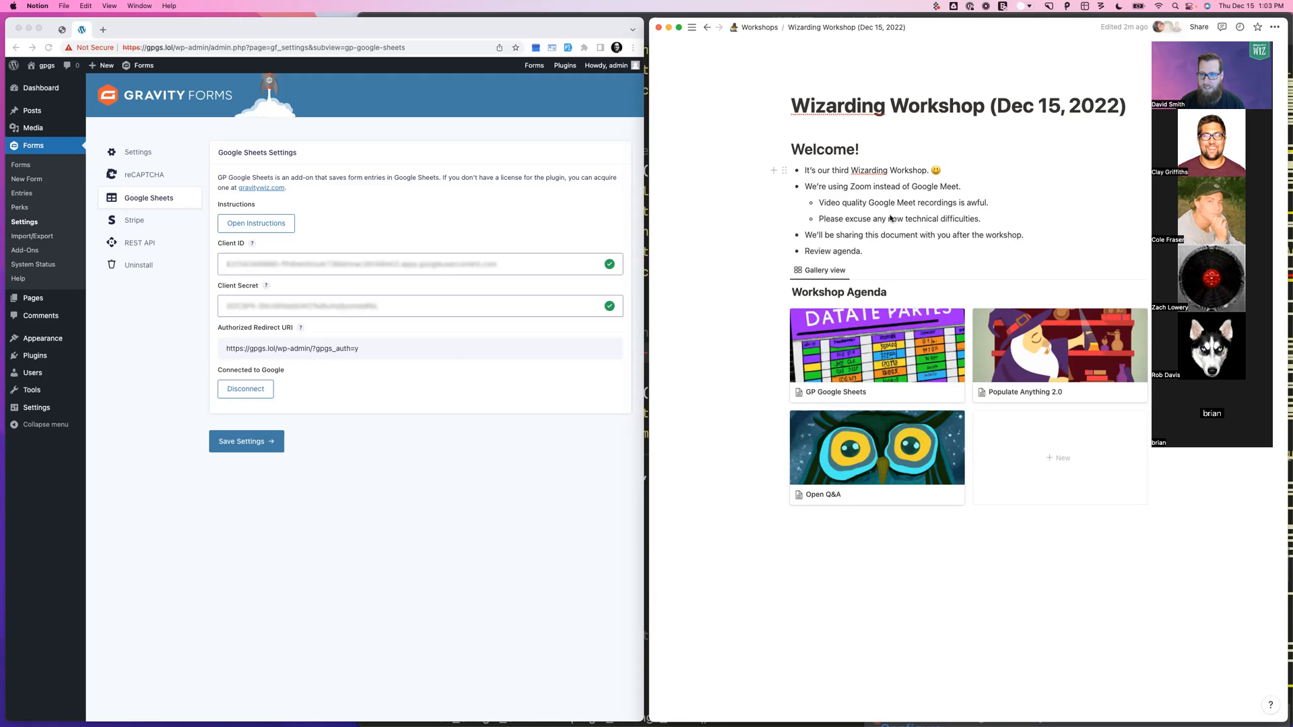
# Scroll the Wizarding Workshop page down toward the Workshop Agenda gallery
pyautogui.scroll(-1, 890, 219)
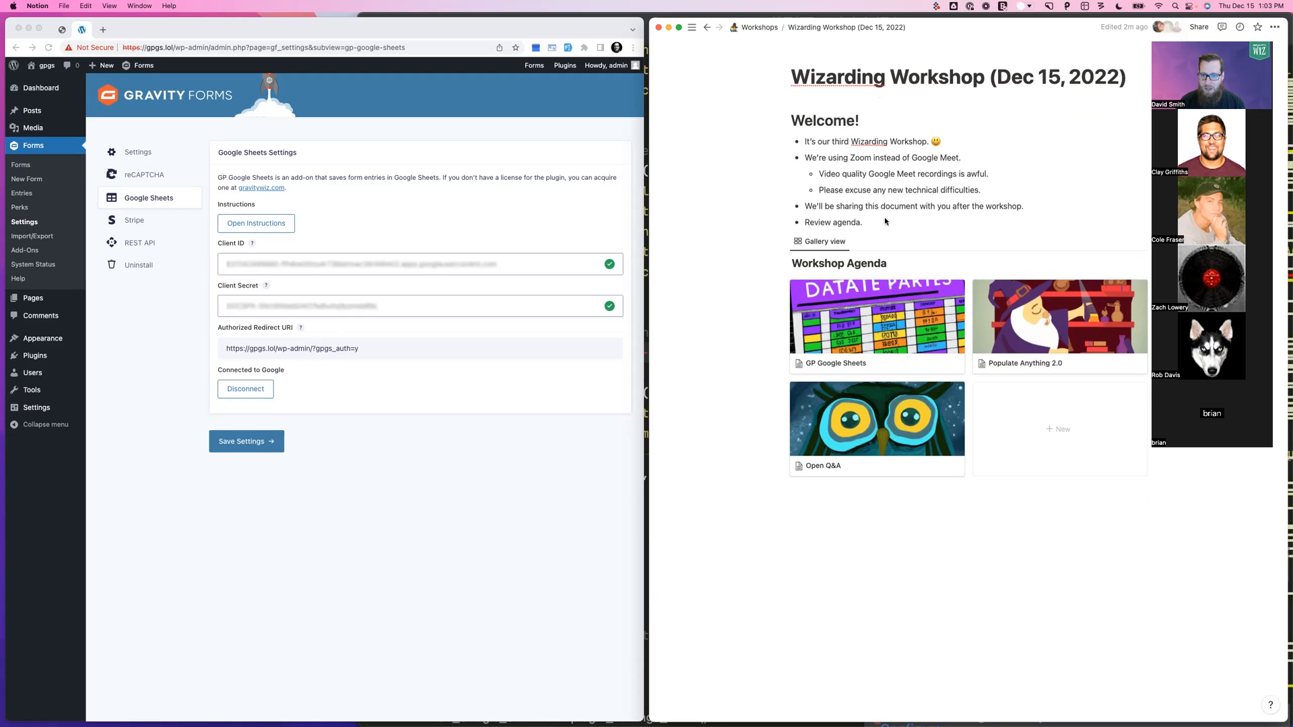
pyautogui.click(830, 336)
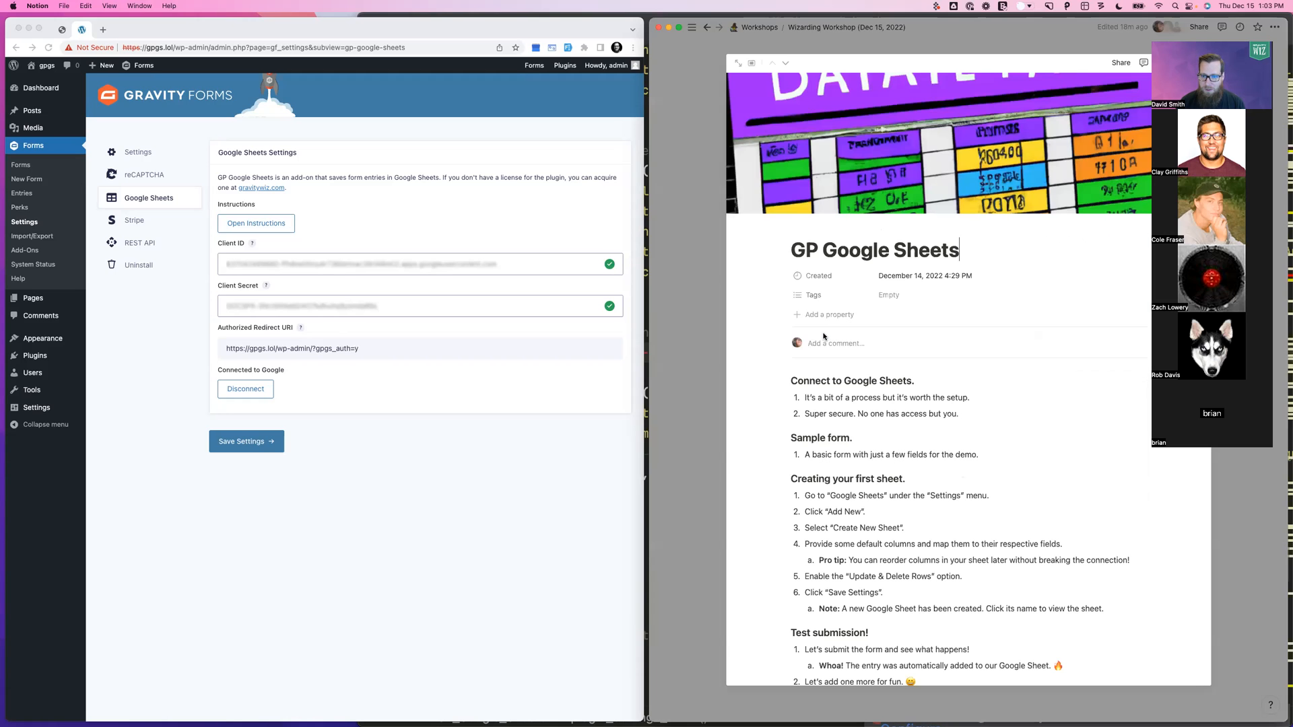
pyautogui.click(718, 306)
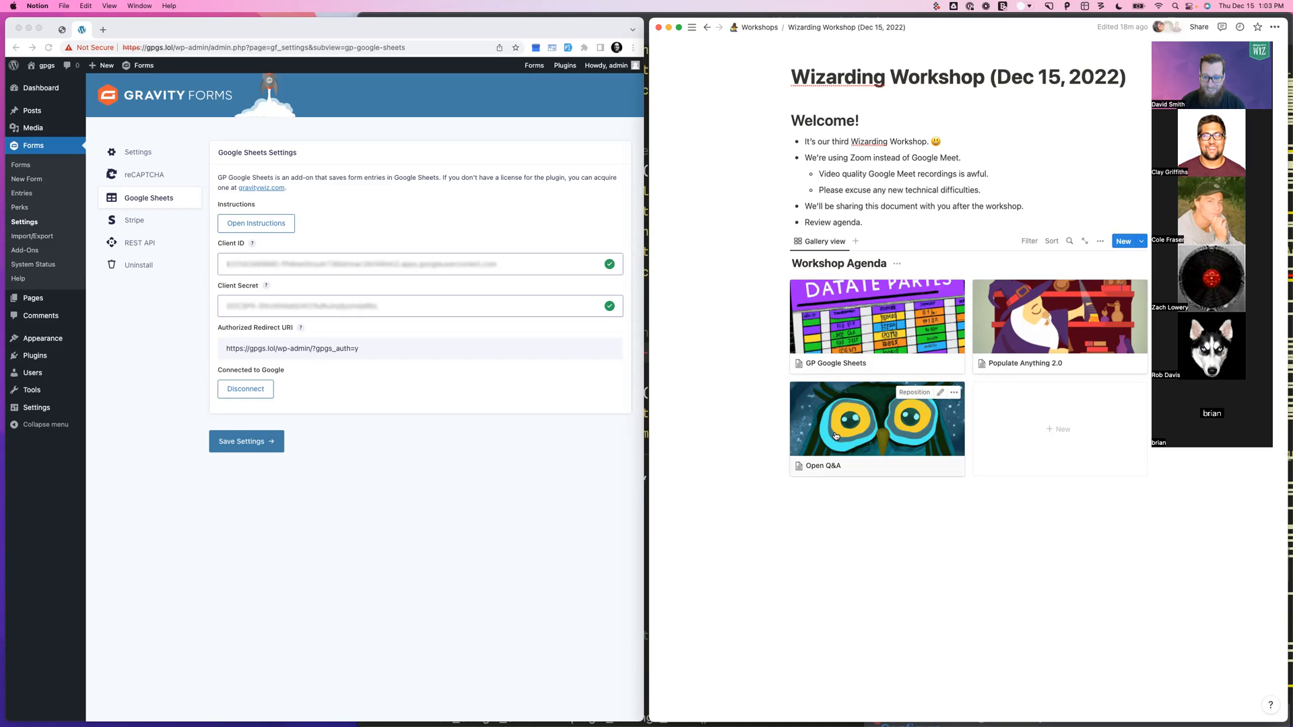
pyautogui.click(880, 313)
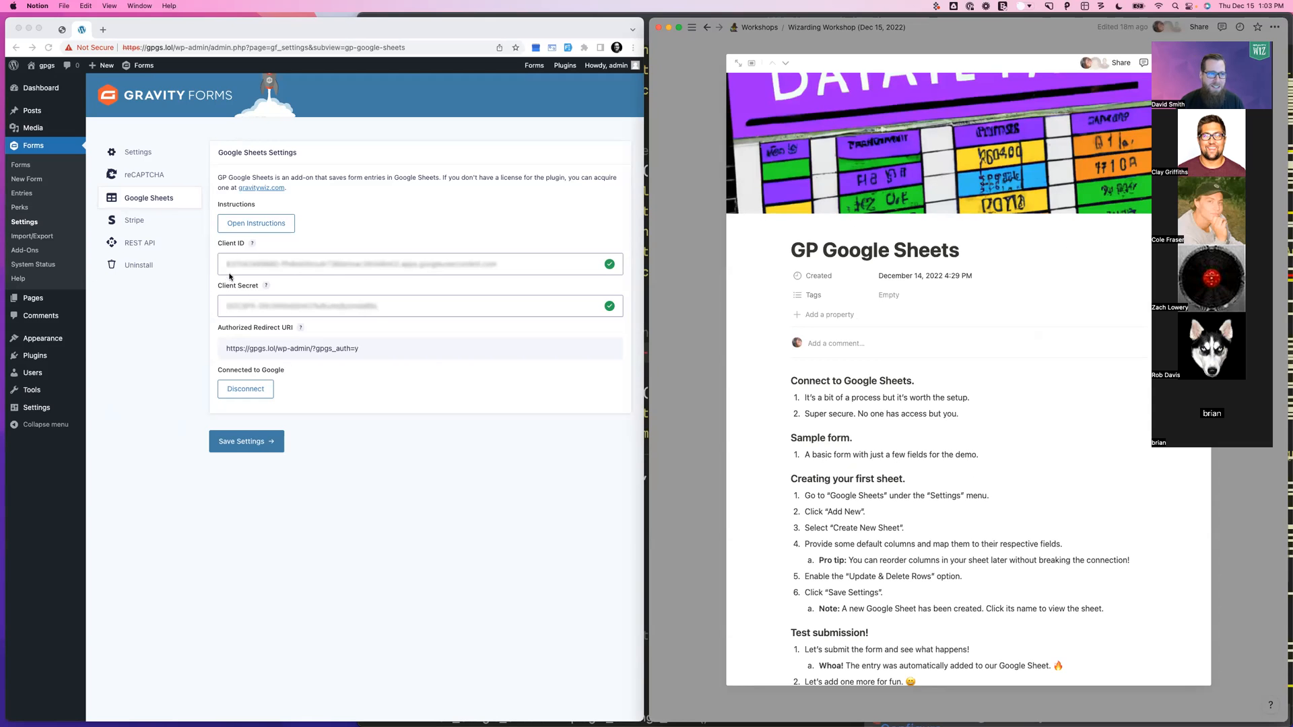
pyautogui.scroll(-2, 865, 313)
pyautogui.scroll(-2, 866, 313)
pyautogui.scroll(3, 865, 313)
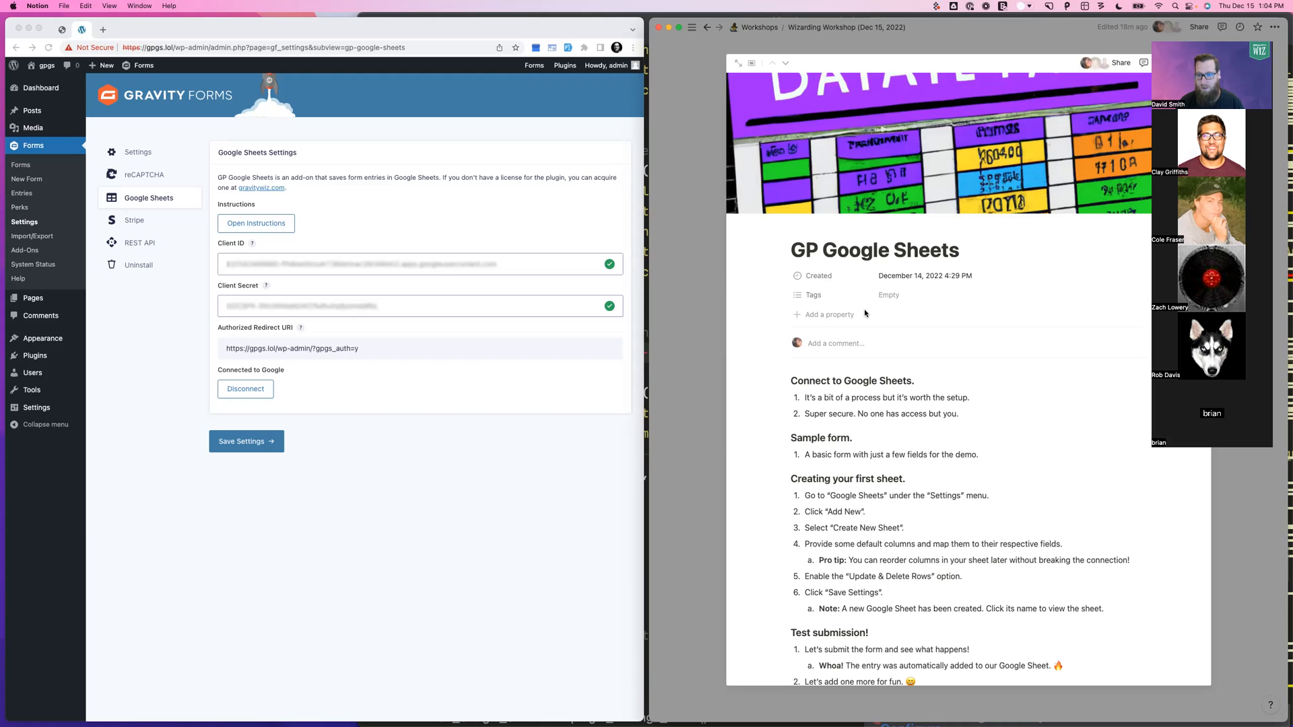
pyautogui.scroll(-3, 865, 313)
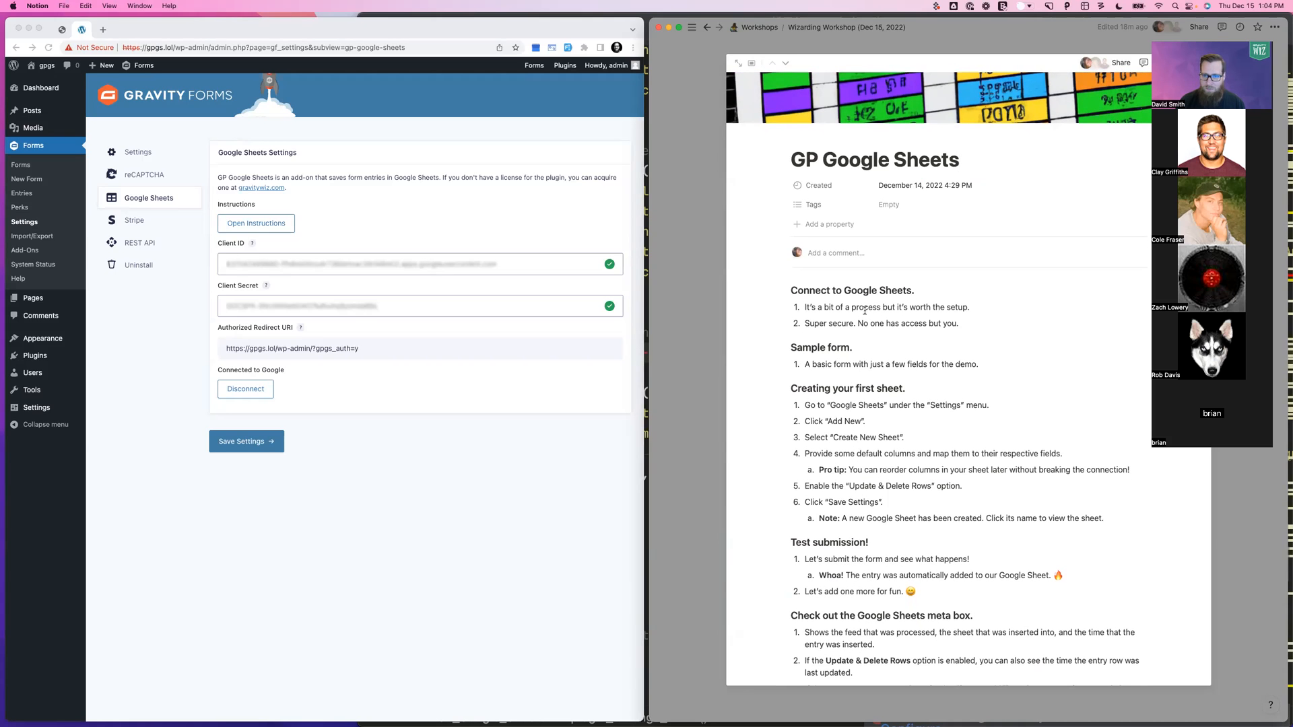
pyautogui.click(330, 192)
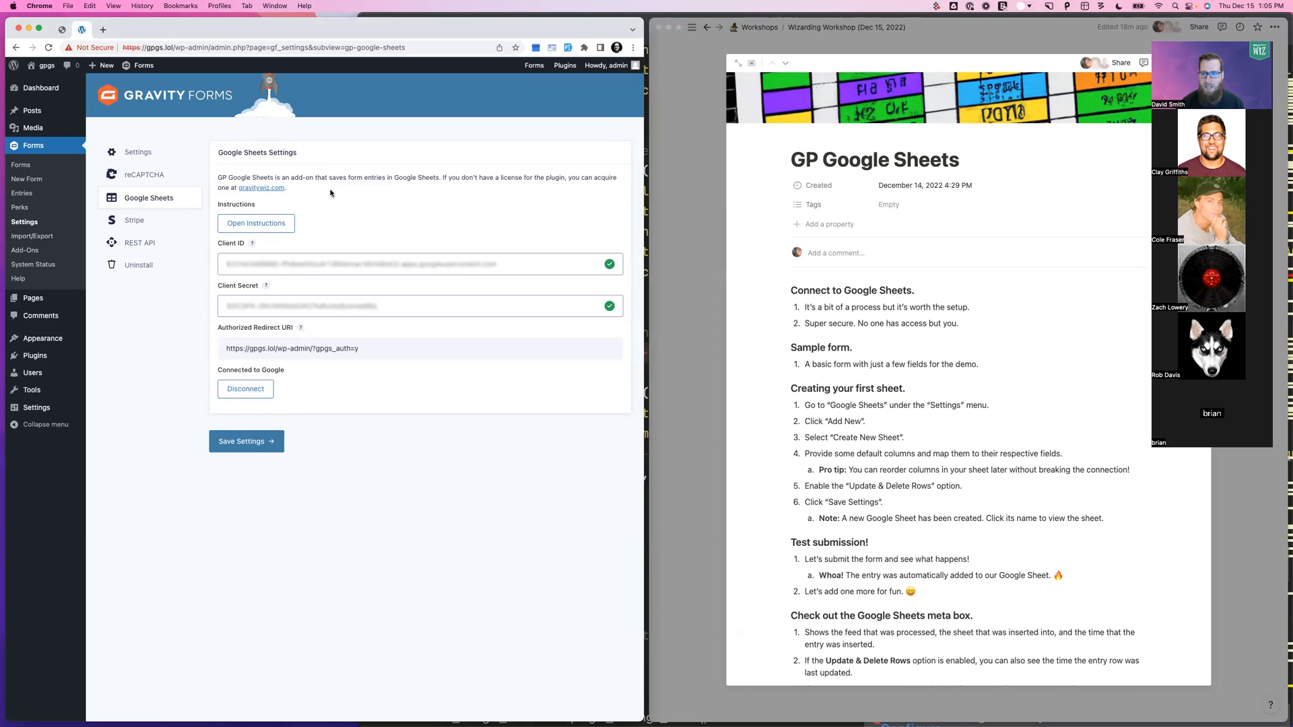
# Step the Notion guide down to its Sample form heading and load My Magical Form in Gravity Forms
pyautogui.click(794, 293)
pyautogui.click(786, 291)
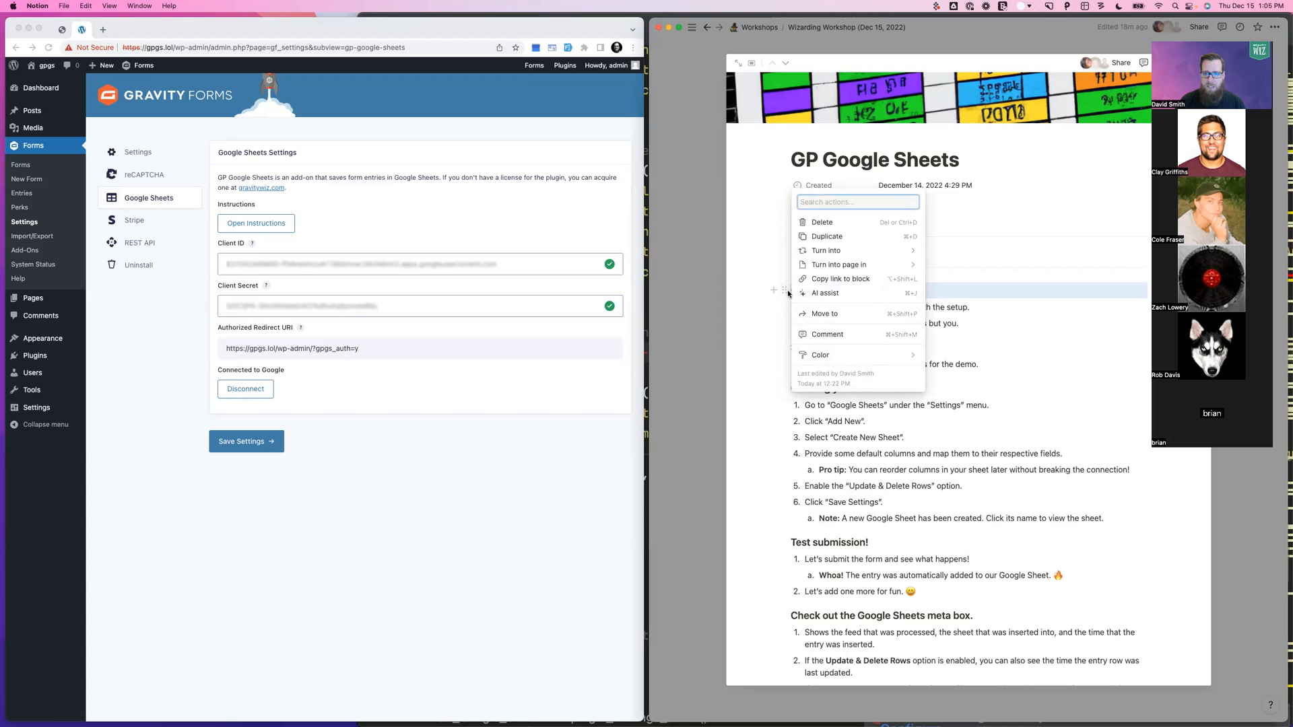
pyautogui.click(936, 290)
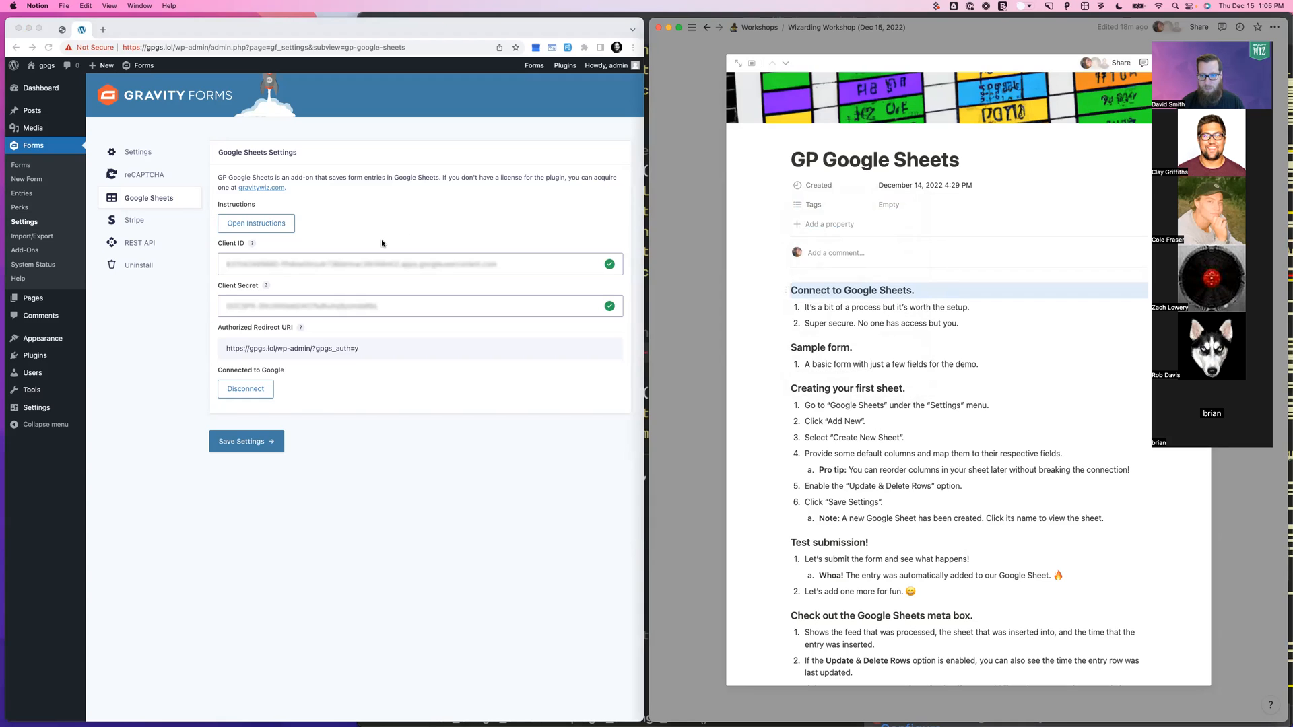
pyautogui.press('Down')
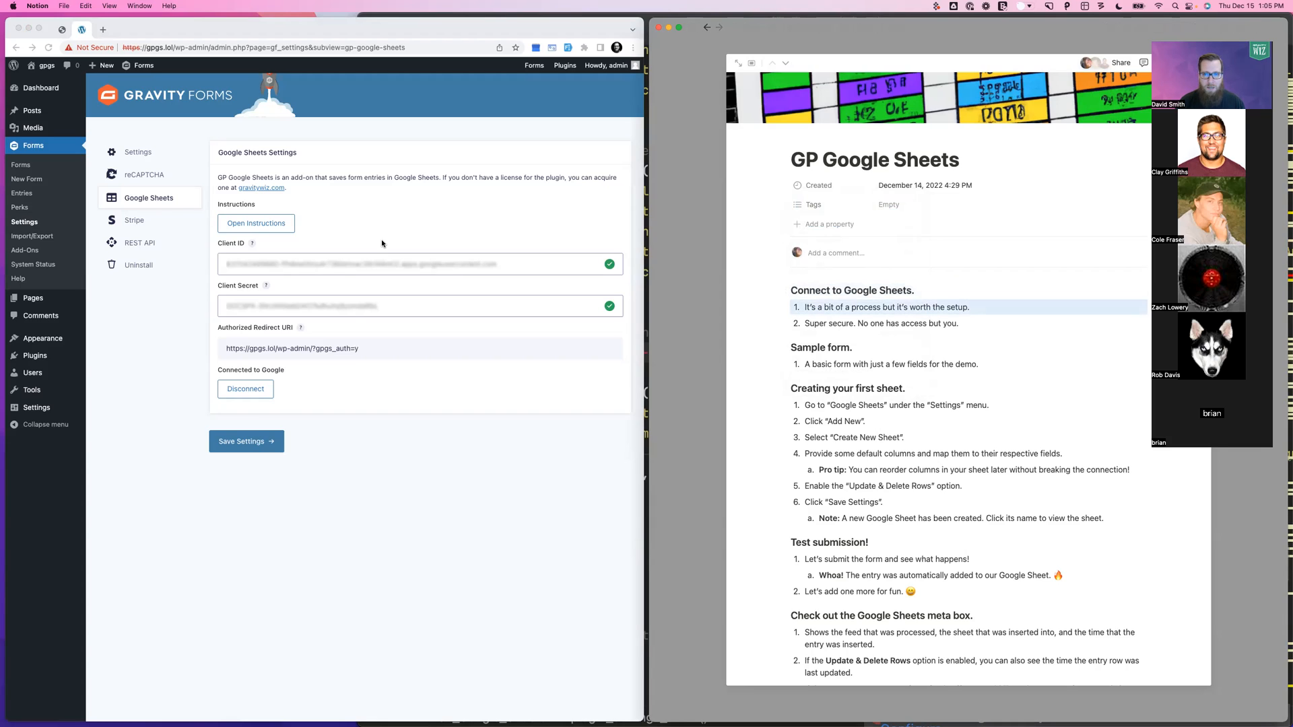
pyautogui.press('Down')
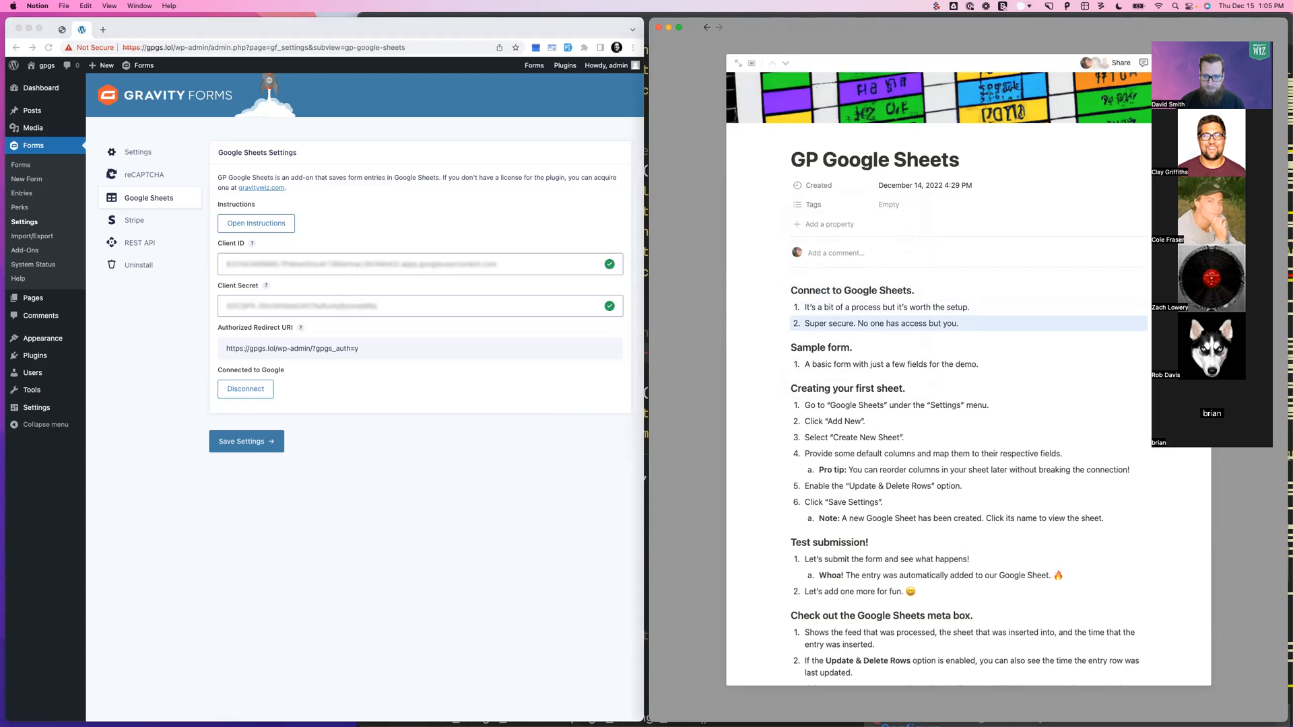
pyautogui.press('Down')
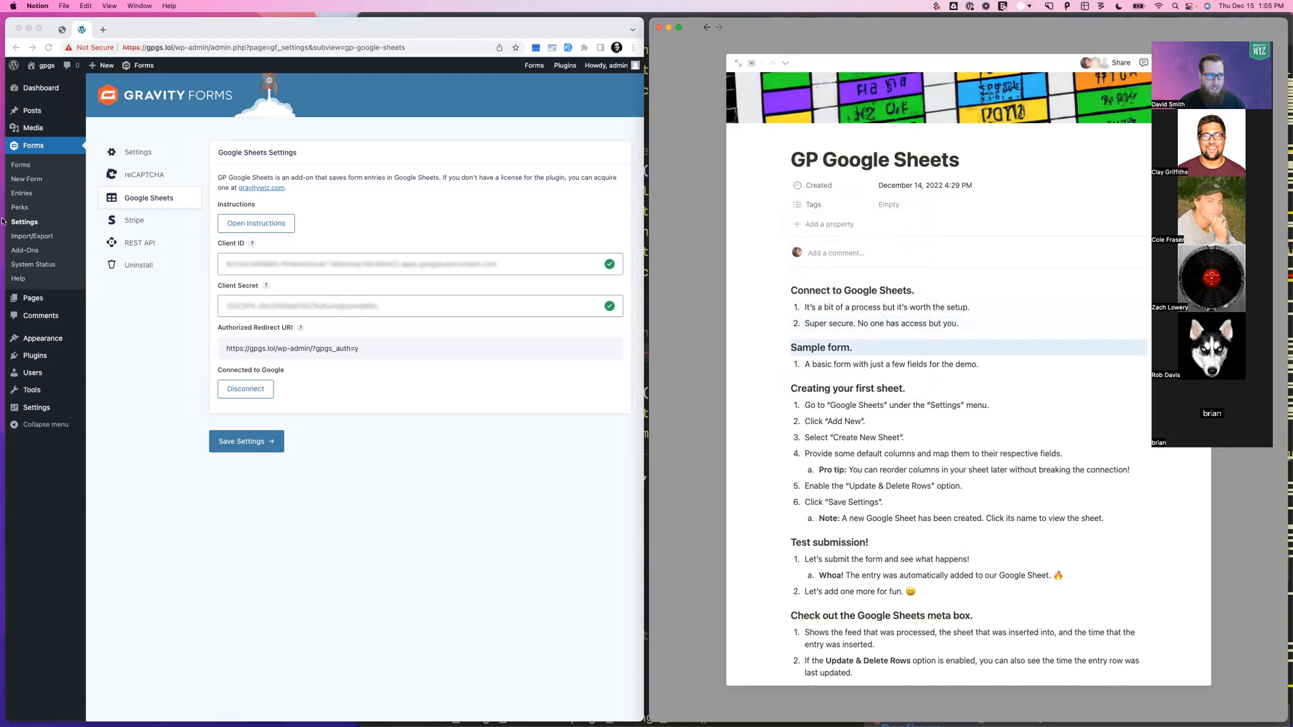
pyautogui.click(15, 167)
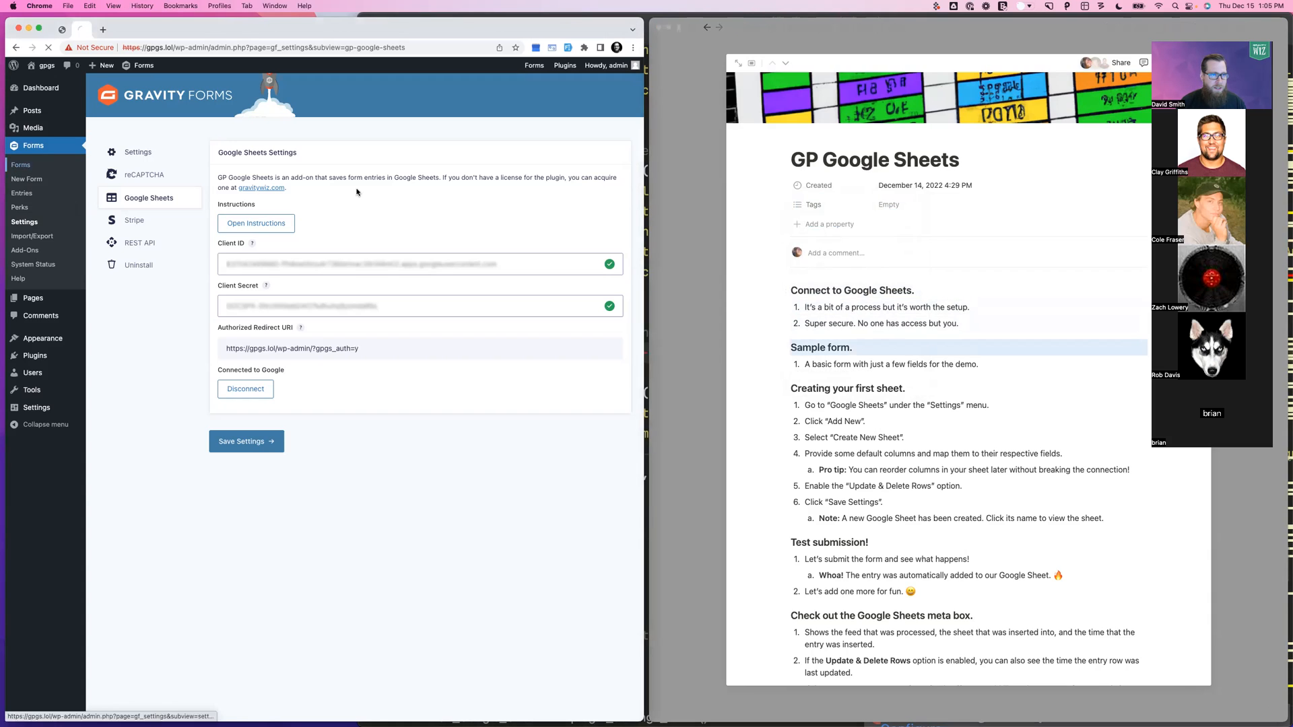
pyautogui.click(184, 252)
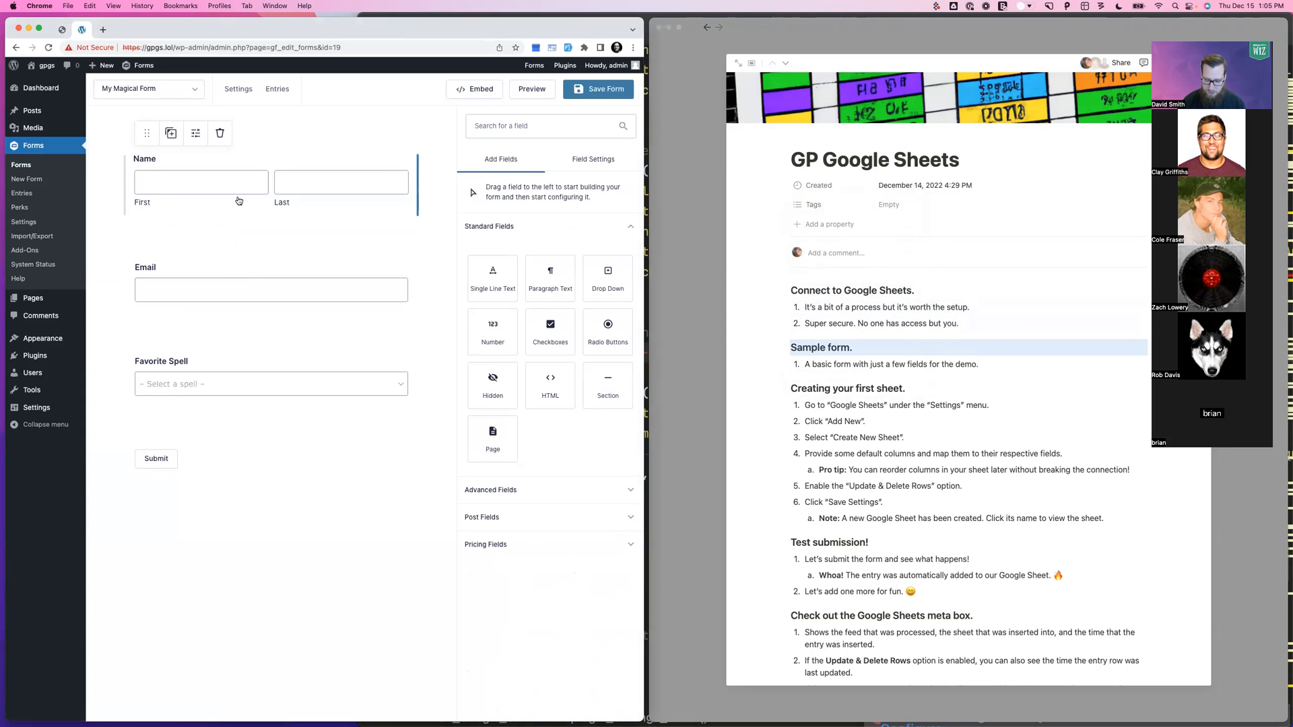
# Zoom the form editor to 125%, review the Favorite Spell choices, and go to Settings > Google Sheets
pyautogui.press('super+equal')
pyautogui.press('super+equal')
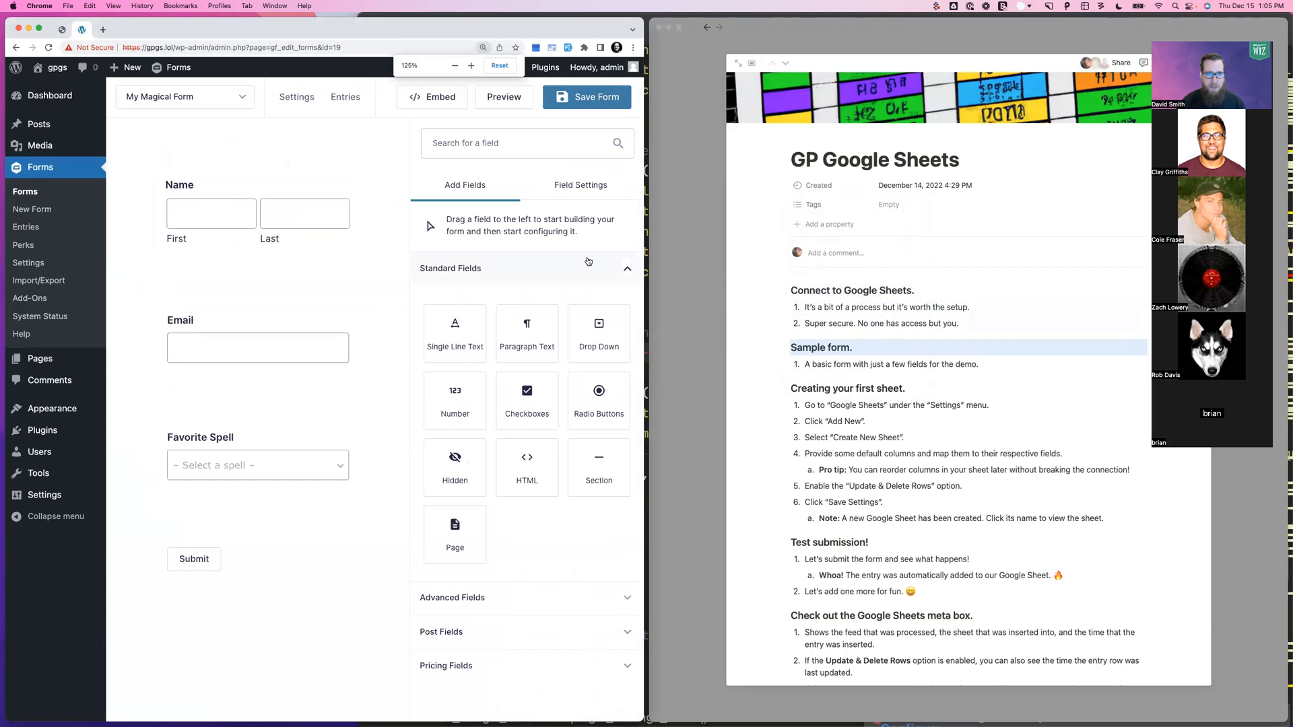
pyautogui.moveTo(641, 289); pyautogui.dragTo(788, 289)
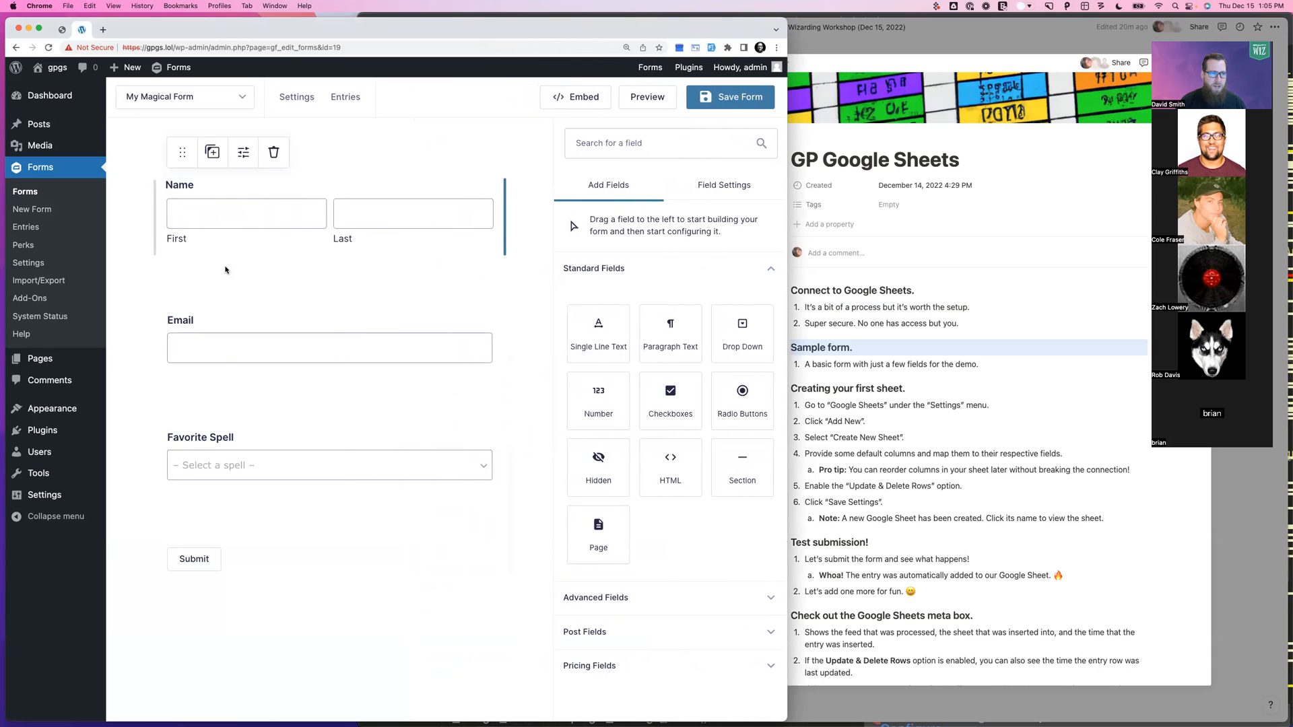
pyautogui.click(243, 468)
pyautogui.click(609, 469)
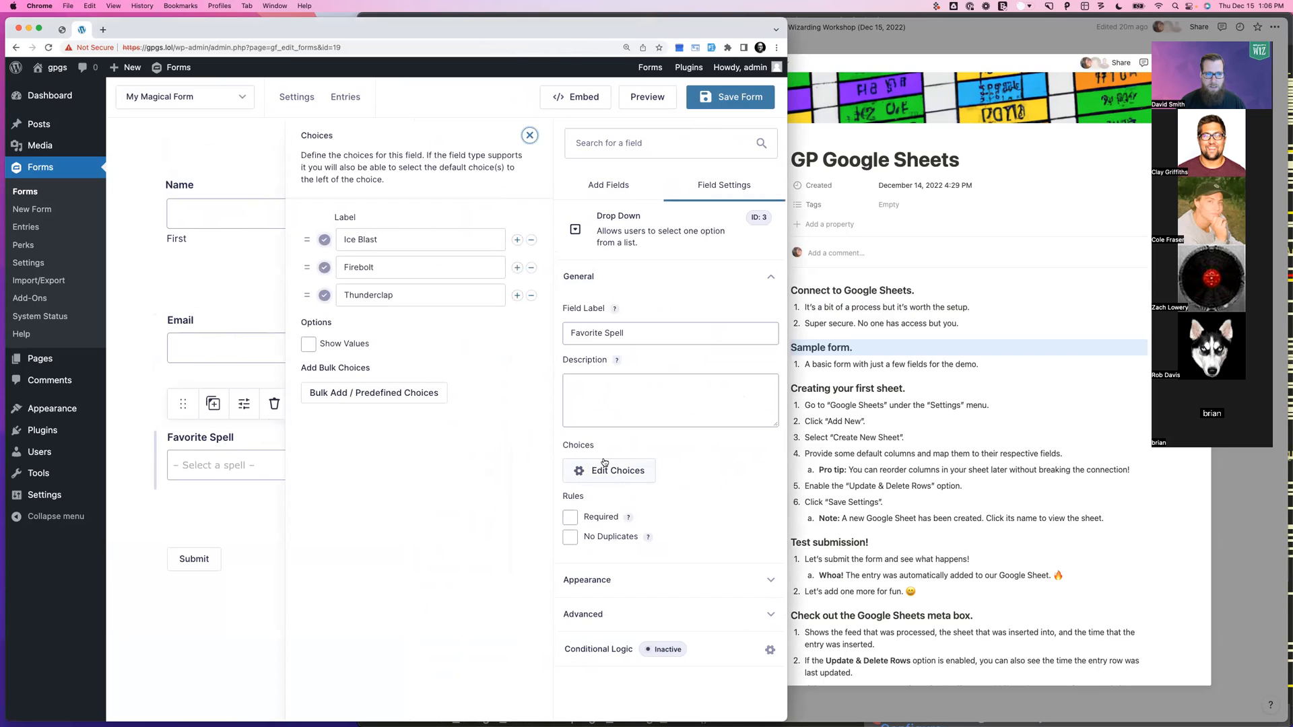
pyautogui.click(535, 138)
pyautogui.moveTo(296, 107)
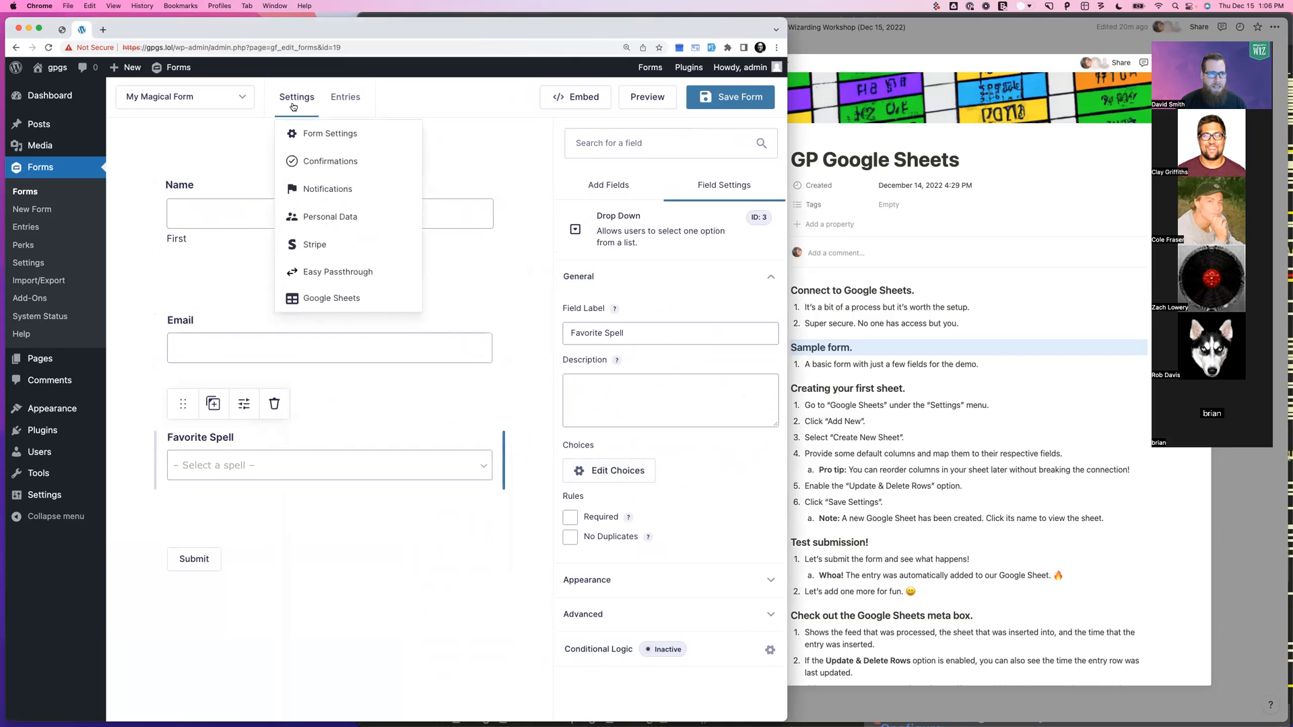
pyautogui.click(319, 300)
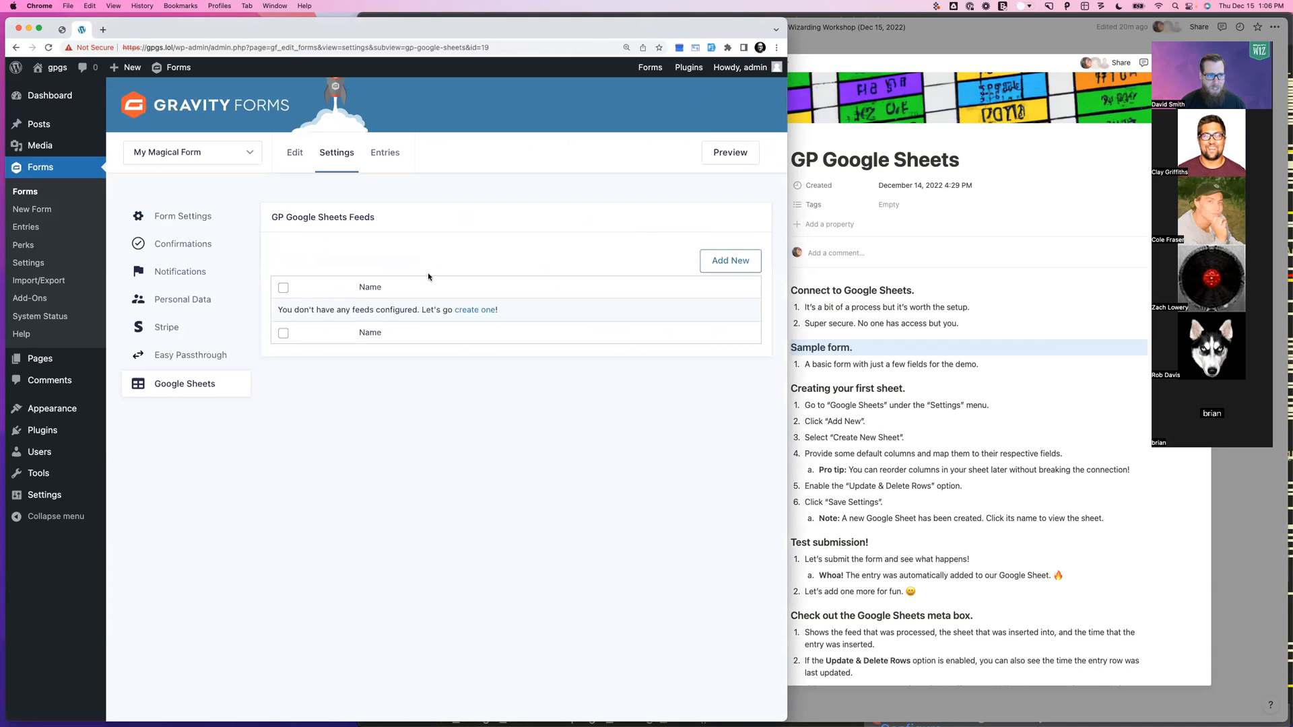
# Start a new Google Sheets feed with the default name, set to create a new sheet
pyautogui.click(738, 259)
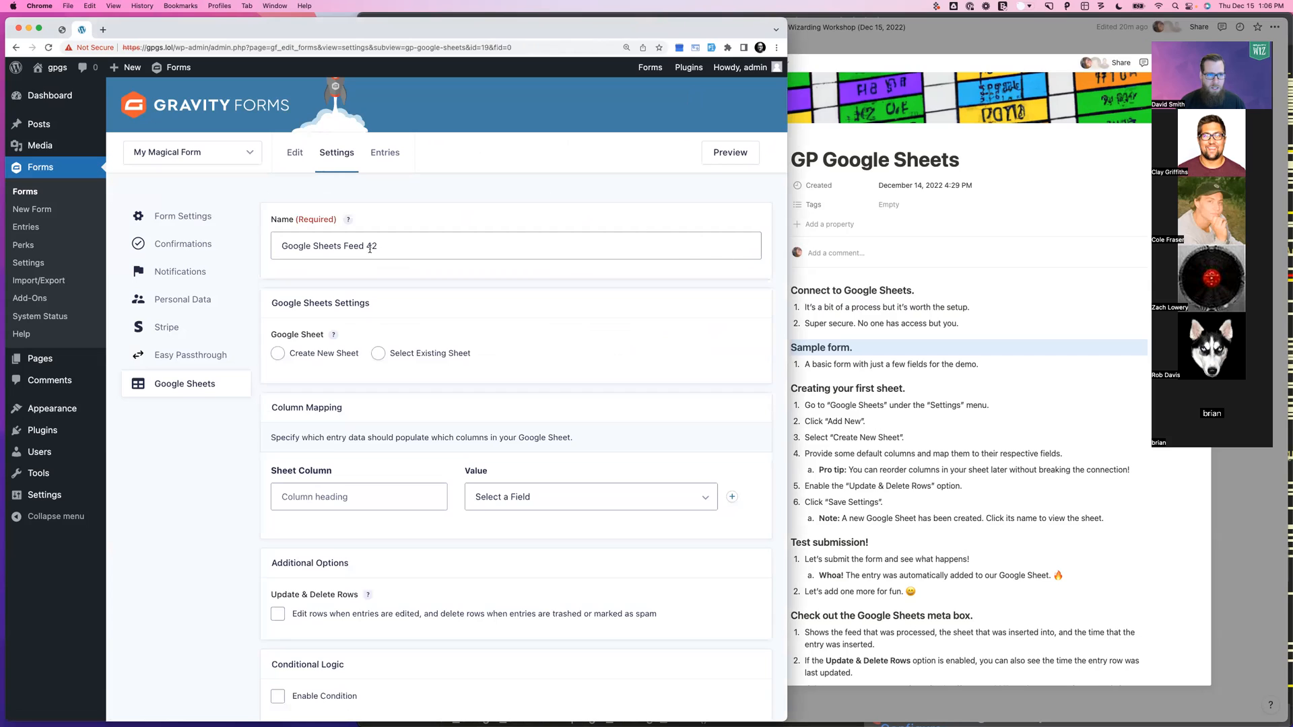
pyautogui.moveTo(398, 245); pyautogui.dragTo(283, 245)
pyautogui.click(380, 246)
pyautogui.scroll(-2, 330, 276)
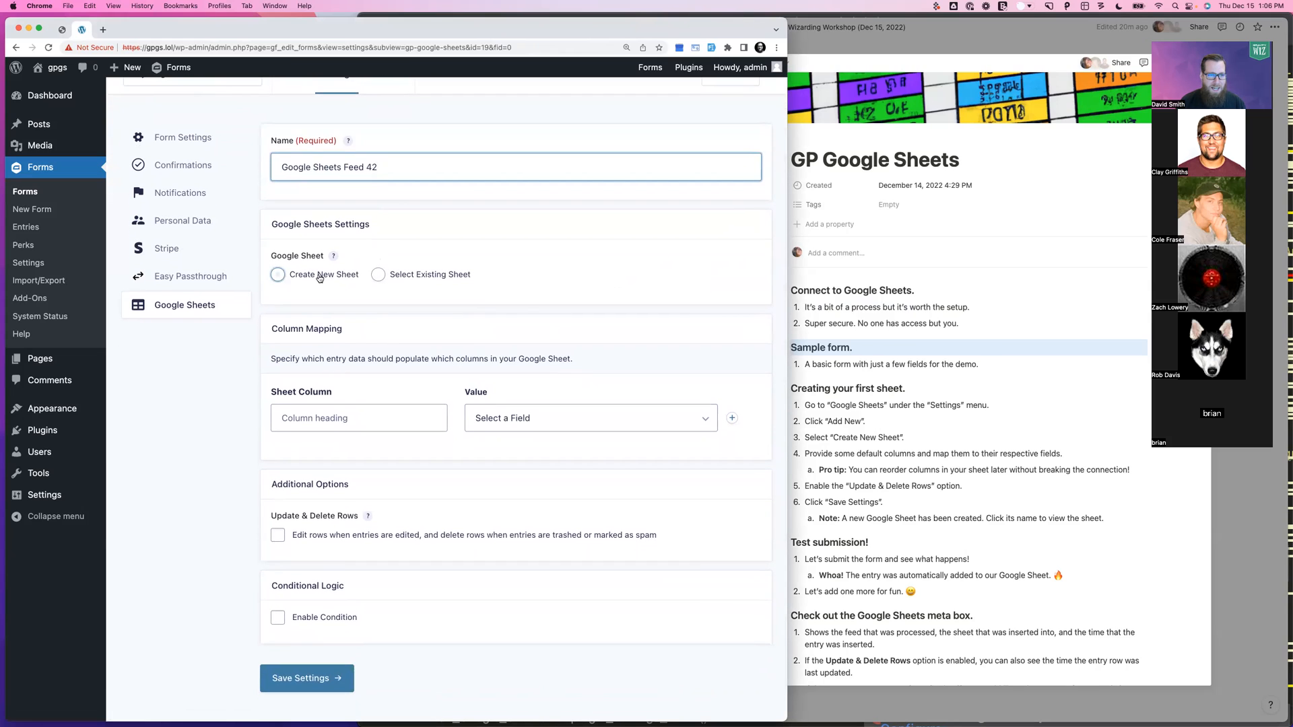
pyautogui.click(319, 277)
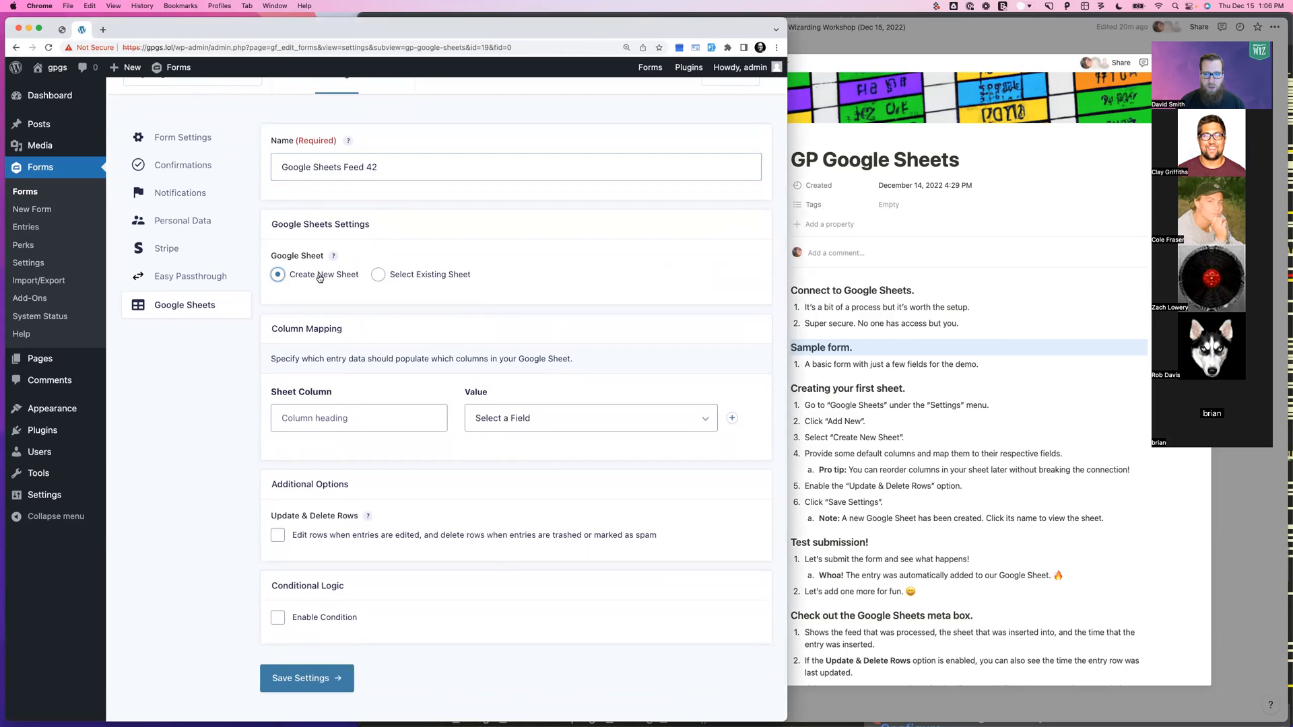
pyautogui.scroll(-1, 323, 296)
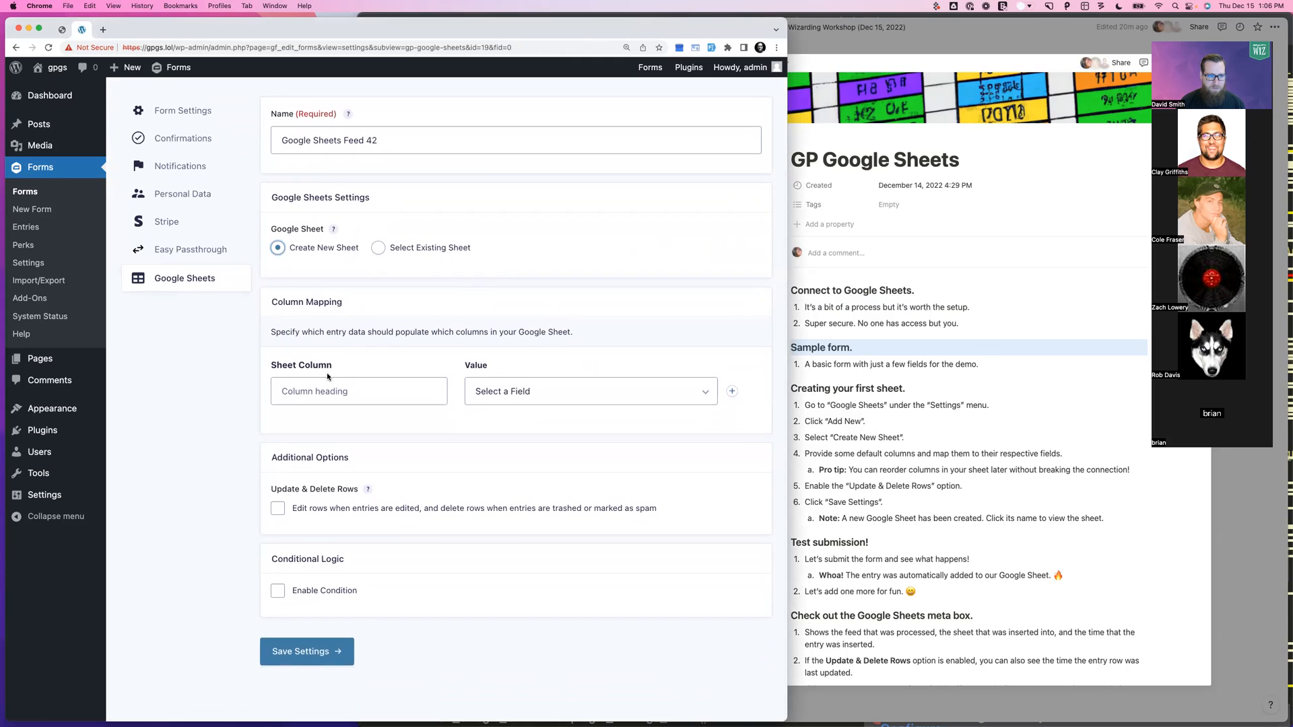
# Add an 'Entry ID' sheet column mapped to the Entry ID field
pyautogui.click(318, 395)
pyautogui.write('Entry ')
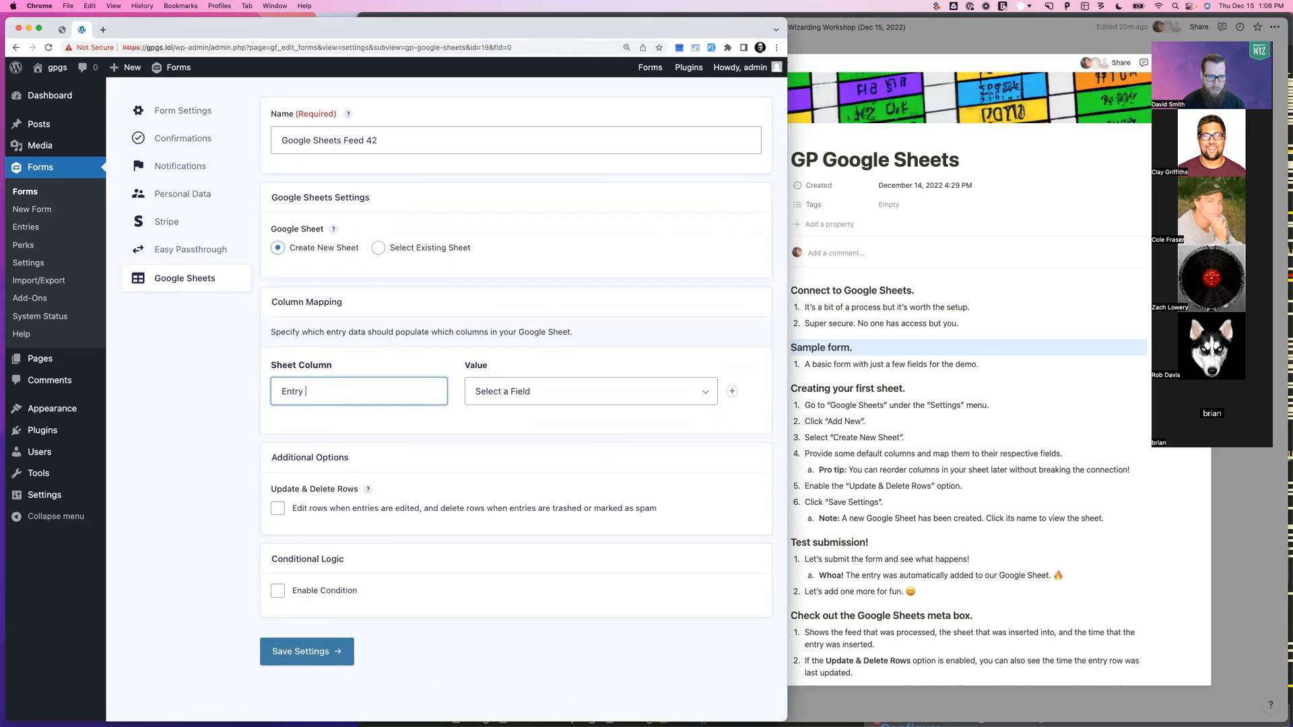
pyautogui.write('ID')
pyautogui.press('Tab')
pyautogui.press('space')
pyautogui.press('Down')
pyautogui.press('Down')
pyautogui.press('Down')
pyautogui.press('Down')
pyautogui.press('Down')
pyautogui.press('Down')
pyautogui.press('Down')
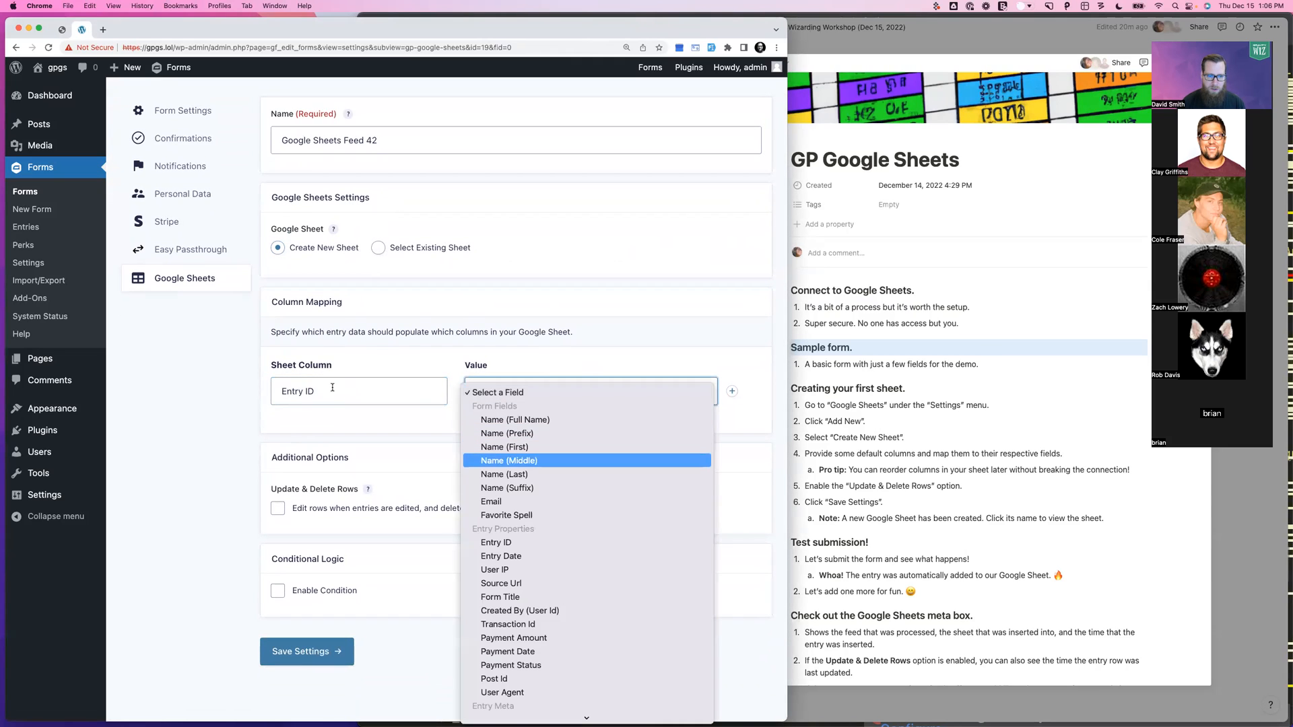
pyautogui.press('Down')
pyautogui.press('Down')
pyautogui.press('Return')
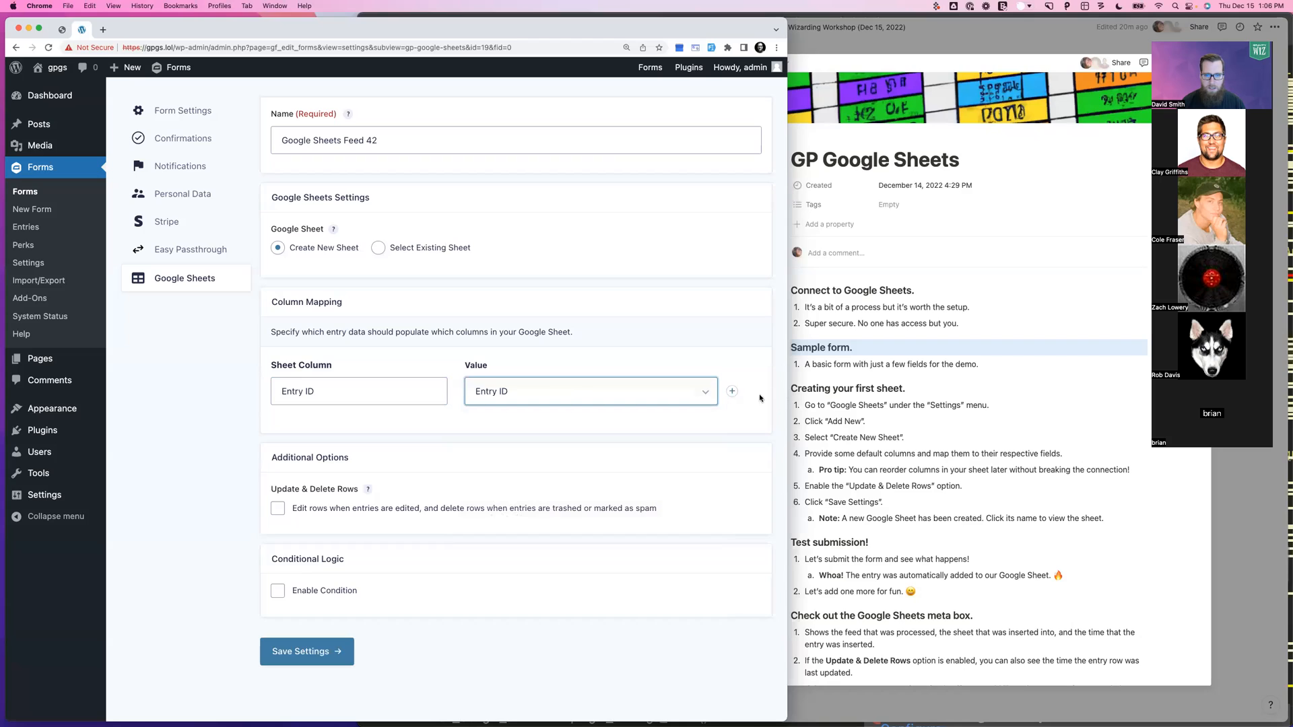
pyautogui.click(733, 393)
# Add 'First Name' and 'Last Name' columns mapped to Name (First) and Name (Last)
pyautogui.click(362, 427)
pyautogui.write('Name')
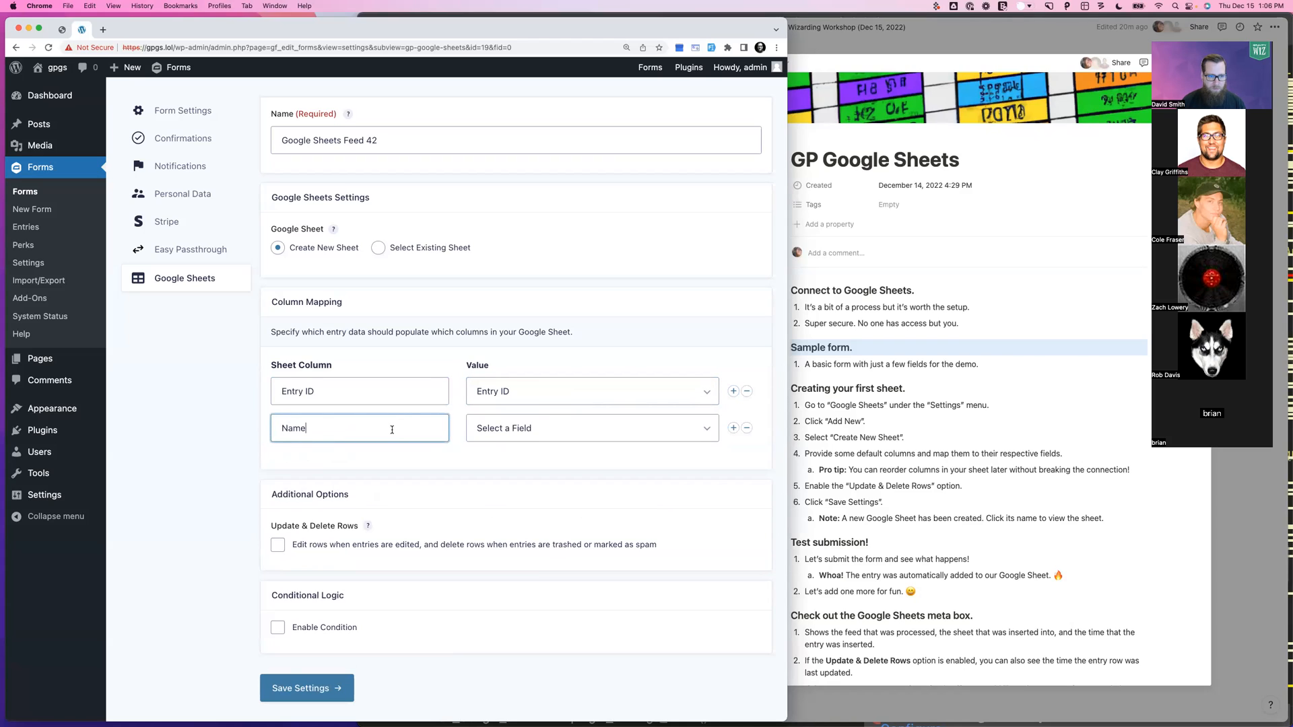
pyautogui.press('super+a')
pyautogui.write('First Nam')
pyautogui.click(480, 437)
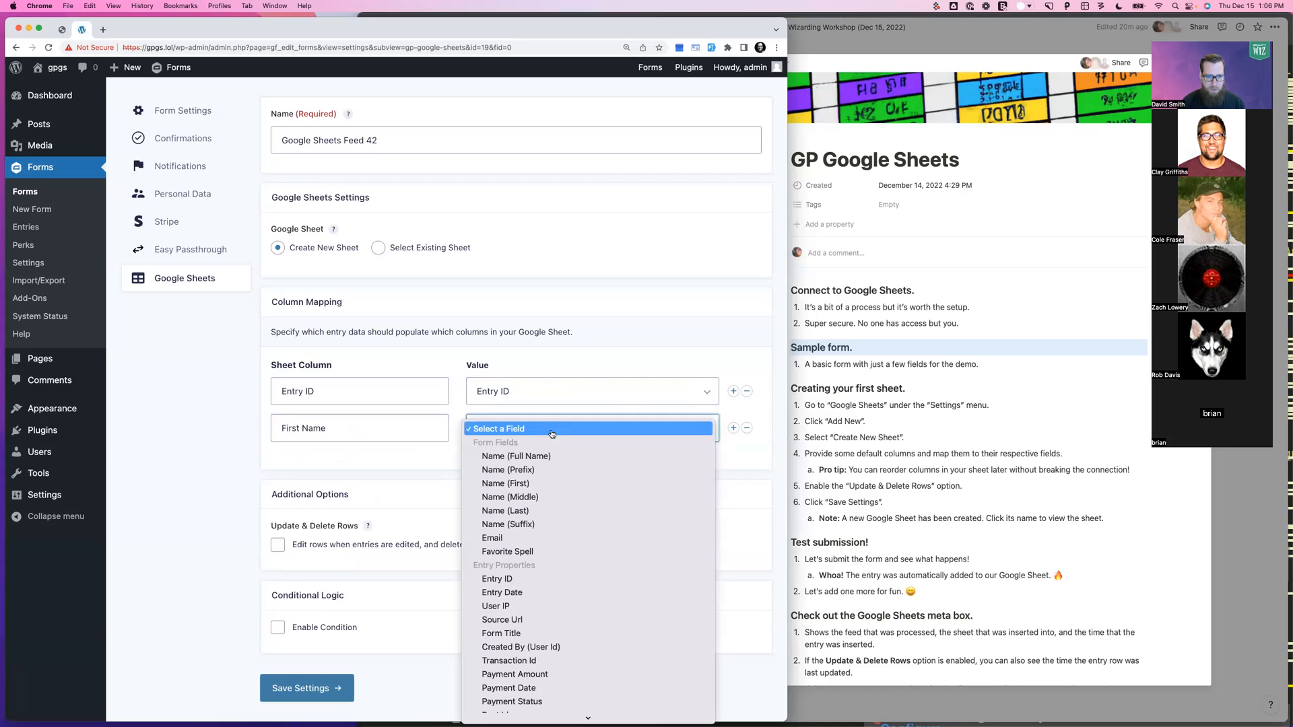
pyautogui.click(534, 483)
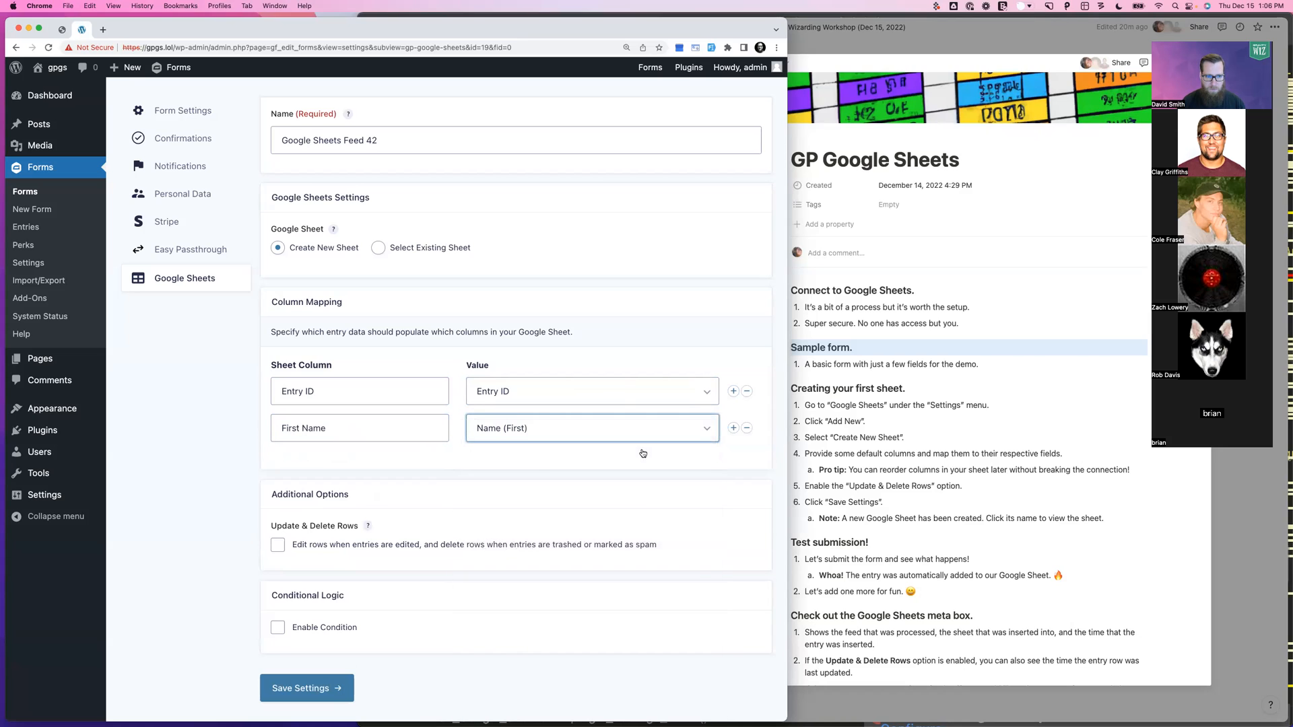
pyautogui.click(733, 428)
pyautogui.click(360, 465)
pyautogui.write('Last Name')
pyautogui.click(517, 471)
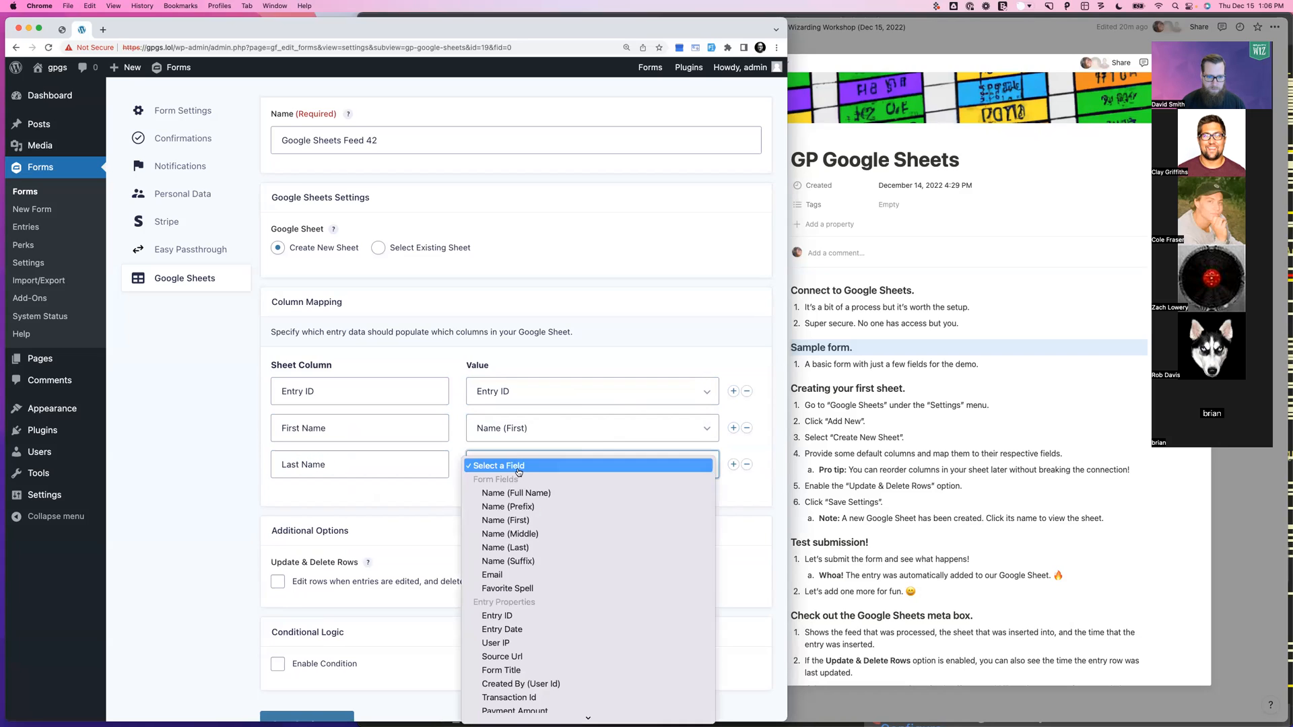
pyautogui.click(513, 548)
# Add an 'Email' column mapped to the Email field
pyautogui.click(733, 465)
pyautogui.click(360, 502)
pyautogui.write('Emai')
pyautogui.click(505, 502)
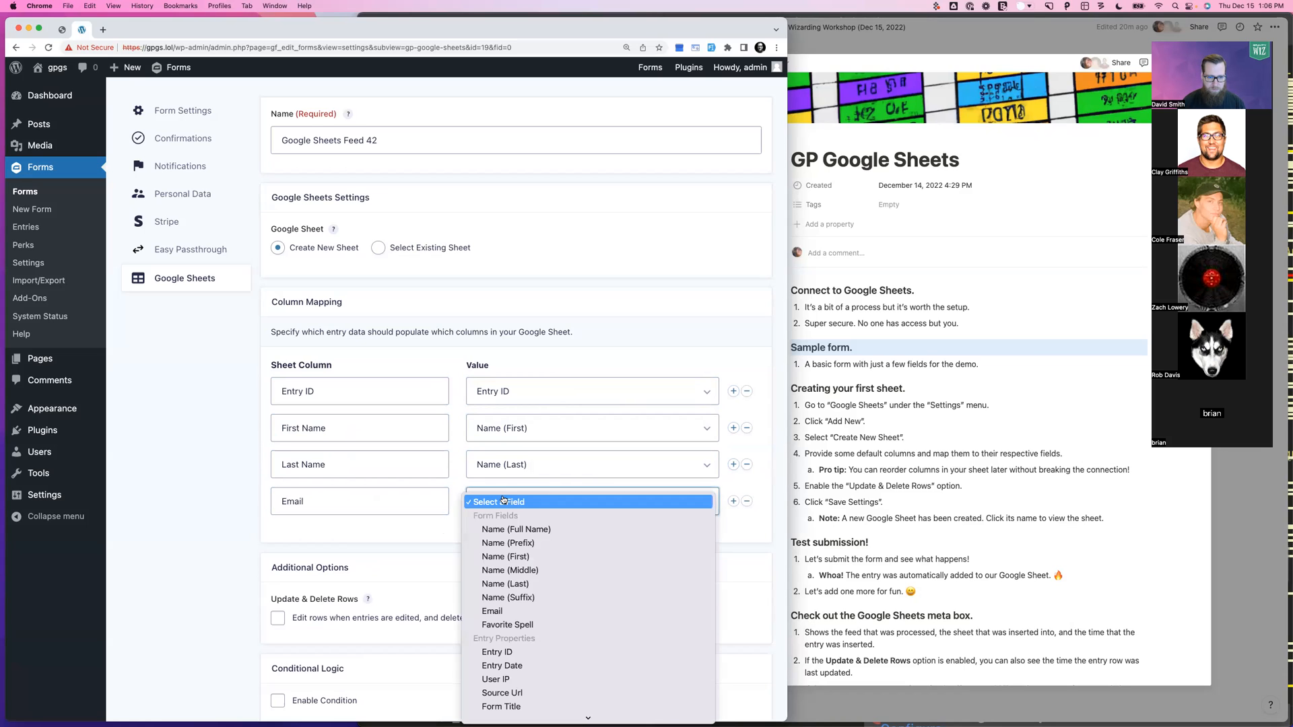
pyautogui.click(496, 611)
# Enable Update & Delete Rows and save the feed settings
pyautogui.scroll(-3, 459, 550)
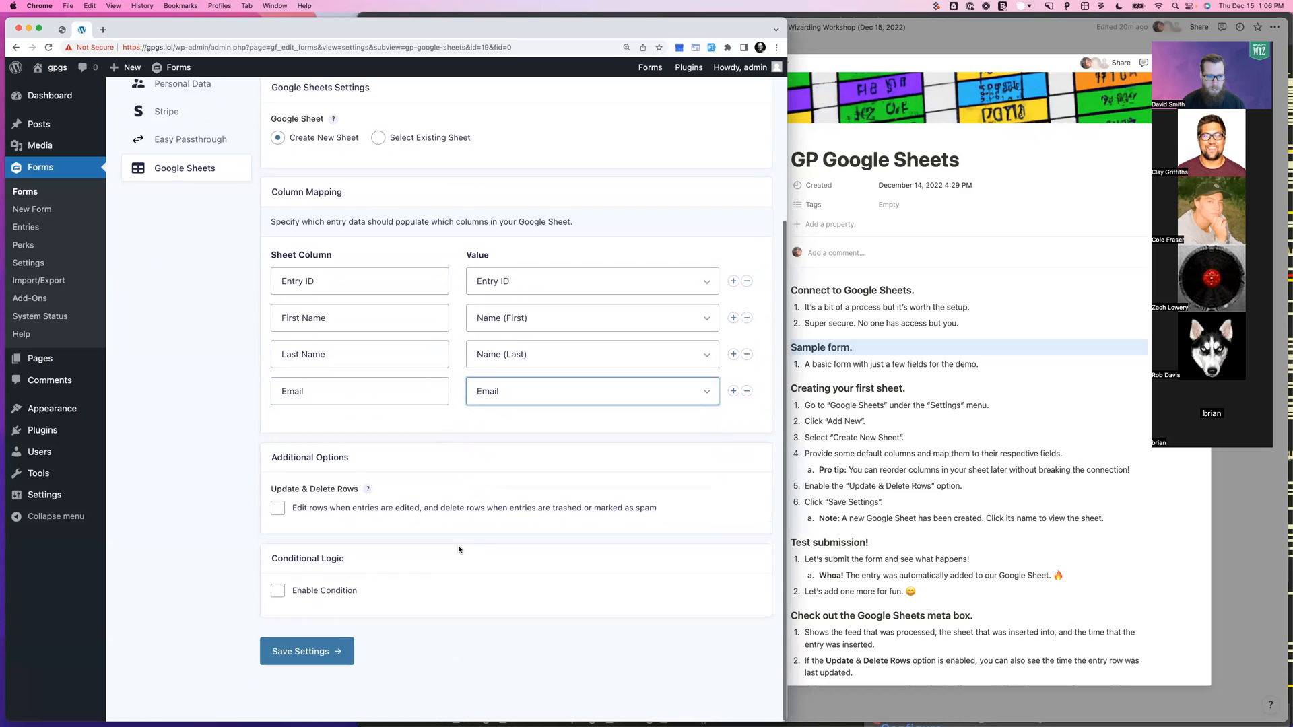
pyautogui.click(305, 510)
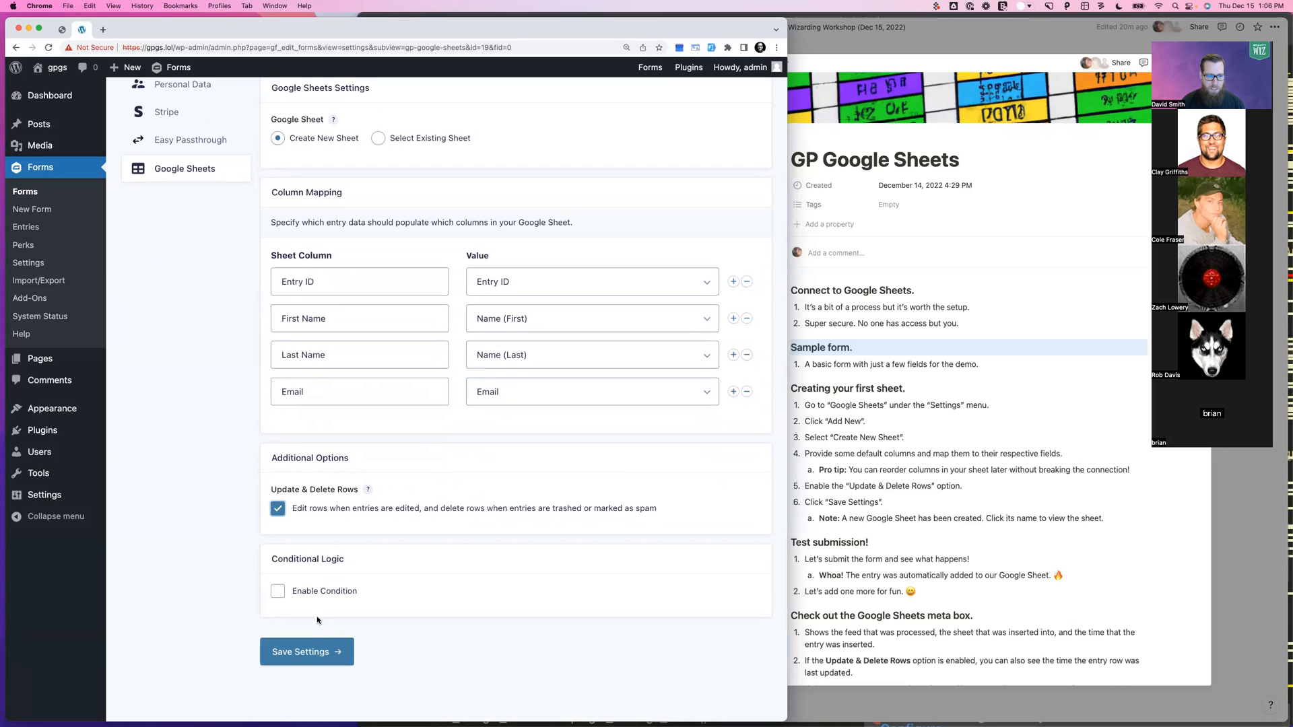
pyautogui.click(301, 657)
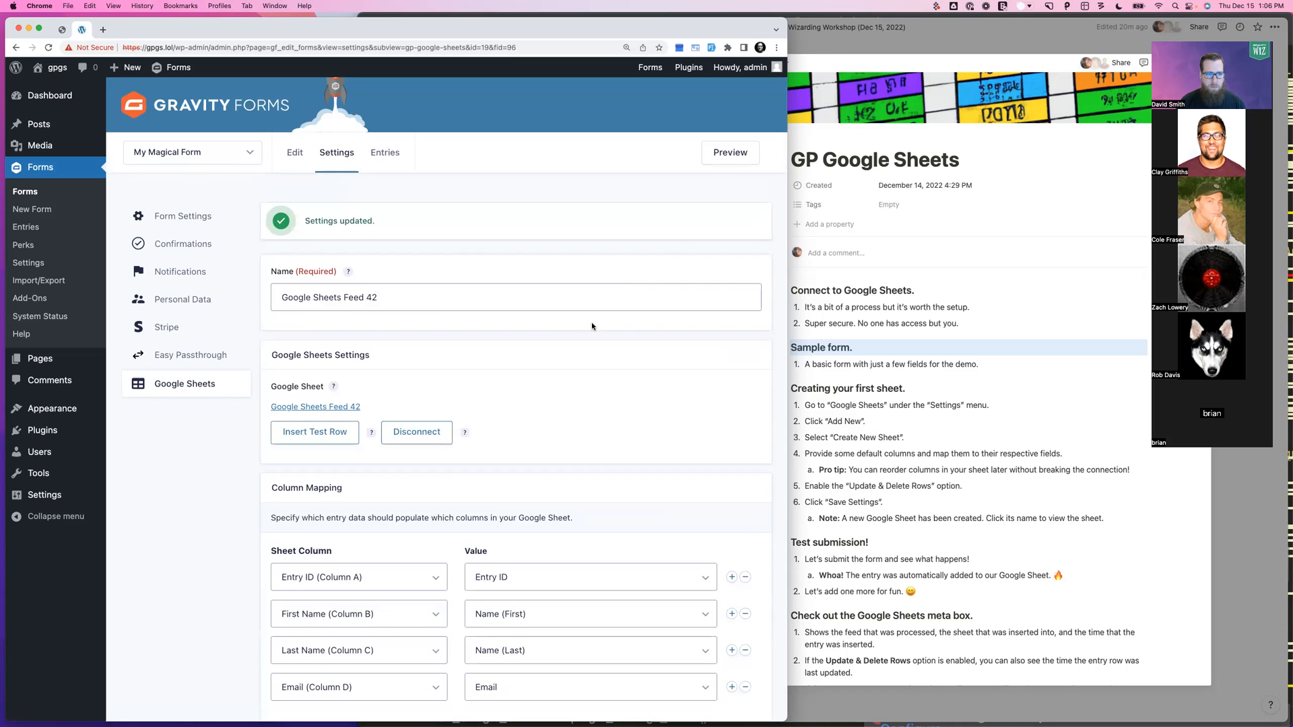
# Open the linked Google Sheets Feed 42 and verify its Entry ID, First Name, Last Name, Email headers
pyautogui.scroll(-3, 592, 326)
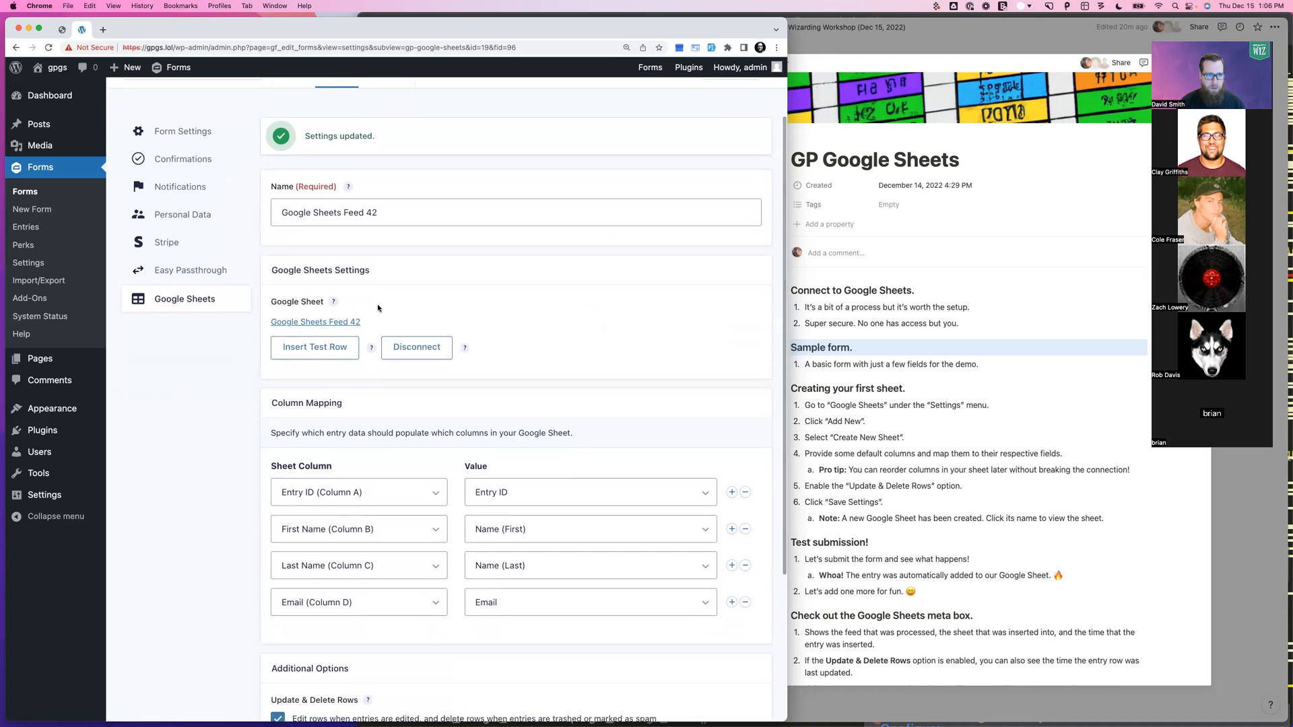
pyautogui.keyDown('super'); pyautogui.click(312, 322); pyautogui.keyUp('super')
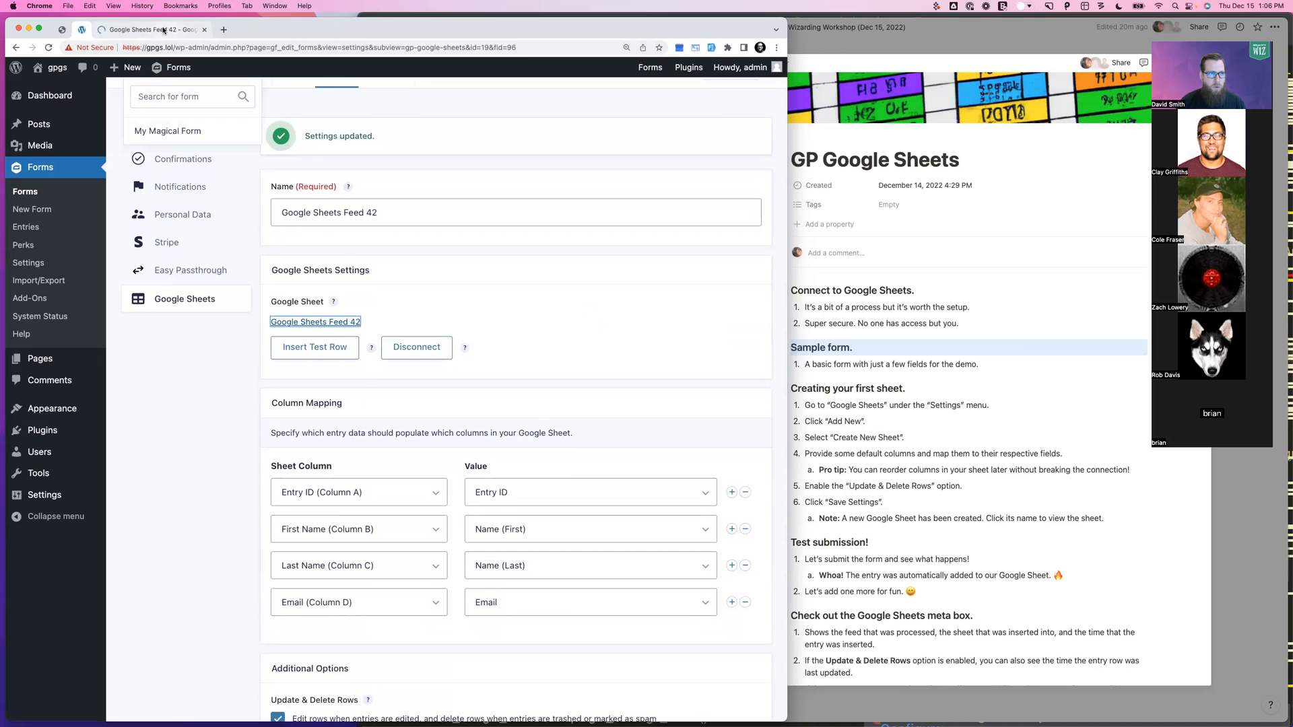
pyautogui.click(173, 34)
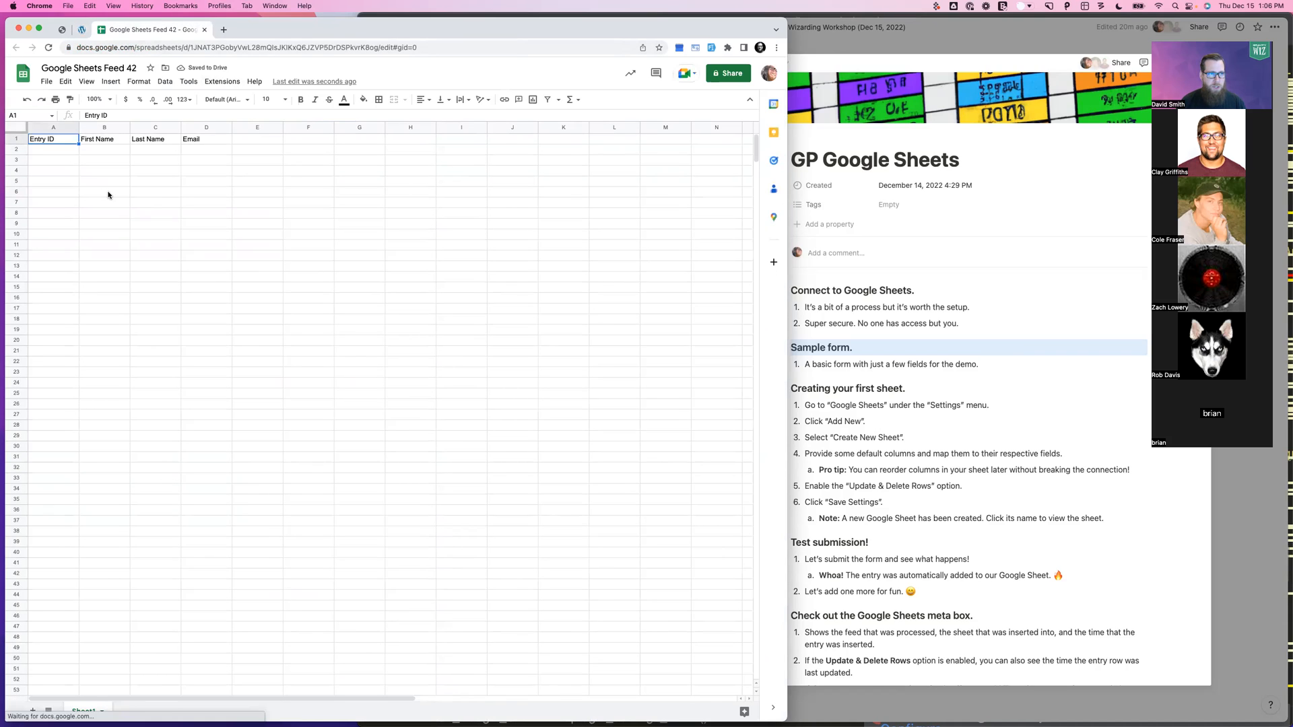
pyautogui.click(82, 30)
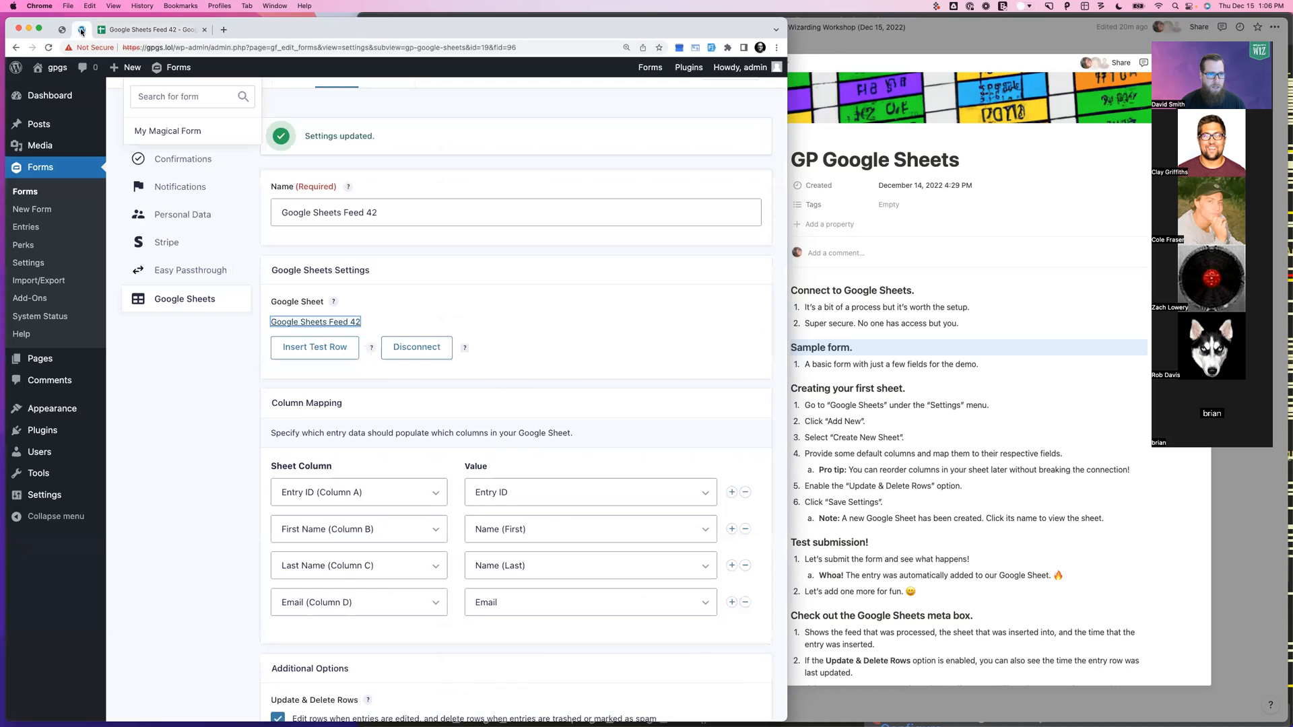
pyautogui.scroll(-1, 325, 521)
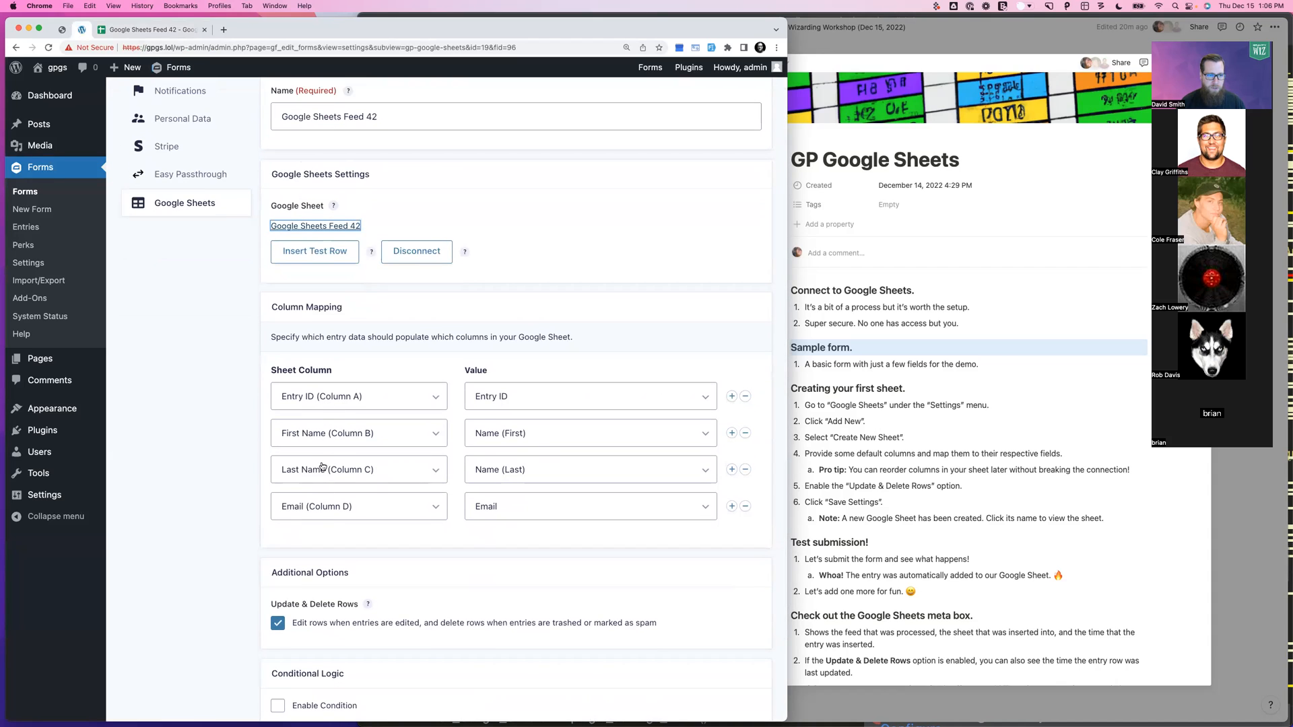
pyautogui.click(178, 34)
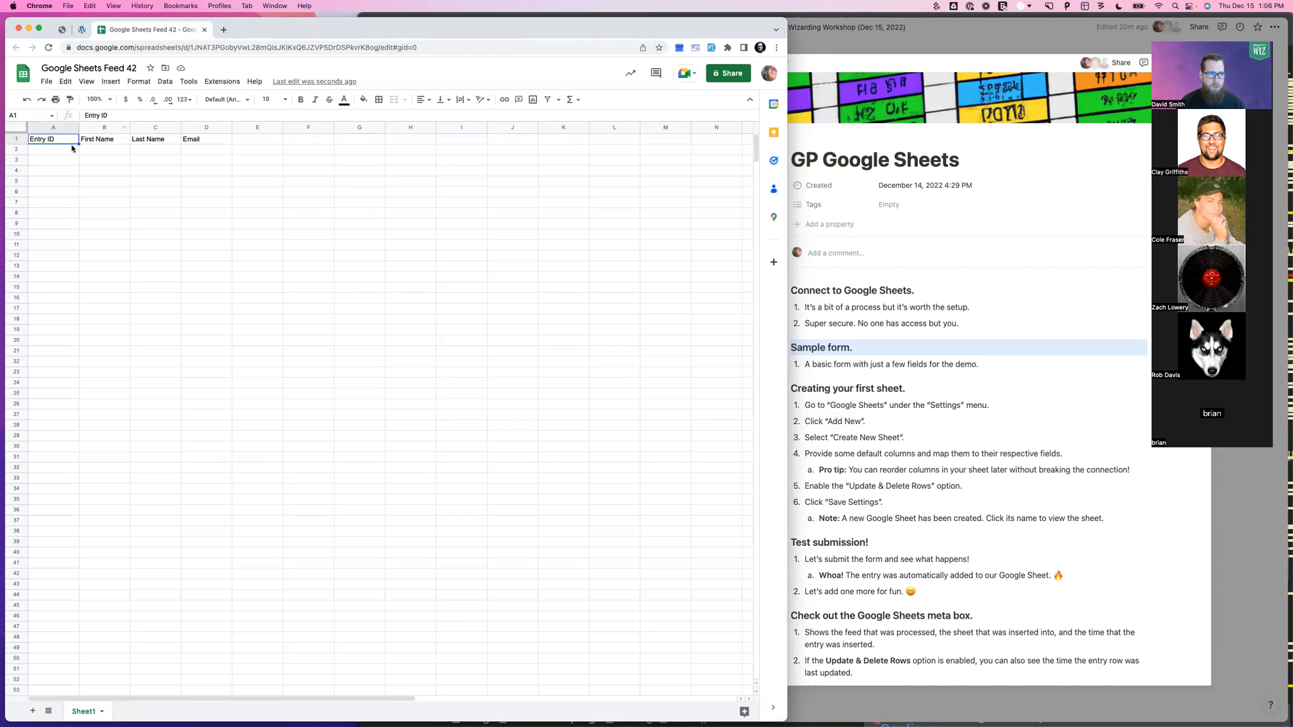
pyautogui.click(81, 30)
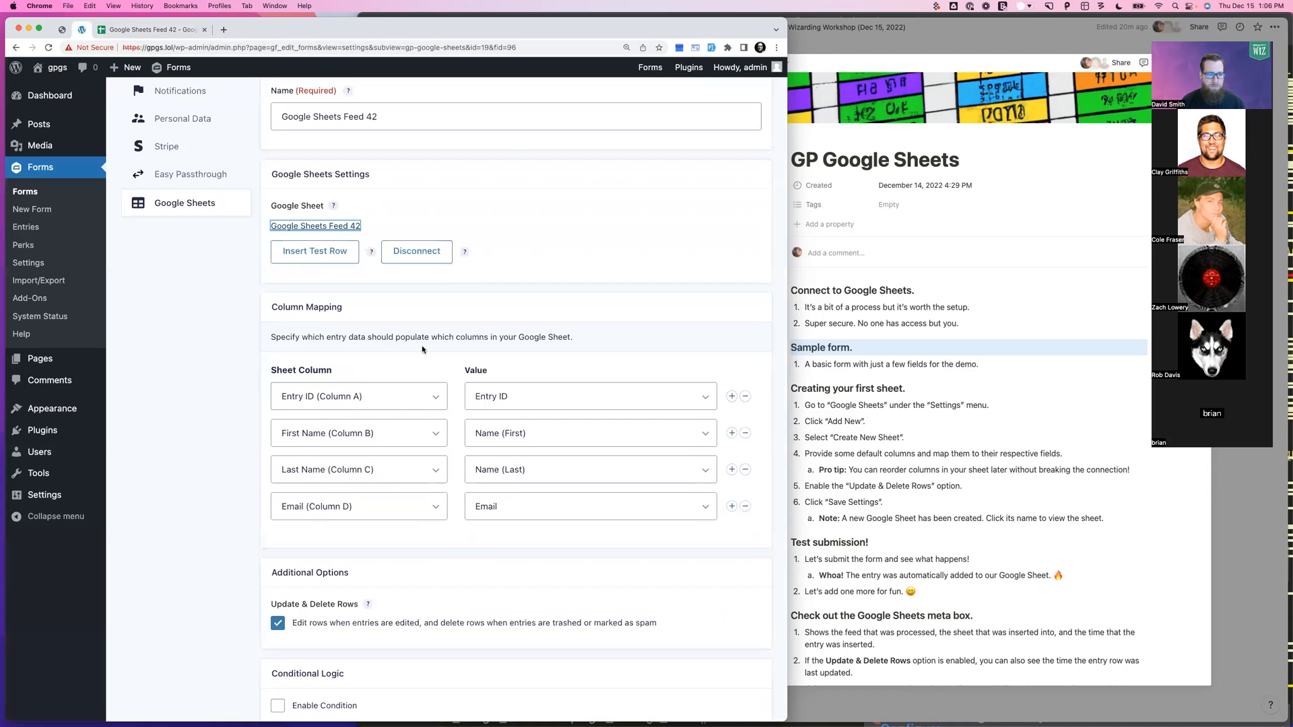
pyautogui.scroll(5, 422, 349)
# In the form preview, enter a test first name, last name and email address
pyautogui.click(743, 143)
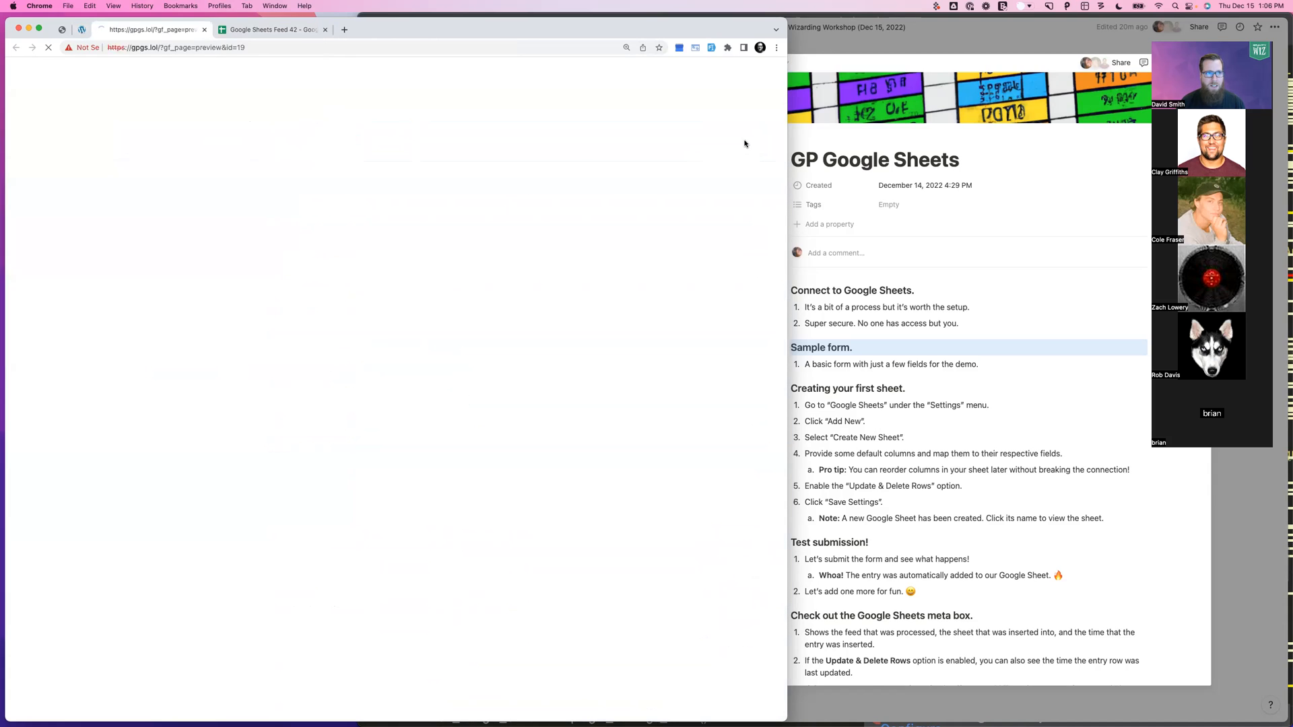
pyautogui.click(319, 169)
pyautogui.press('Tab')
pyautogui.press('Tab')
# Choose Firebolt as the favourite spell and submit the test entry
pyautogui.press('Tab')
pyautogui.press('space')
pyautogui.press('Down')
pyautogui.press('Down')
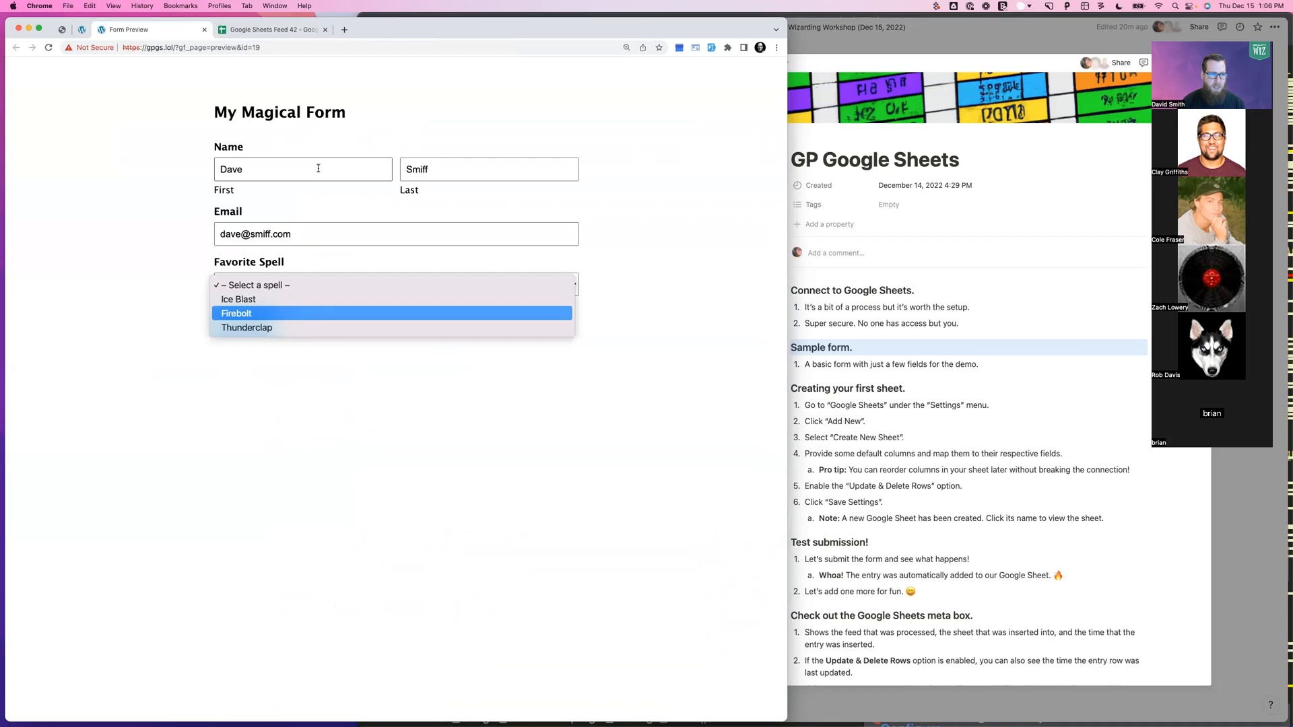
pyautogui.press('Return')
pyautogui.click(245, 322)
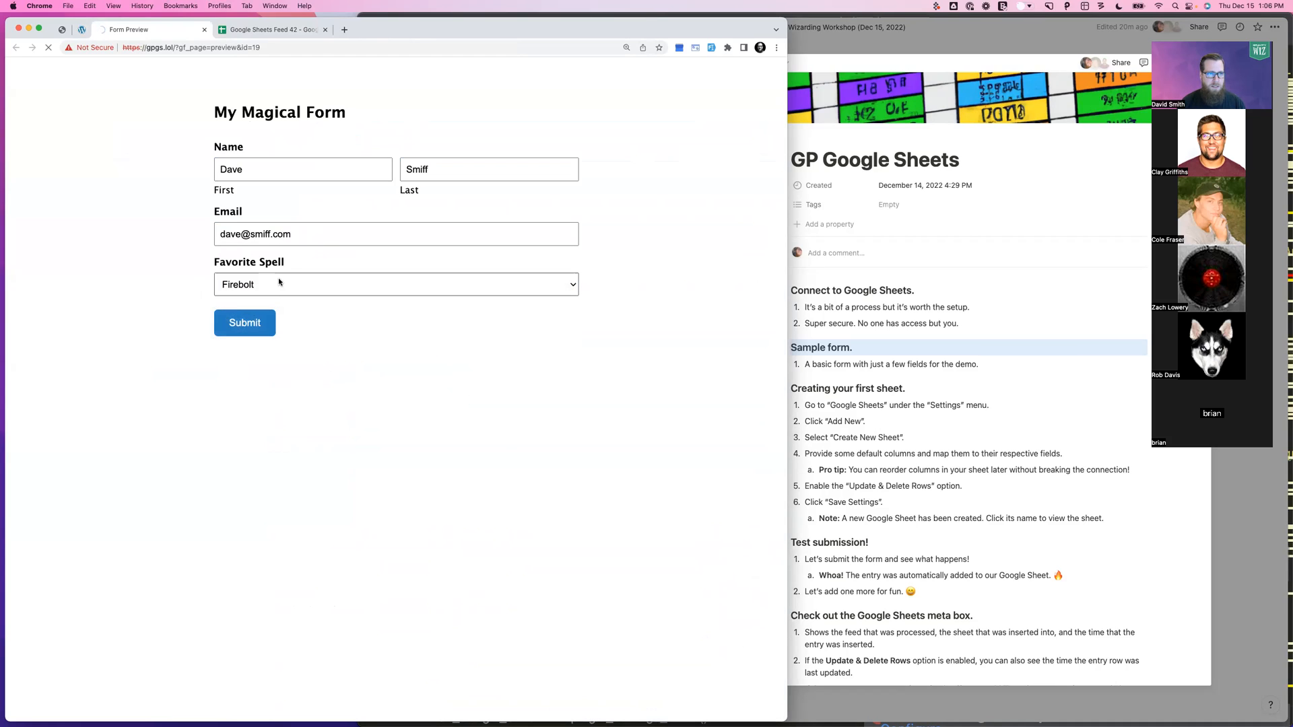
pyautogui.click(276, 30)
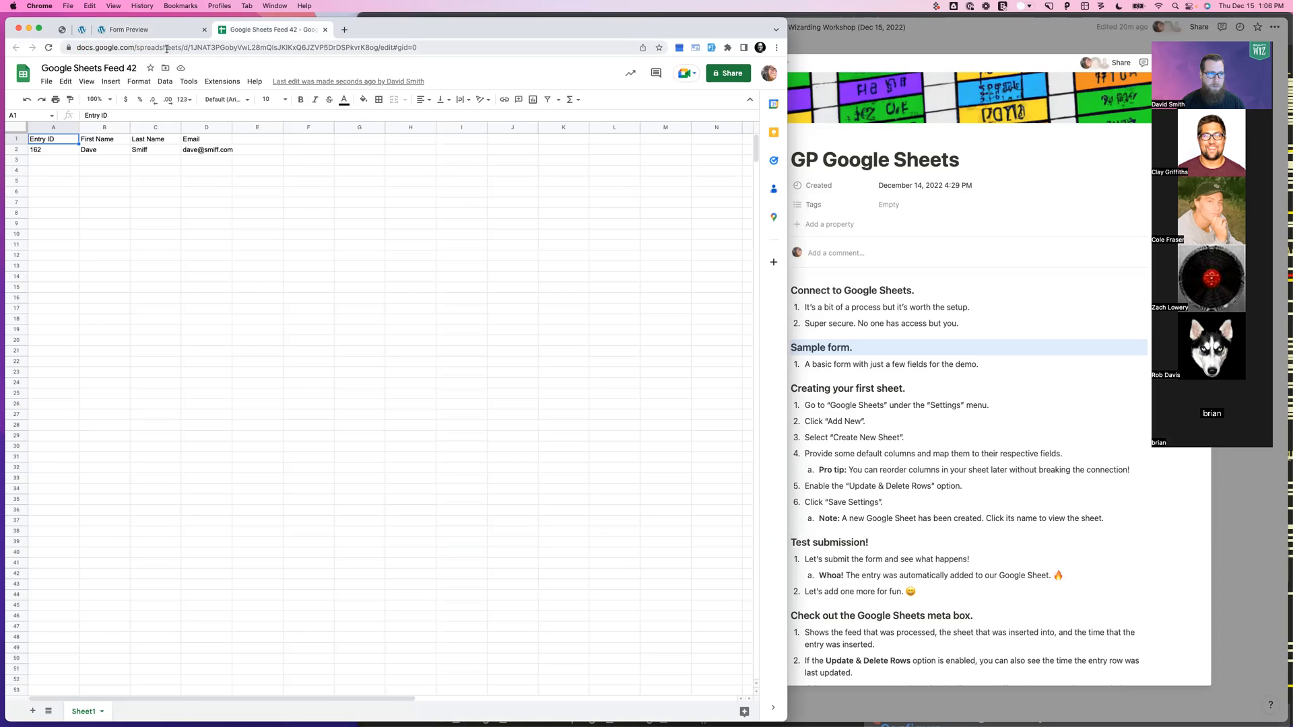
# Review entry 162 in row 2 of the sheet, then return to the WordPress admin tab
pyautogui.scroll(-1, 847, 356)
pyautogui.scroll(-5, 847, 356)
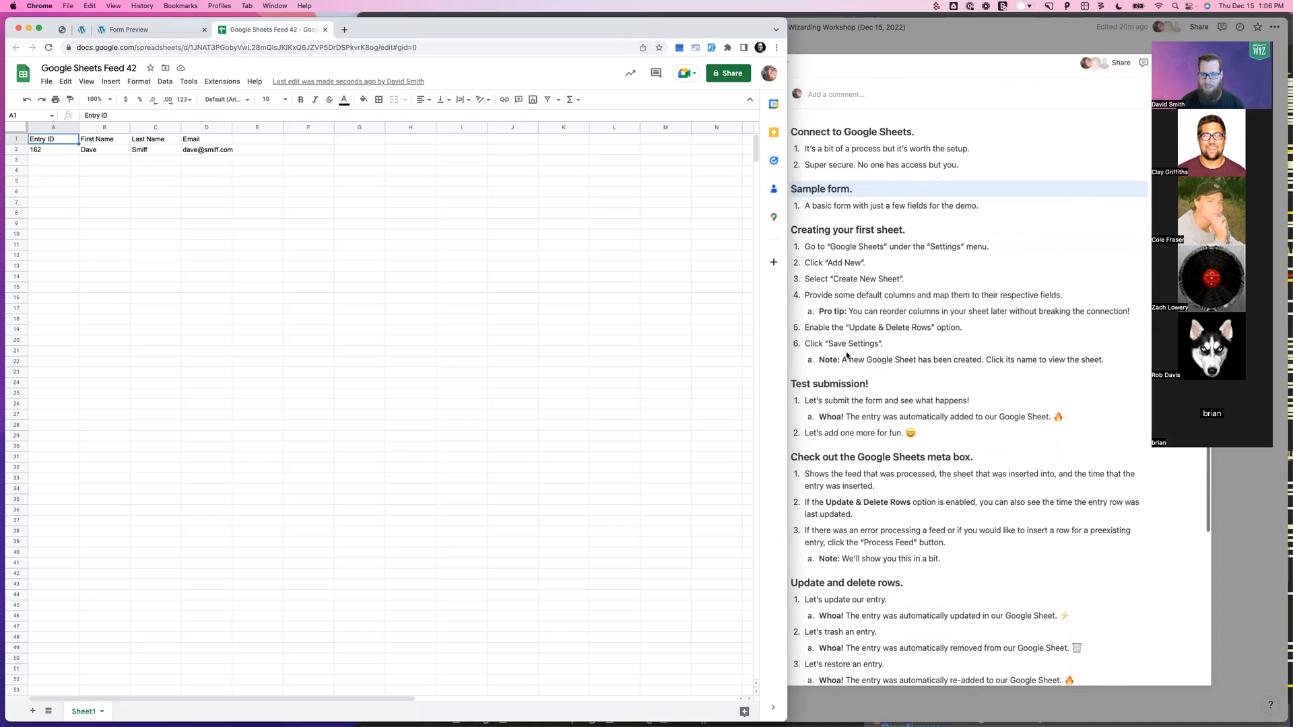
pyautogui.scroll(-2, 847, 356)
pyautogui.click(847, 356)
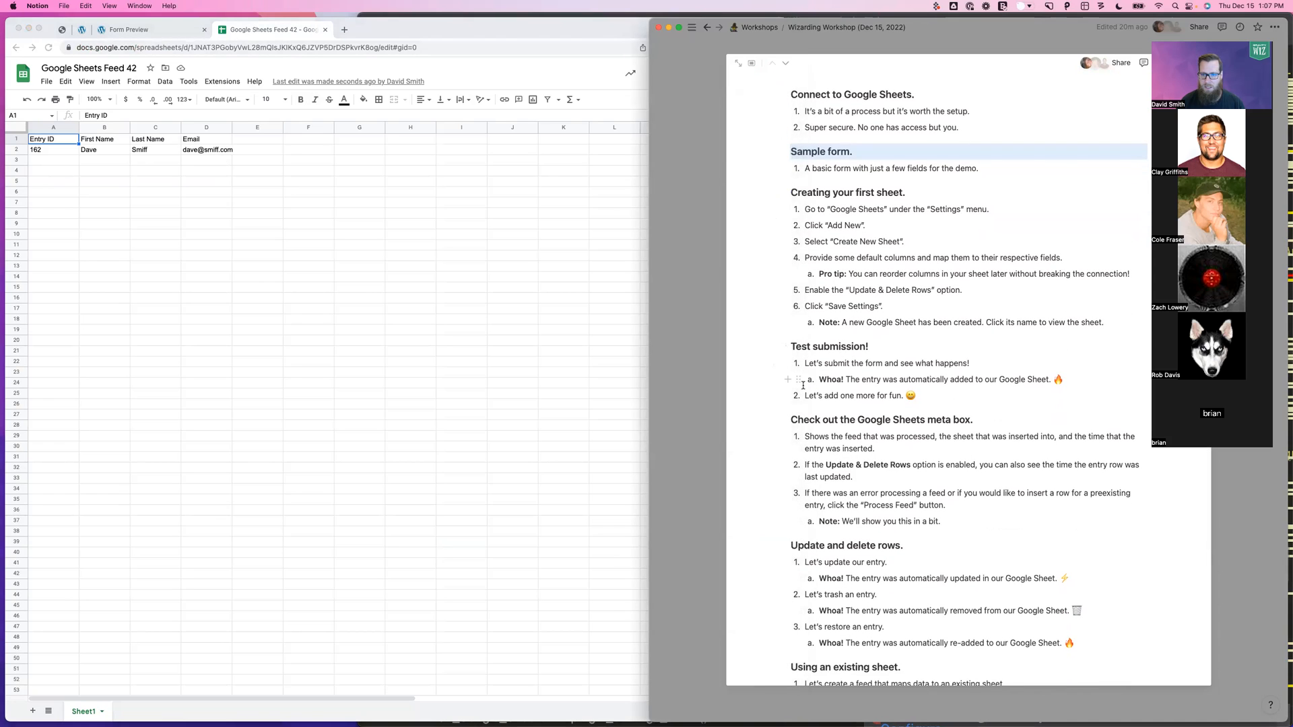
pyautogui.click(373, 324)
pyautogui.click(146, 32)
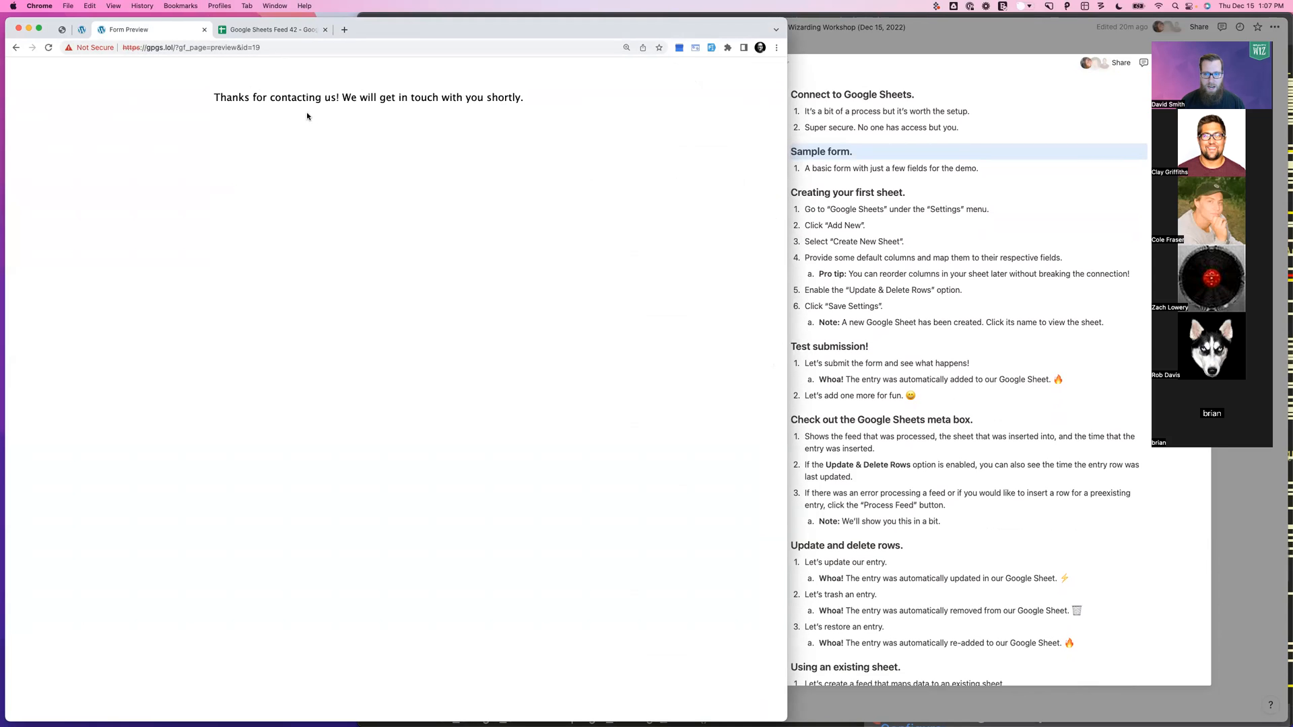
pyautogui.click(269, 30)
pyautogui.click(154, 34)
pyautogui.click(88, 30)
# Open entry #162's details from My Magical Form's Entries list
pyautogui.click(371, 147)
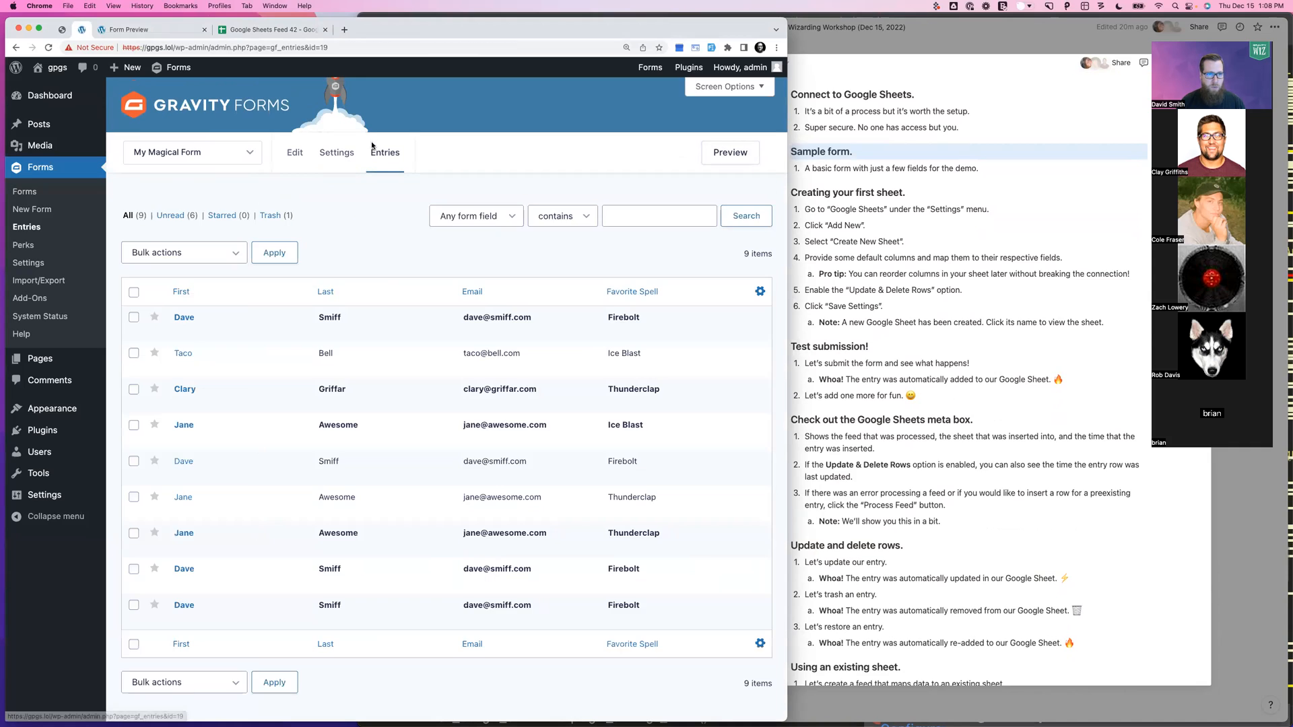
pyautogui.click(183, 332)
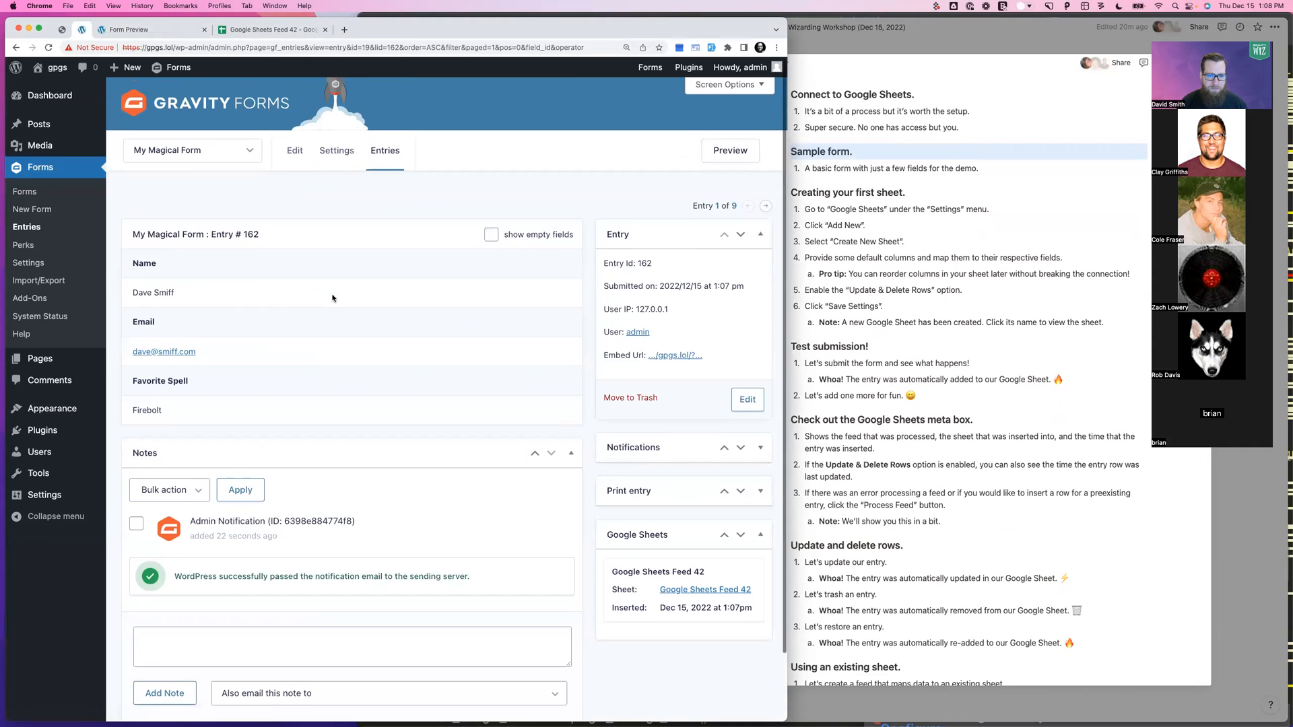
pyautogui.scroll(-3, 404, 336)
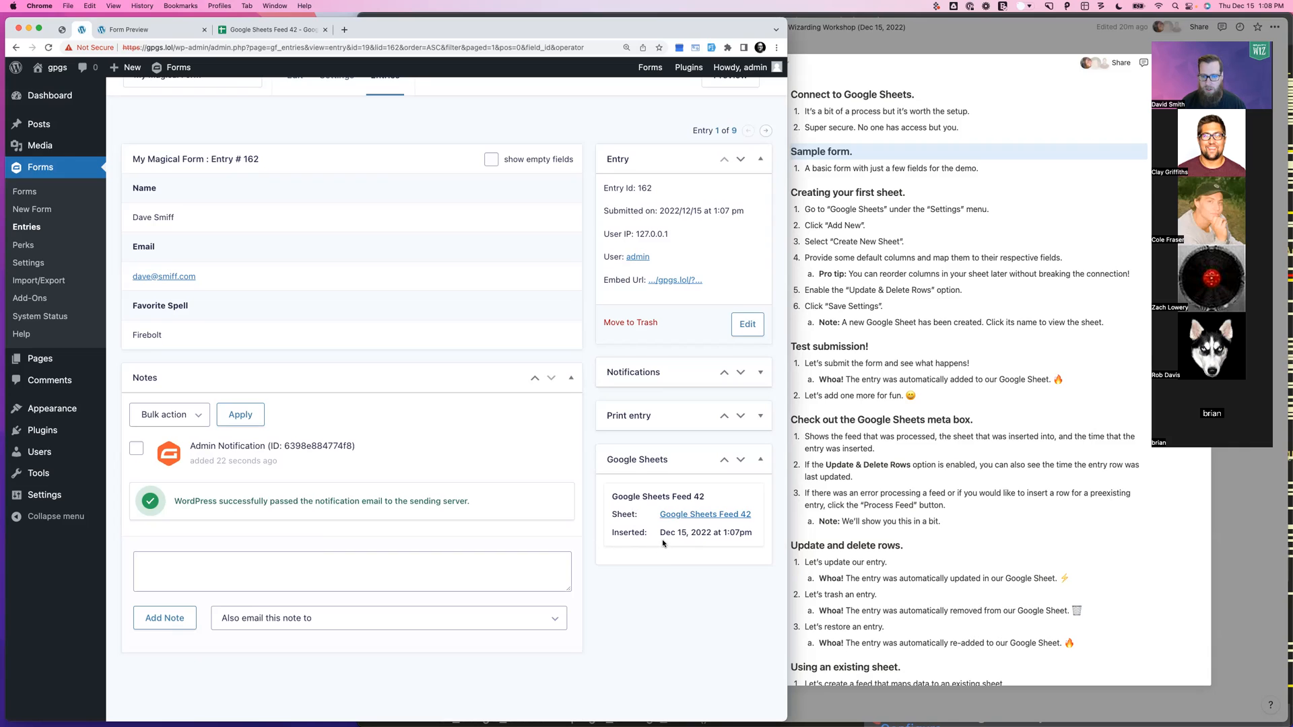
# Follow the entry's Google Sheets Feed 42 link, close the sheet, and switch the entry to edit mode
pyautogui.keyDown('super'); pyautogui.click(705, 514); pyautogui.keyUp('super')
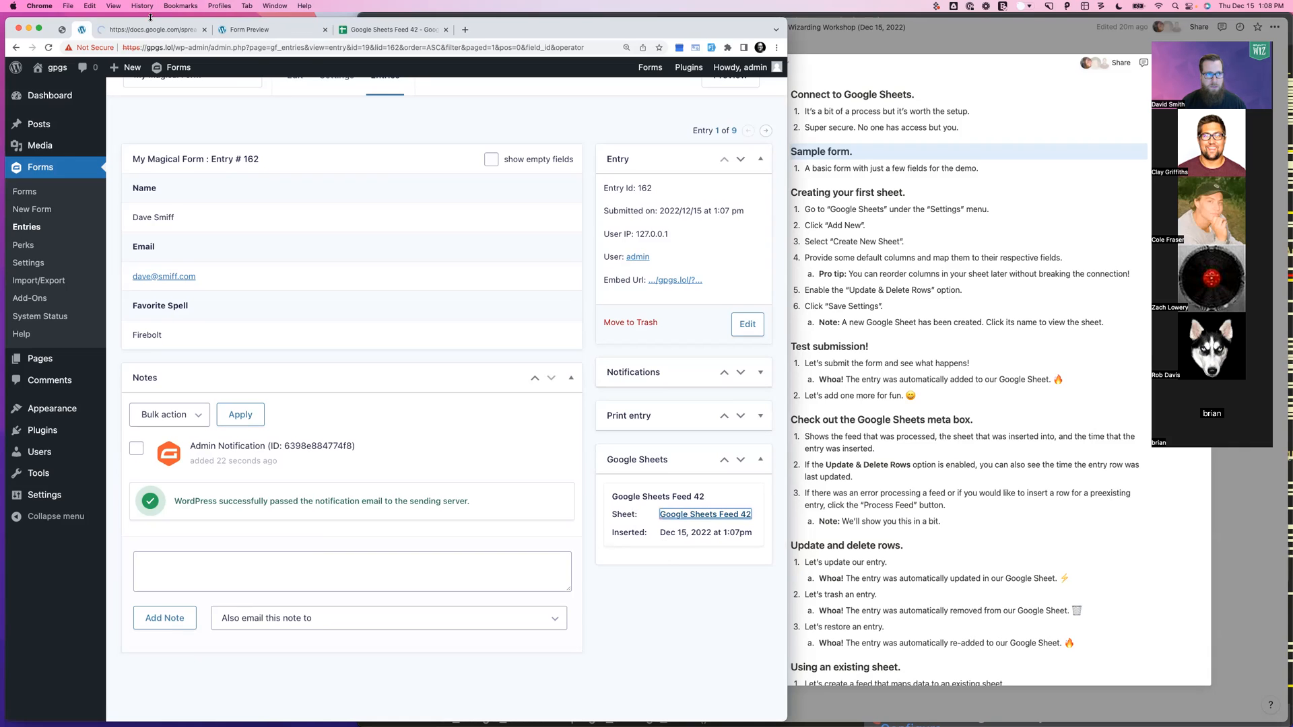
pyautogui.click(147, 29)
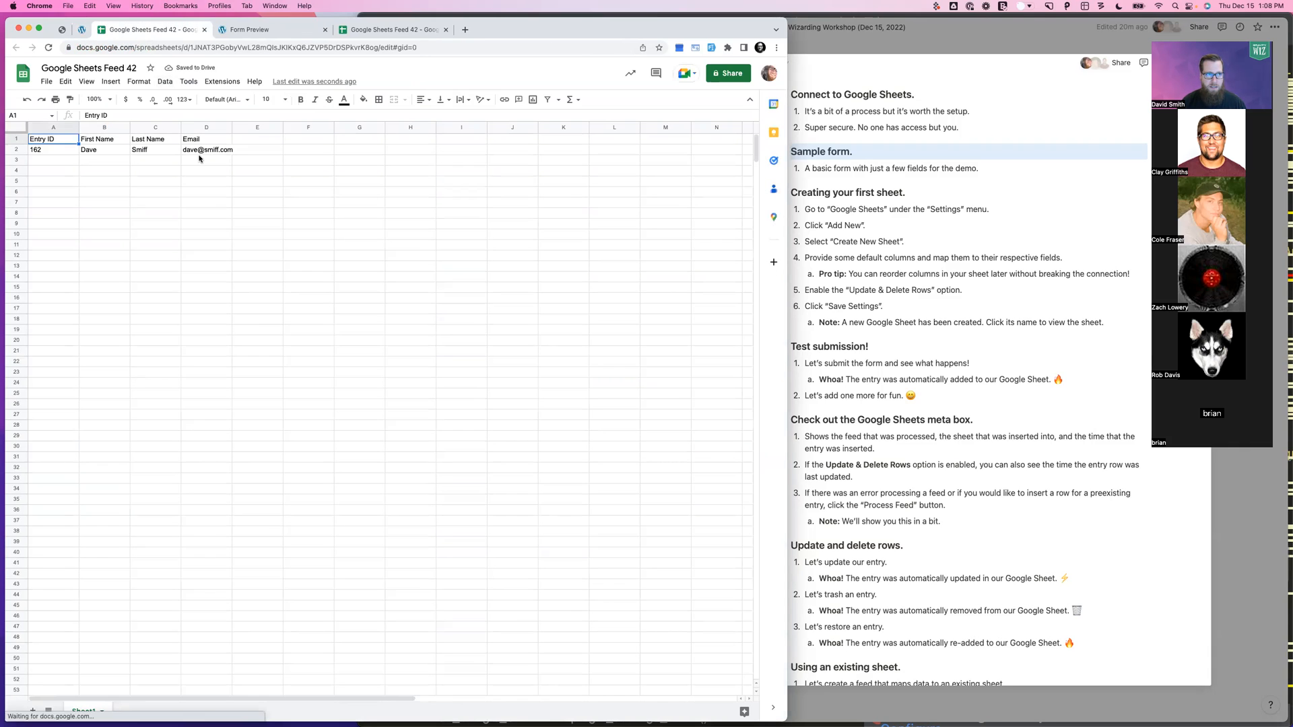
pyautogui.press('super+w')
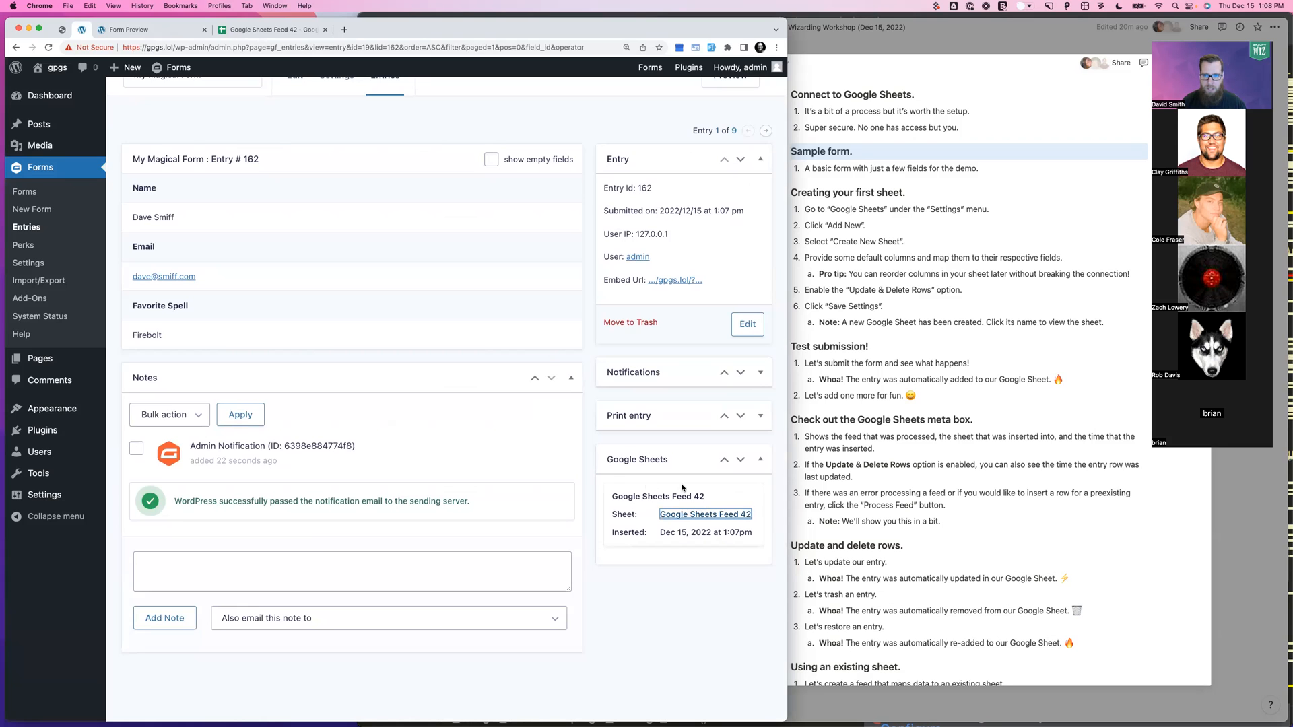
pyautogui.click(956, 407)
pyautogui.scroll(-2, 957, 406)
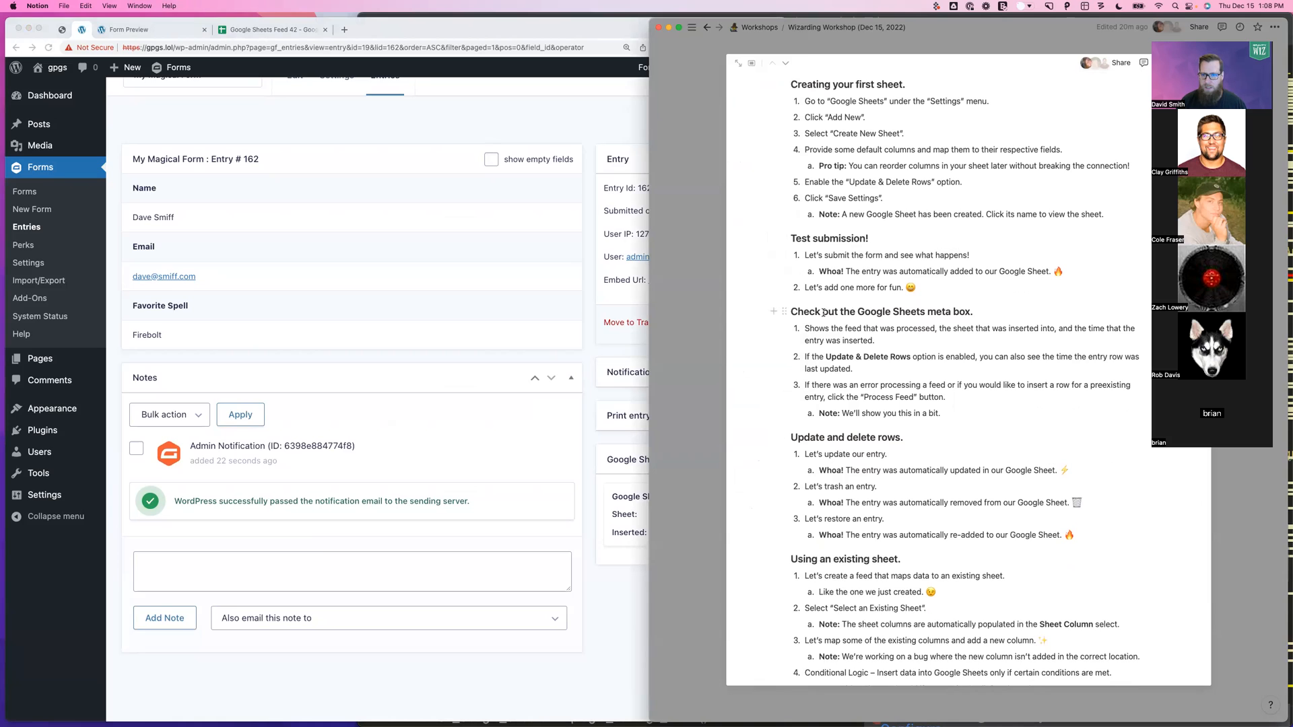
pyautogui.click(413, 330)
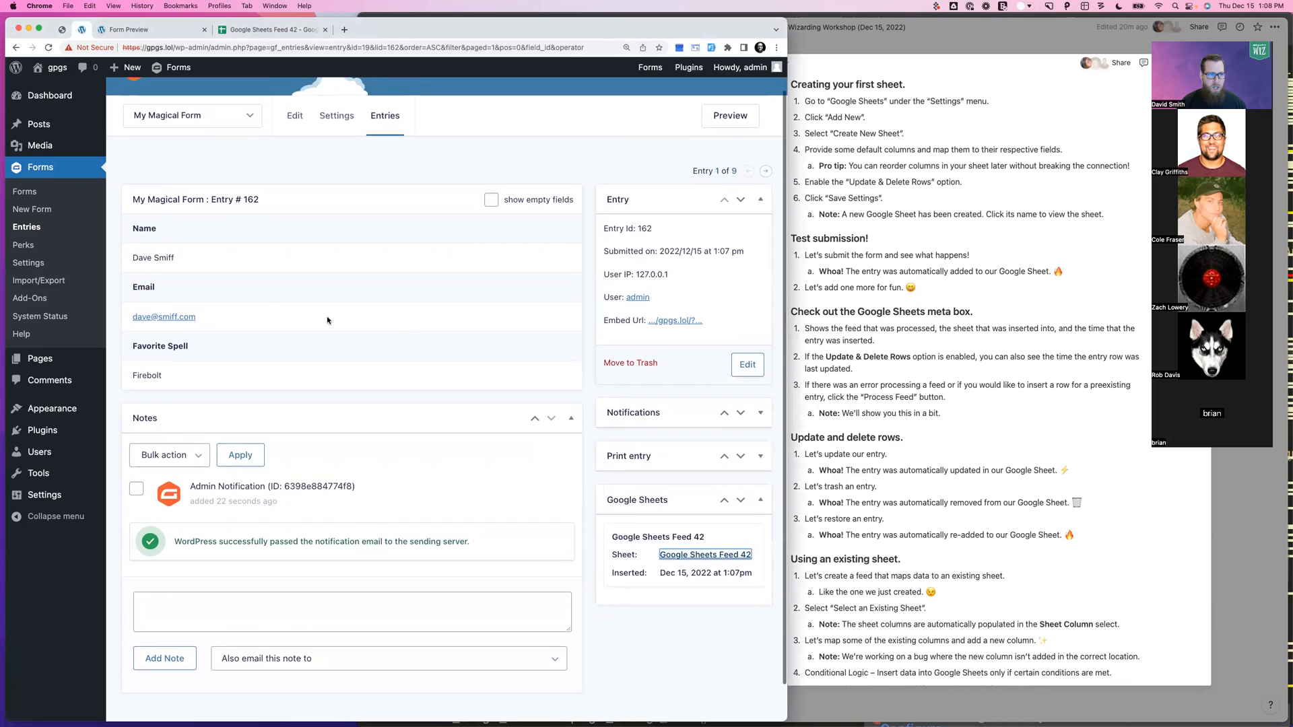
pyautogui.click(754, 367)
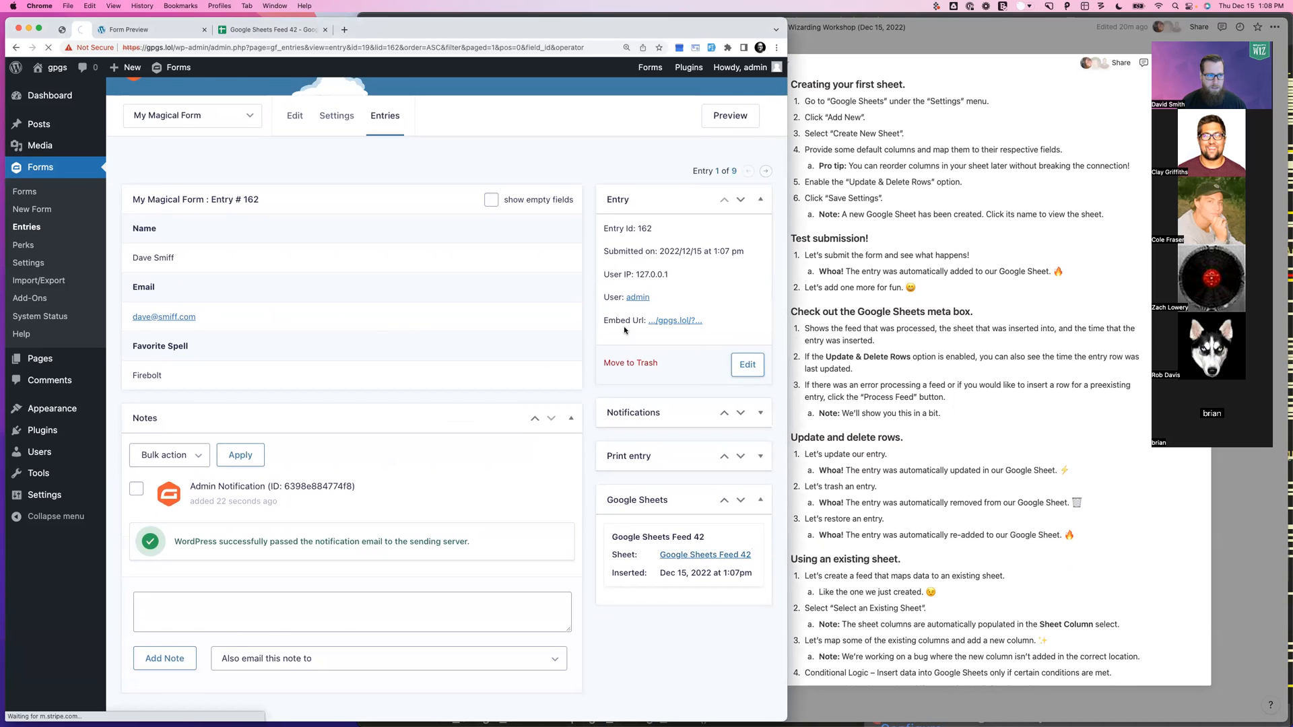
# Correct entry 162's last name and email domain, set Favorite Spell to Thunderclap, and update it
pyautogui.doubleClick(217, 324)
pyautogui.write('Sm')
pyautogui.doubleClick(168, 399)
pyautogui.doubleClick(177, 400)
pyautogui.write('smith.com')
pyautogui.click(191, 461)
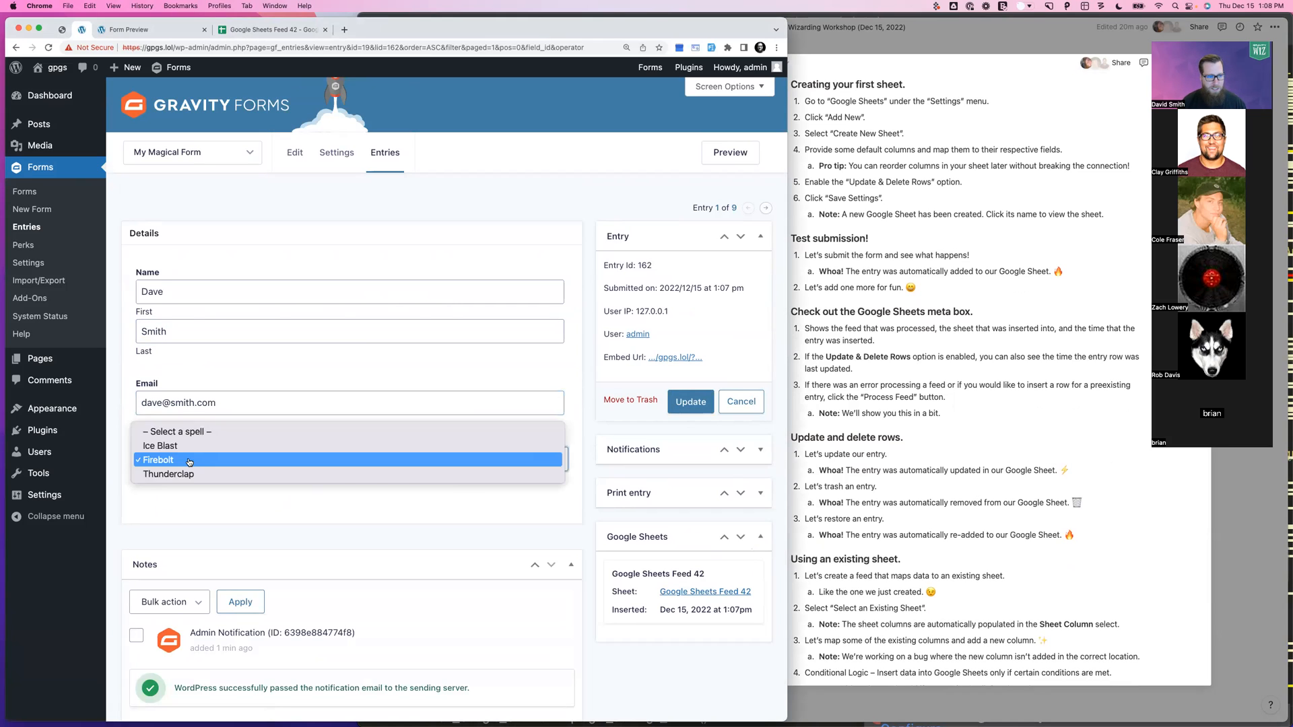
pyautogui.click(182, 474)
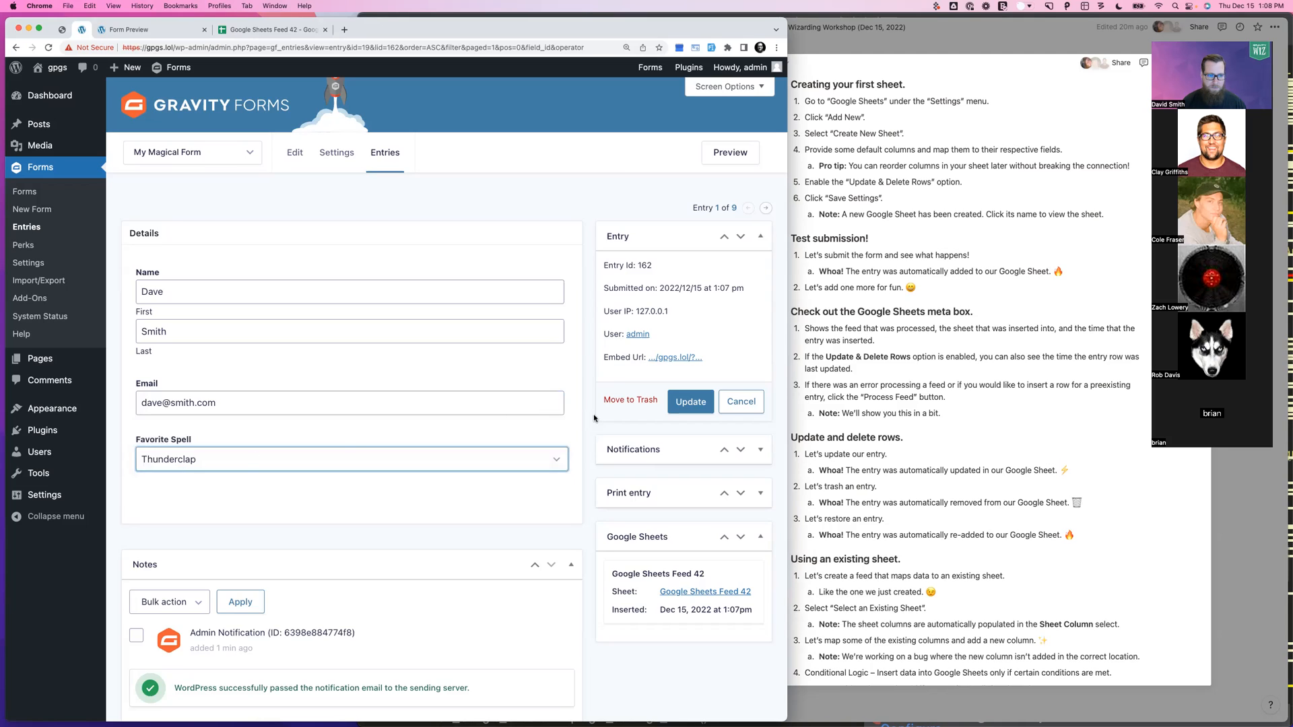
pyautogui.click(684, 408)
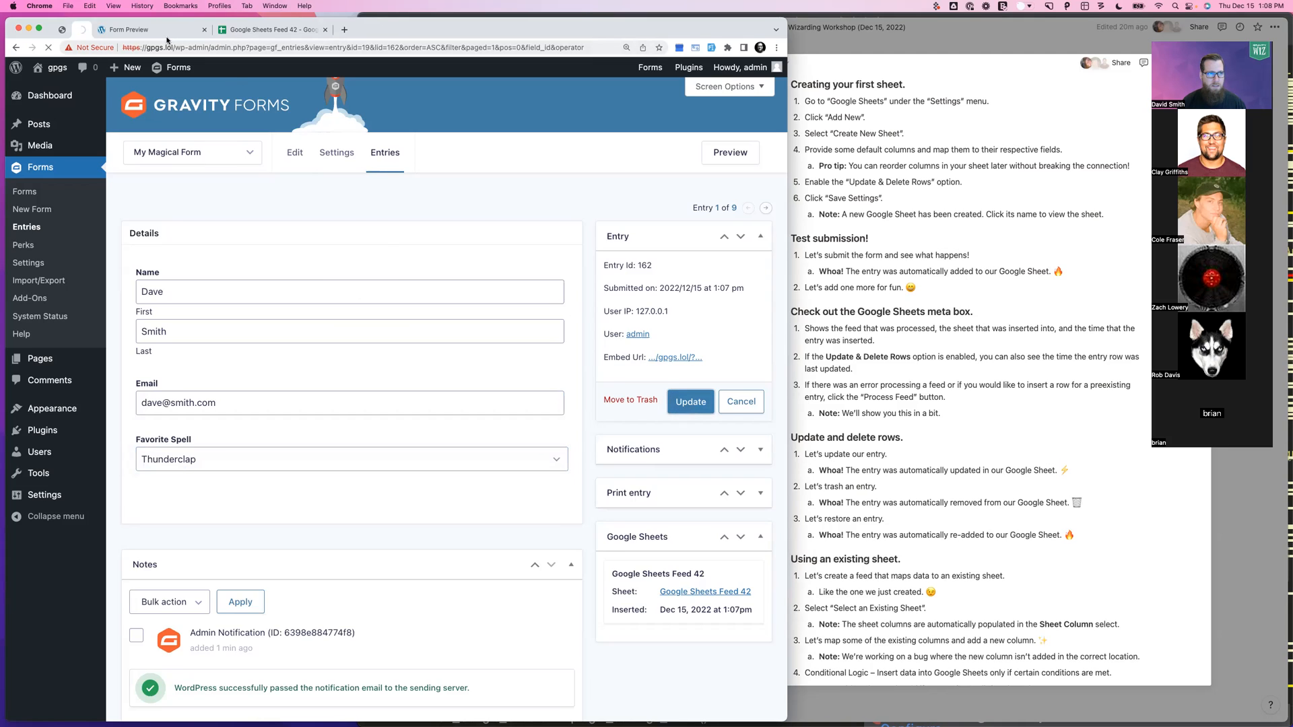
pyautogui.click(259, 31)
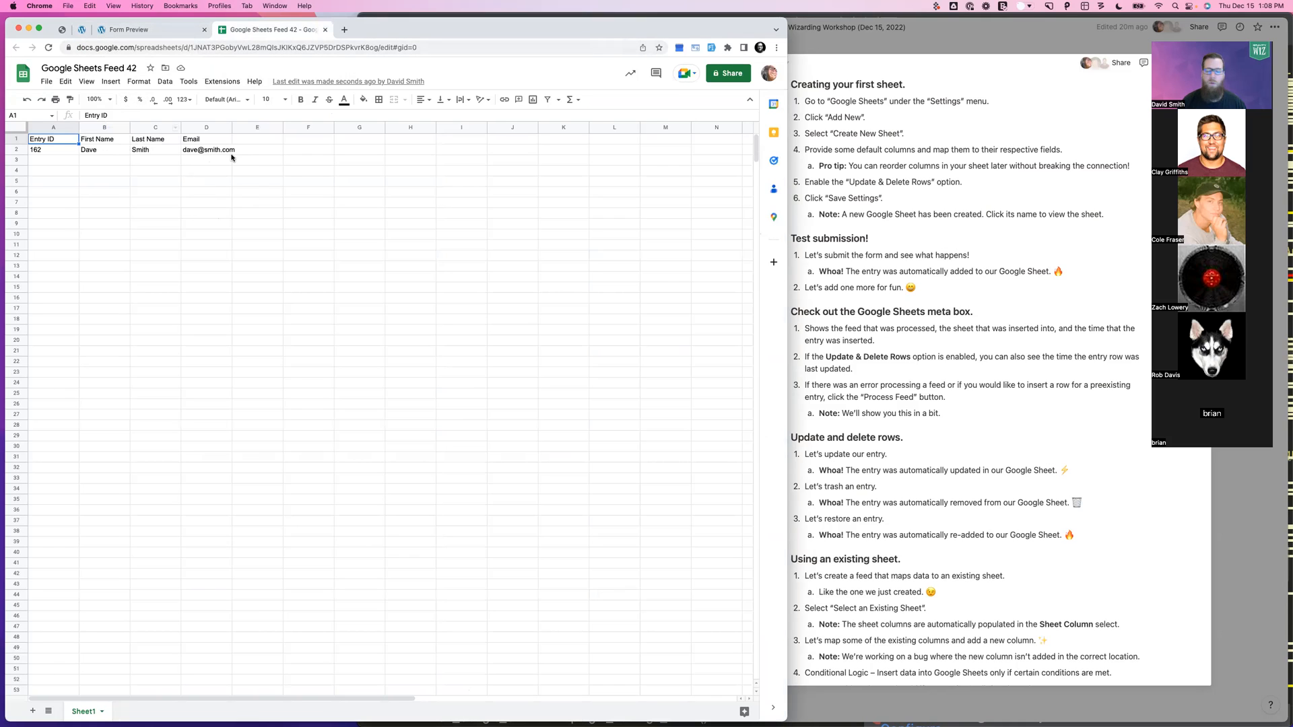
# Confirm row 2's last name and email cells show the corrected values
pyautogui.click(204, 152)
pyautogui.click(146, 153)
pyautogui.click(210, 152)
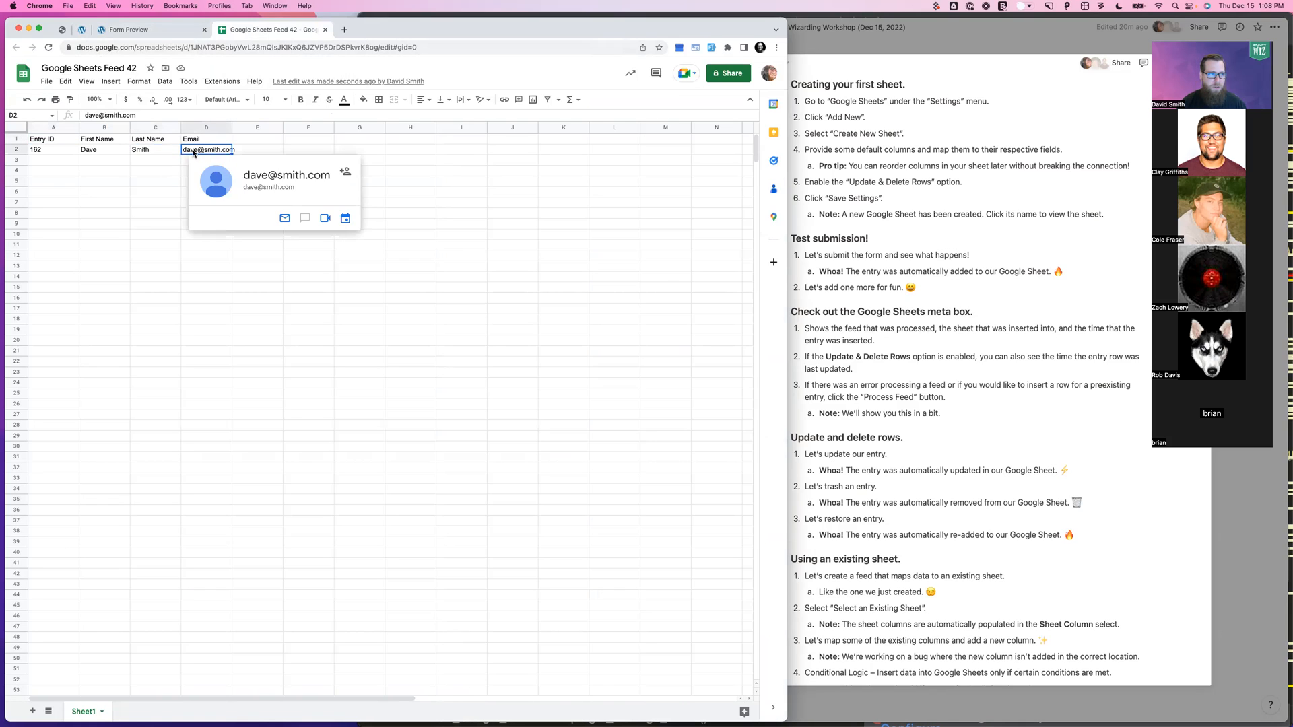
pyautogui.click(159, 32)
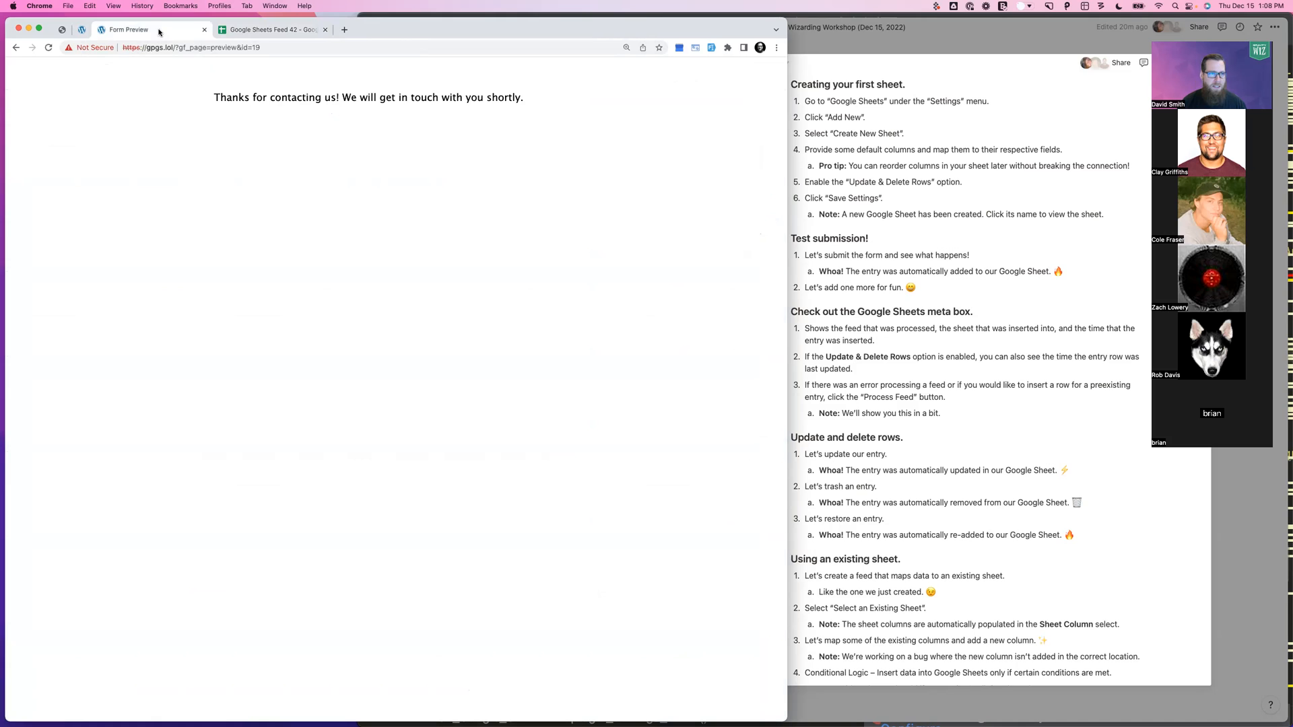
pyautogui.click(82, 30)
pyautogui.click(204, 30)
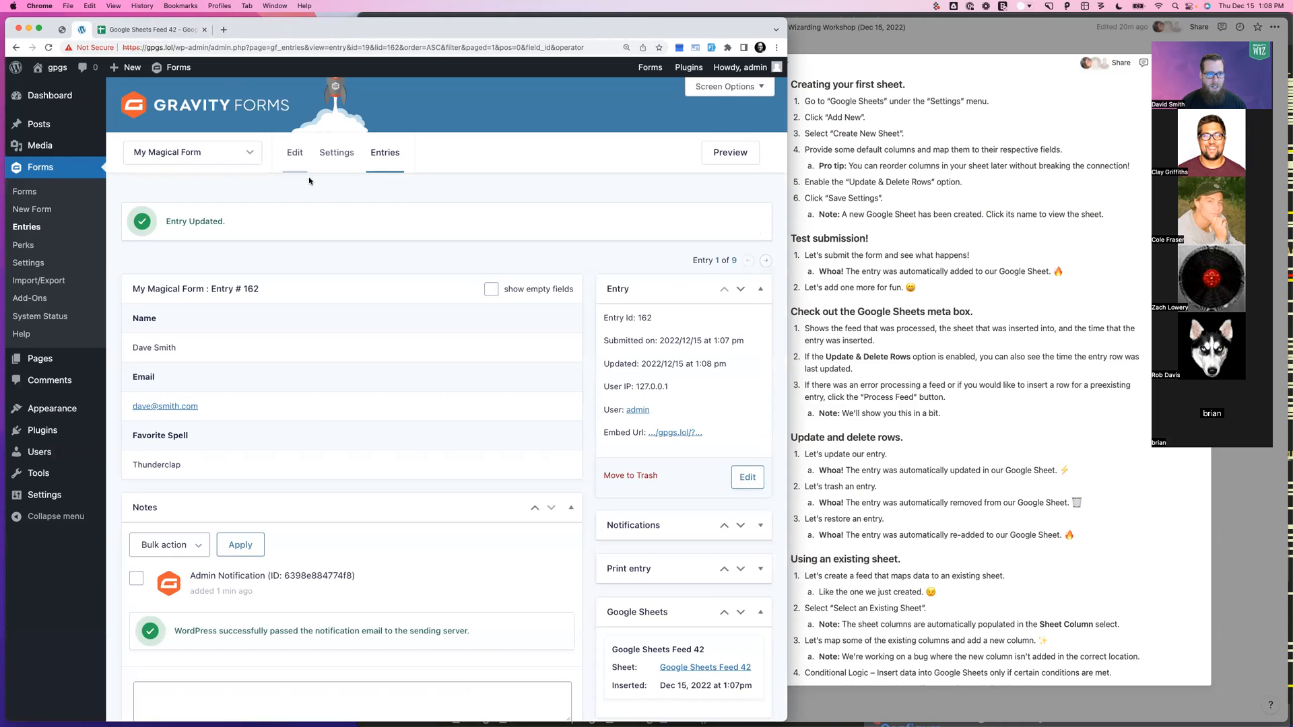
# Return to entry #162 and move it to the trash
pyautogui.click(867, 423)
pyautogui.scroll(-2, 867, 422)
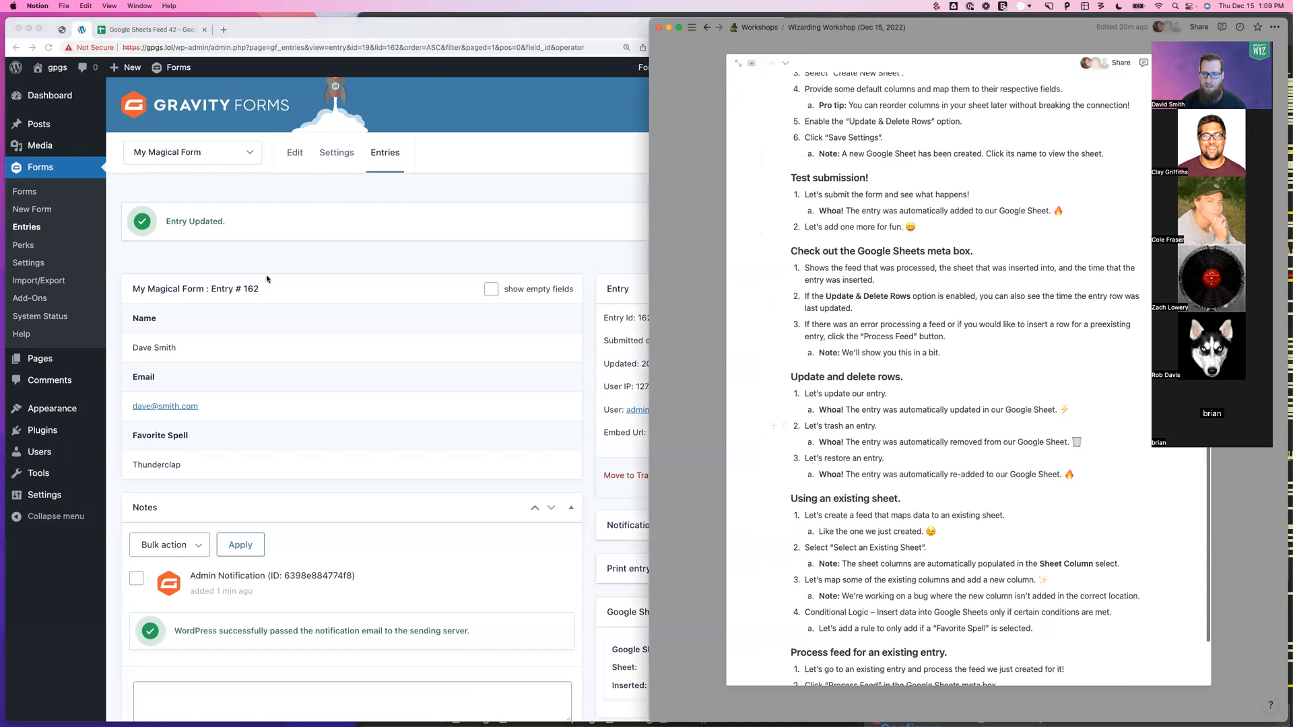
pyautogui.click(248, 277)
pyautogui.click(640, 479)
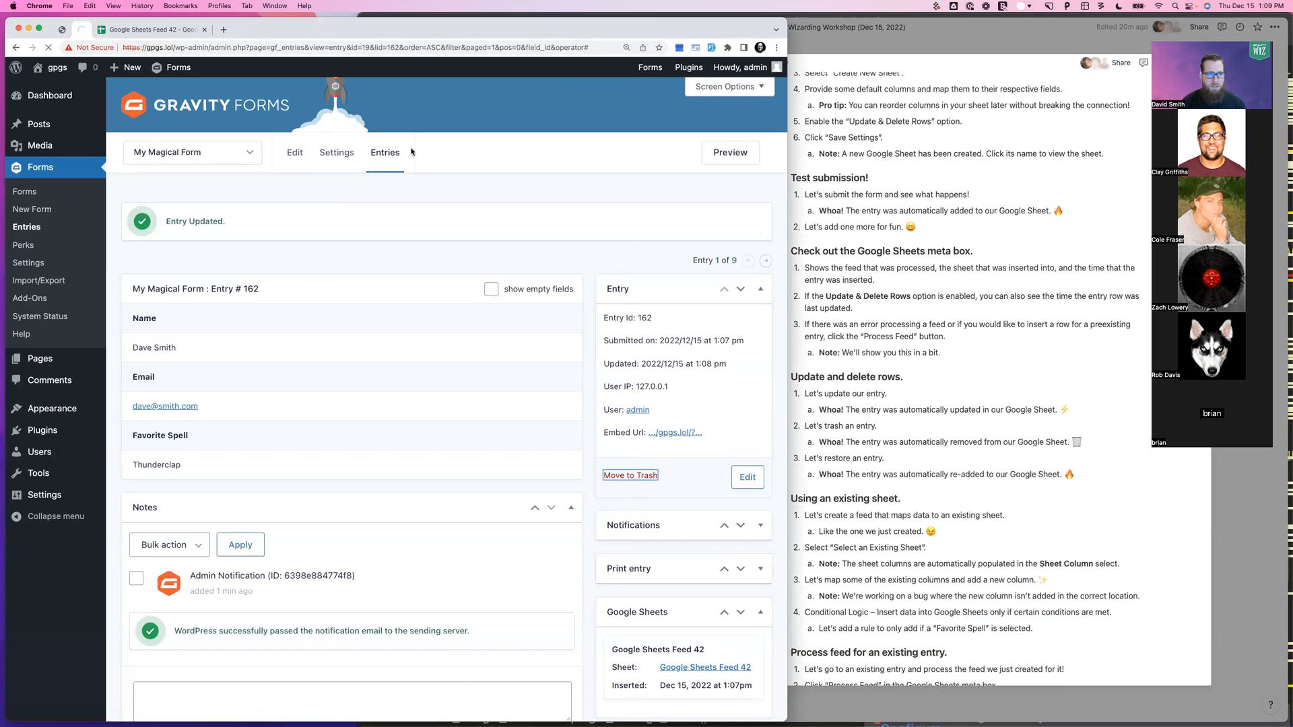
# Restore trashed entry 162 with Undo and confirm it is back in row 2 of the sheet
pyautogui.click(162, 33)
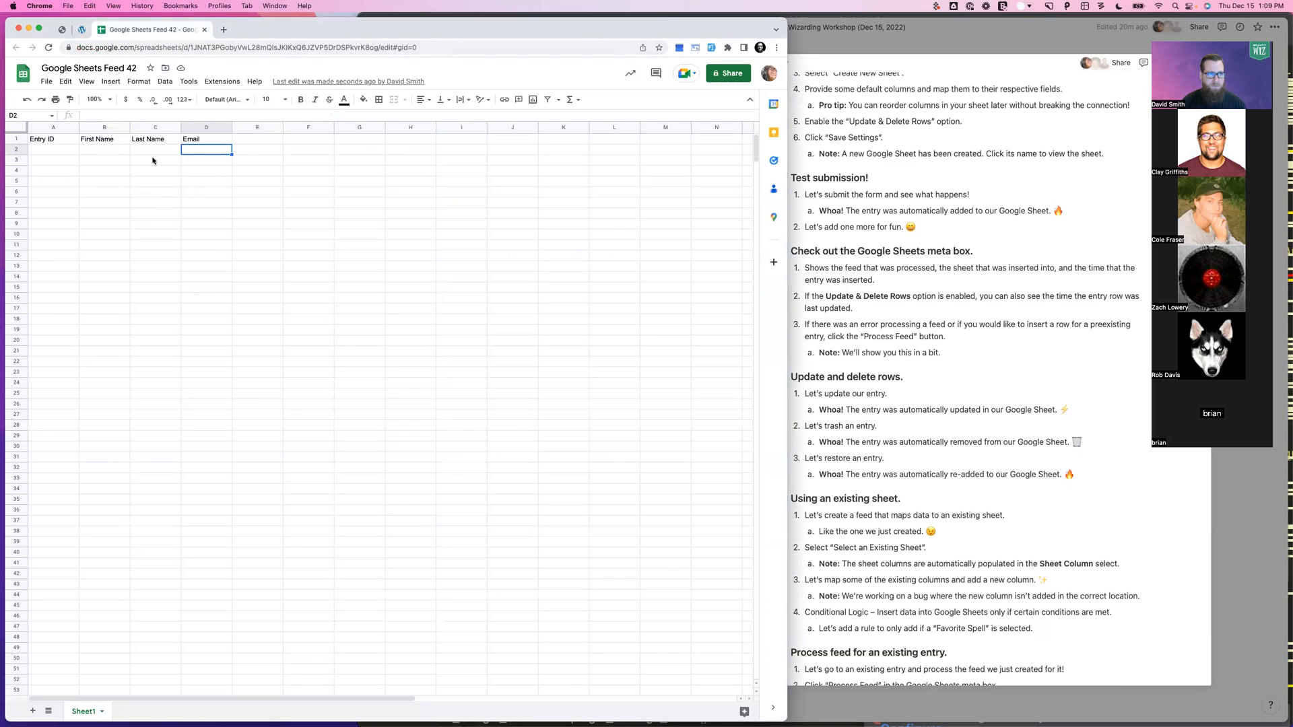
pyautogui.click(81, 29)
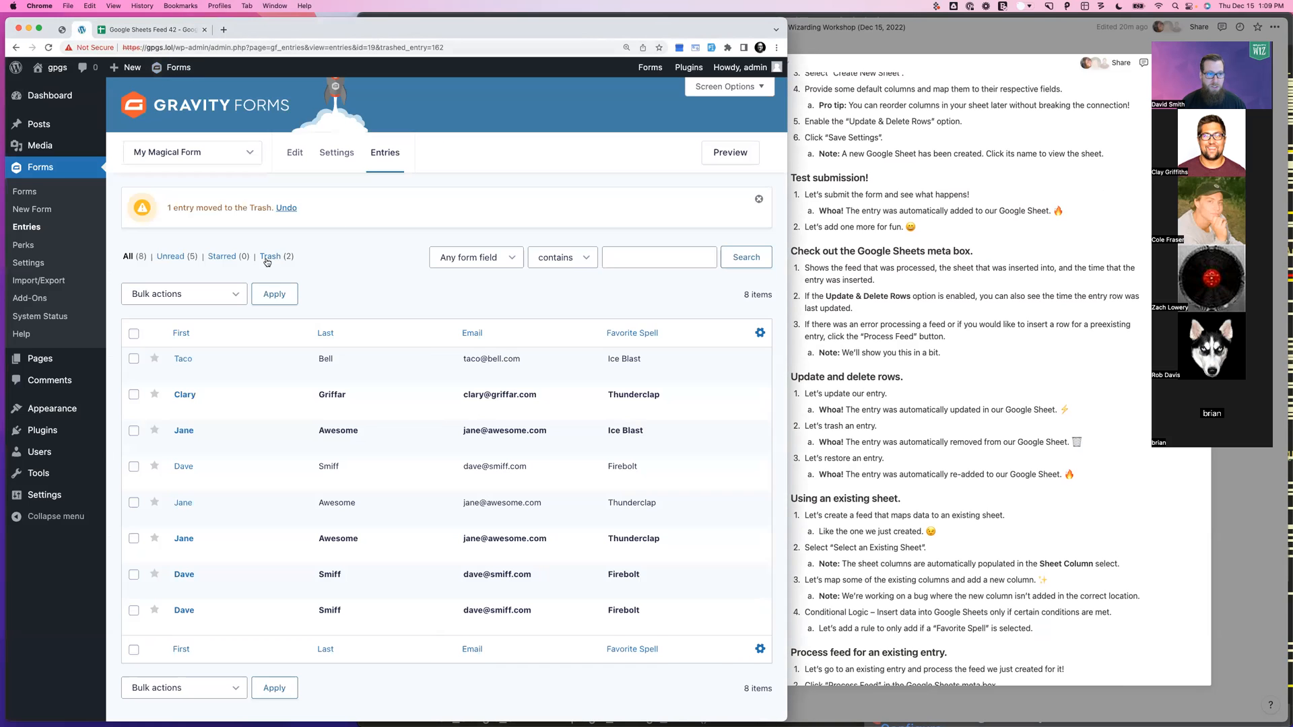
pyautogui.click(291, 210)
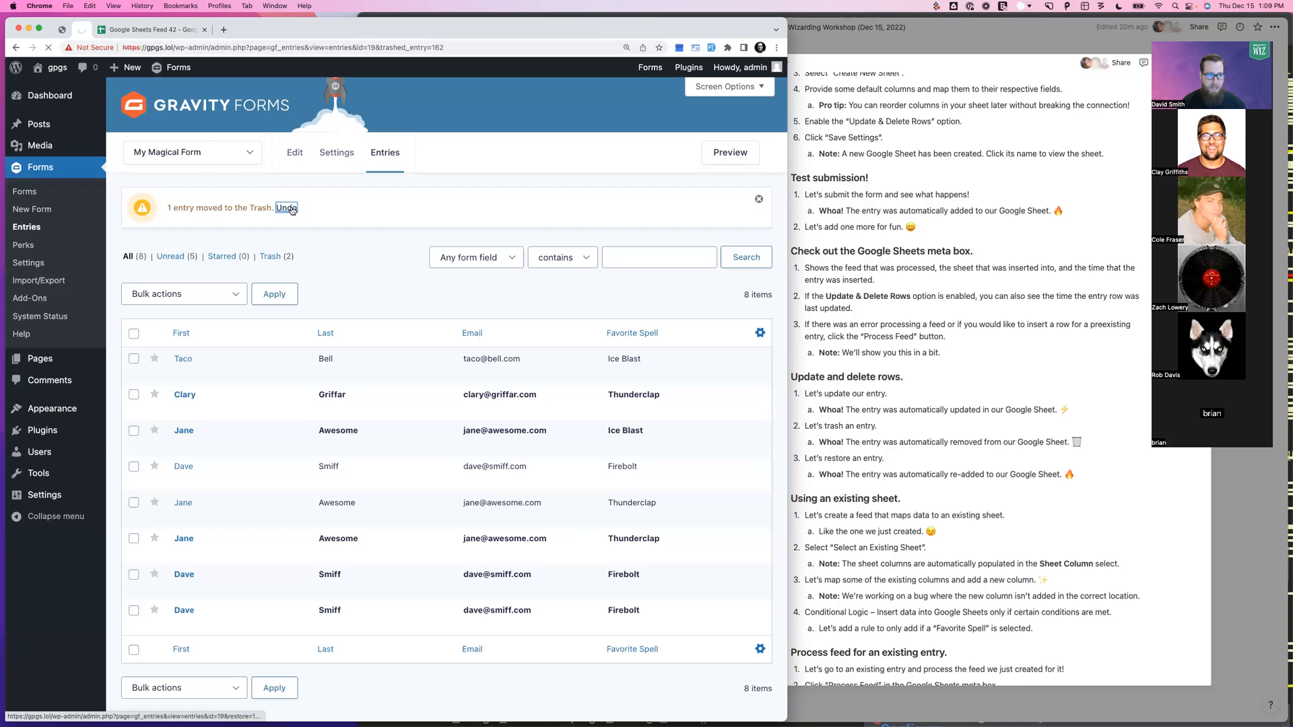
pyautogui.click(157, 29)
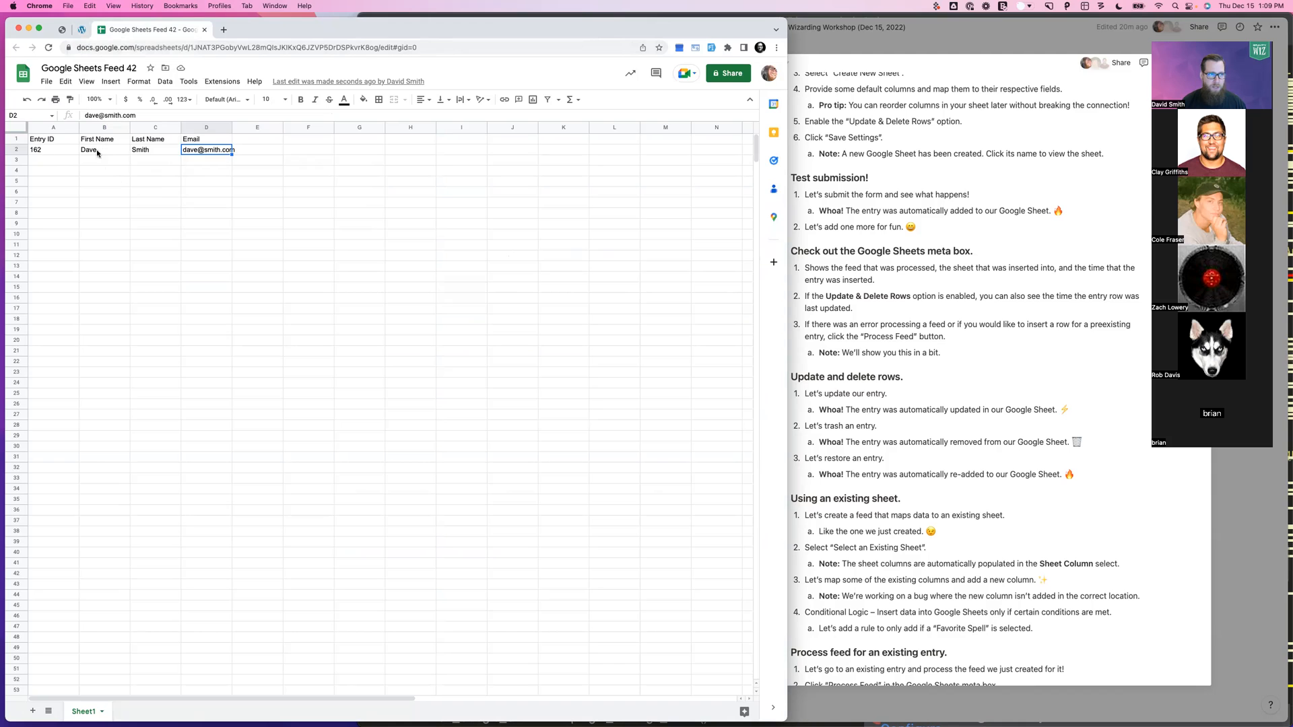
# Review the workshop notes, then close the spreadsheet tab
pyautogui.click(909, 339)
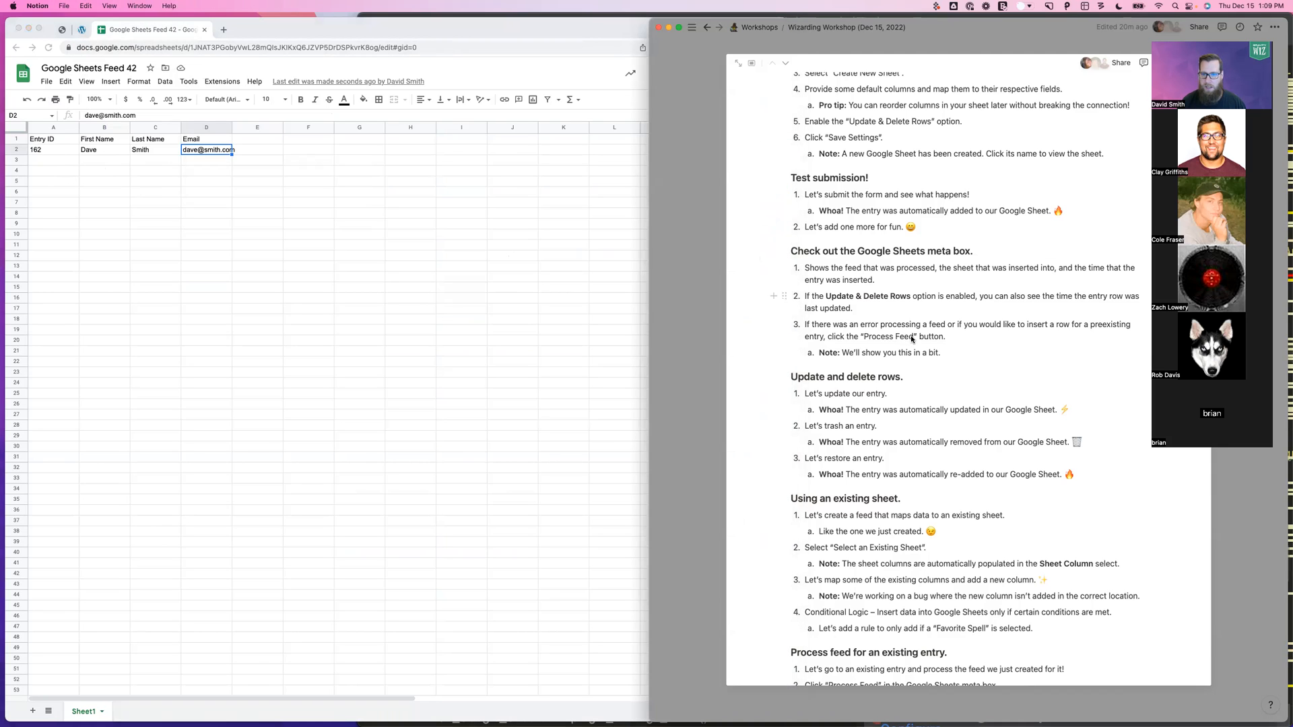
pyautogui.scroll(-1, 911, 340)
pyautogui.scroll(-1, 912, 339)
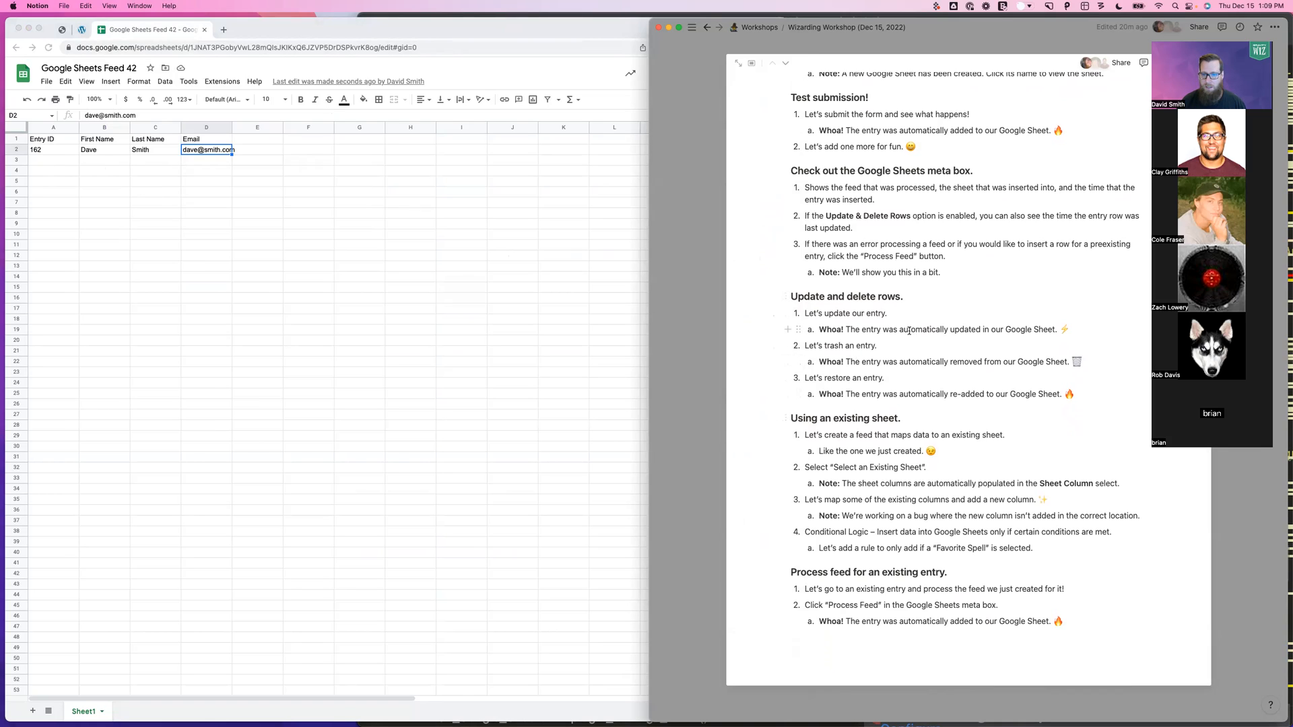
pyautogui.click(134, 30)
pyautogui.press('super+w')
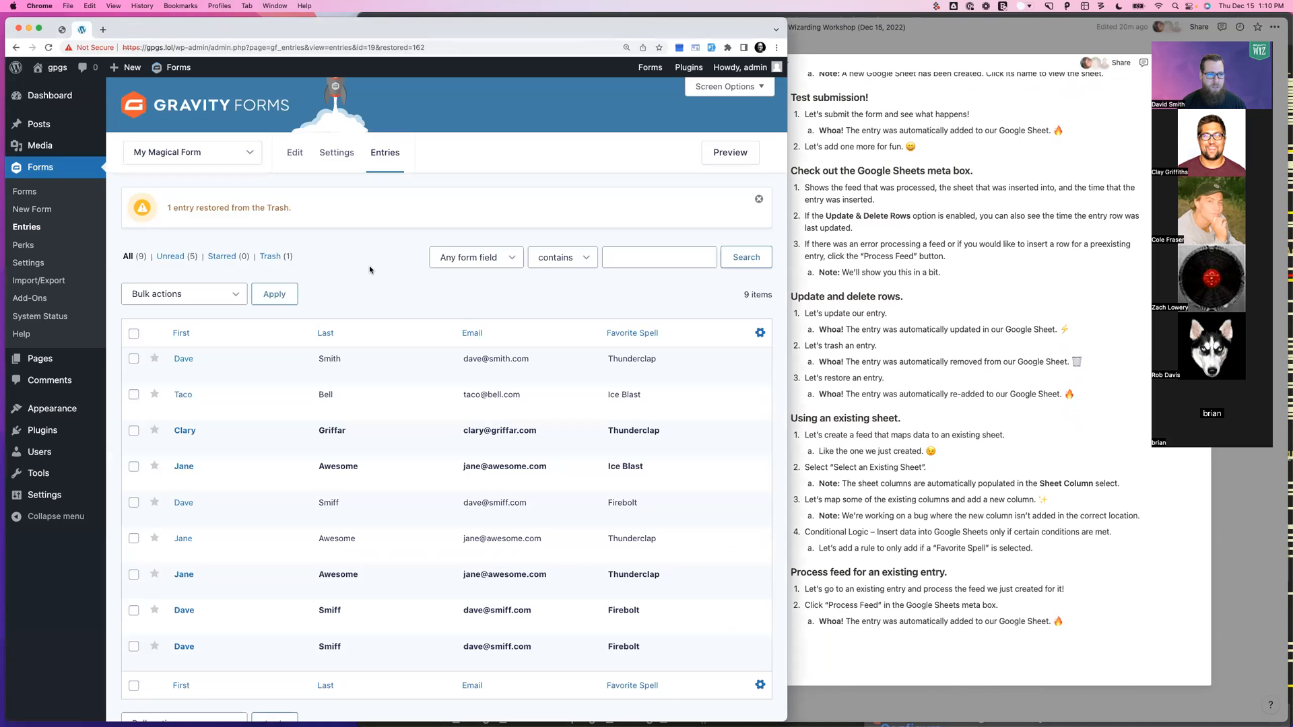
# Start a new Google Sheets feed for the form that uses an existing sheet
pyautogui.moveTo(336, 152)
pyautogui.click(353, 355)
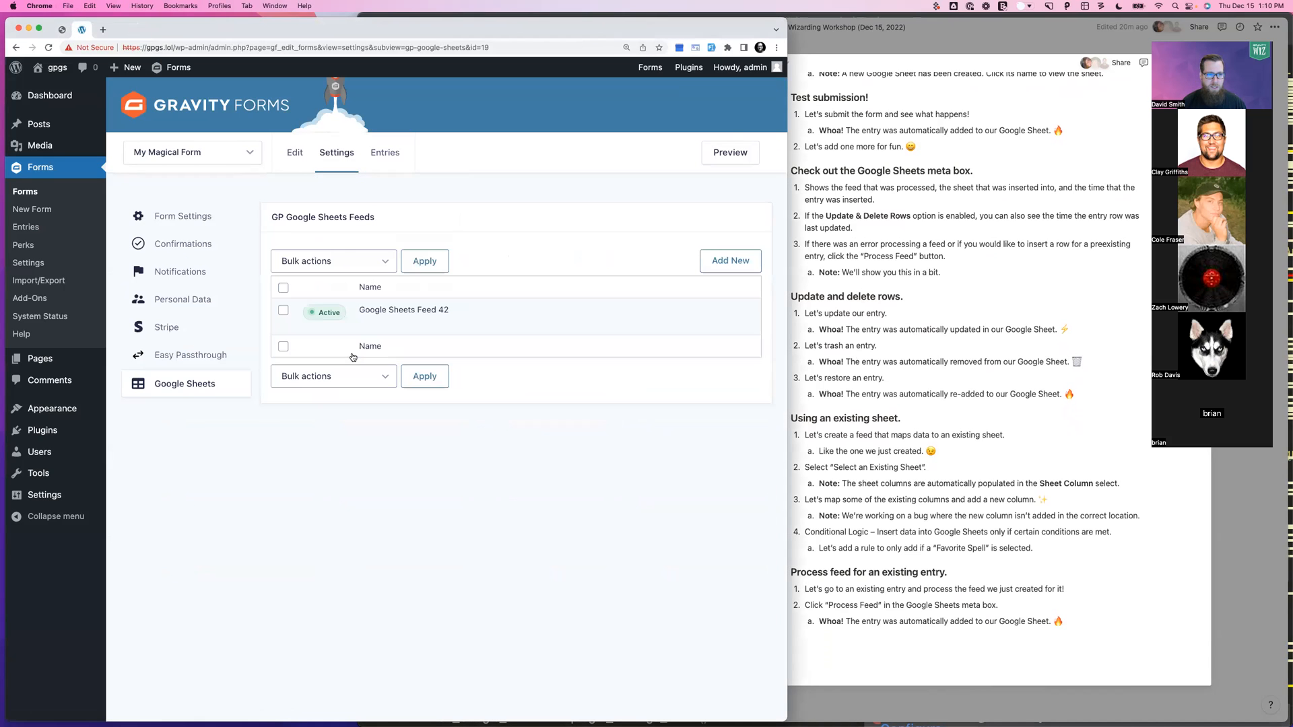
pyautogui.click(751, 262)
pyautogui.click(413, 357)
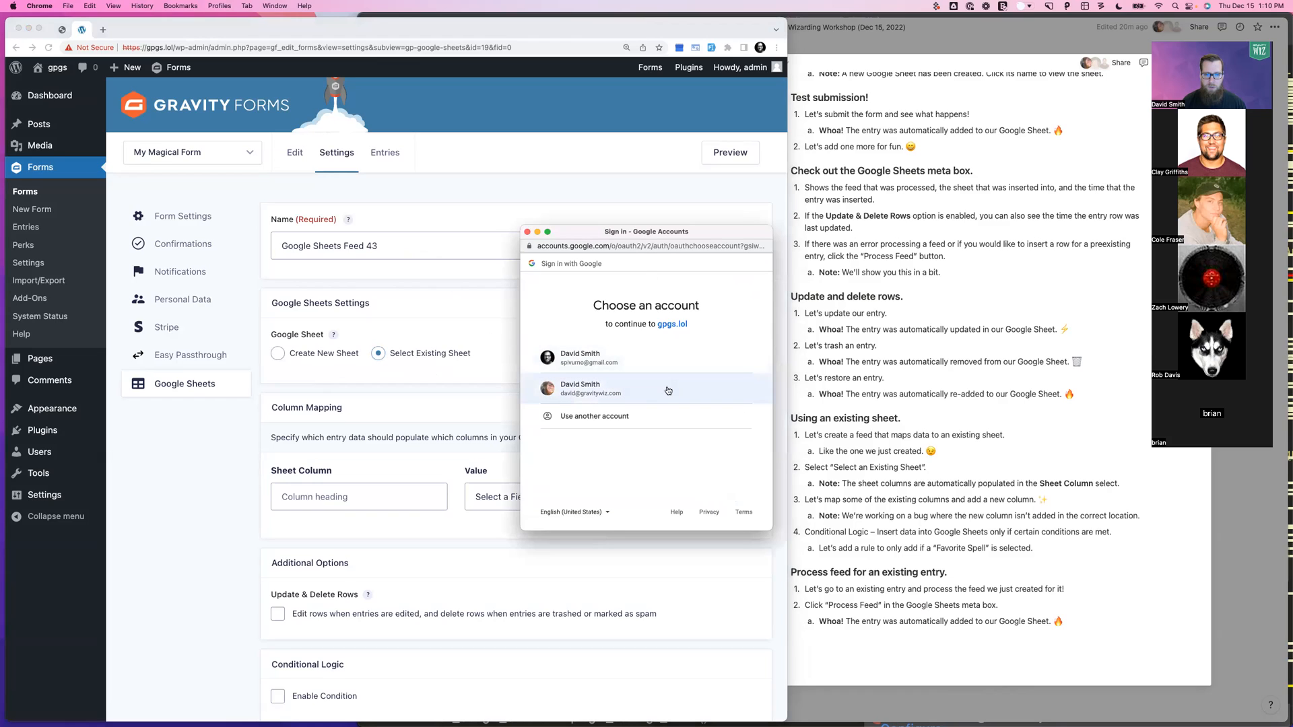
# Authorise the Google account and pick the Google Sheets Feed 42 spreadsheet
pyautogui.click(629, 393)
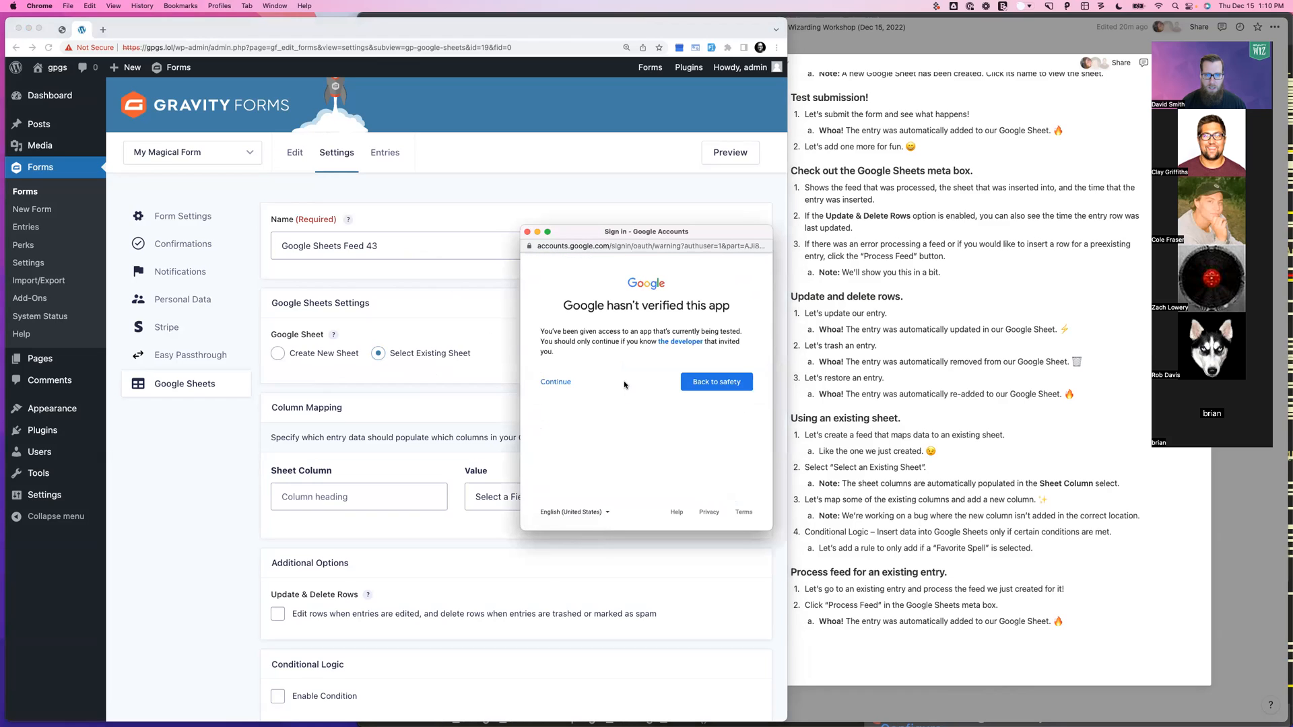
pyautogui.click(553, 381)
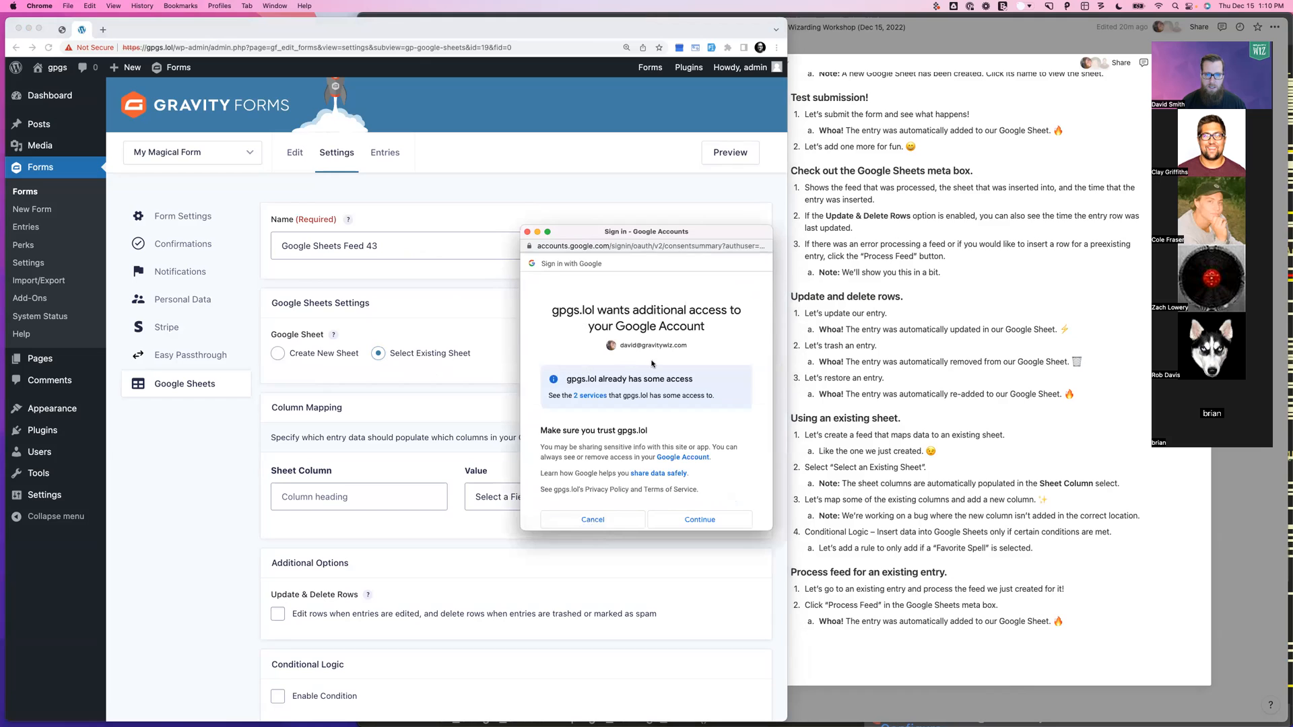
pyautogui.click(679, 464)
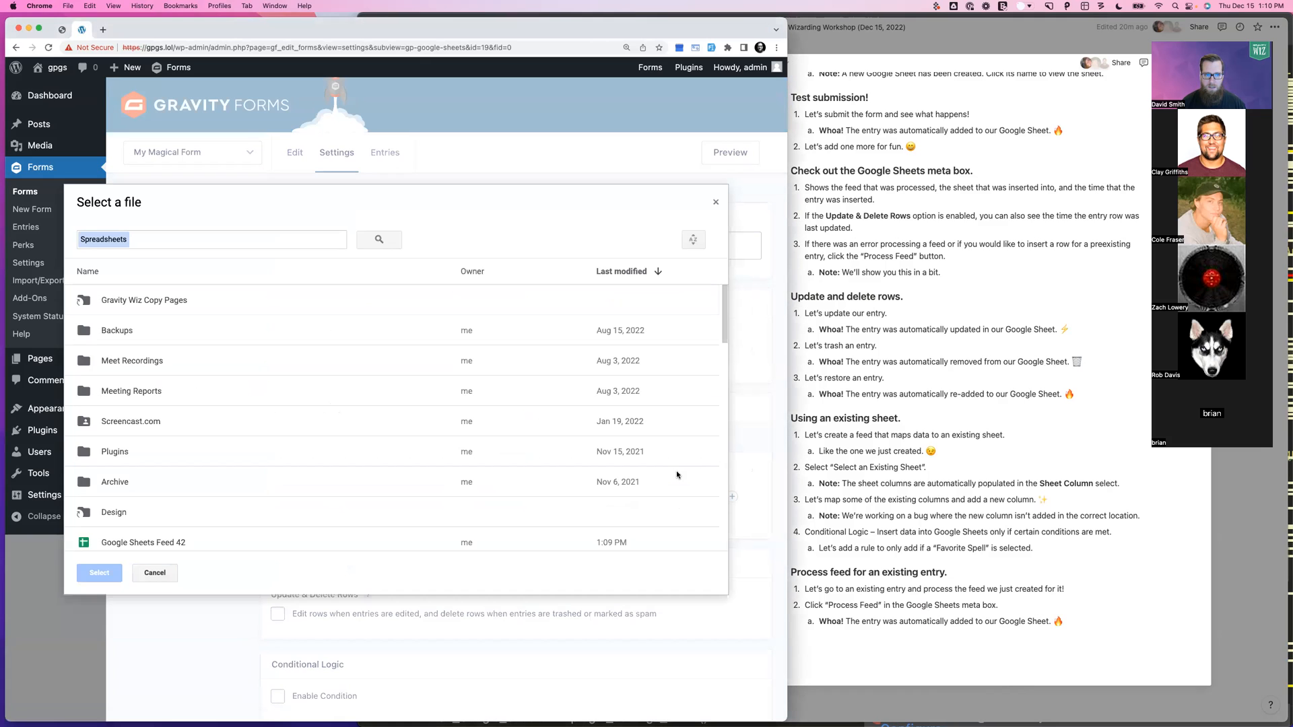
pyautogui.scroll(-2, 227, 441)
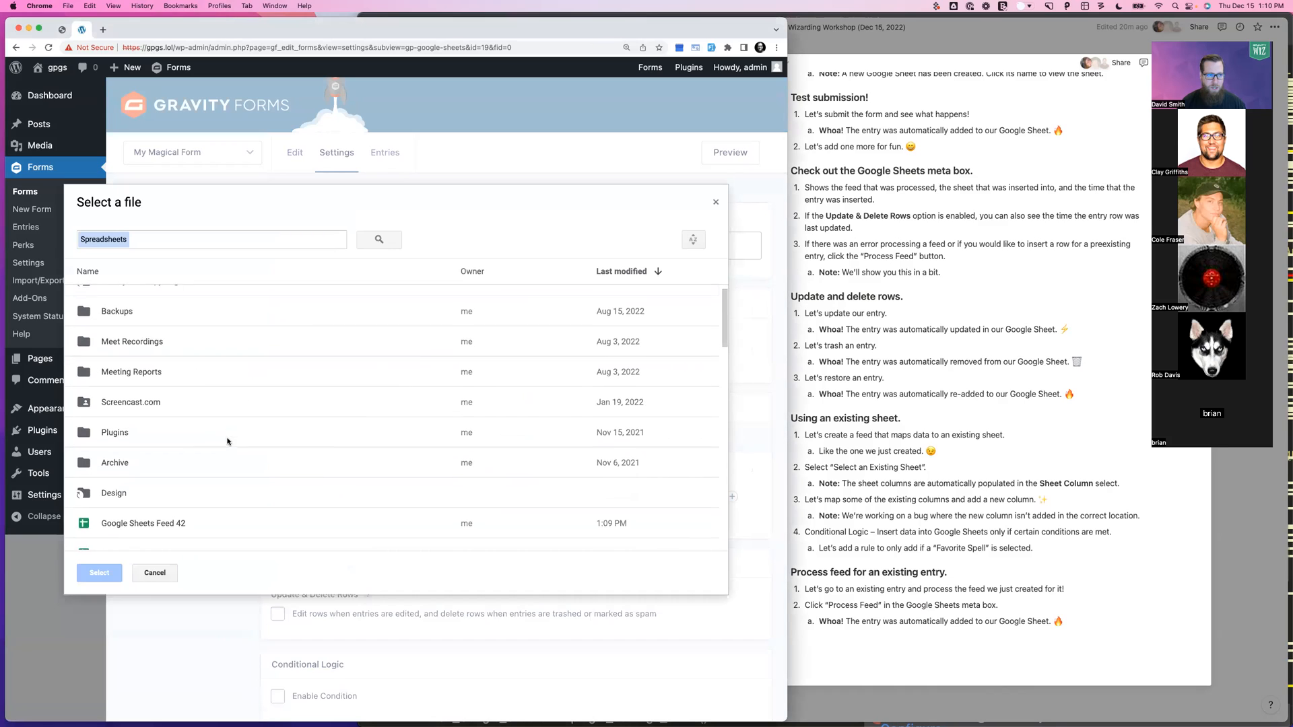
pyautogui.click(153, 505)
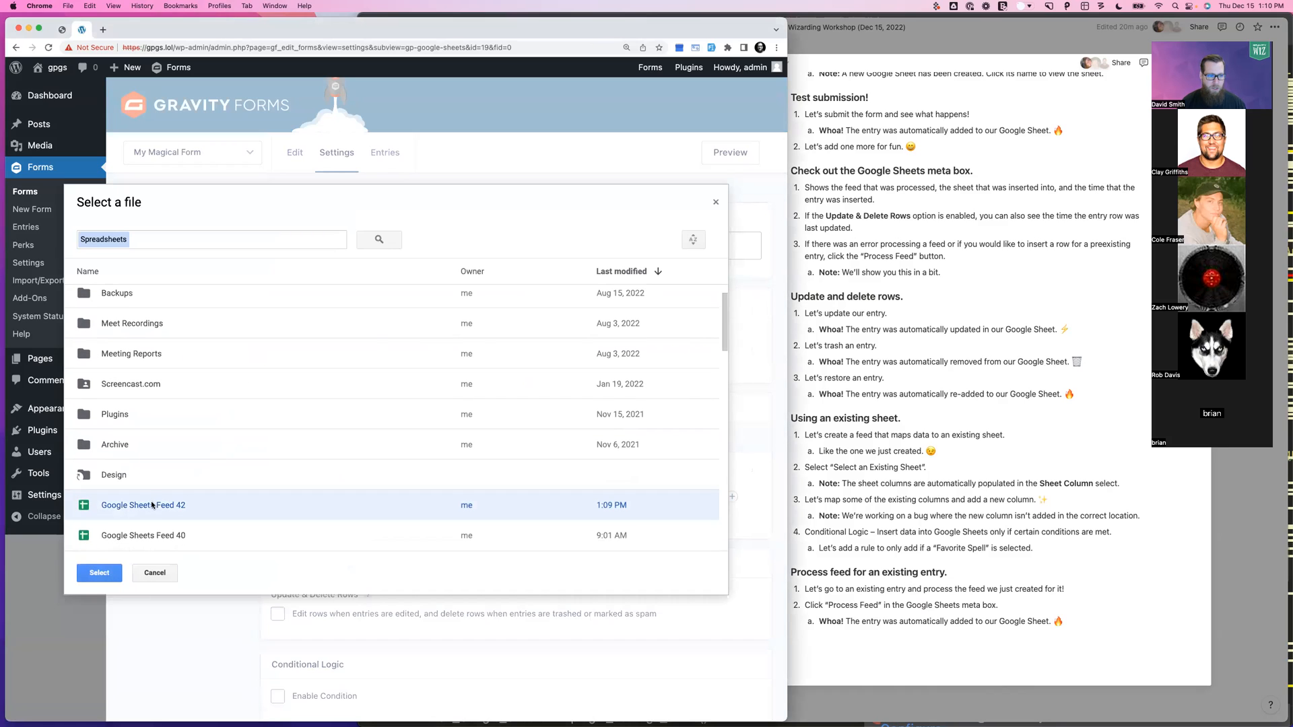
pyautogui.click(94, 573)
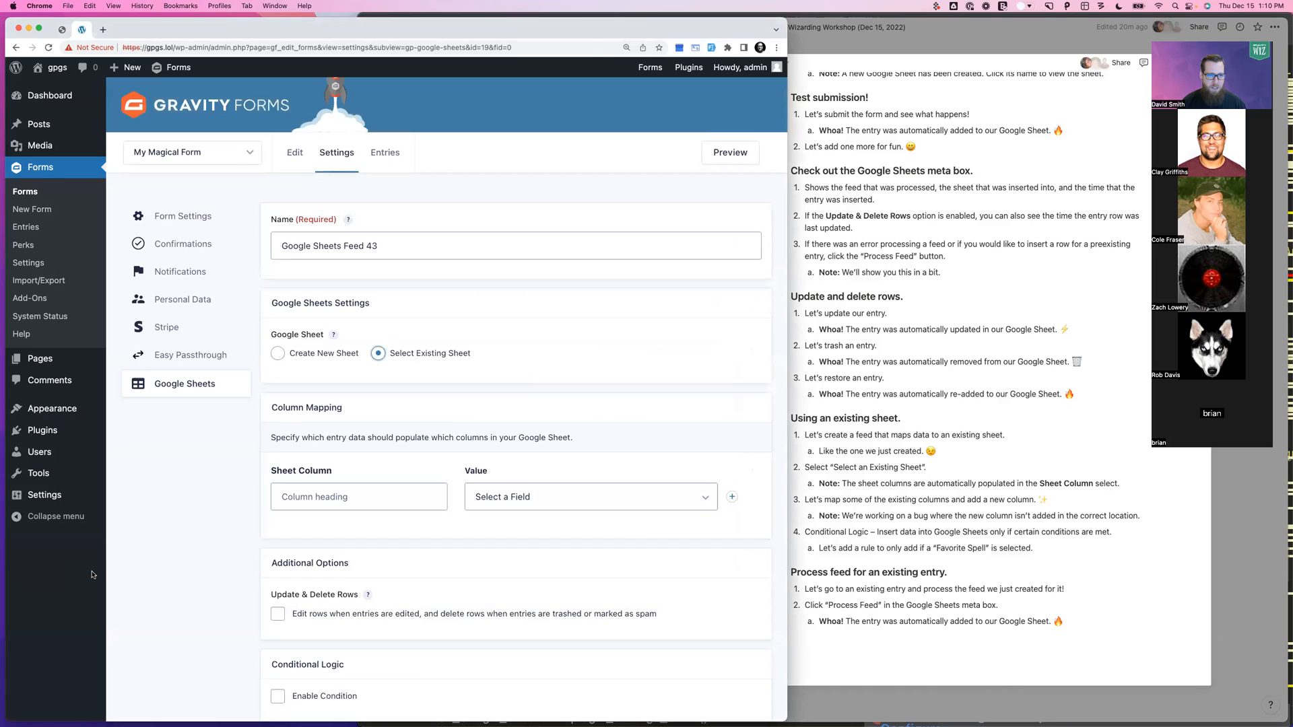
# Map sheet column Entry ID (Column A) to the entry's Entry ID
pyautogui.scroll(-1, 533, 342)
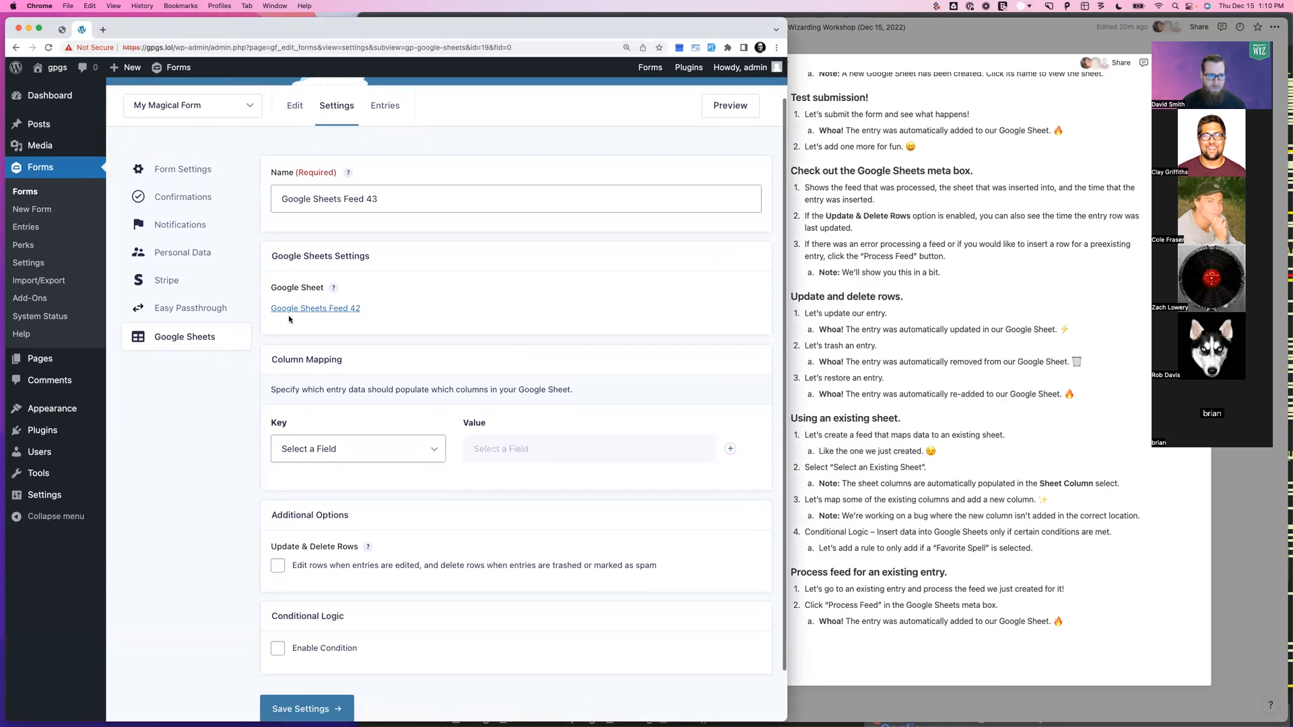
pyautogui.scroll(-1, 367, 415)
pyautogui.click(309, 389)
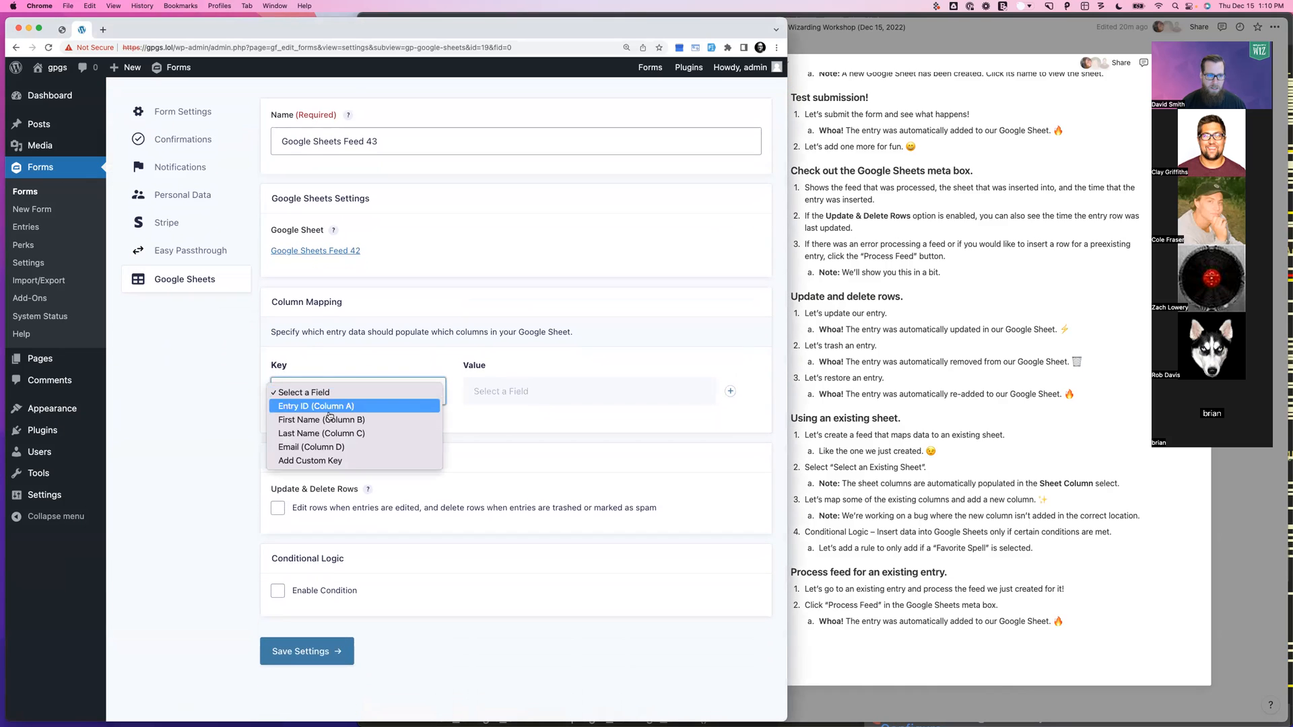
pyautogui.click(330, 407)
pyautogui.click(538, 389)
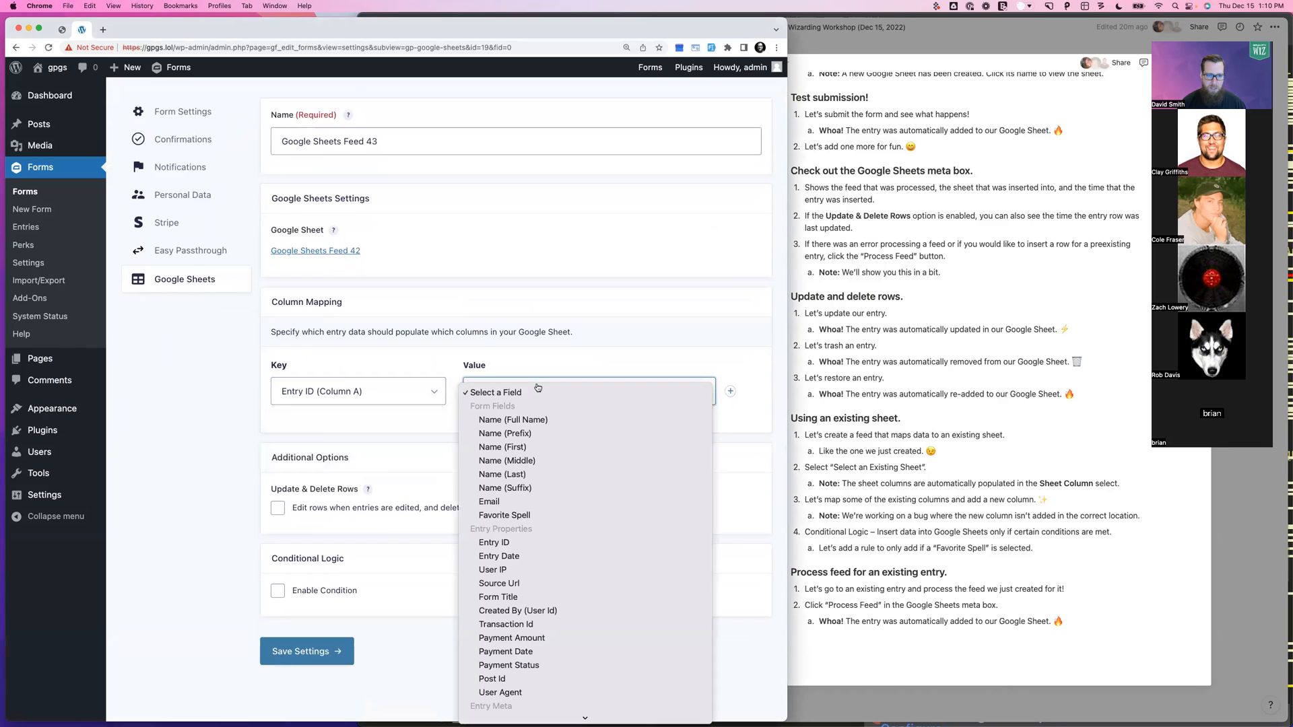
pyautogui.click(494, 549)
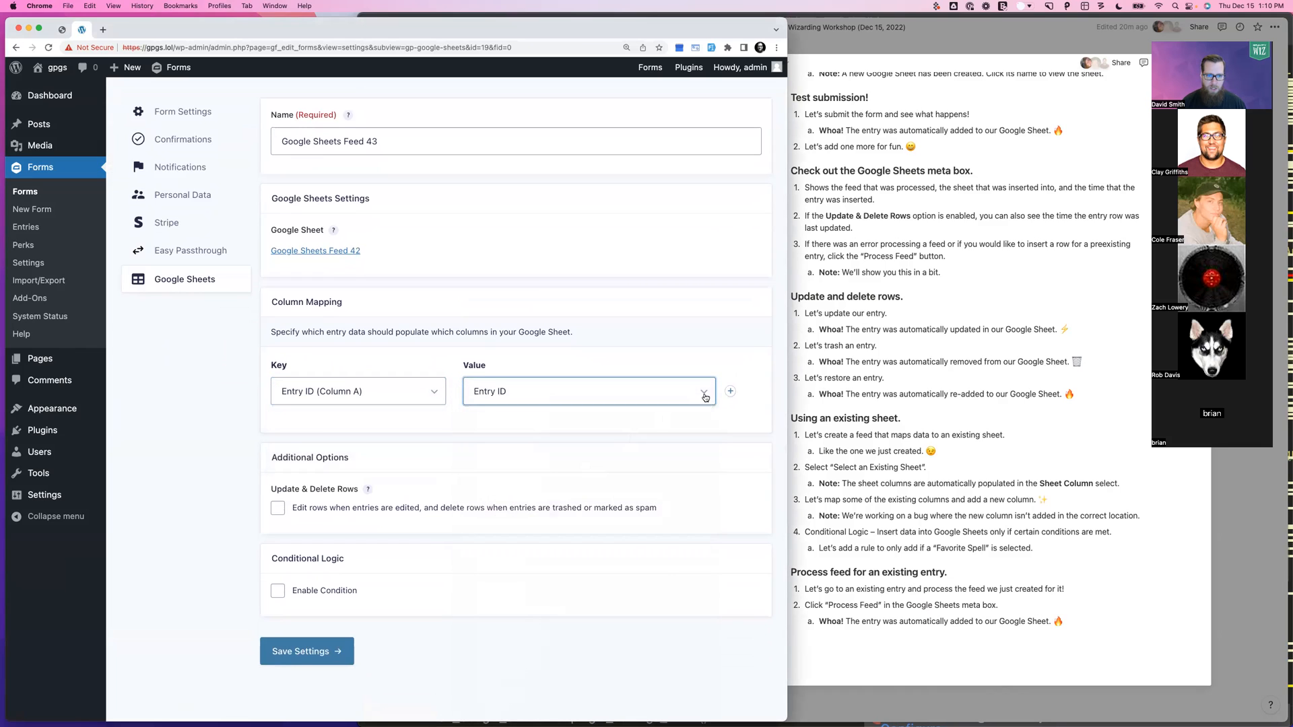
# Map Email (Column D) to the entry's Email field and save the feed settings
pyautogui.click(368, 421)
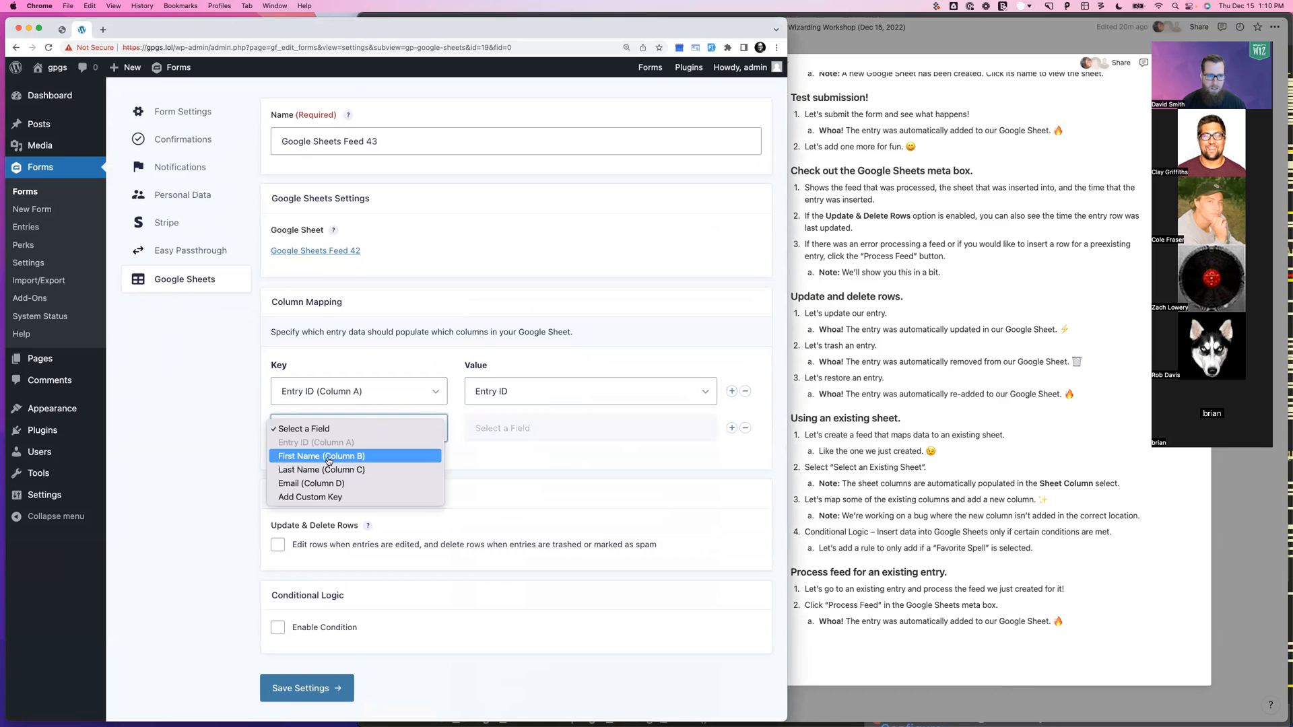
pyautogui.click(312, 483)
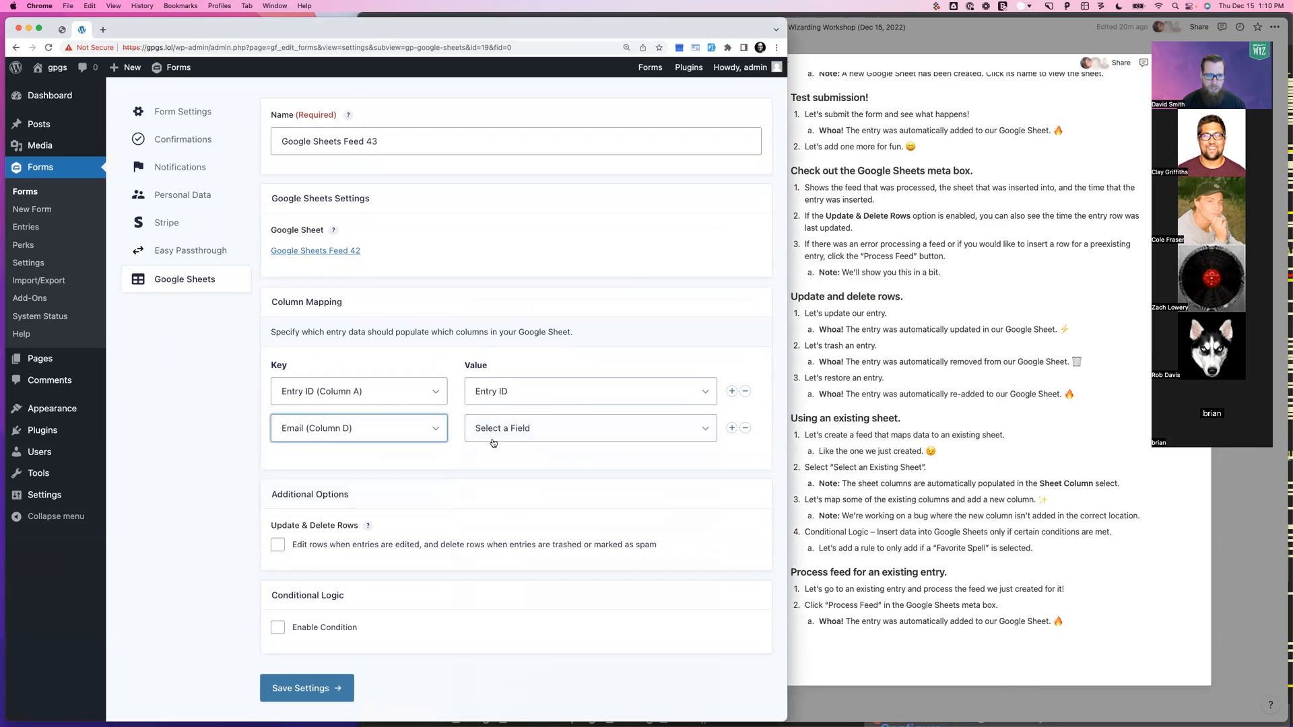
pyautogui.click(512, 431)
pyautogui.click(502, 538)
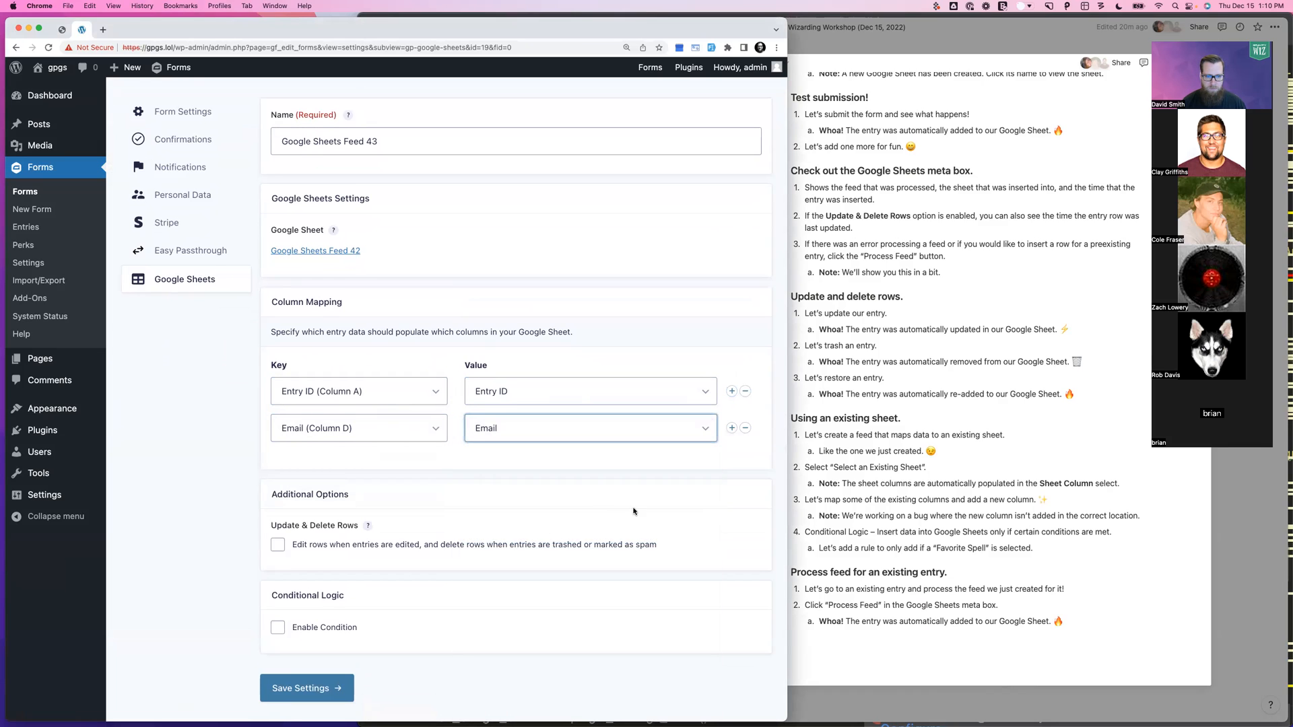
pyautogui.scroll(-1, 404, 519)
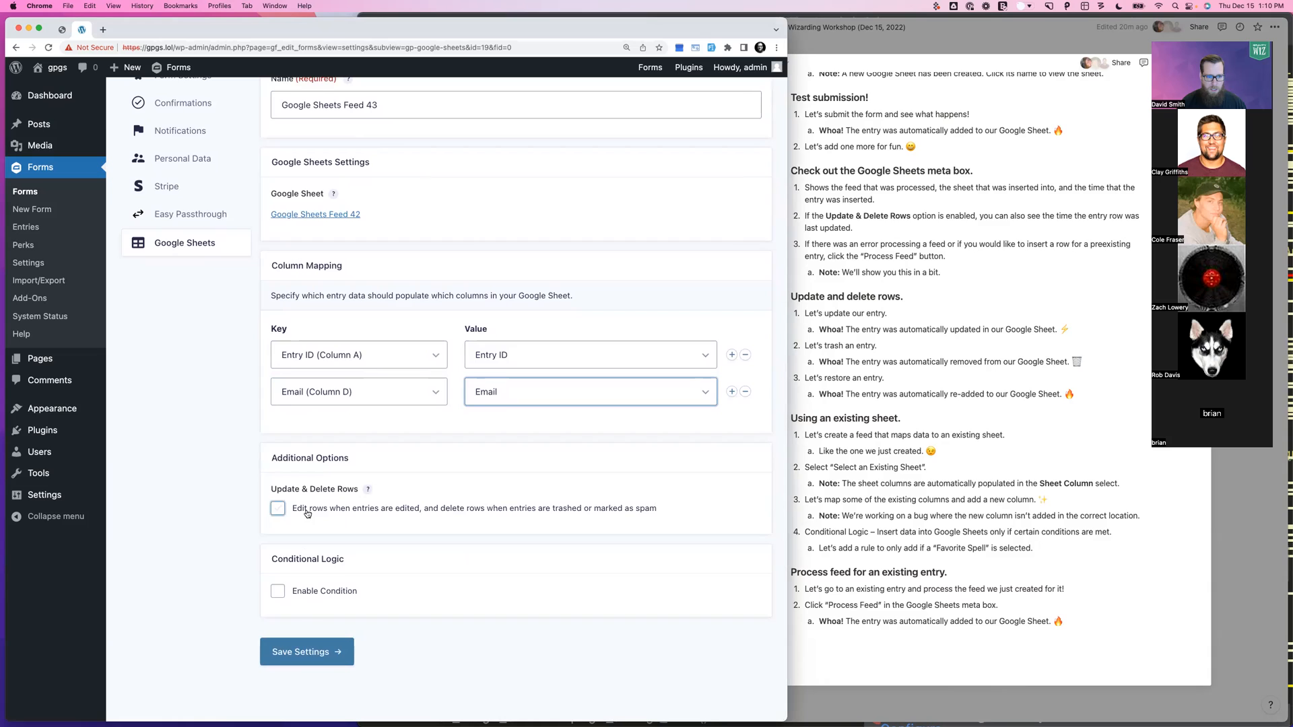
pyautogui.click(295, 651)
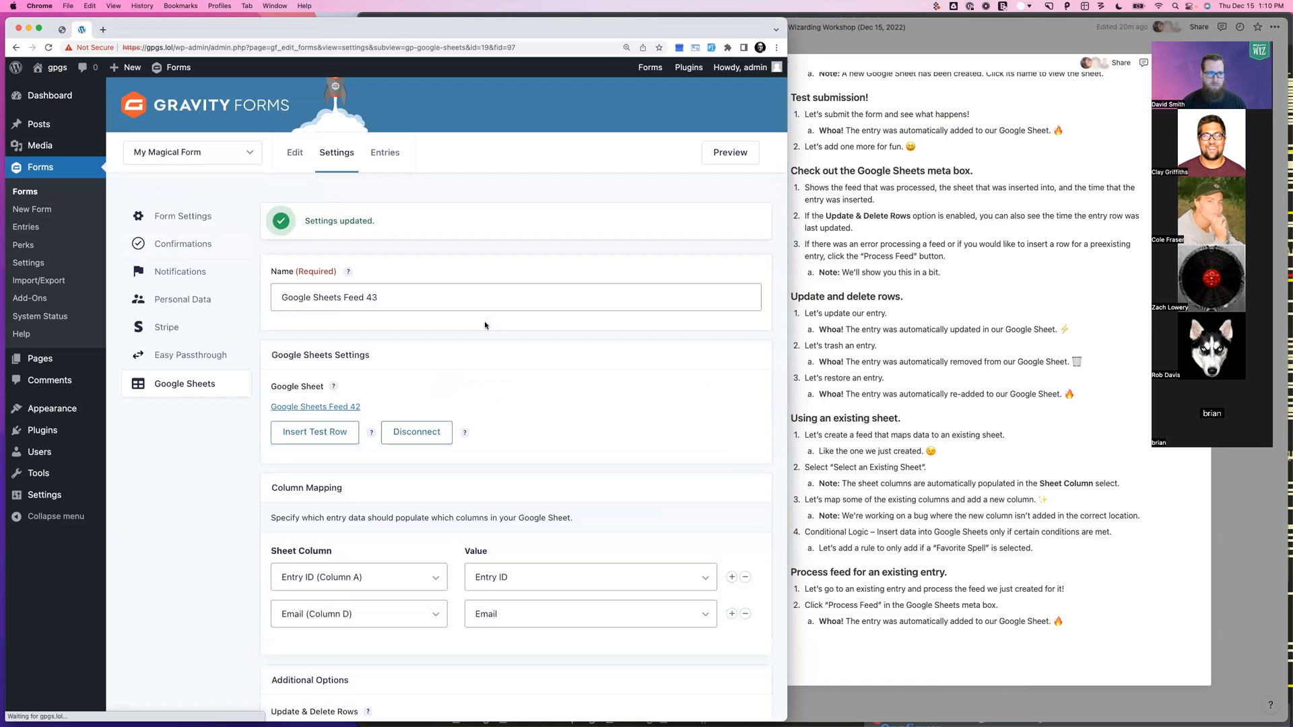
# Turn on conditional logic for Google Sheets Feed 43
pyautogui.scroll(-2, 398, 323)
pyautogui.scroll(-1, 398, 323)
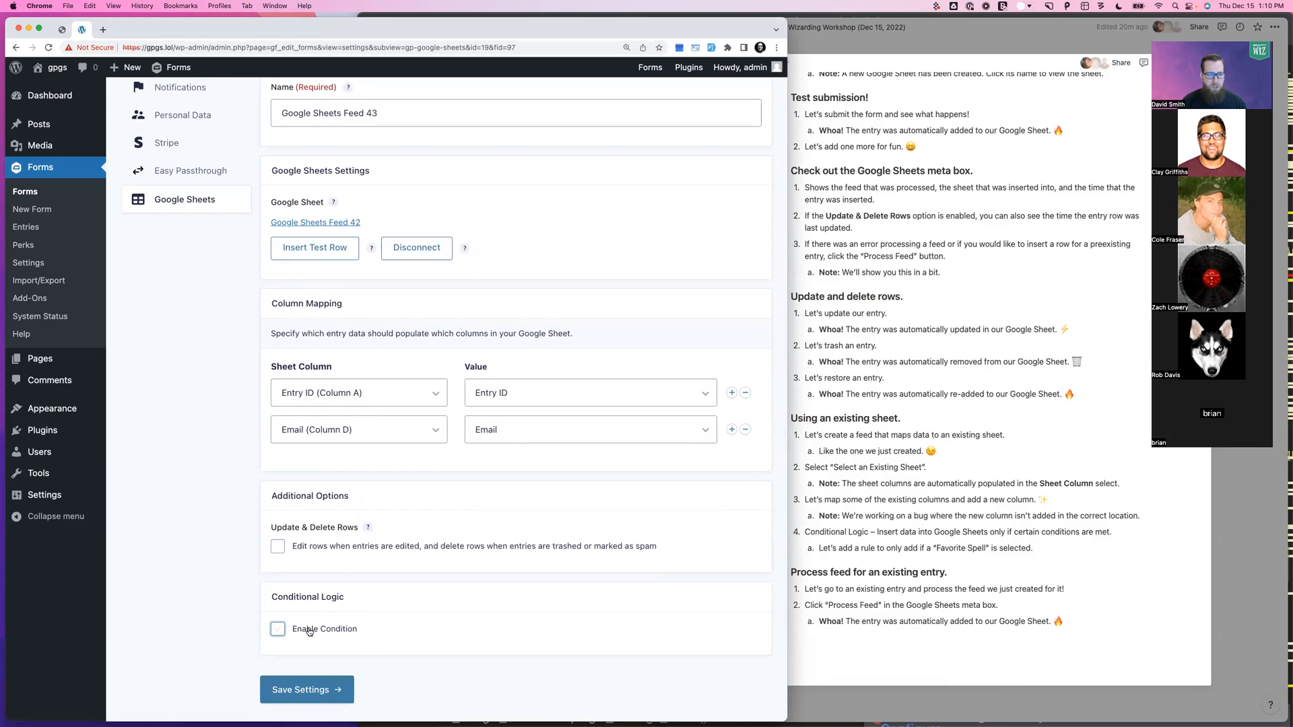
pyautogui.click(325, 628)
pyautogui.scroll(-2, 323, 613)
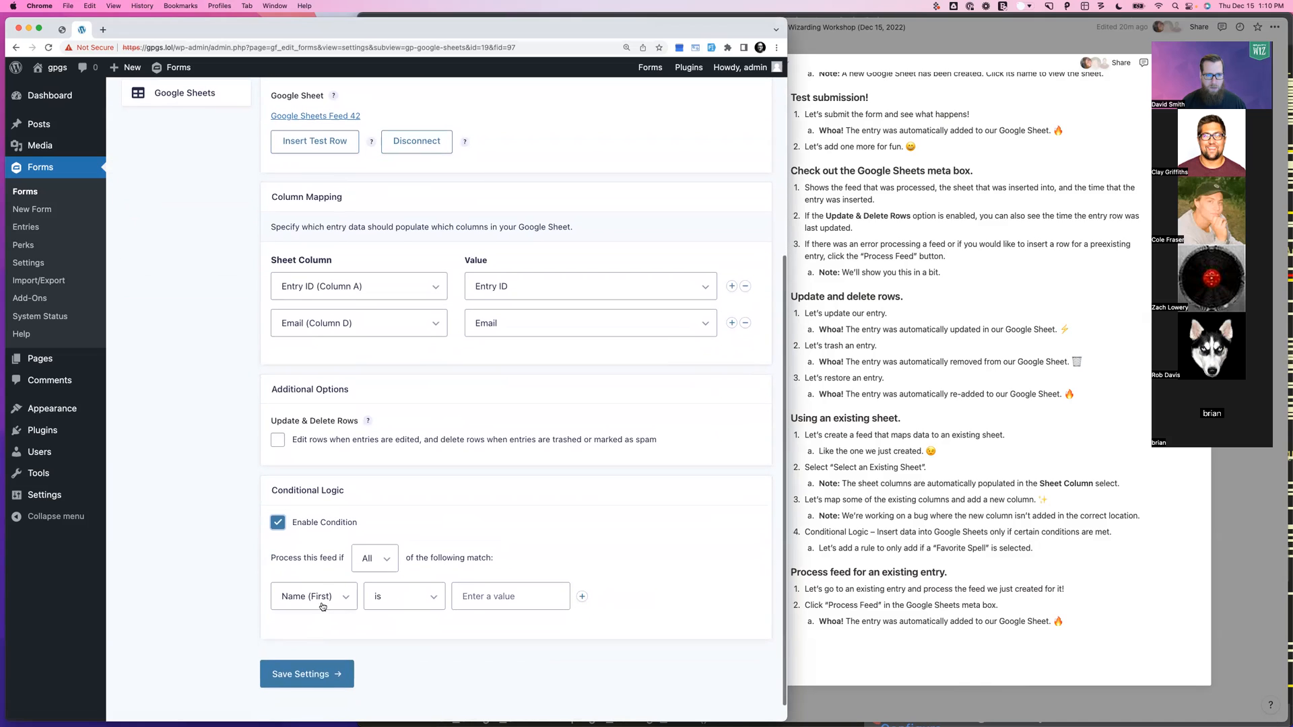
# Add a custom 'Spell' column mapped to the Favorite Spell field
pyautogui.click(732, 322)
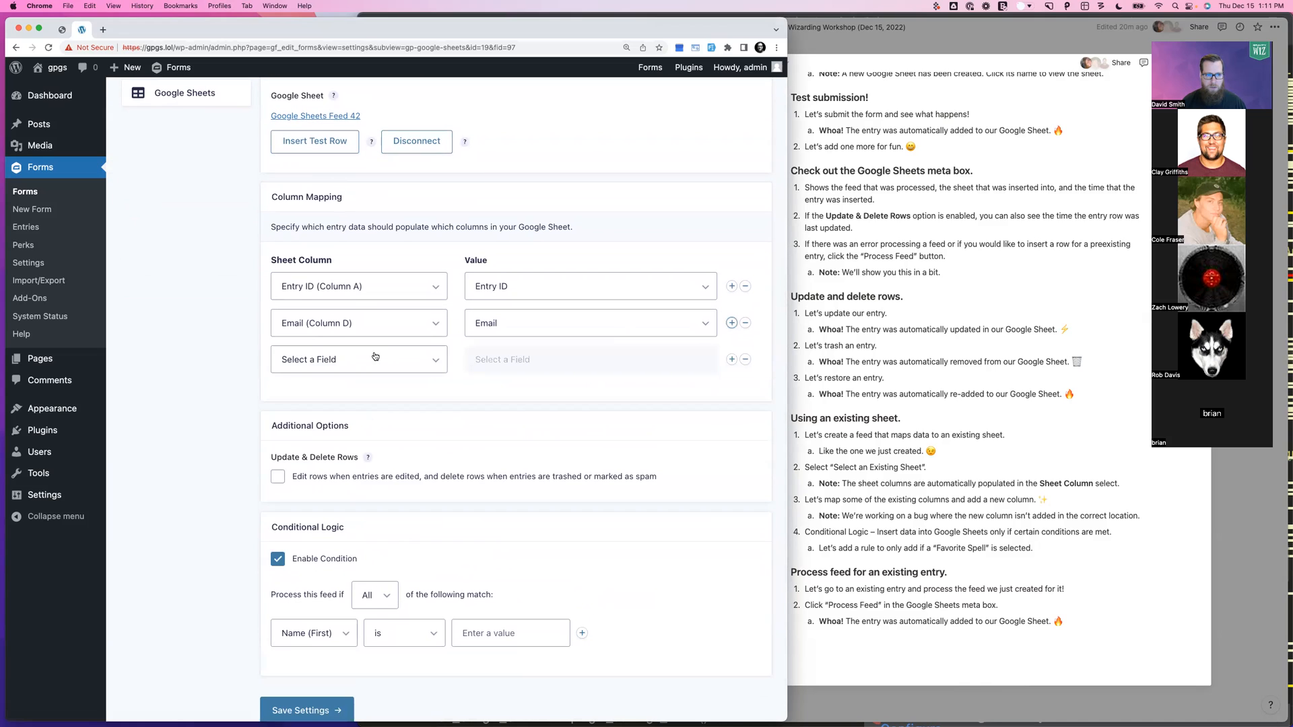
pyautogui.click(373, 358)
pyautogui.click(328, 430)
pyautogui.click(356, 364)
pyautogui.write('Spell')
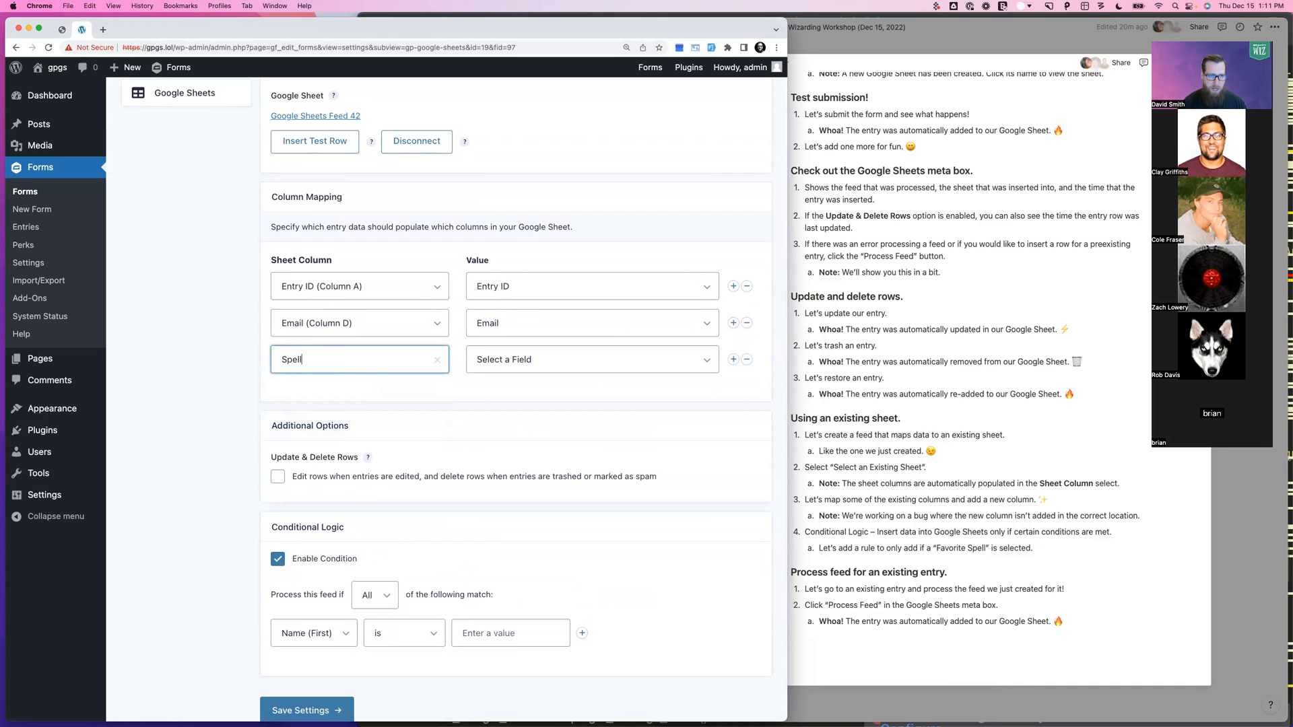
pyautogui.click(549, 362)
pyautogui.click(506, 481)
# Set the condition to Favorite Spell is not '– Select a spell –' and save the settings
pyautogui.scroll(-2, 431, 512)
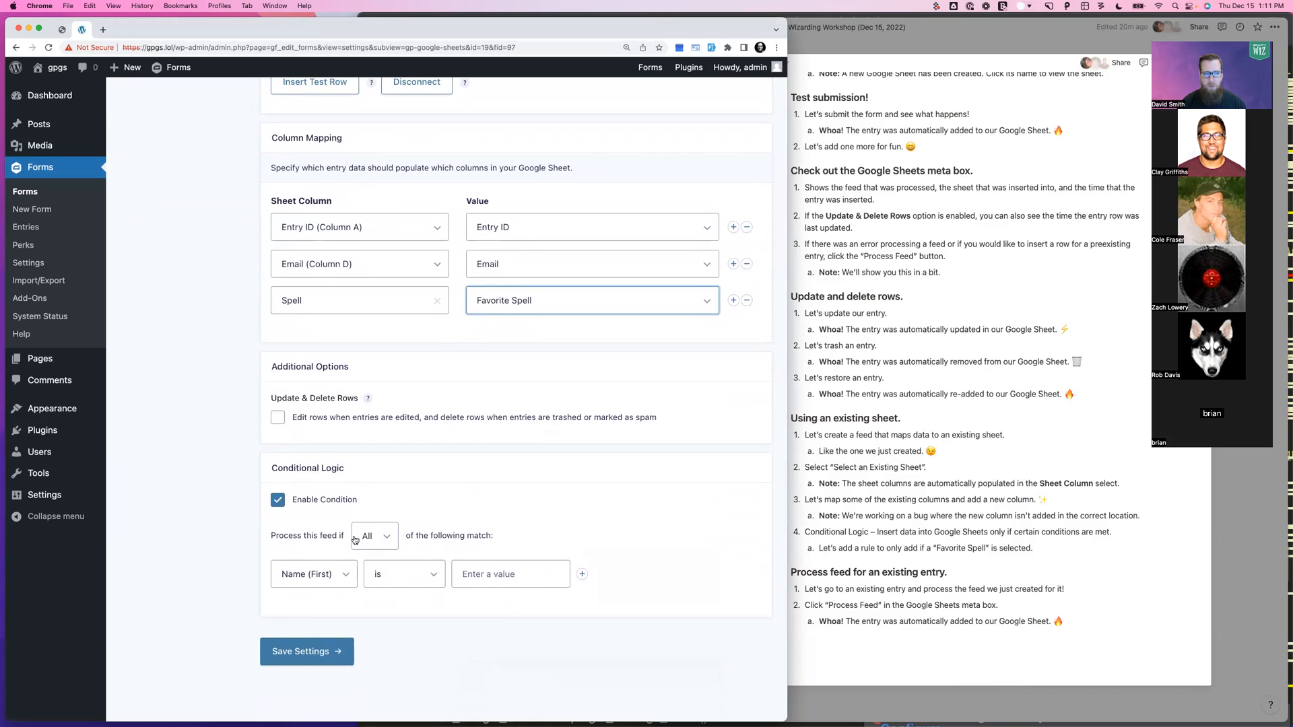
pyautogui.click(323, 574)
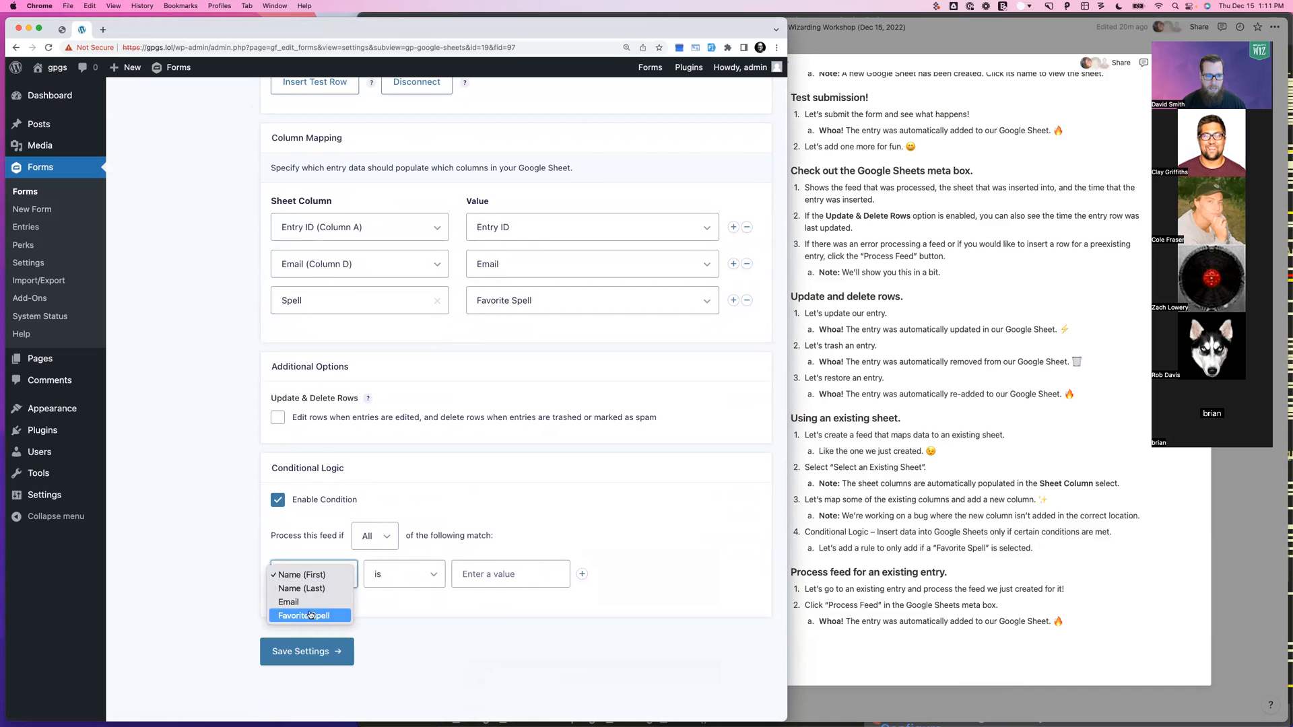
pyautogui.click(306, 615)
pyautogui.click(399, 572)
pyautogui.click(385, 589)
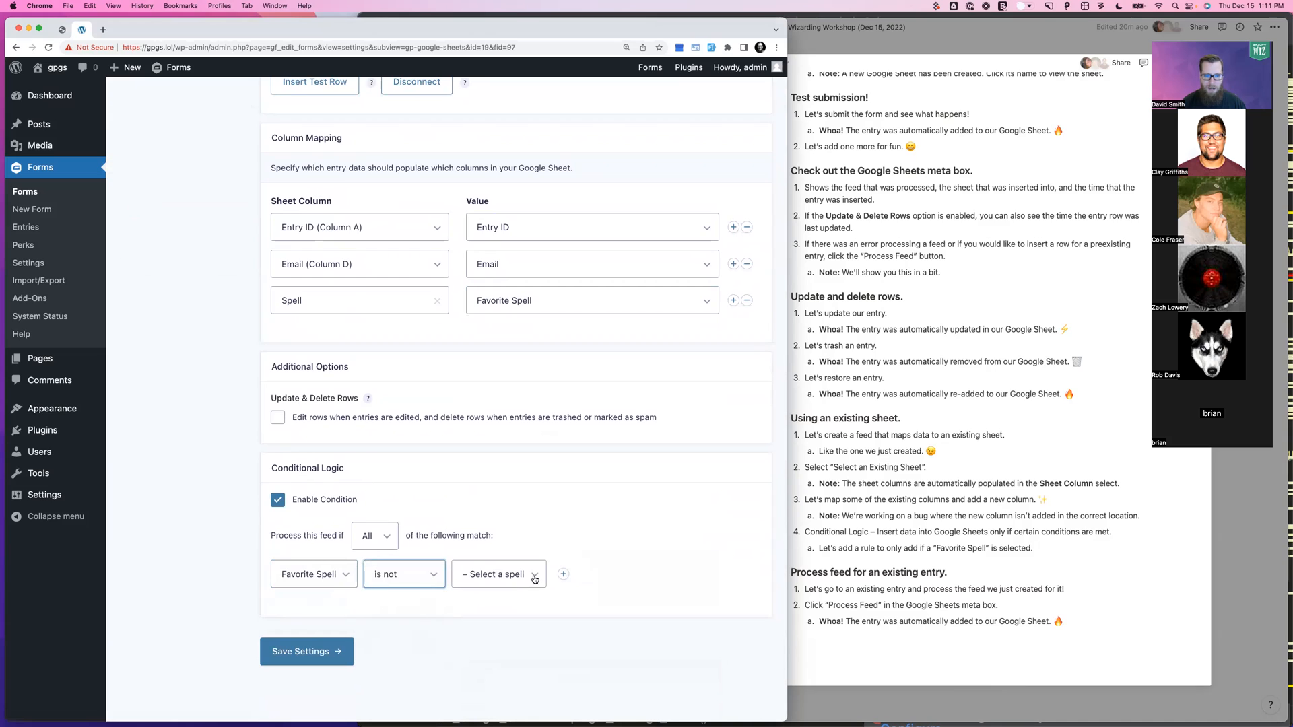
pyautogui.click(326, 644)
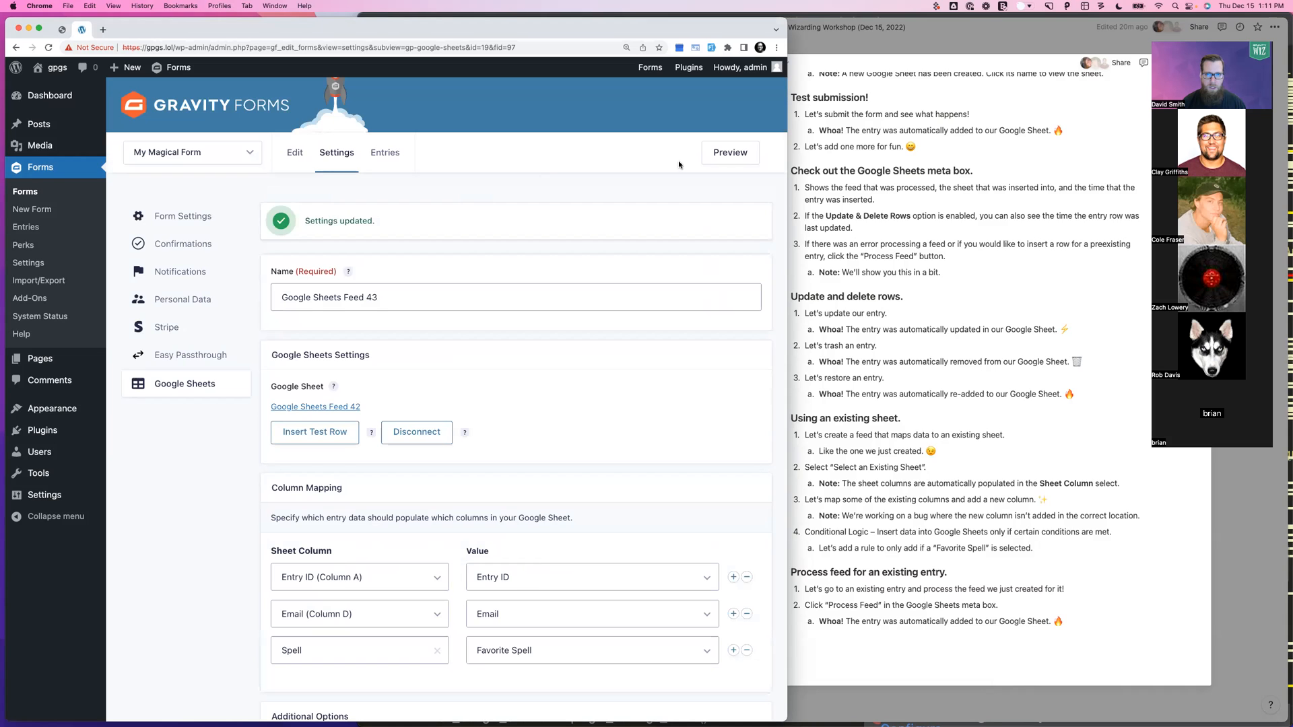
pyautogui.click(734, 160)
# Deactivate Google Sheets Feed 42 in the form's Google Sheets feeds list
pyautogui.click(81, 30)
pyautogui.moveTo(338, 157)
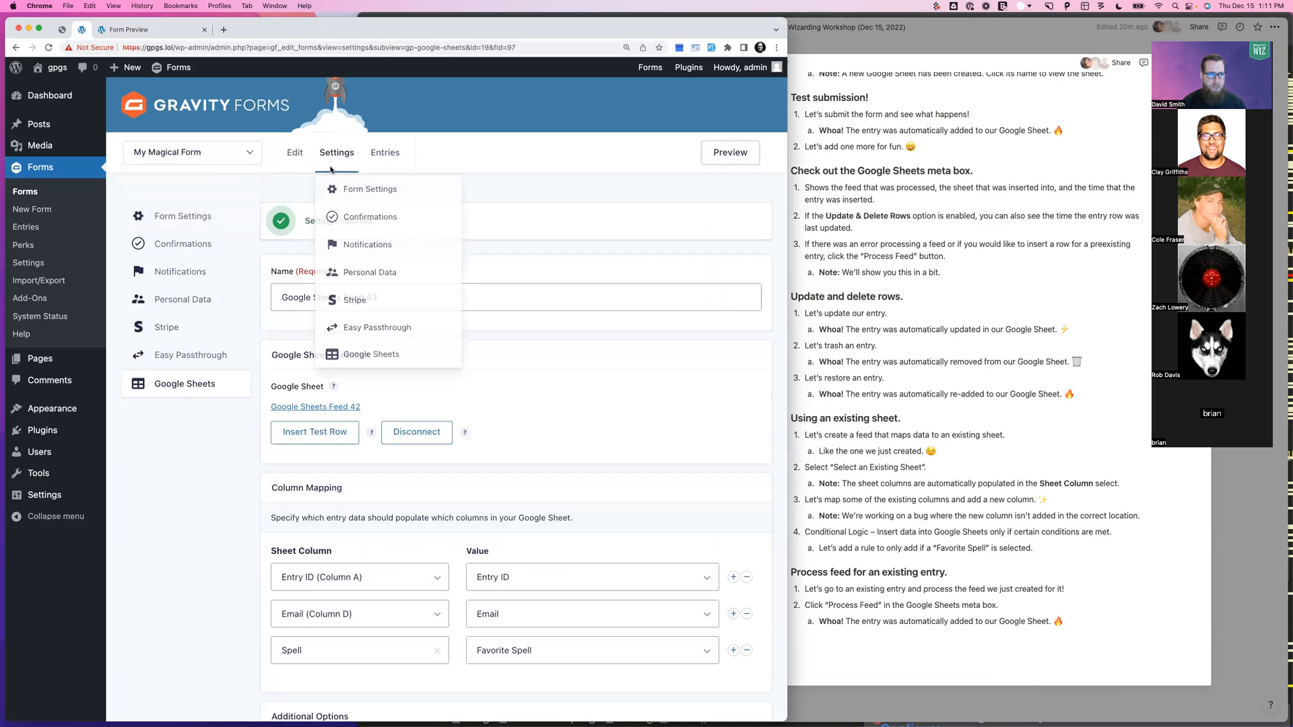
pyautogui.keyDown('super'); pyautogui.click(348, 355); pyautogui.keyUp('super')
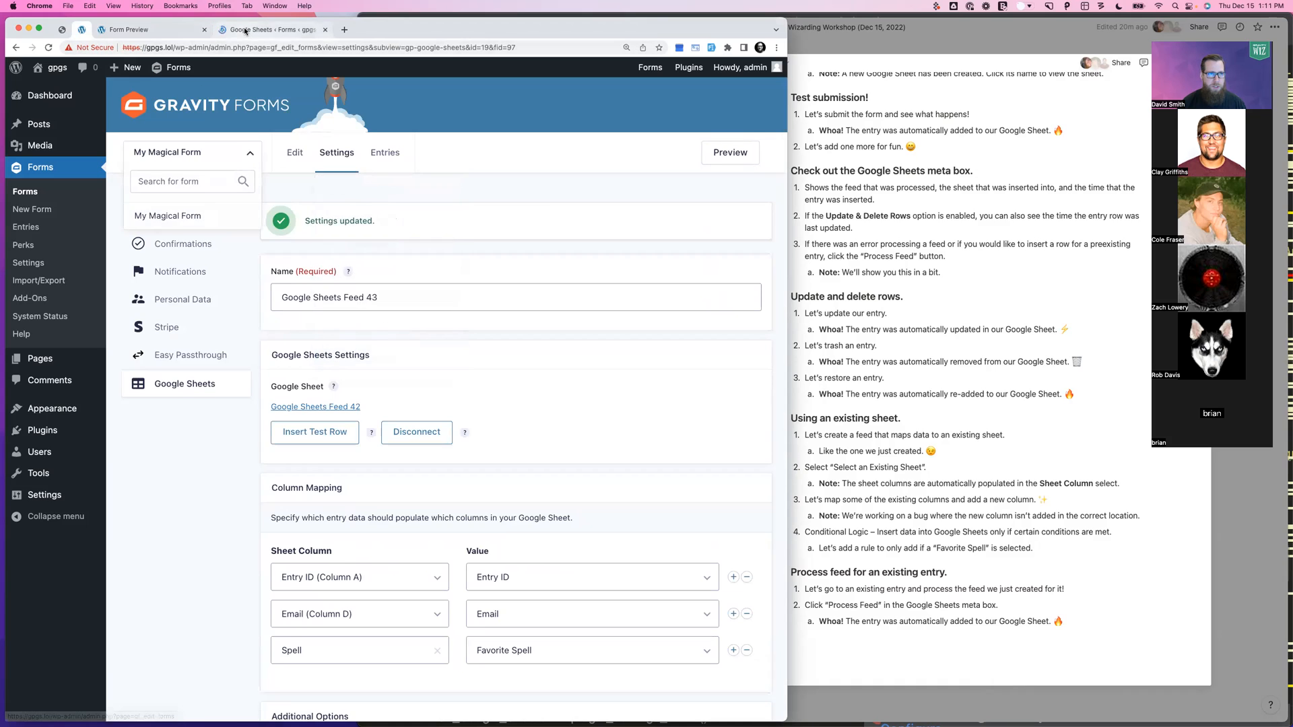
pyautogui.click(269, 30)
pyautogui.click(326, 312)
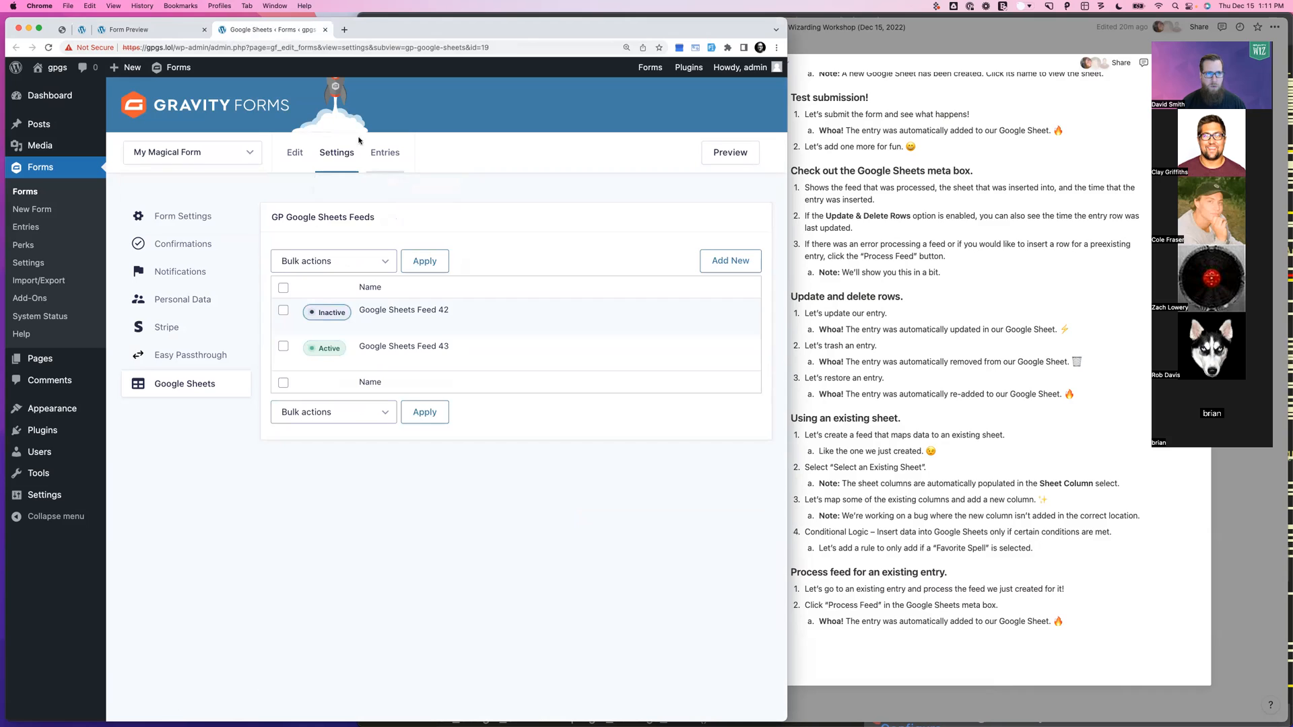
# Fill the form preview with a test first name, last name and email
pyautogui.click(144, 29)
pyautogui.click(300, 169)
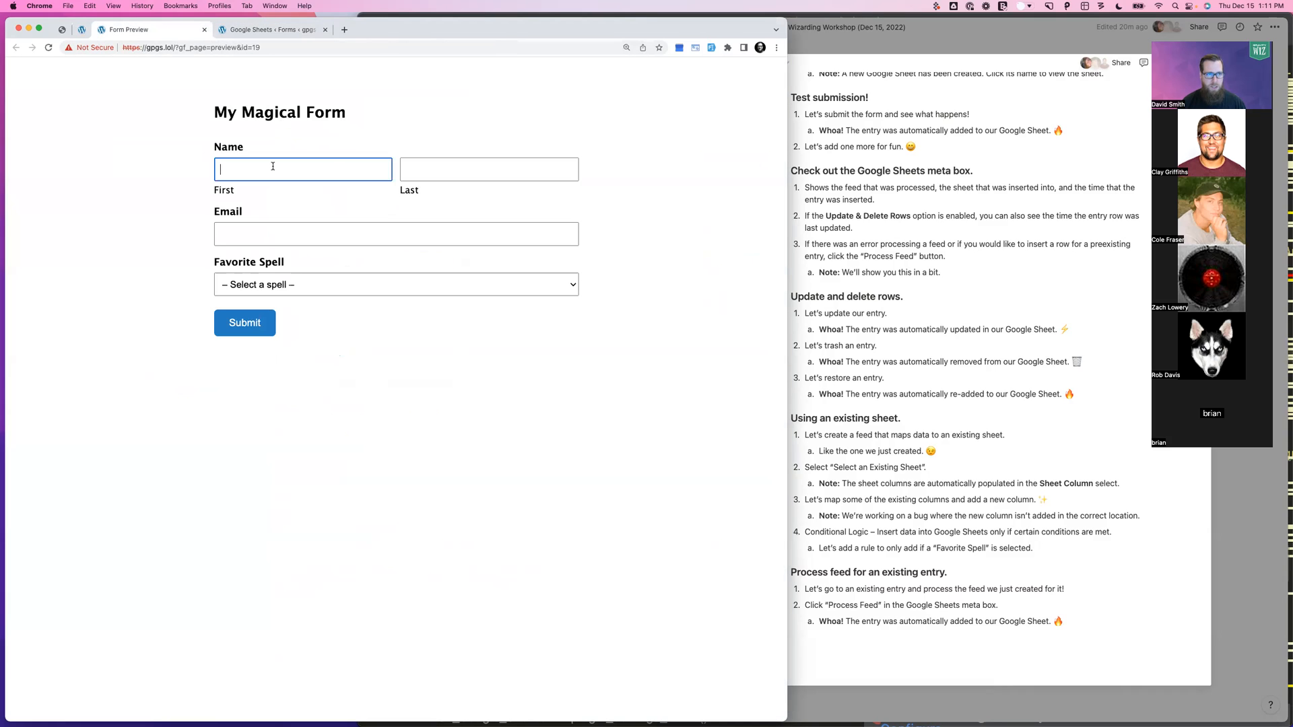
pyautogui.write('Jane')
pyautogui.press('Tab')
pyautogui.write('Awesome')
pyautogui.press('Tab')
# Leave Favorite Spell unselected, submit the entry, and open the Google Sheets Feed 42 spreadsheet
pyautogui.press('Tab')
pyautogui.press('space')
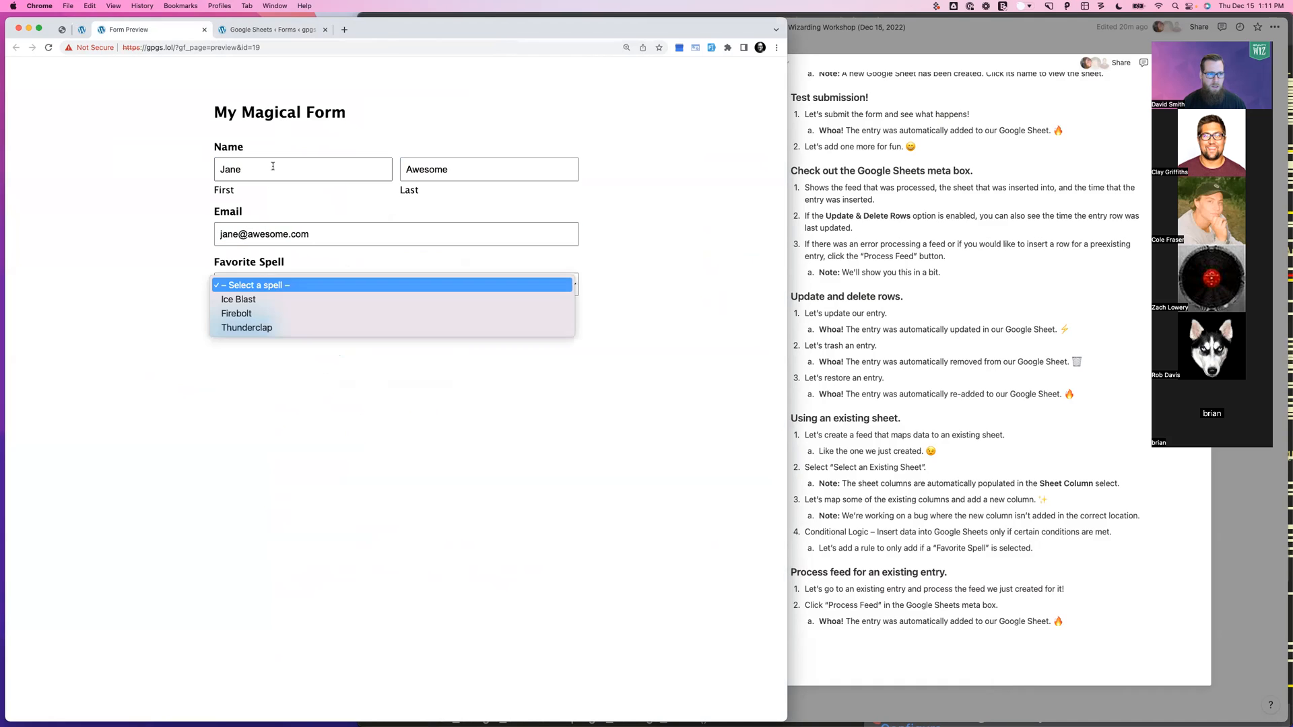
pyautogui.press('Escape')
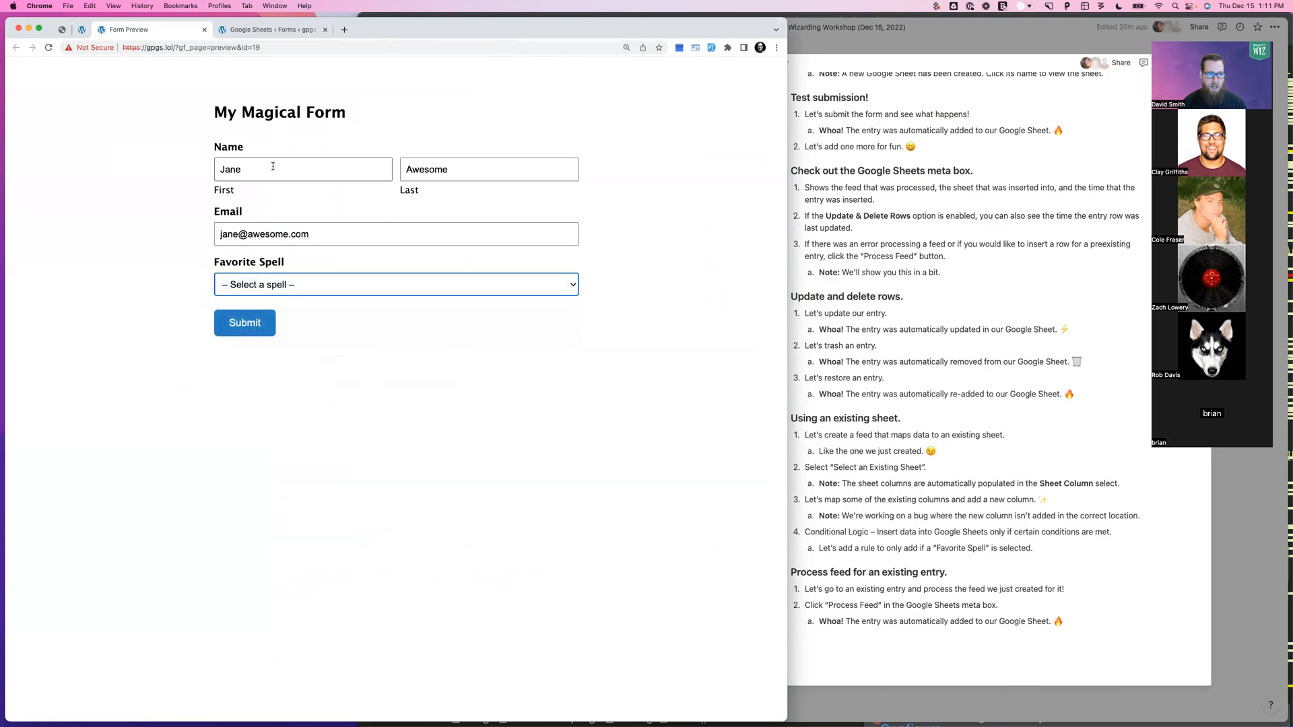
pyautogui.click(246, 325)
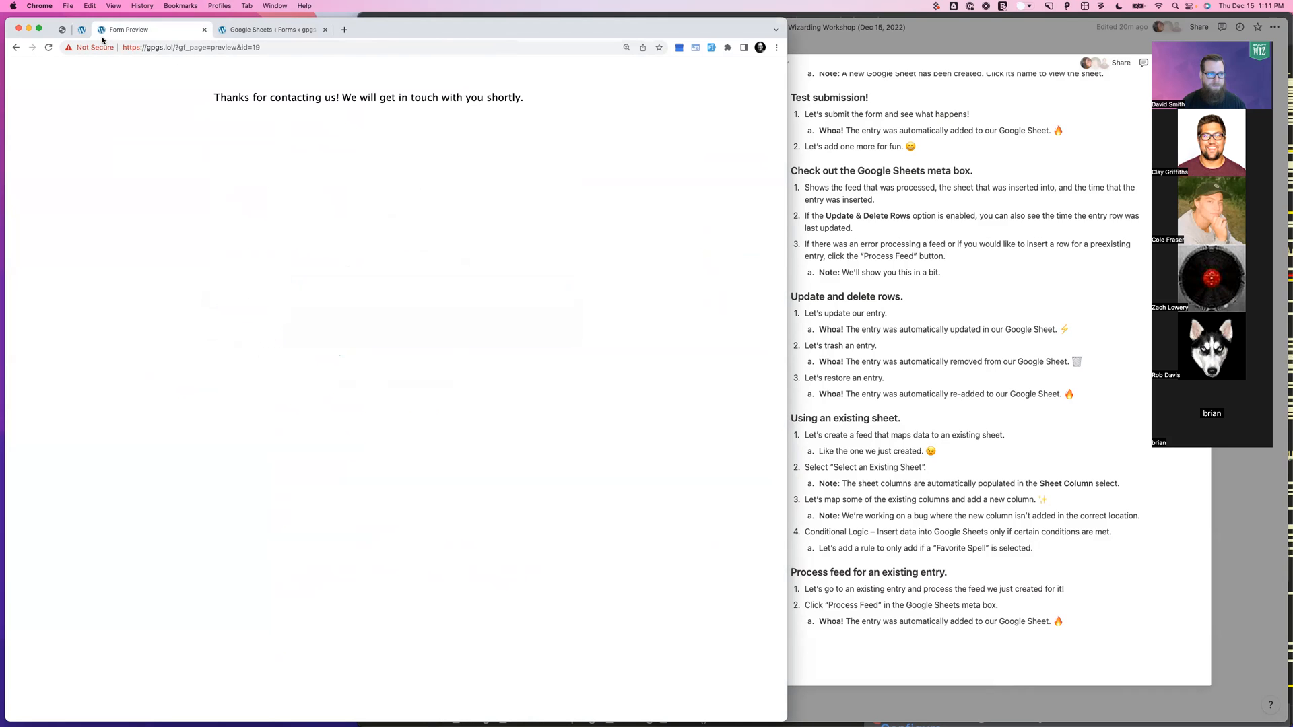
pyautogui.click(269, 30)
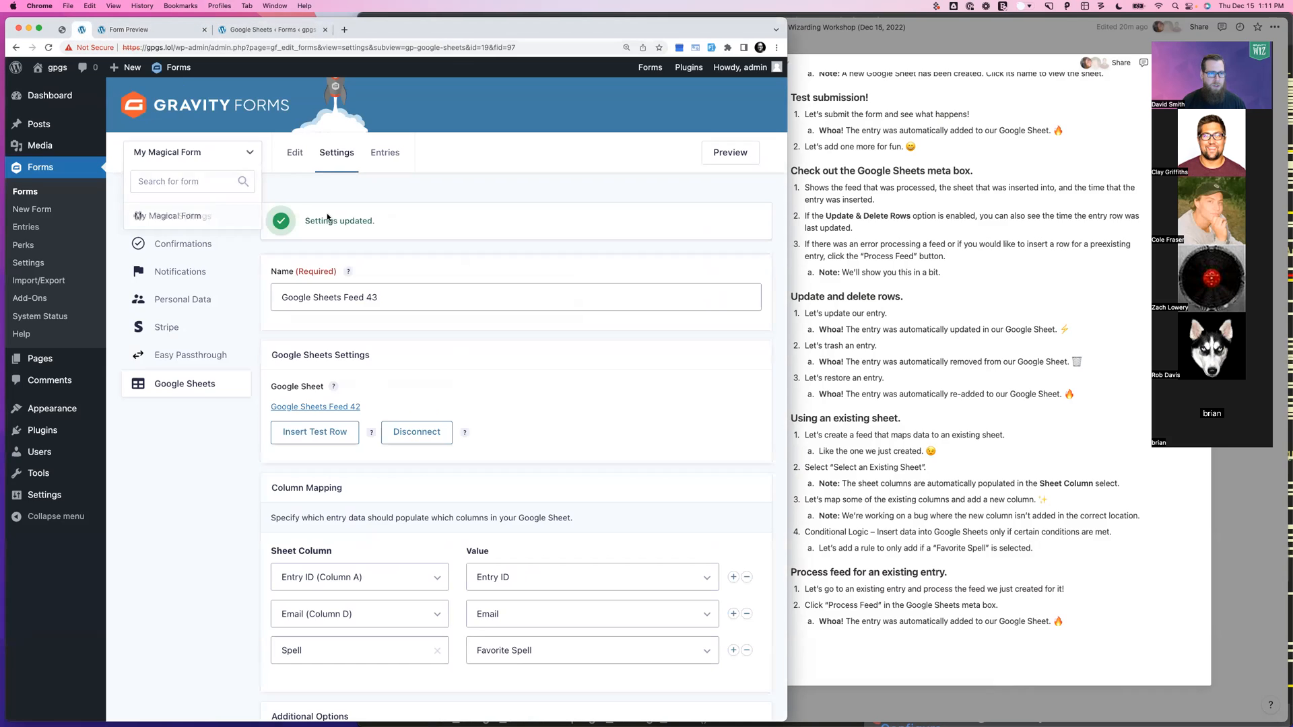
pyautogui.click(325, 408)
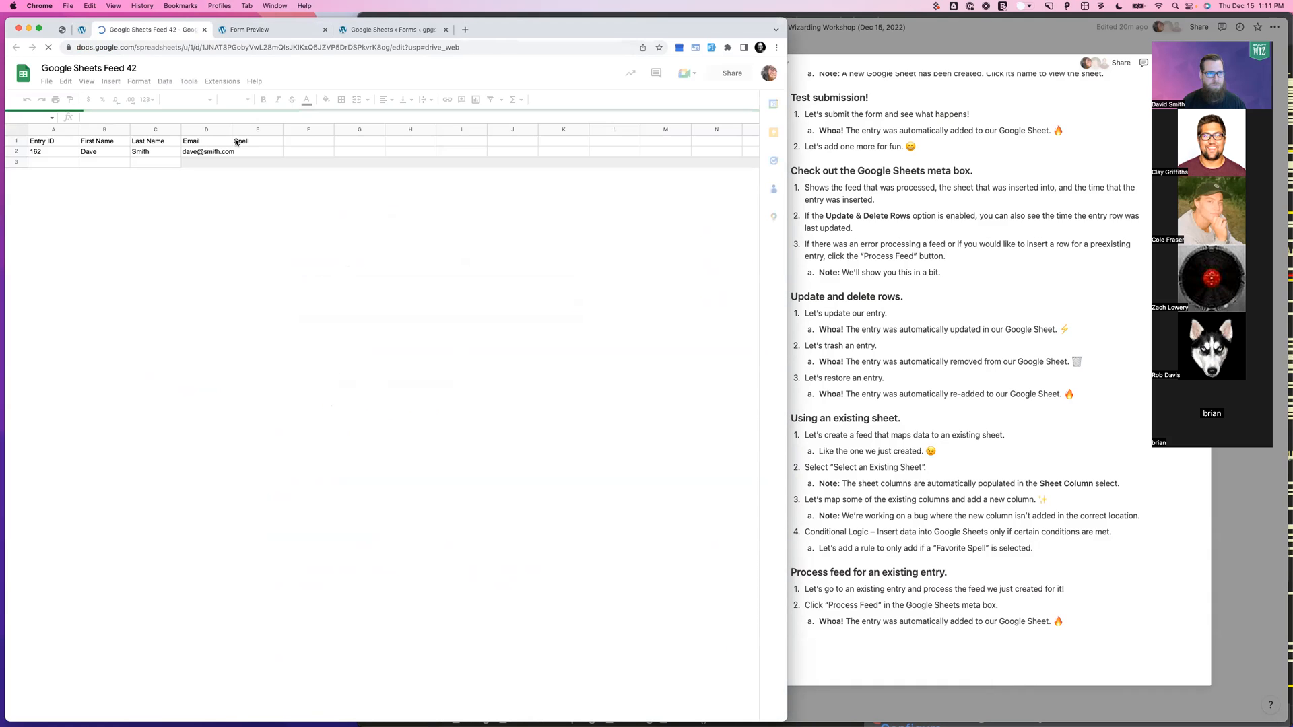
# Reload a blank form preview and enter a second test first name, last name and email
pyautogui.click(274, 30)
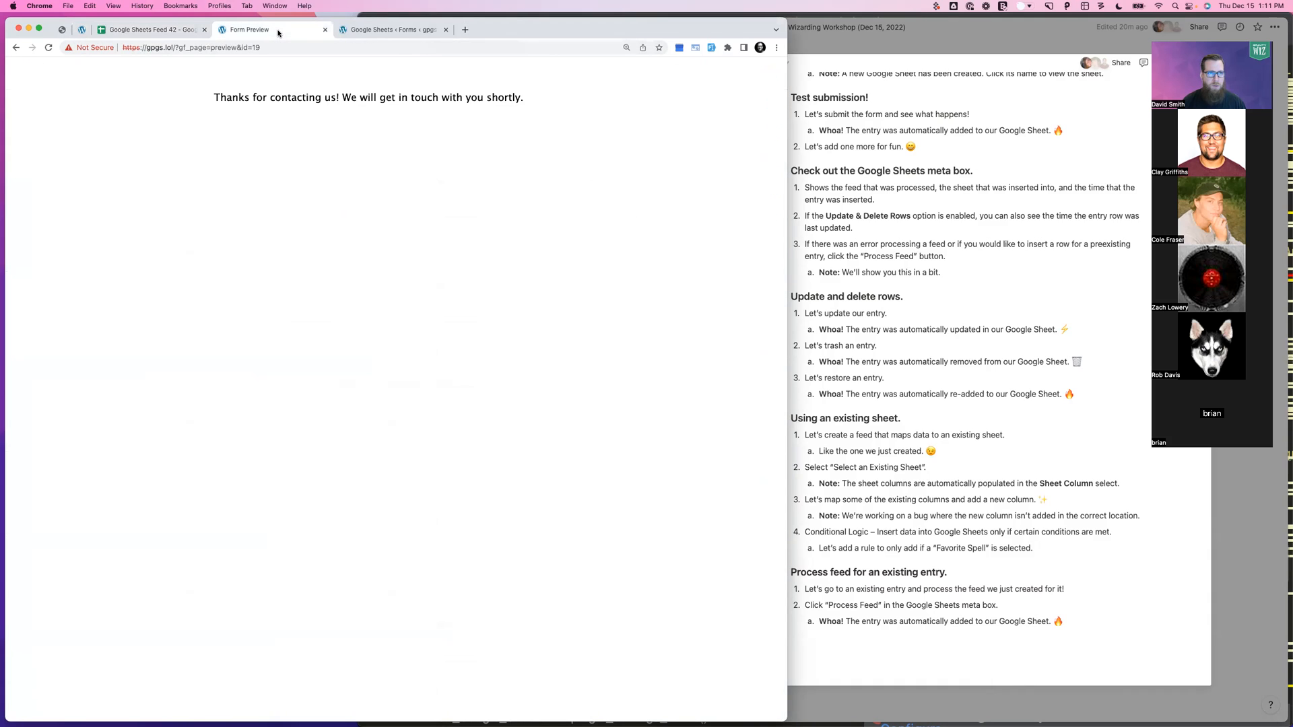
pyautogui.click(269, 47)
pyautogui.press('Return')
pyautogui.click(277, 167)
pyautogui.press('Tab')
pyautogui.press('Tab')
pyautogui.write('nd.com')
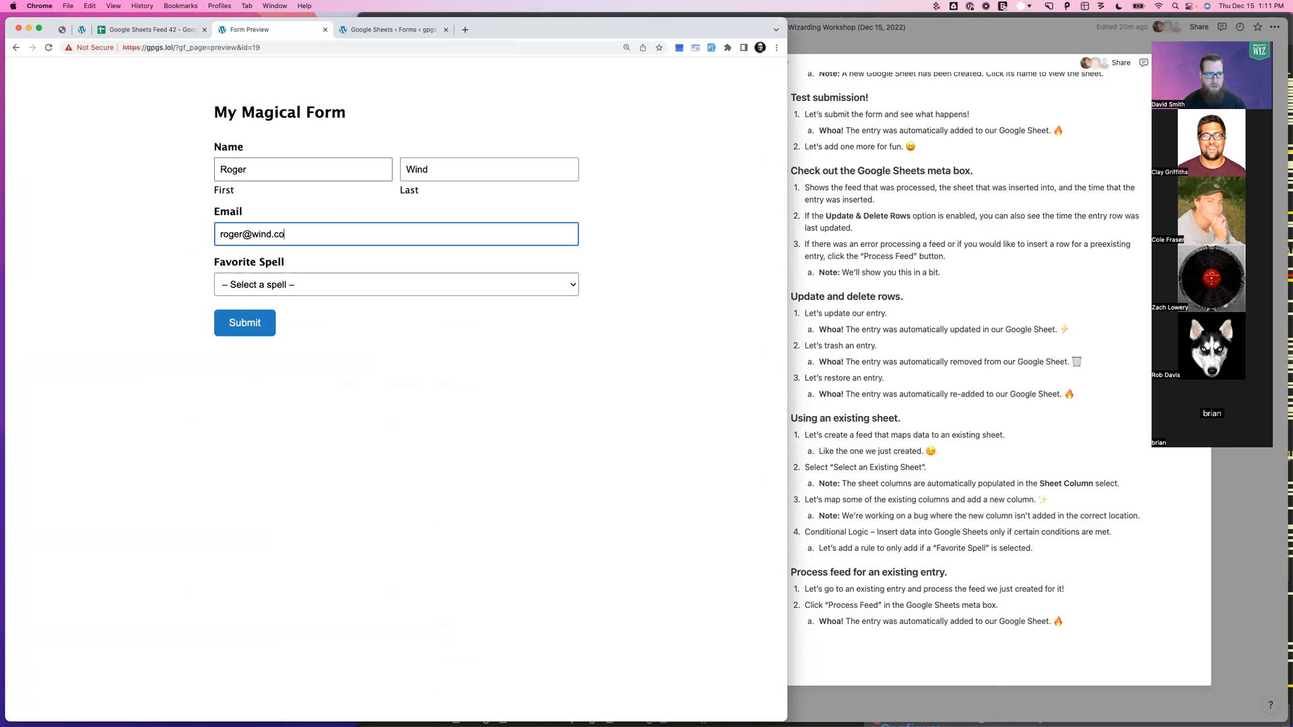
# Choose Ice Blast as the favourite spell, submit, and check the spreadsheet for the new row
pyautogui.press('Tab')
pyautogui.press('space')
pyautogui.press('Down')
pyautogui.press('Return')
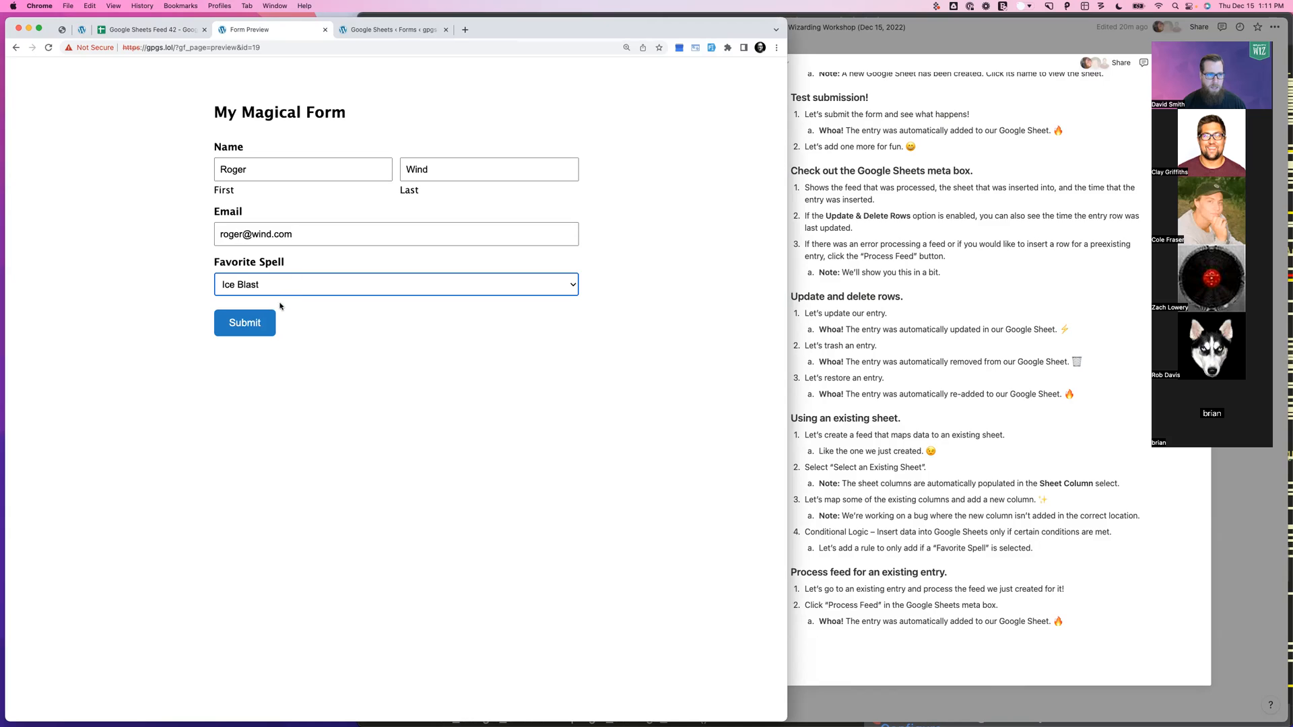
pyautogui.click(255, 319)
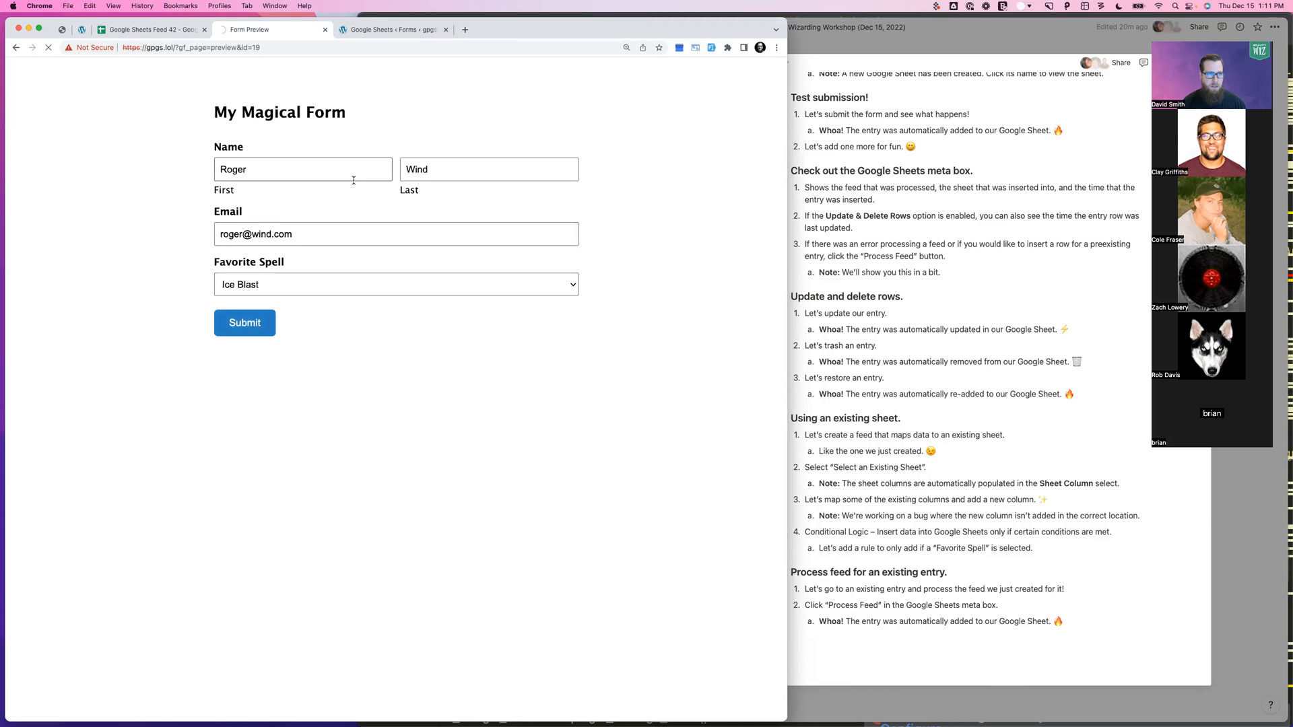
pyautogui.click(150, 31)
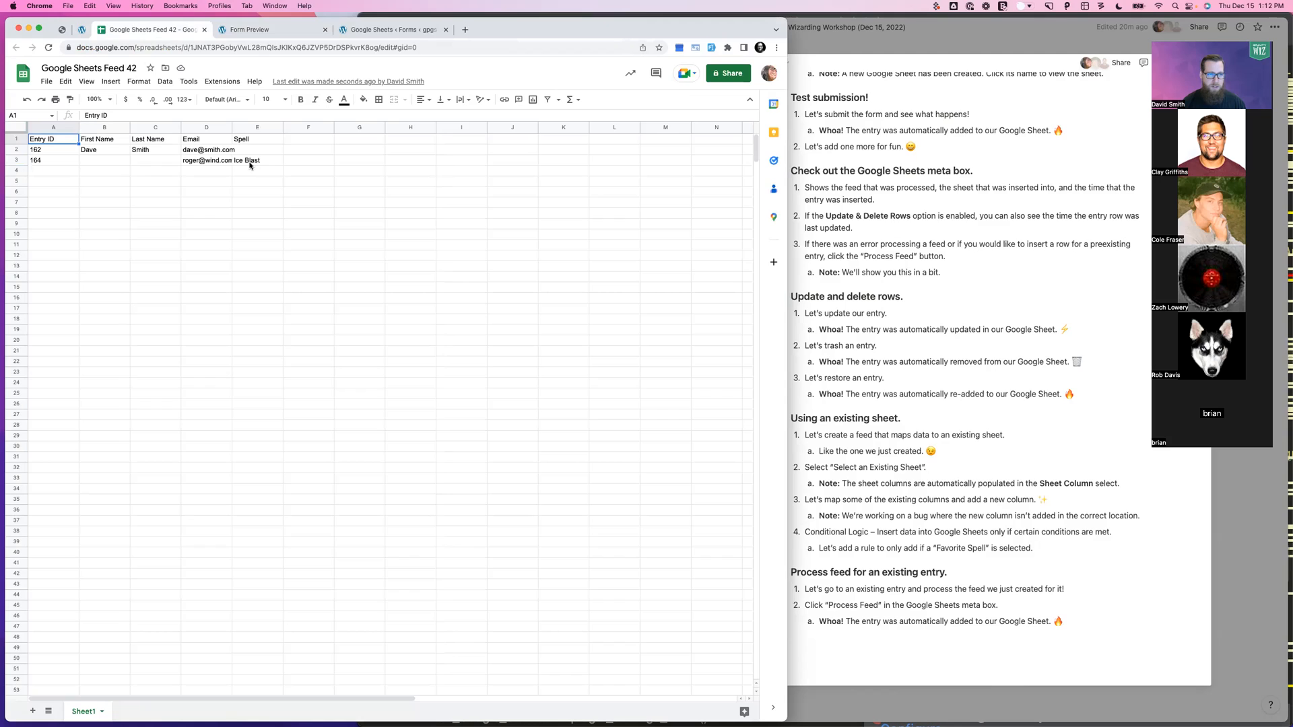
# Glance at the workshop notes, then return to the browser showing the spreadsheet
pyautogui.click(886, 454)
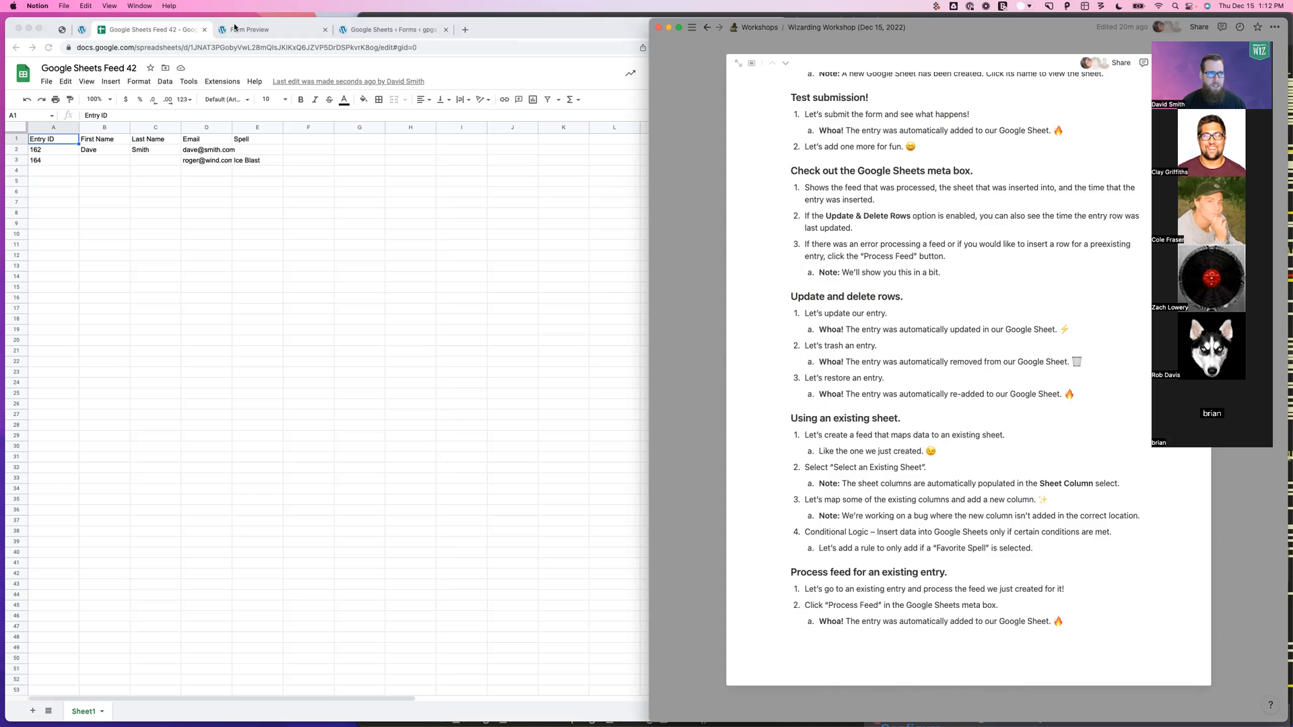
pyautogui.click(349, 31)
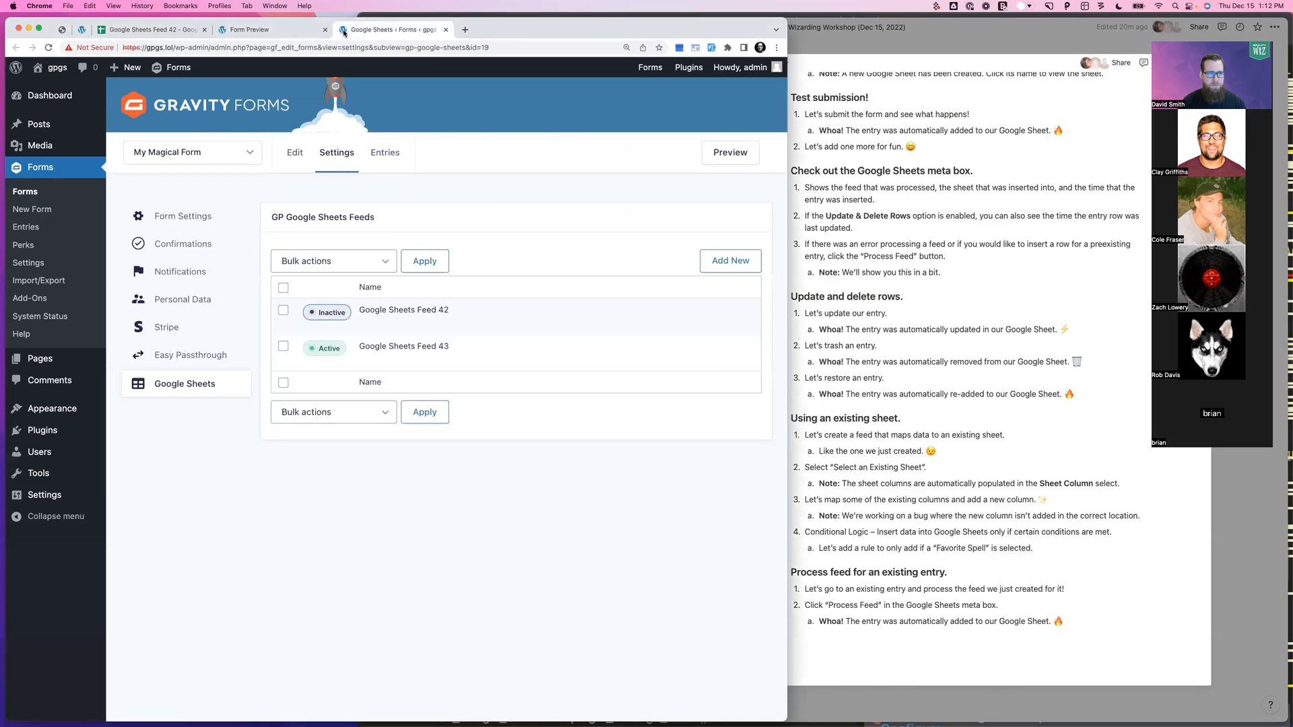
# Close the spare tab and open entry 162 from the form's Entries list
pyautogui.press('super+w')
pyautogui.press('super+w')
pyautogui.click(82, 30)
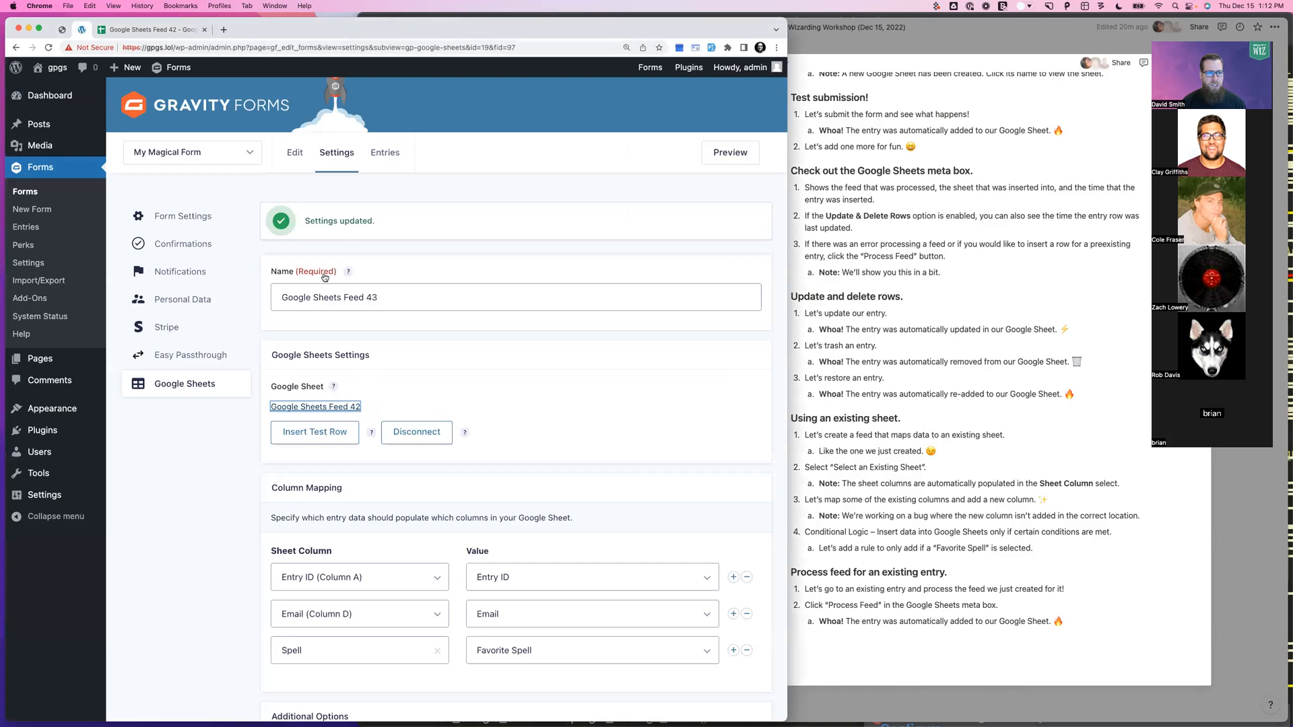
pyautogui.click(378, 151)
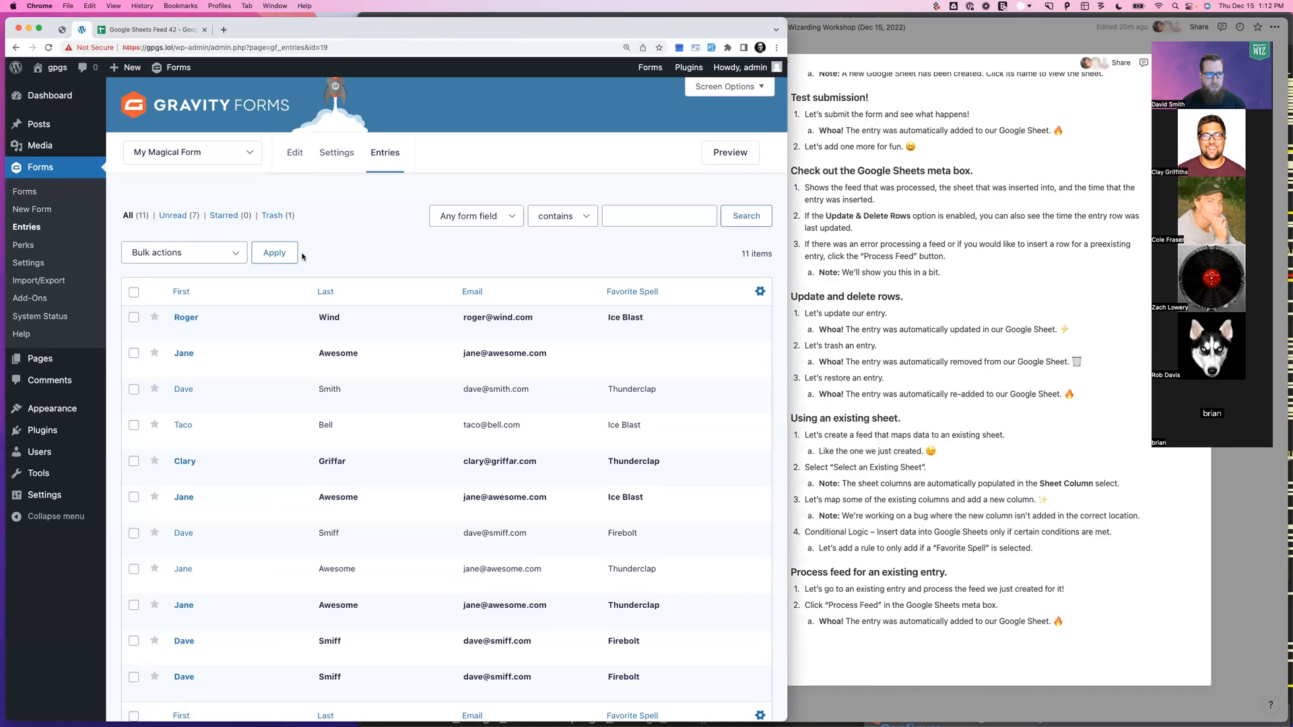
pyautogui.click(182, 402)
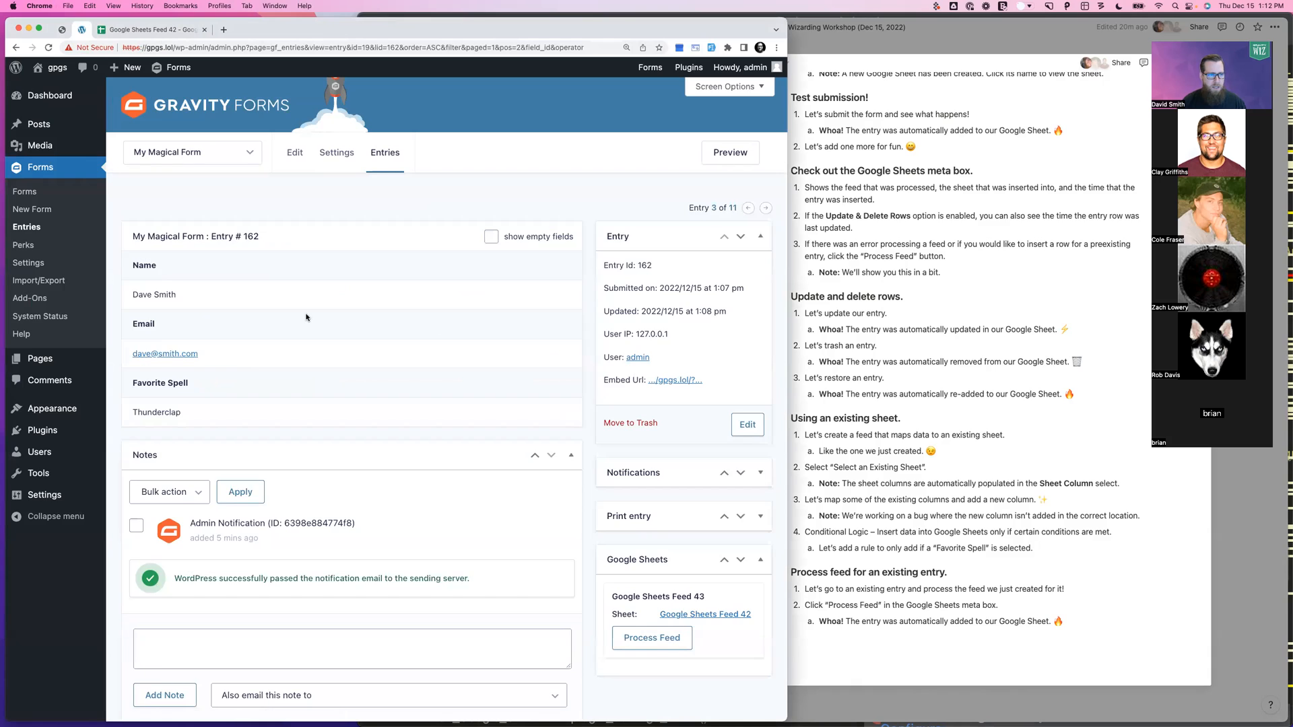
# Process entry 162 through Google Sheets Feed 43 and check its new spreadsheet row
pyautogui.scroll(-1, 308, 318)
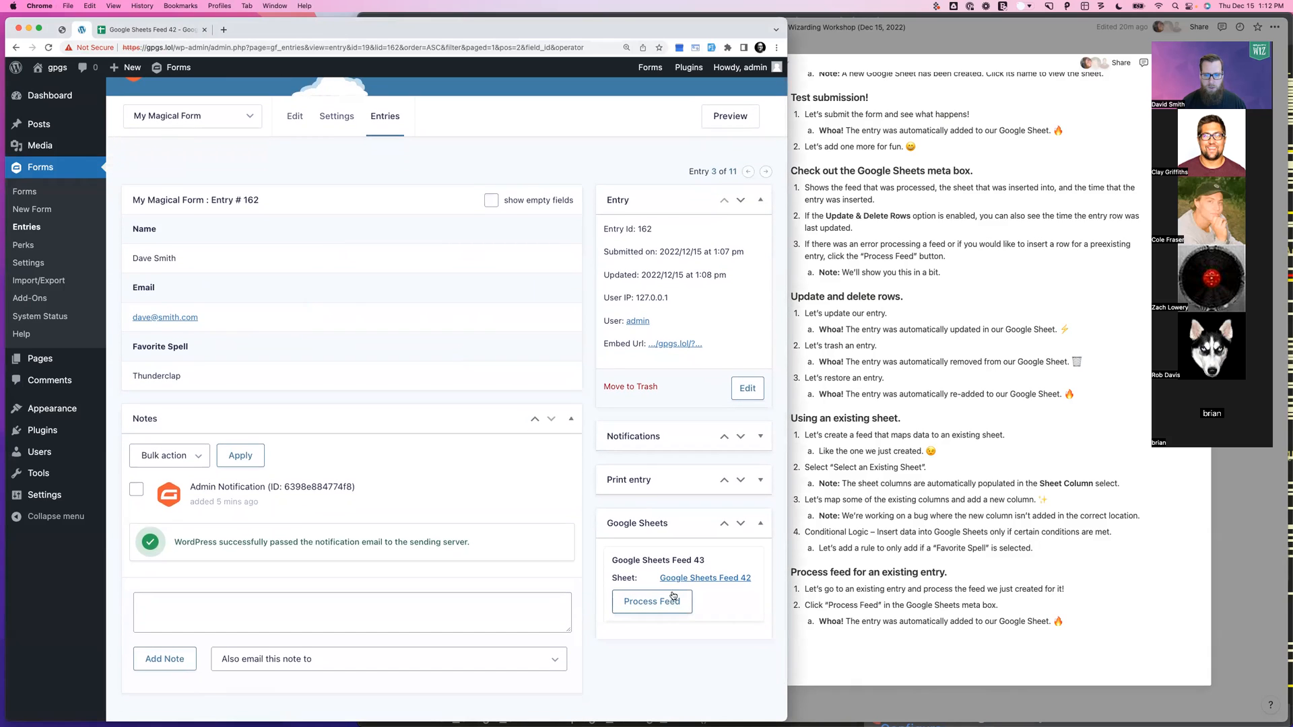
pyautogui.moveTo(706, 562); pyautogui.dragTo(615, 561)
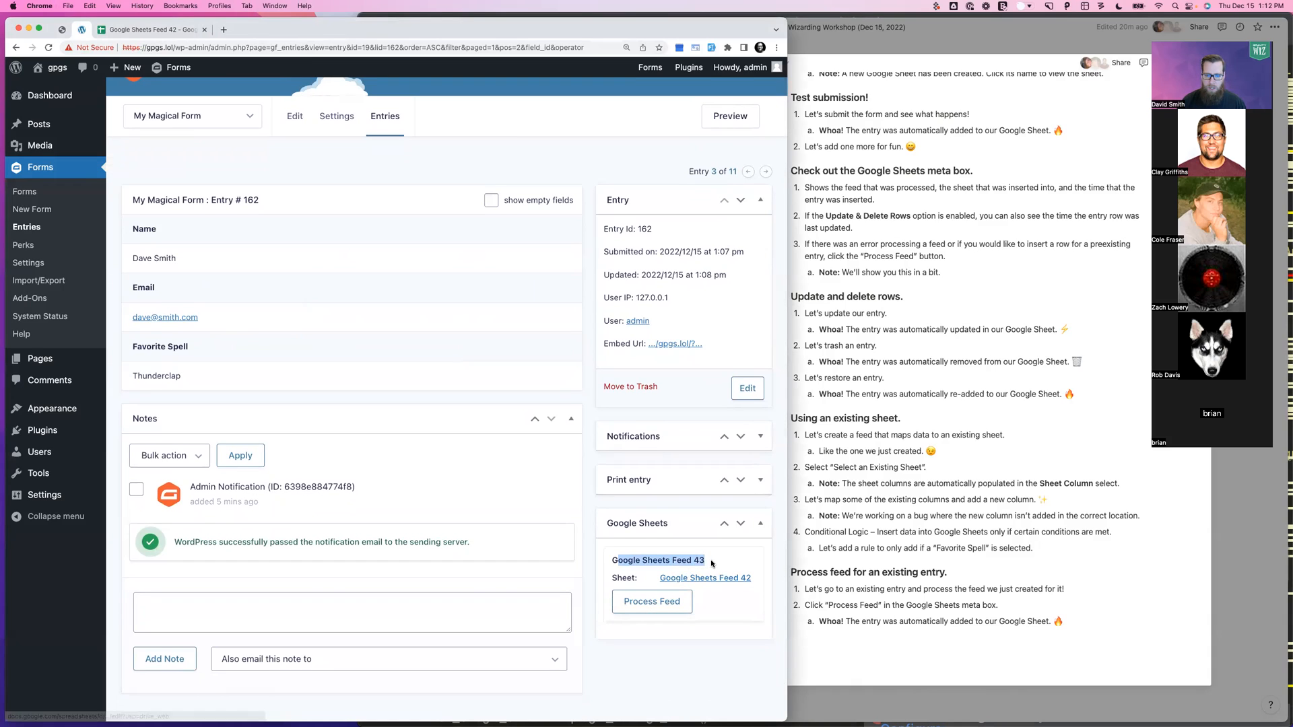
pyautogui.click(647, 602)
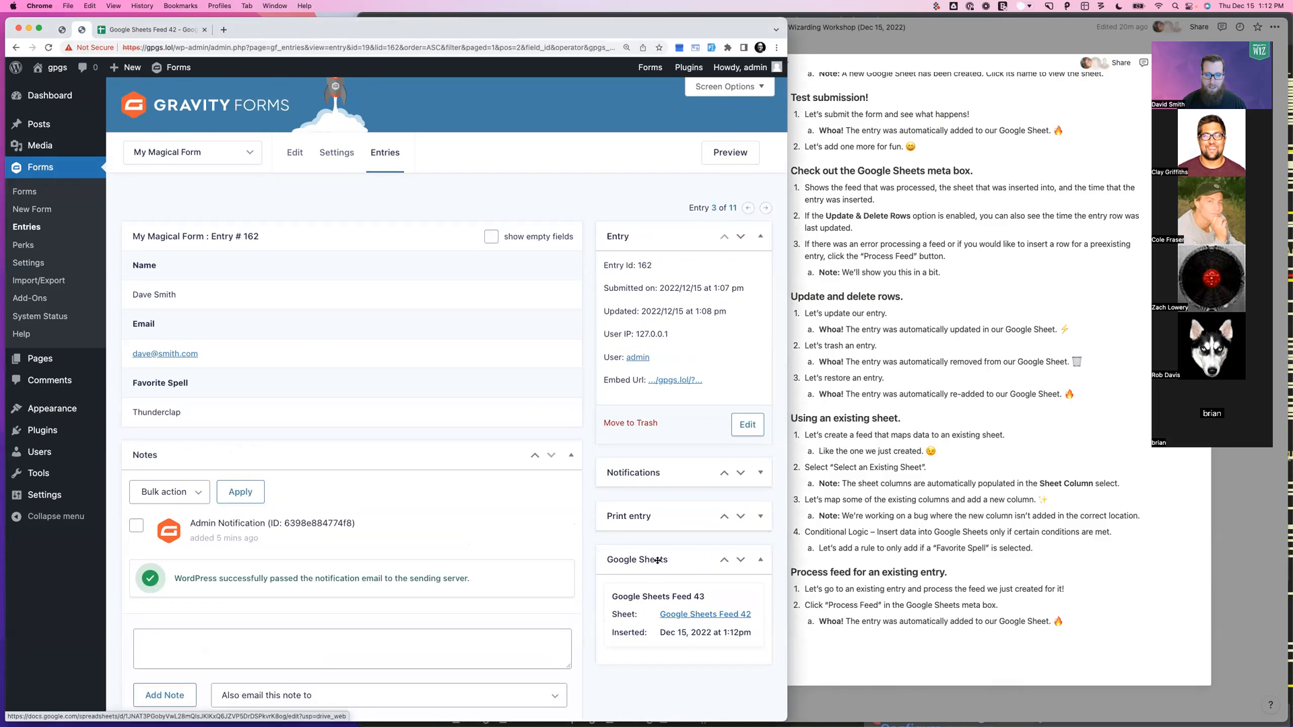
pyautogui.click(155, 30)
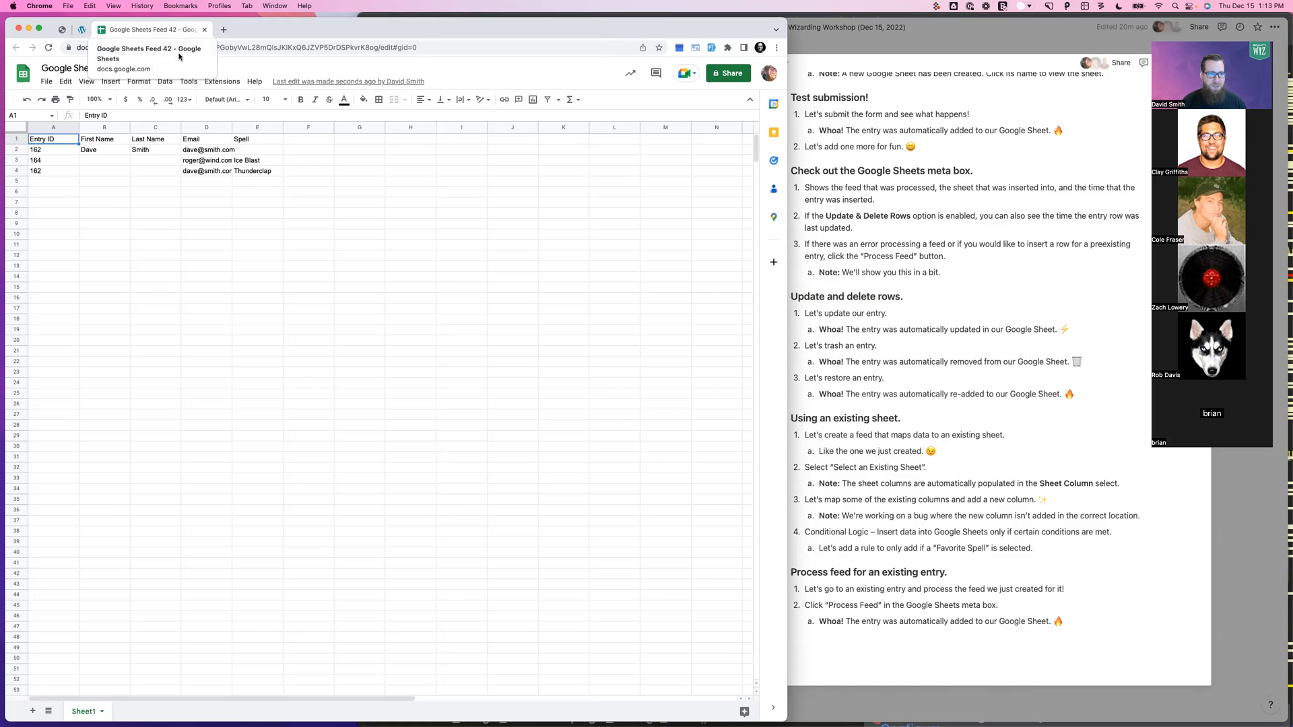
# Glance over entry 162's detail page between views of the workshop notes, ending on the notes
pyautogui.click(911, 500)
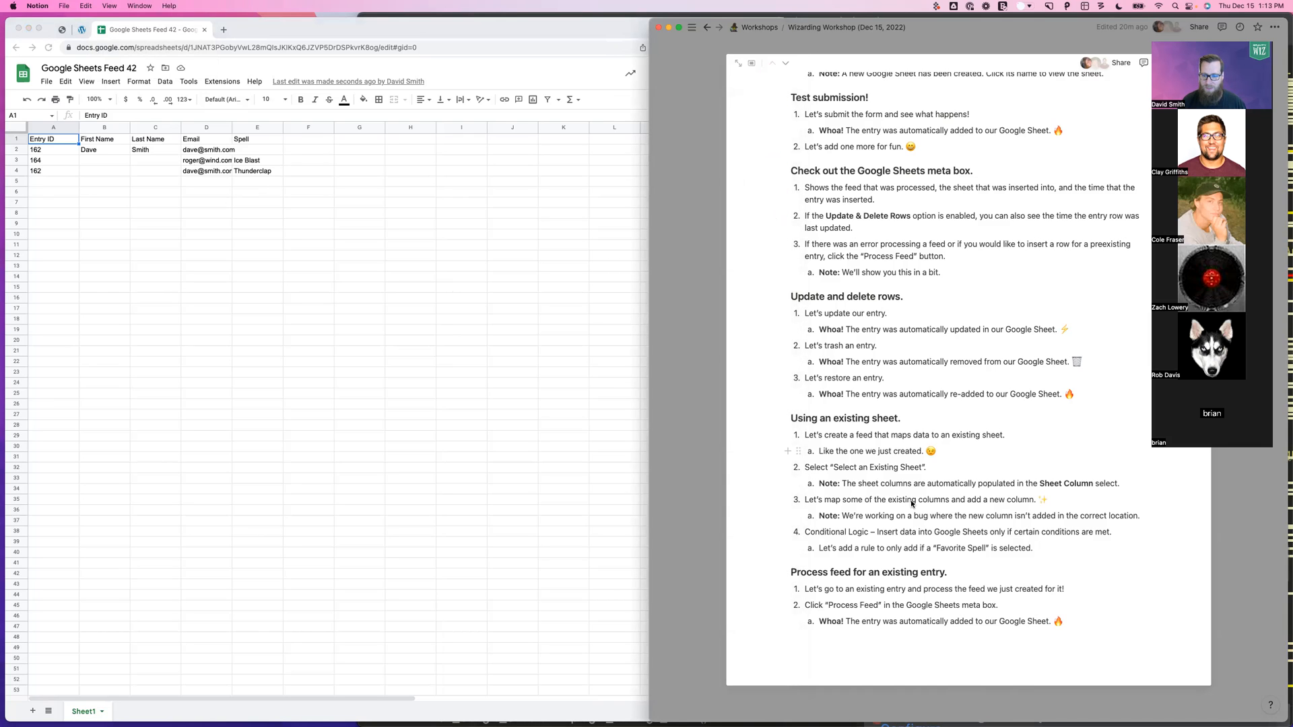
pyautogui.click(83, 28)
pyautogui.scroll(-2, 673, 505)
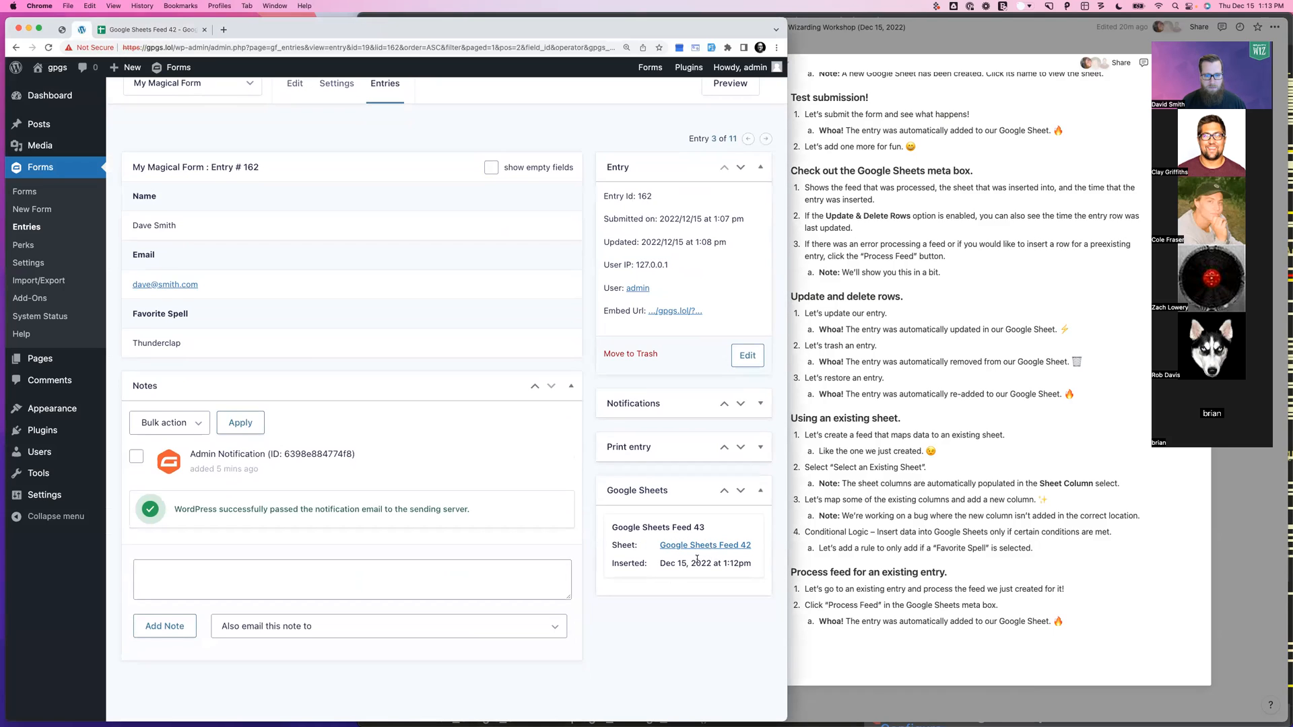
pyautogui.scroll(1, 608, 545)
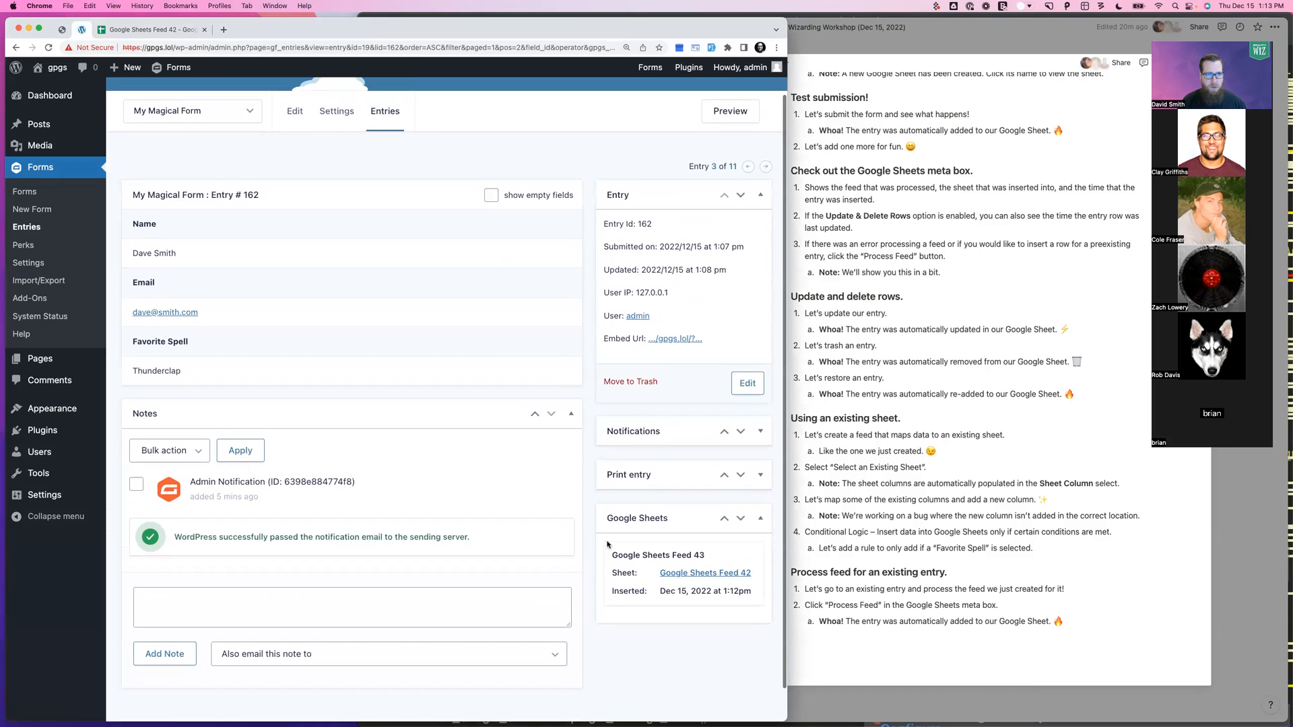
pyautogui.click(1001, 483)
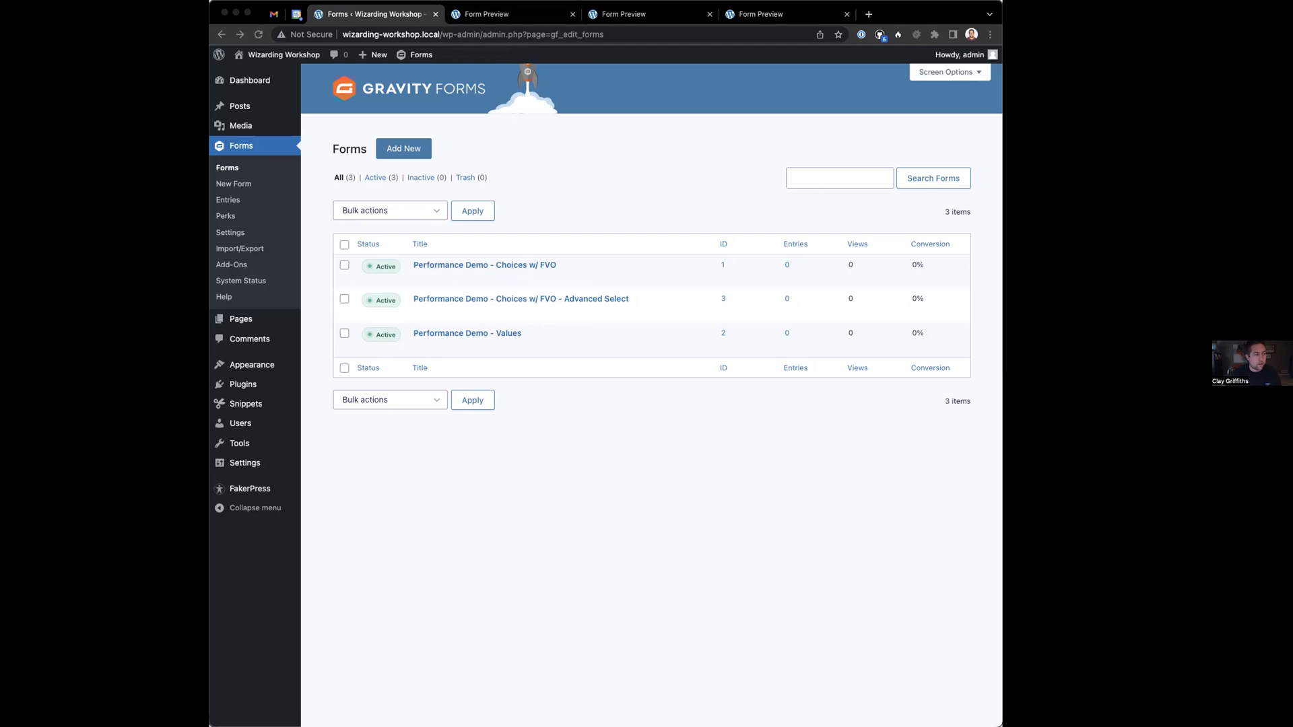
# Clear the Values preview's network log and open Performance Demo – Values in the form editor
pyautogui.click(574, 19)
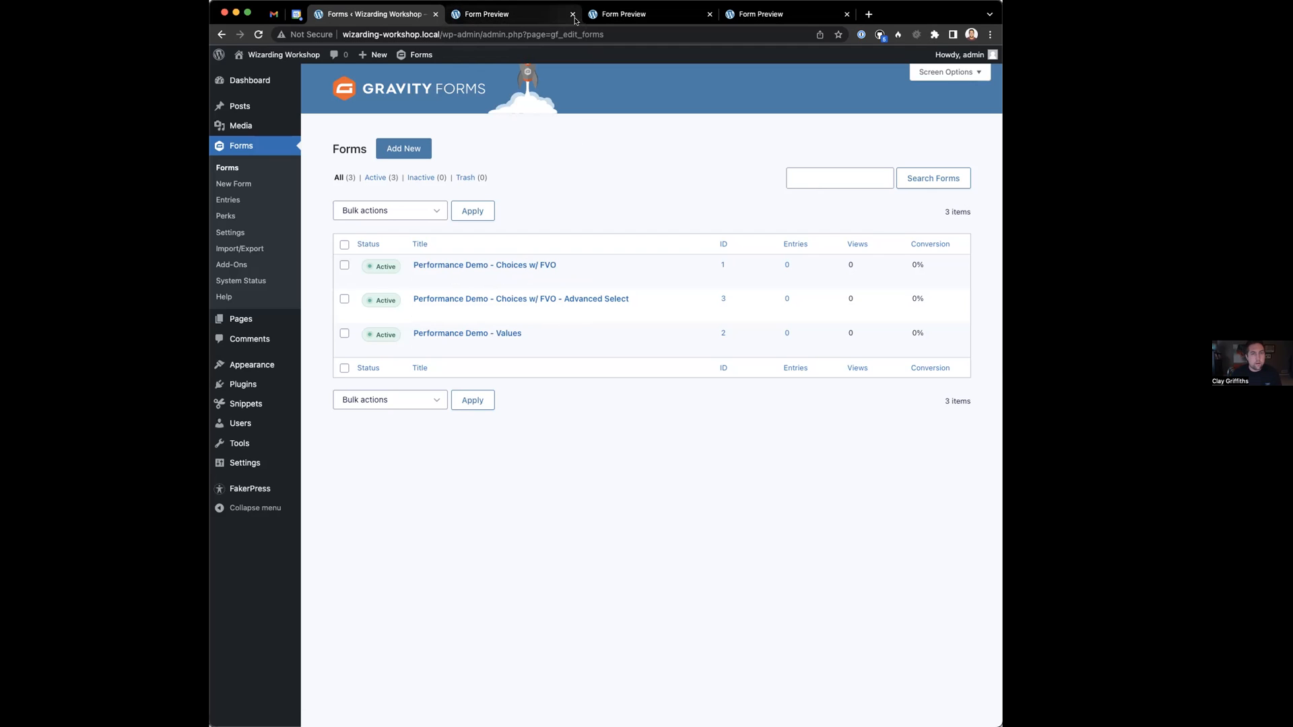
pyautogui.click(532, 14)
pyautogui.click(535, 34)
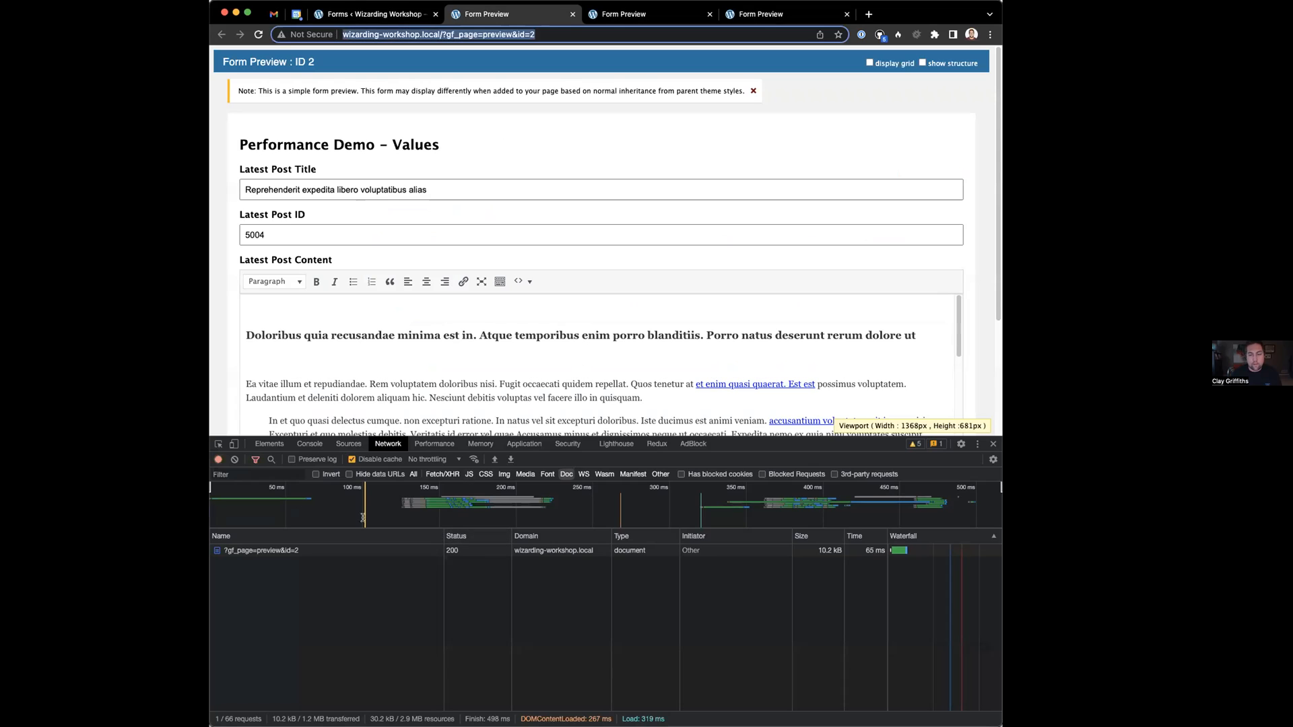
pyautogui.click(235, 459)
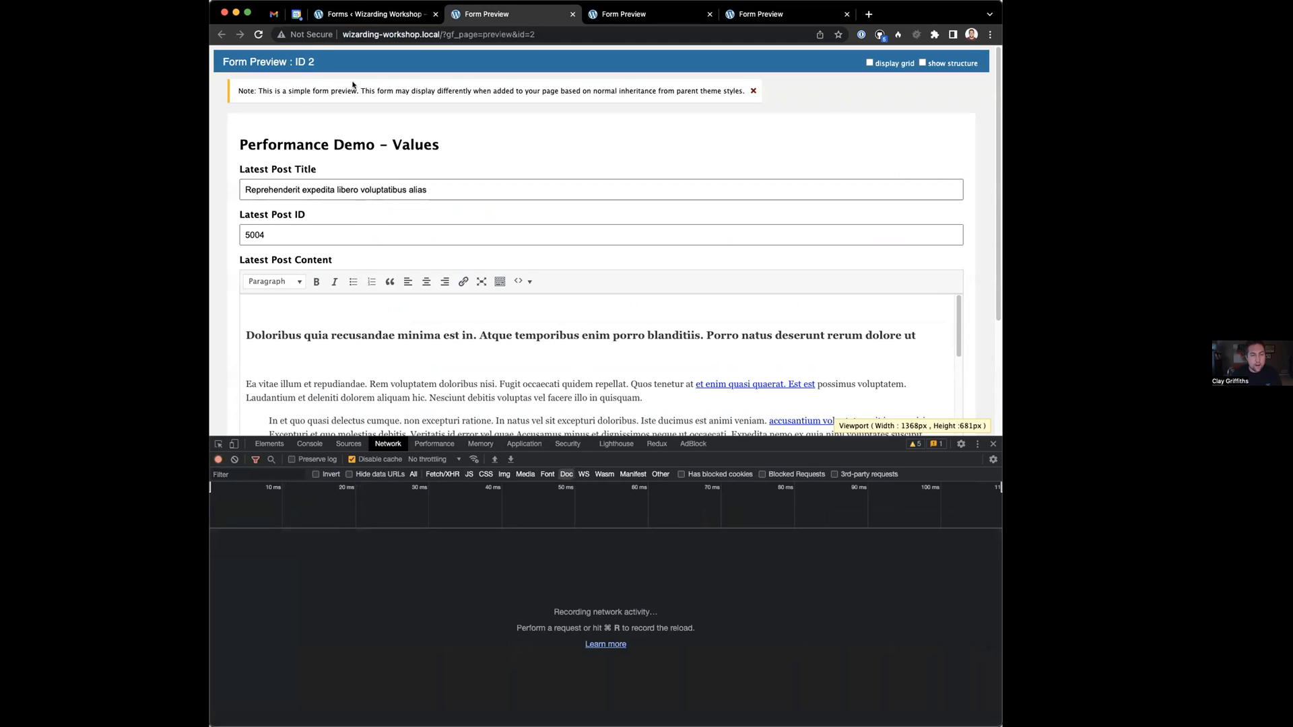
pyautogui.click(373, 14)
pyautogui.click(465, 333)
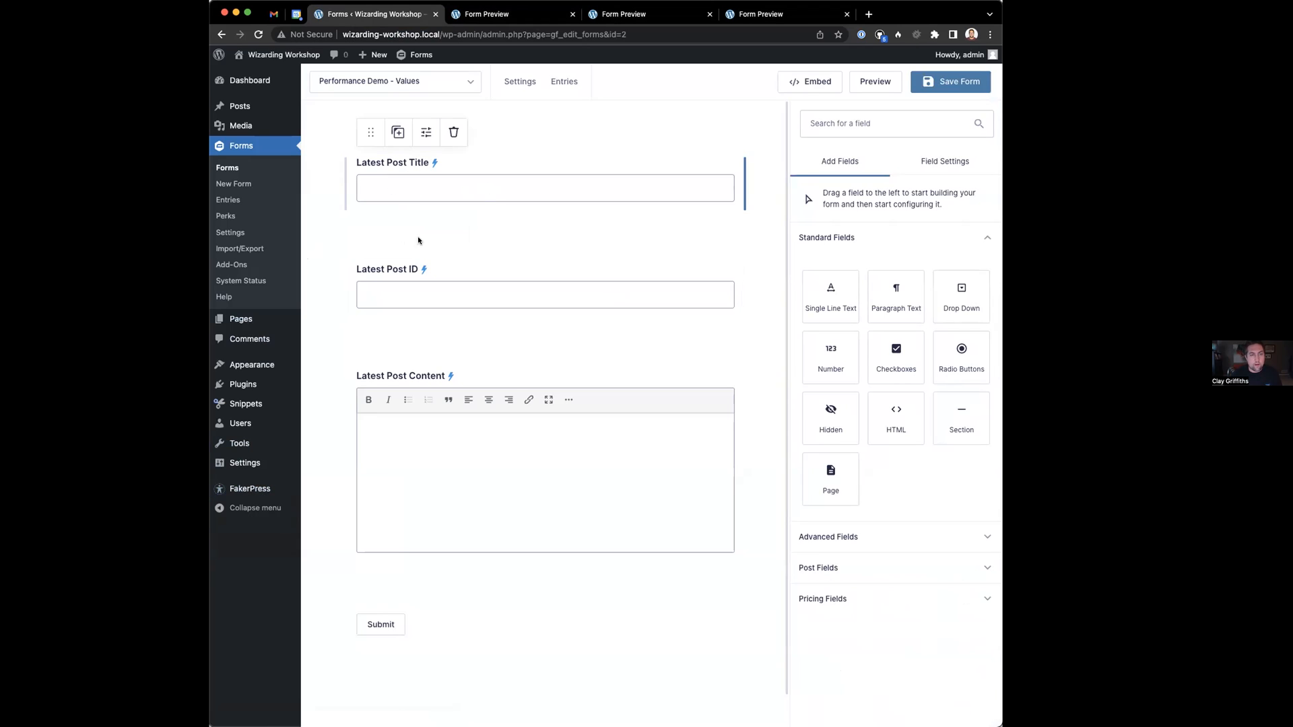
# Review the Latest Post Title field settings and briefly open the Snippets page in a new tab
pyautogui.click(434, 176)
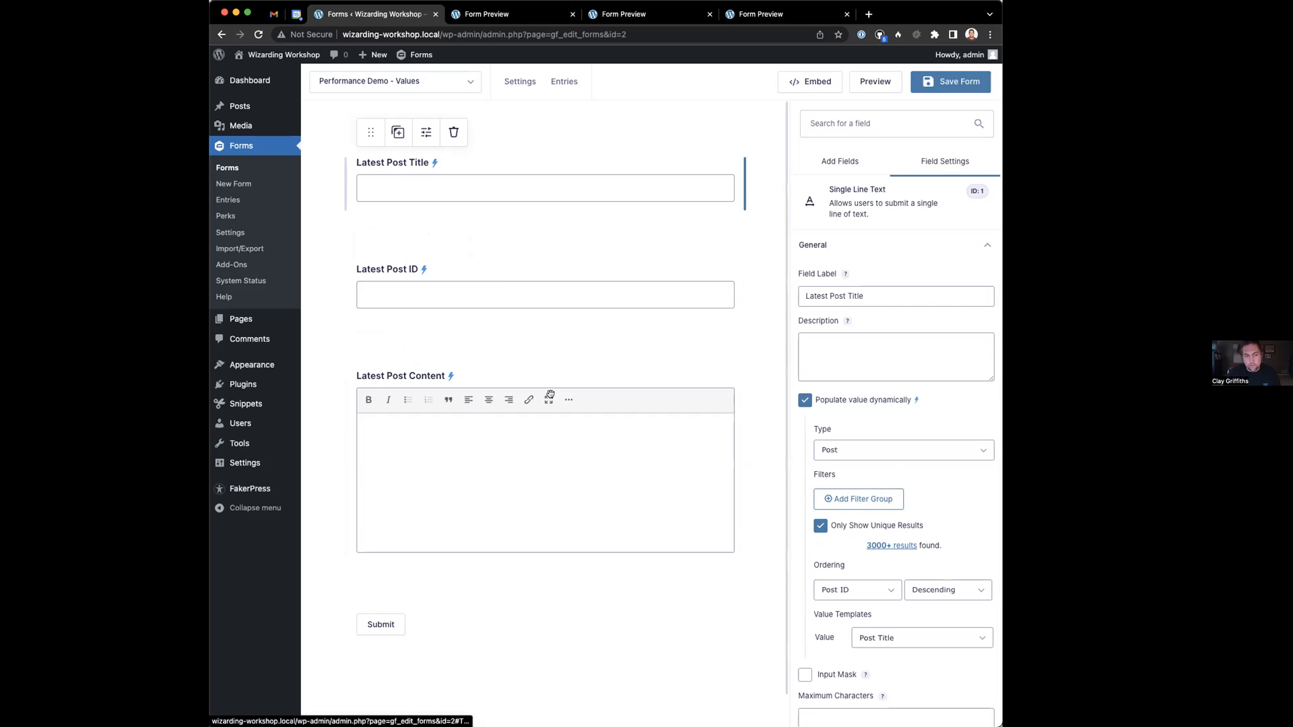
pyautogui.rightClick(270, 404)
pyautogui.click(312, 409)
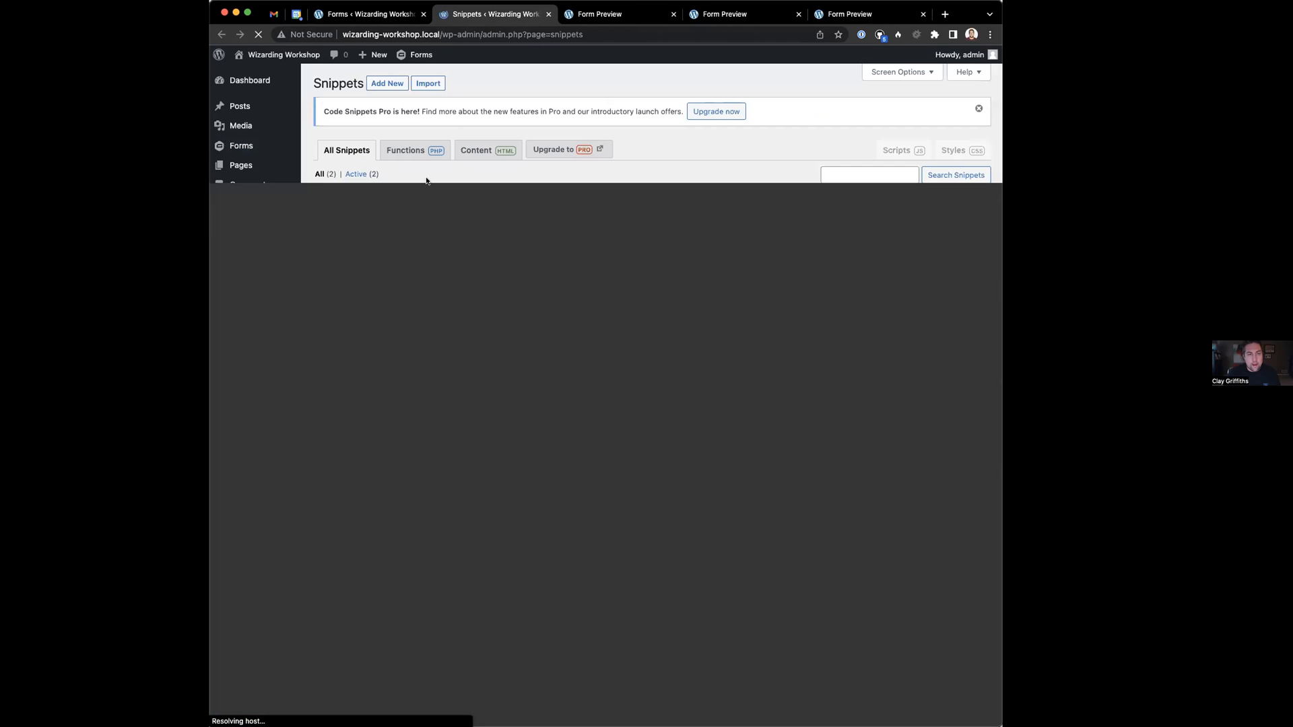
pyautogui.hotkey('ctrl', 'Tab')
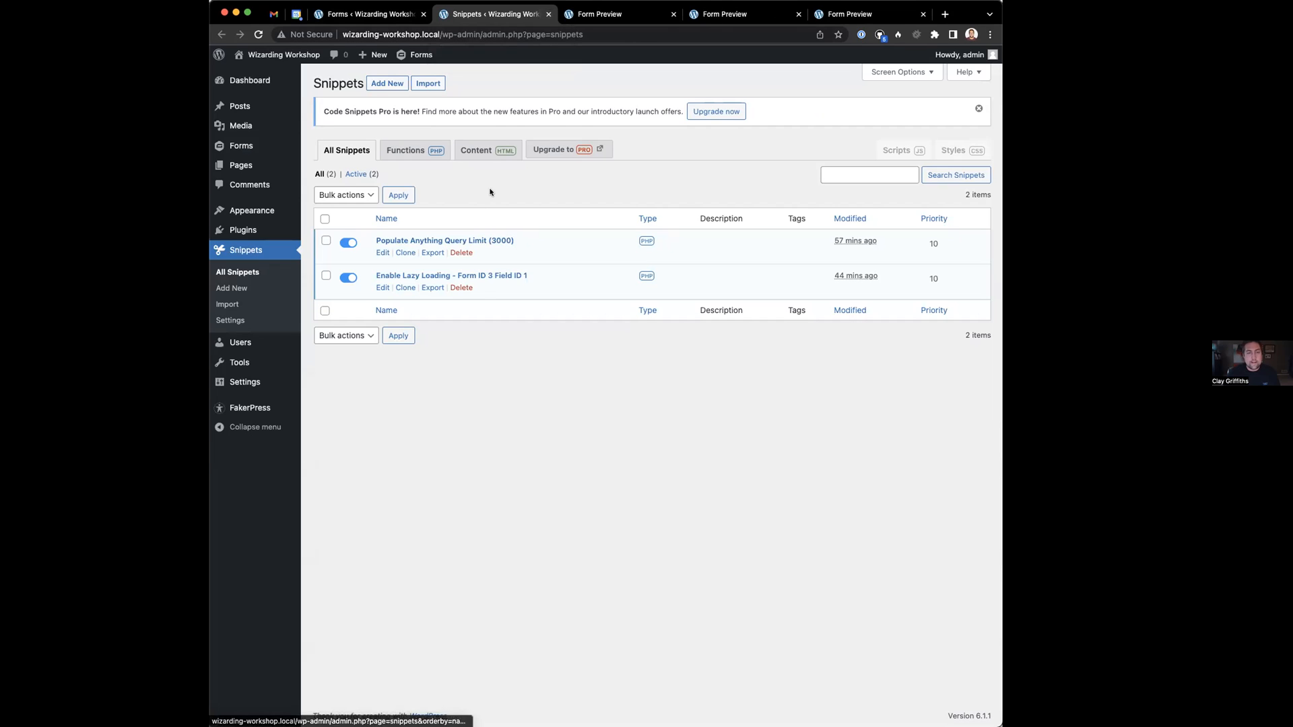
pyautogui.click(548, 14)
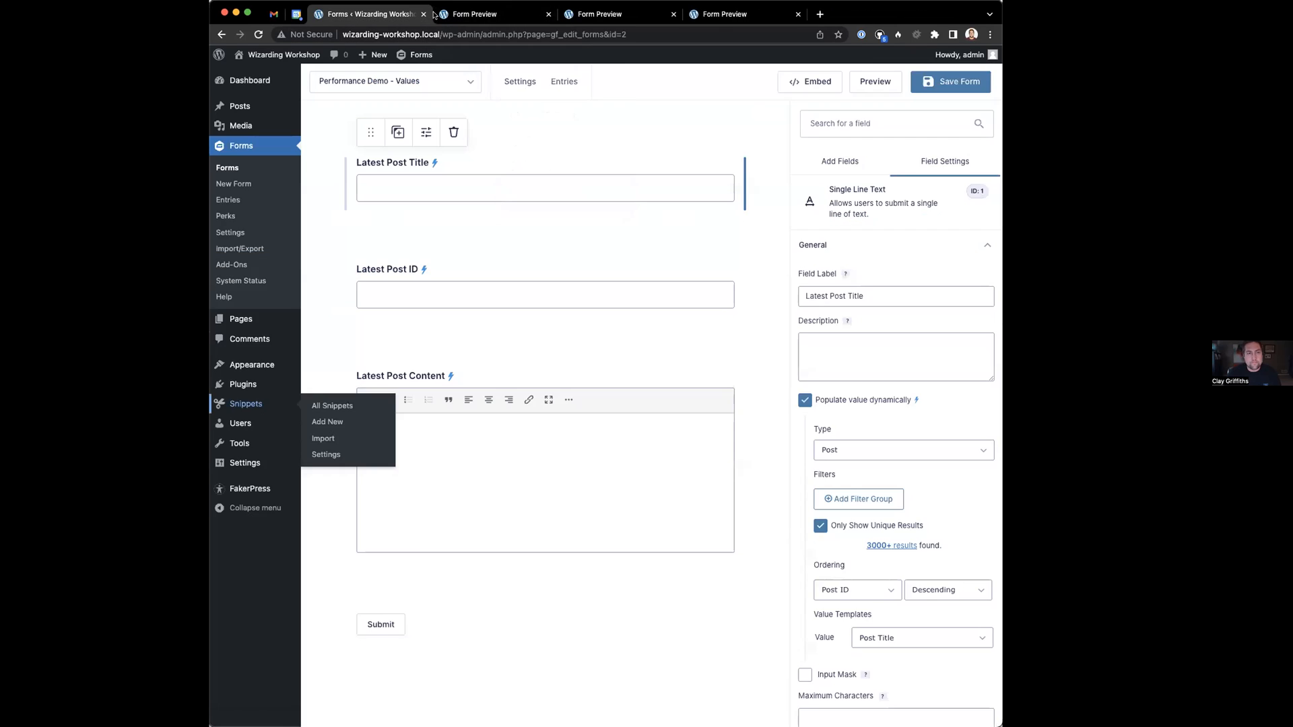
# Reload the Performance Demo - Values preview (id=2)
pyautogui.click(459, 15)
pyautogui.click(456, 32)
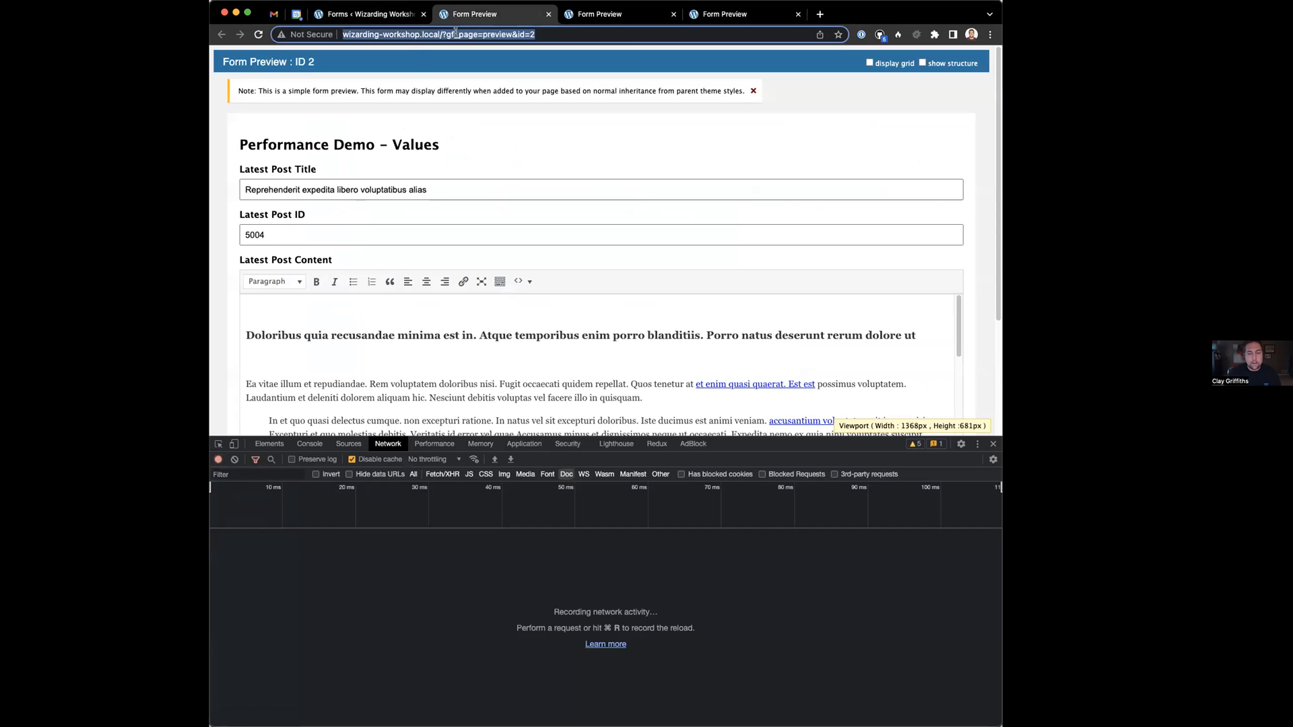
pyautogui.press('Return')
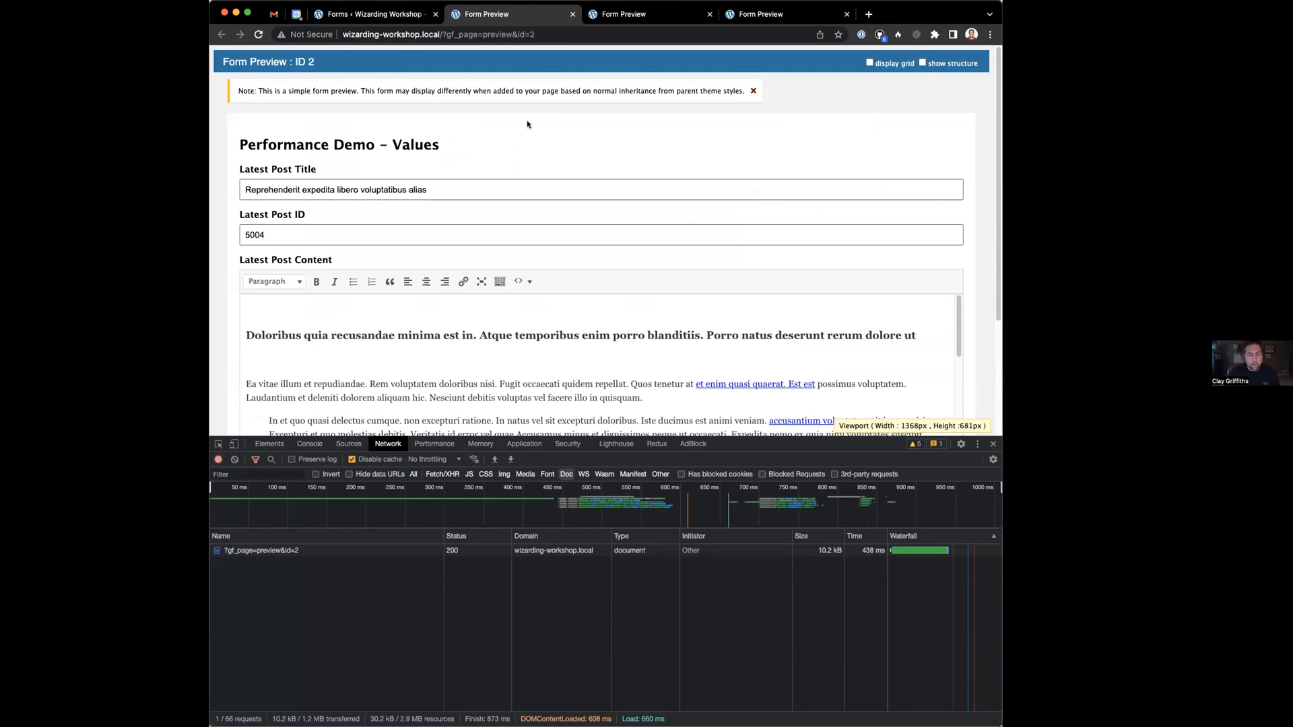
# Reload the Values preview repeatedly to compare load times, reaching 103 ms document and 324 ms load
pyautogui.press('super+r')
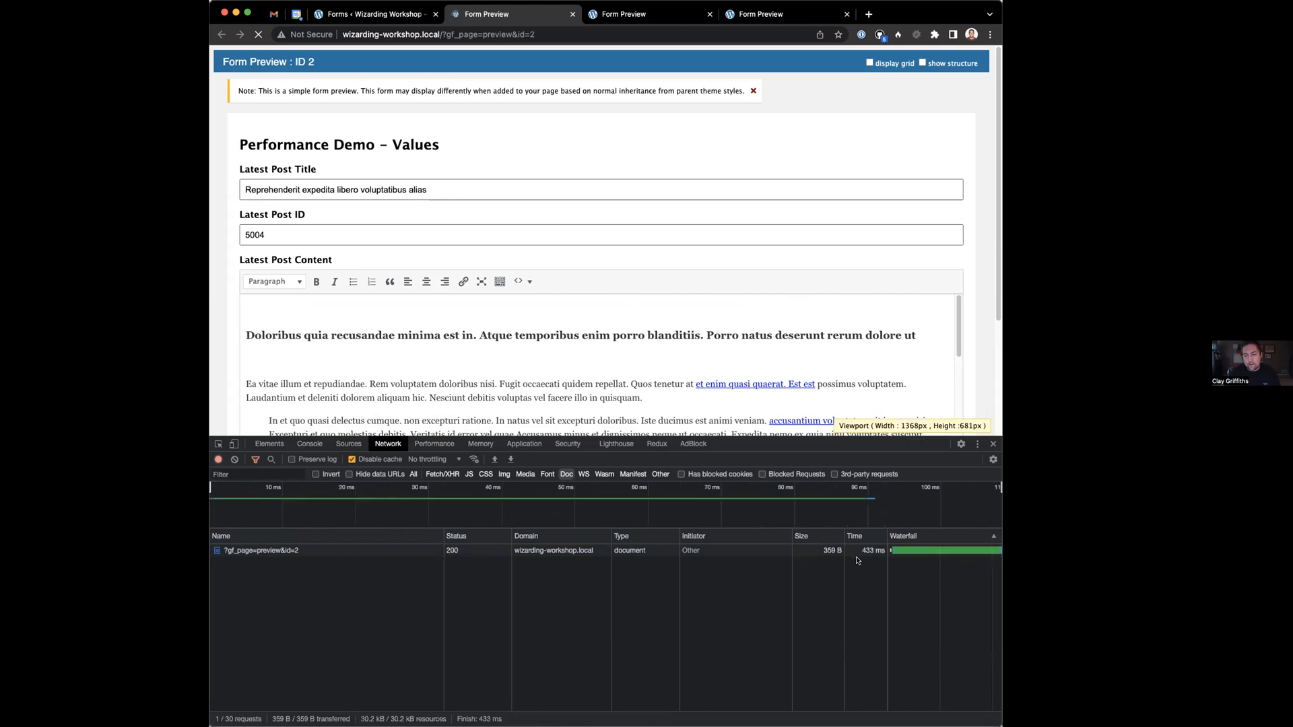
pyautogui.press('super+r')
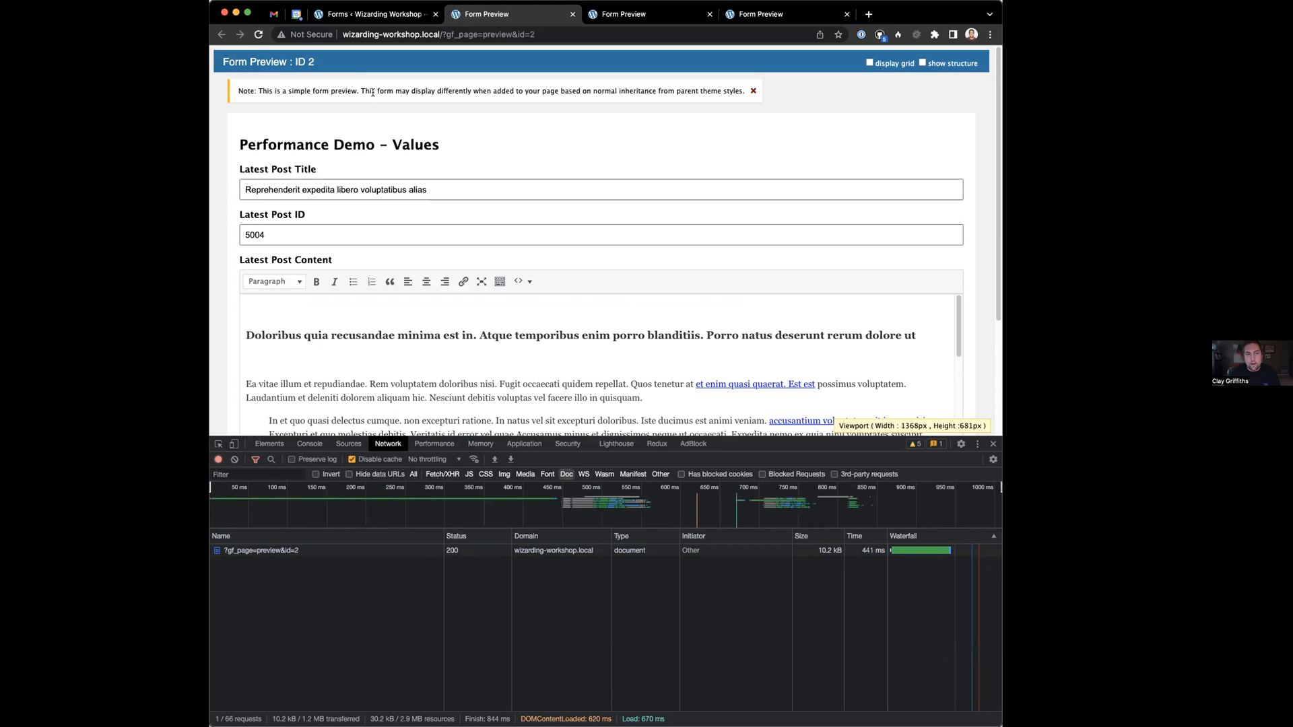
pyautogui.press('super+Tab')
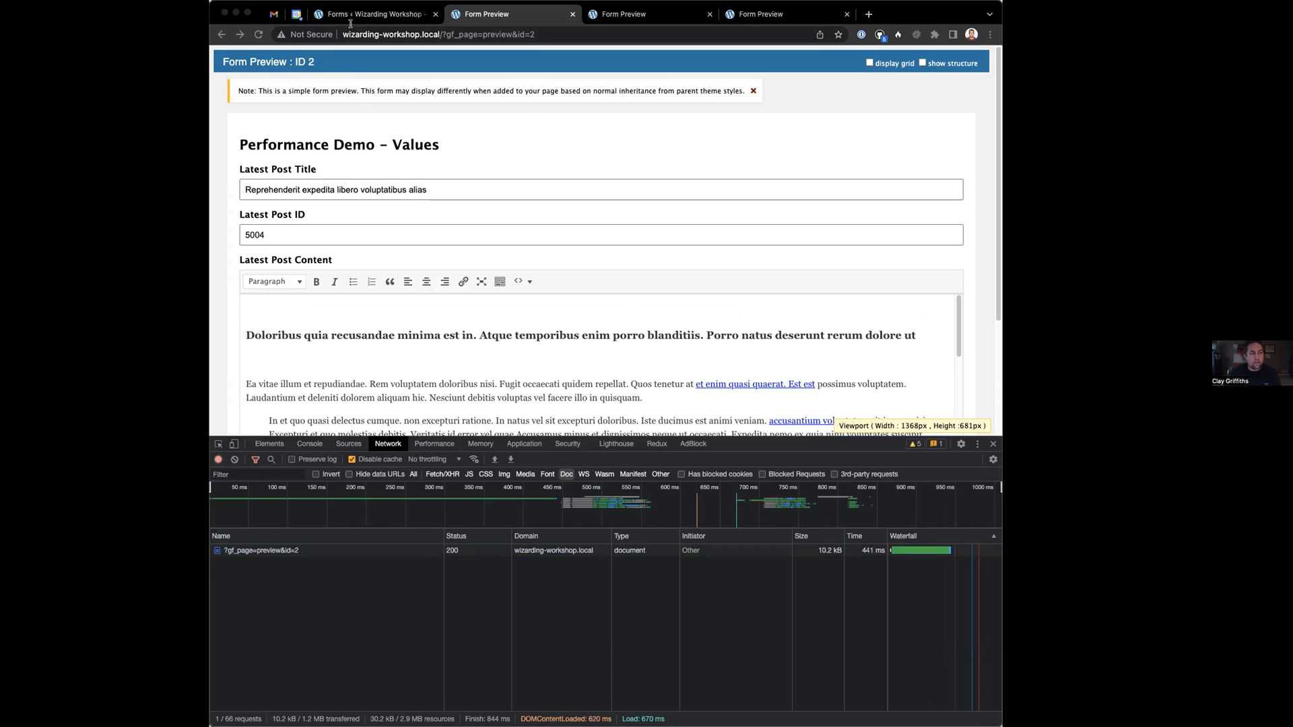
pyautogui.click(465, 153)
pyautogui.press('super+r')
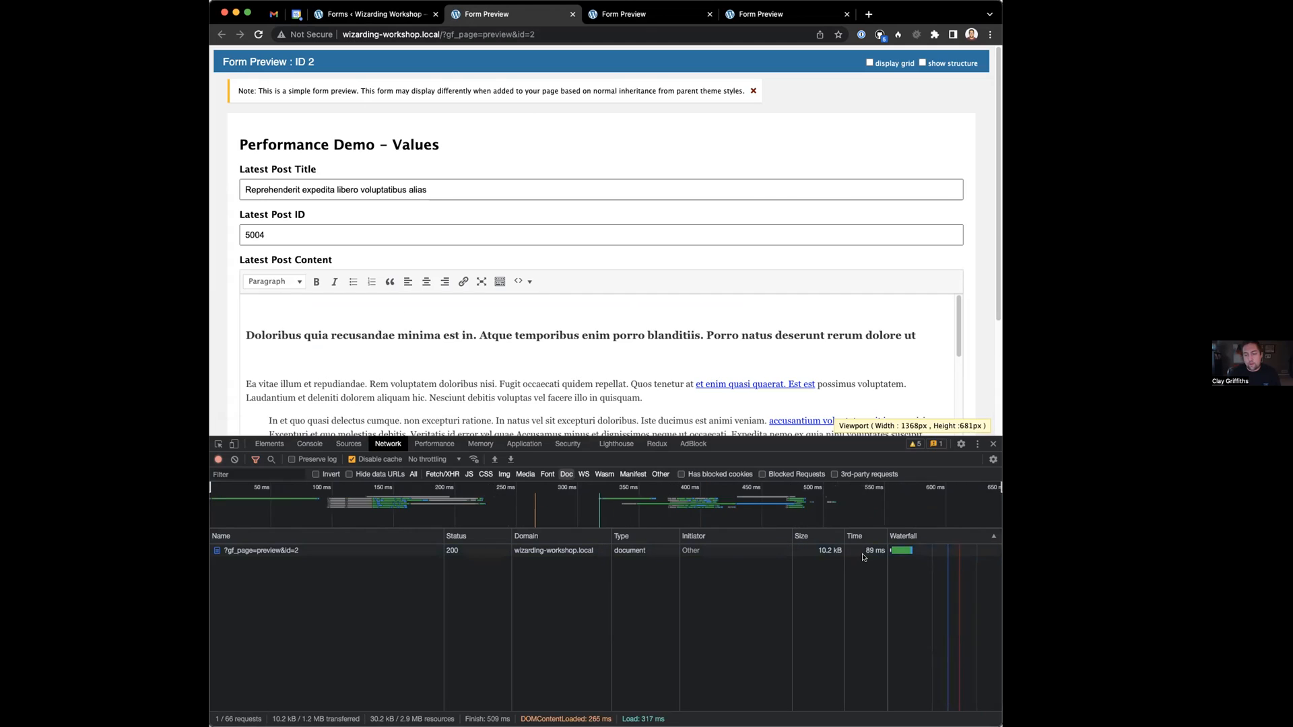
pyautogui.press('super+r')
pyautogui.press('super+r')
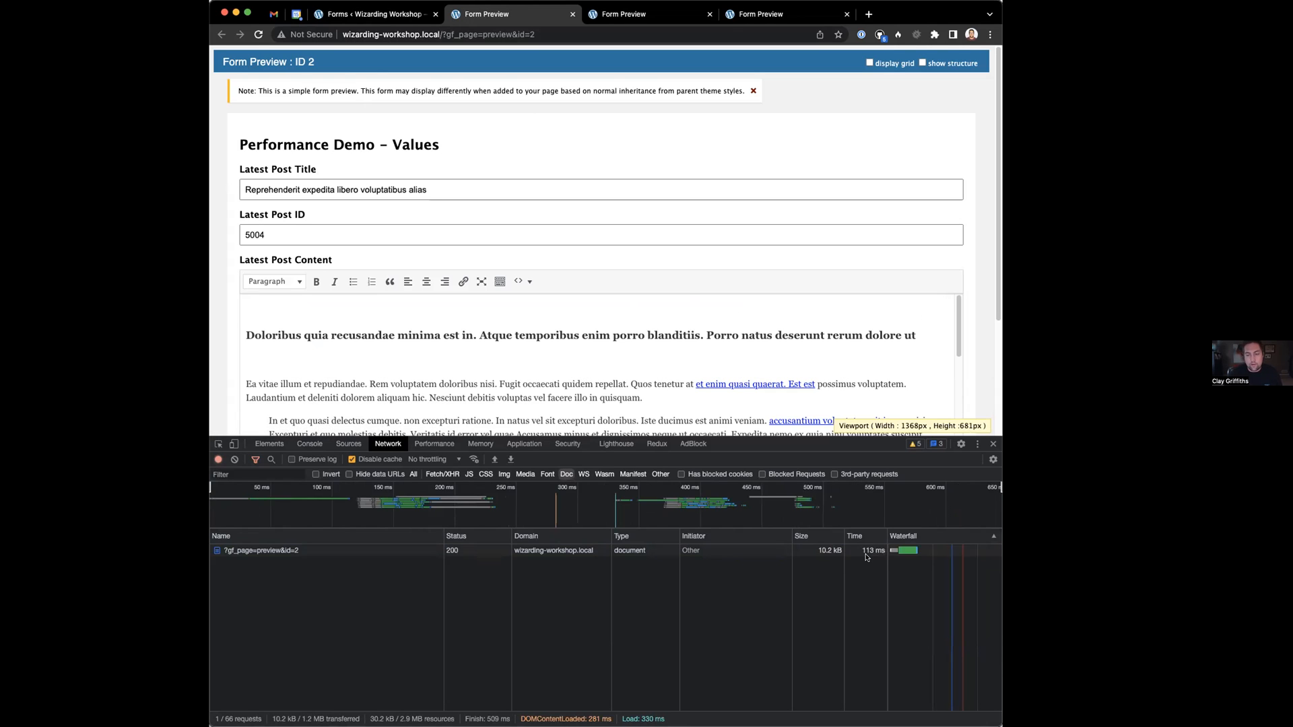
pyautogui.press('super+r')
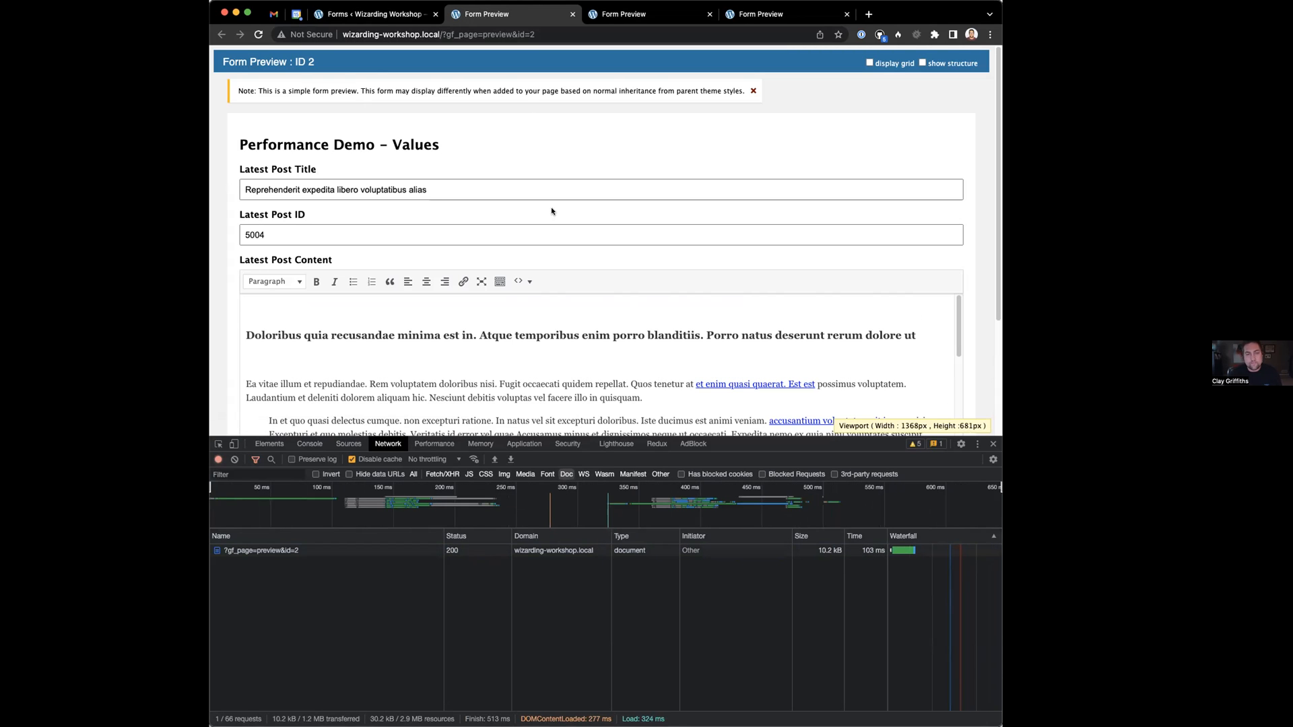
pyautogui.press('super+Tab')
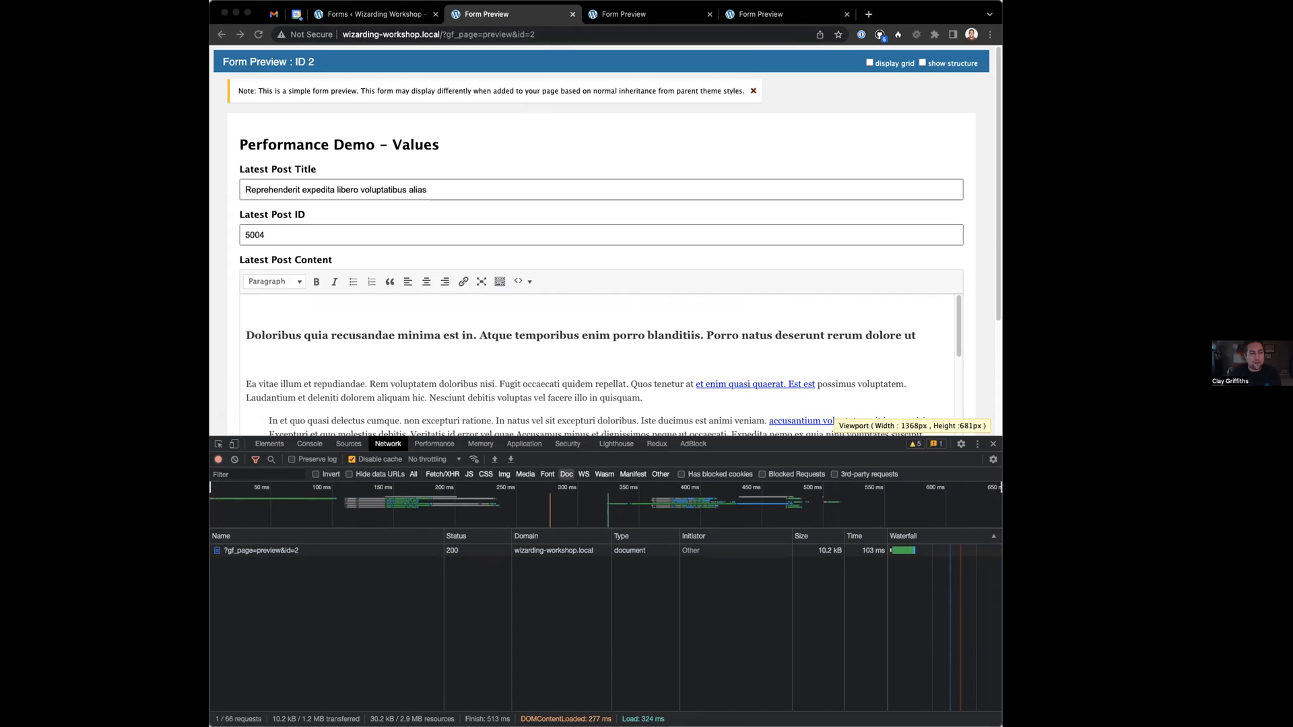
# Inspect the Choices w/ FVO preview heading in developer tools and show the Network log
pyautogui.click(648, 19)
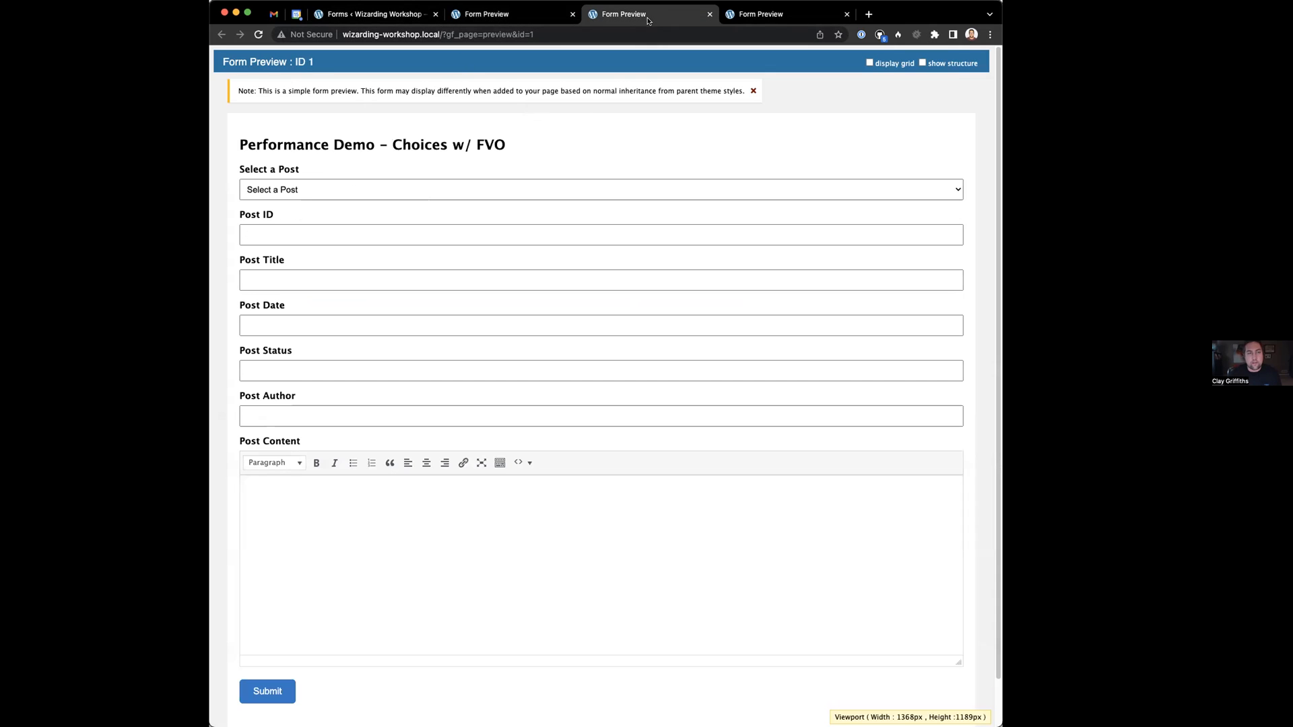
pyautogui.rightClick(557, 140)
pyautogui.click(510, 146)
pyautogui.rightClick(514, 144)
pyautogui.click(532, 355)
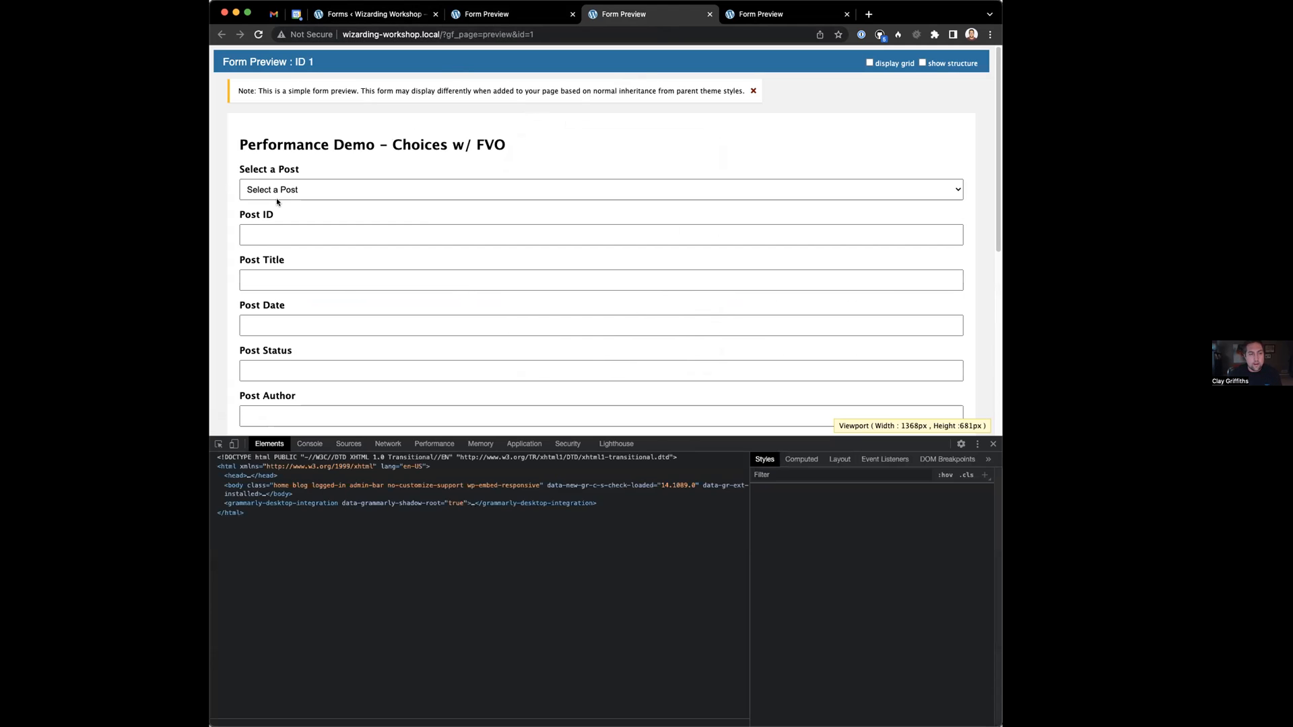
pyautogui.click(291, 207)
pyautogui.click(292, 196)
pyautogui.click(426, 161)
pyautogui.click(387, 443)
pyautogui.scroll(-5, 310, 310)
pyautogui.scroll(4, 288, 164)
# Switch the editor to the Choices w/ FVO form and review its Post ID, Title and Date fields
pyautogui.click(374, 14)
pyautogui.click(378, 81)
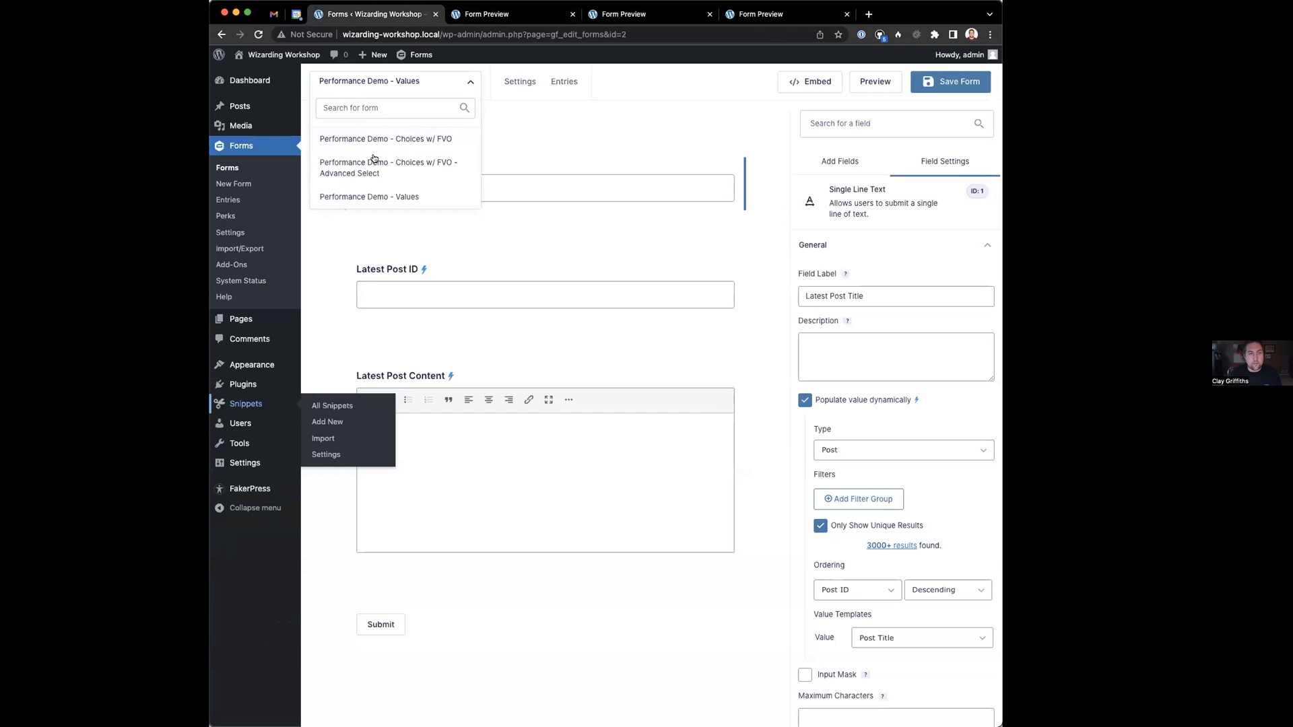
pyautogui.click(373, 138)
pyautogui.click(606, 257)
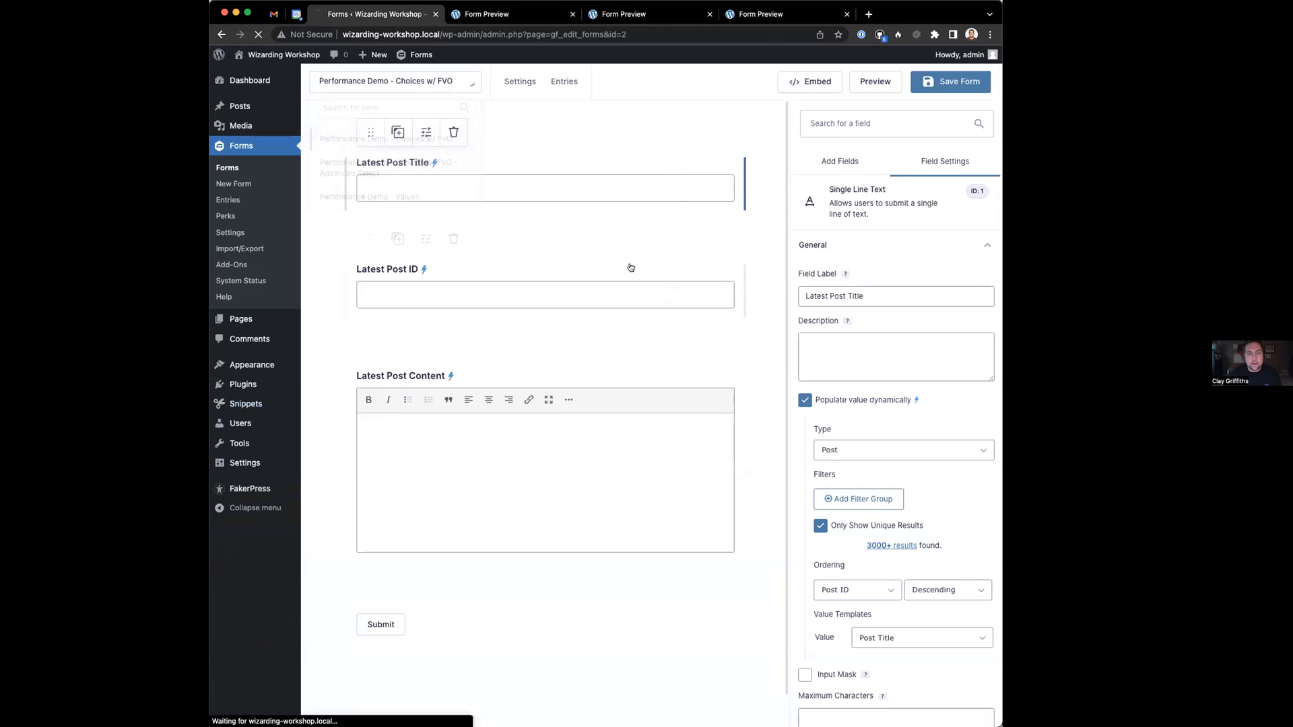
pyautogui.click(455, 285)
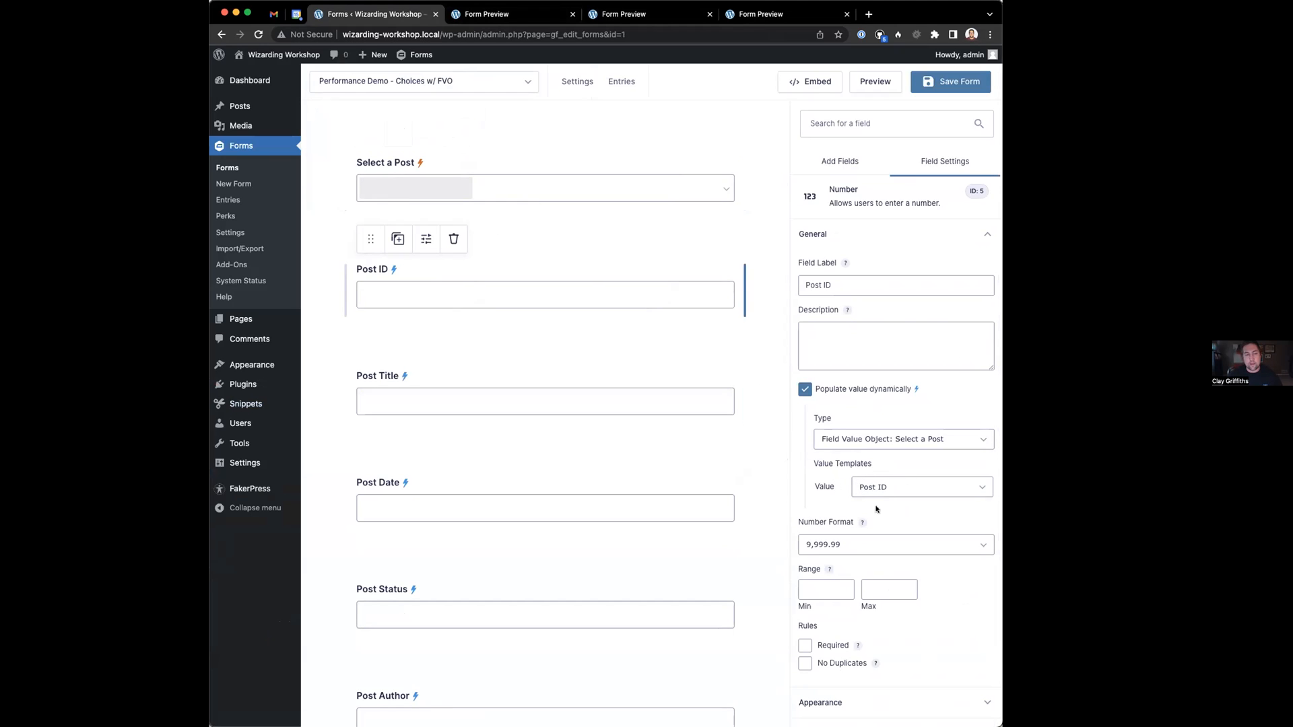
pyautogui.scroll(-1, 431, 300)
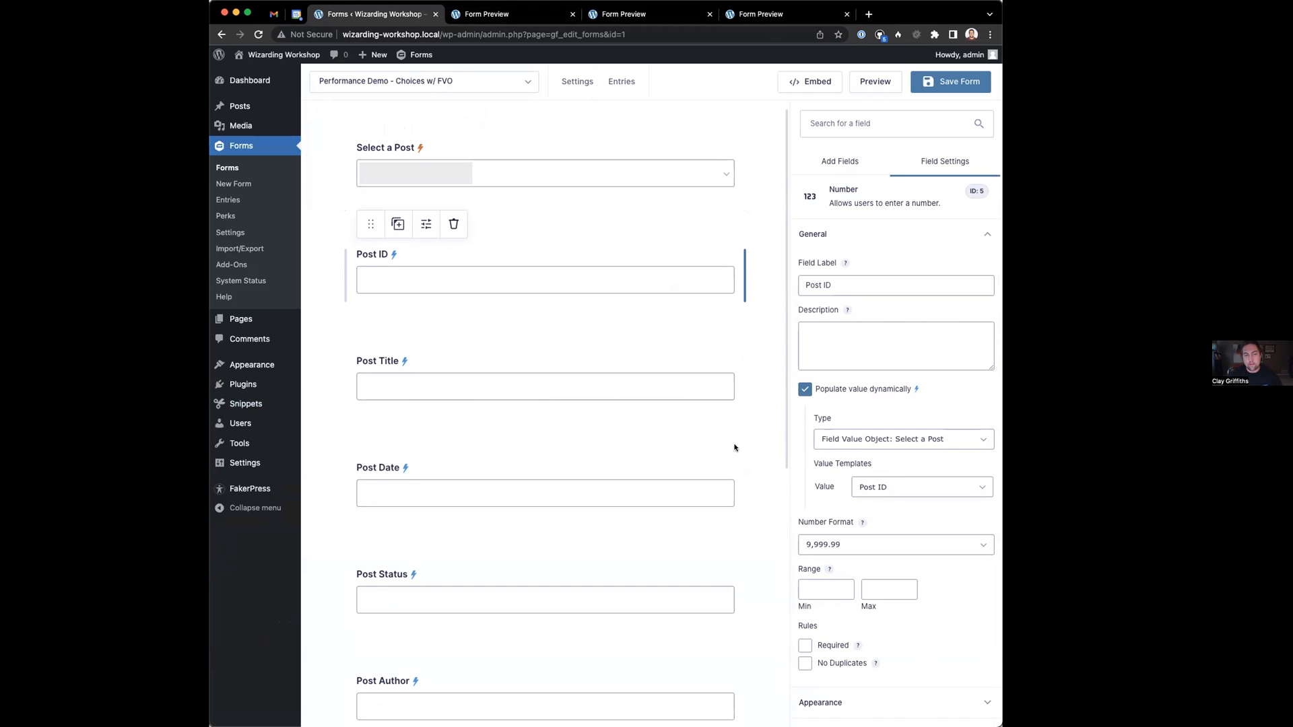
pyautogui.click(650, 404)
pyautogui.click(433, 451)
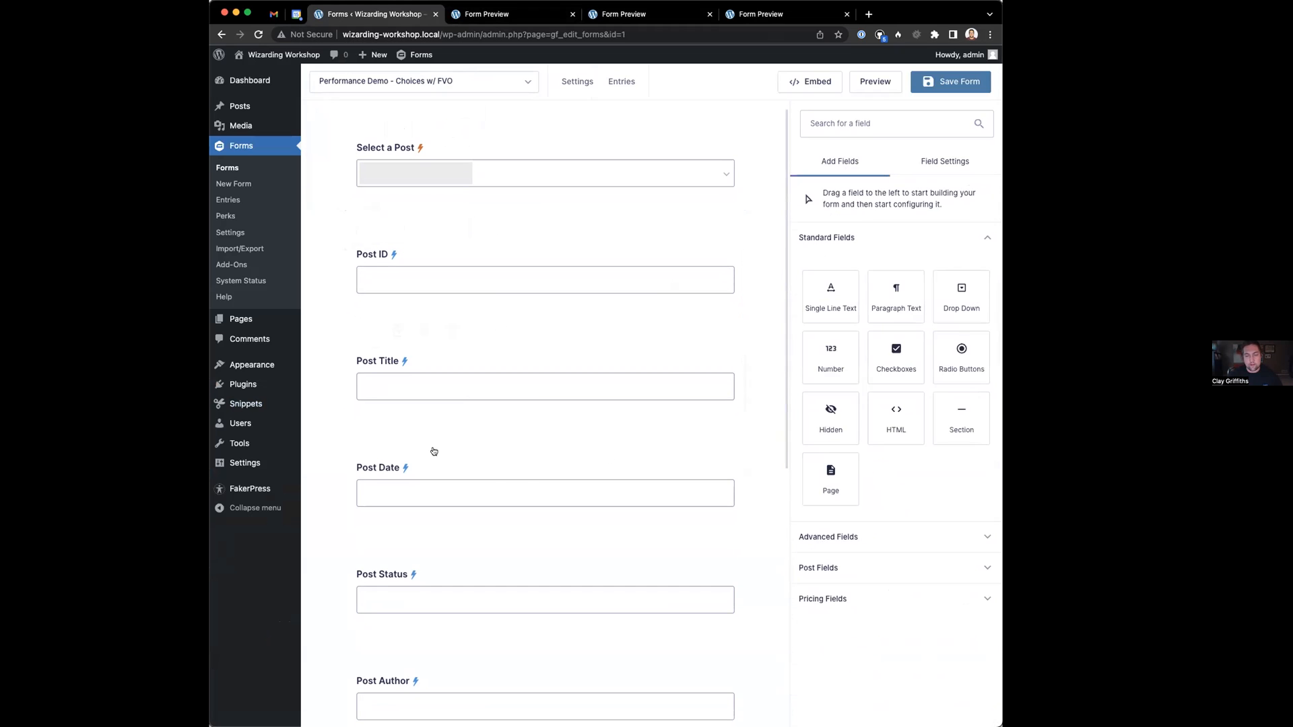
pyautogui.scroll(-10, 525, 559)
pyautogui.scroll(10, 503, 514)
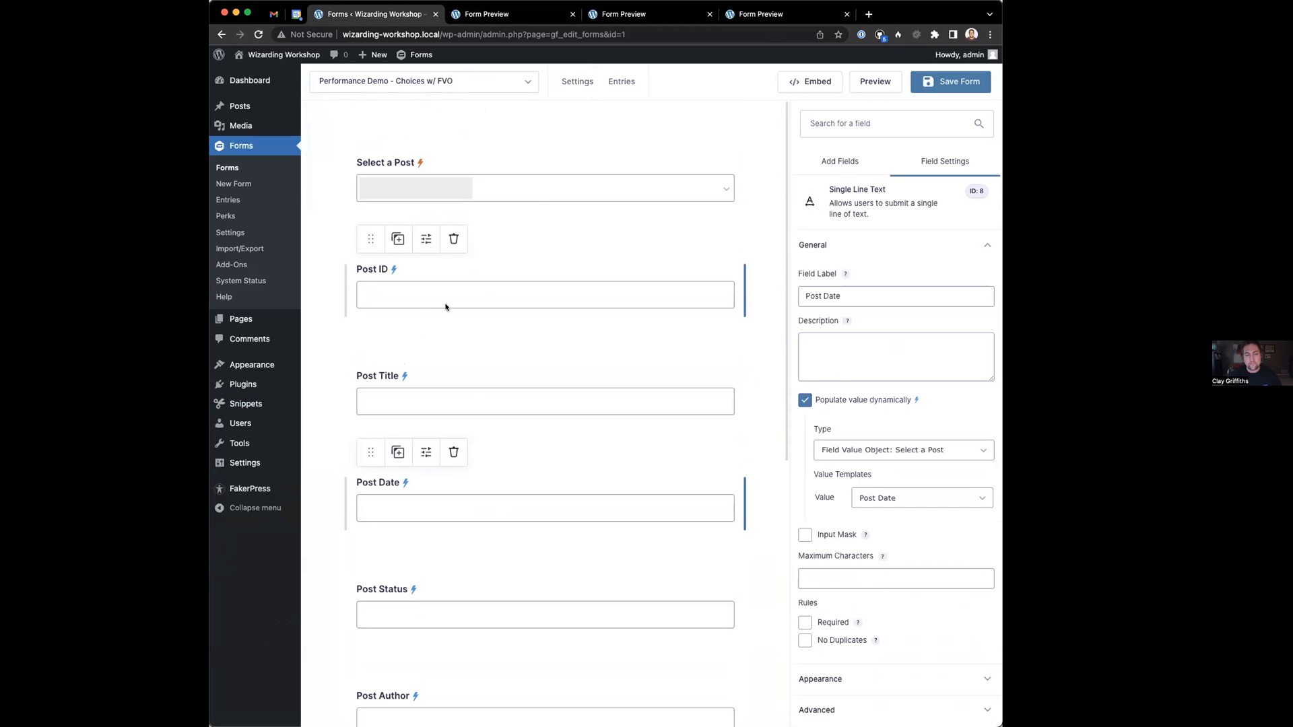
pyautogui.click(447, 300)
pyautogui.click(462, 81)
pyautogui.click(499, 14)
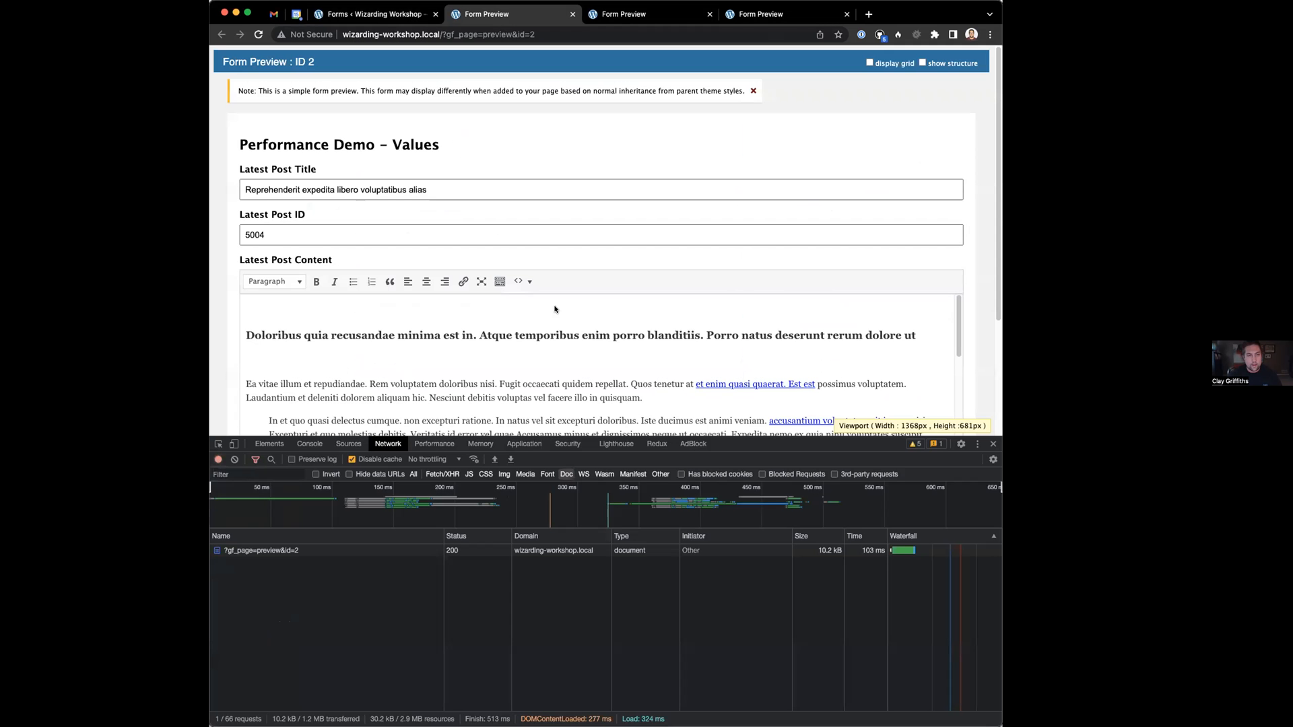
# Close the Values preview and reload the Choices w/ FVO preview to time it
pyautogui.click(601, 15)
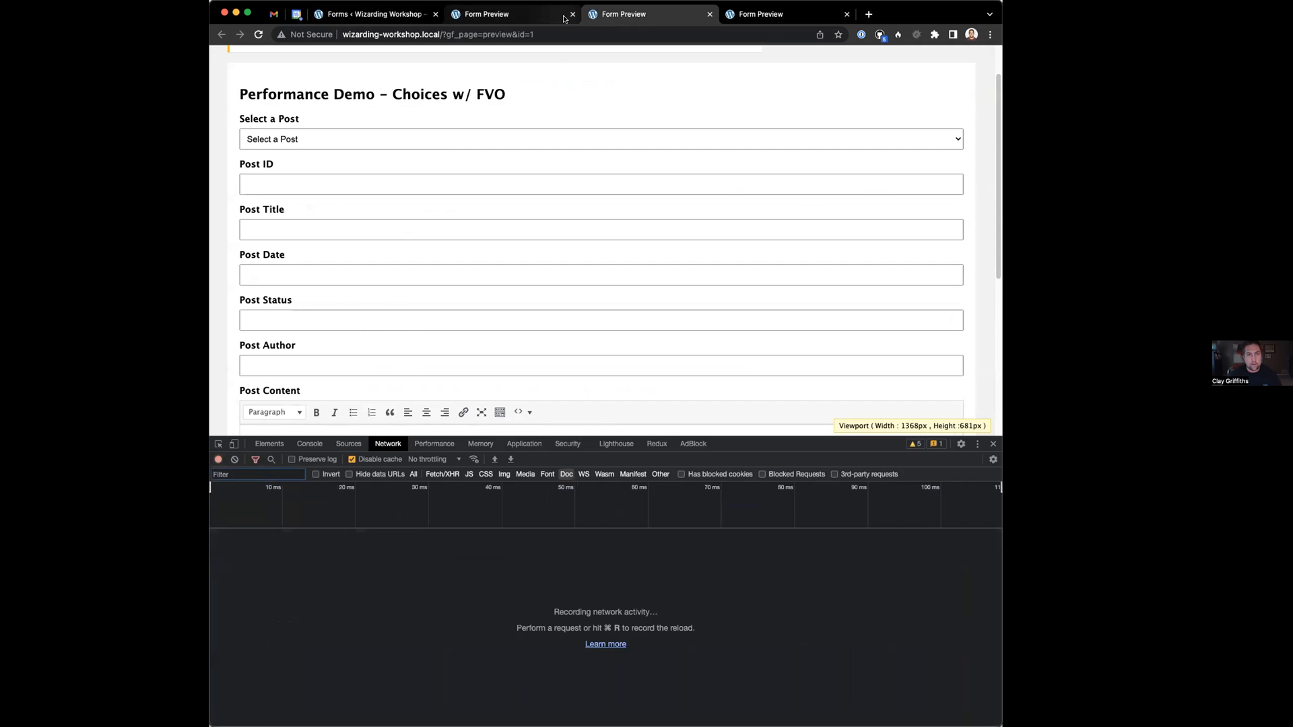
pyautogui.click(572, 14)
pyautogui.press('super+r')
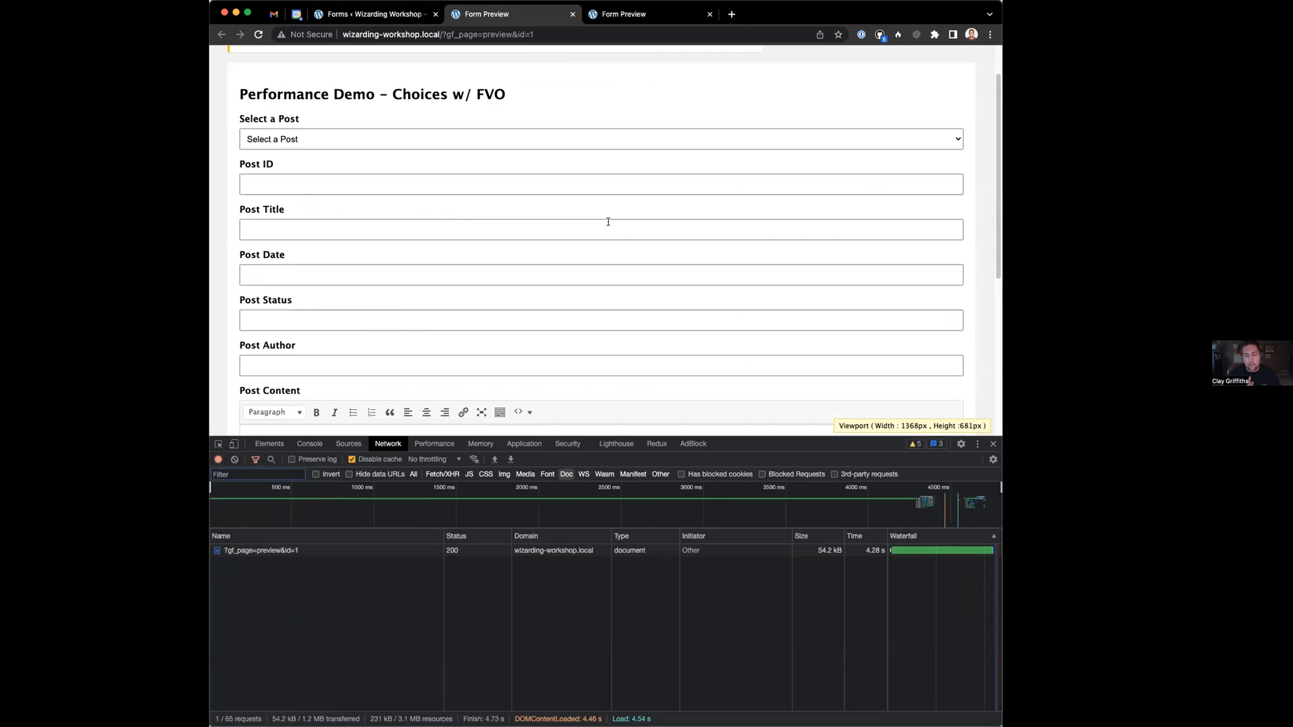
# Open and dismiss the Select a Post list twice, then filter the network log to Fetch/XHR
pyautogui.click(337, 139)
pyautogui.scroll(-20, 489, 301)
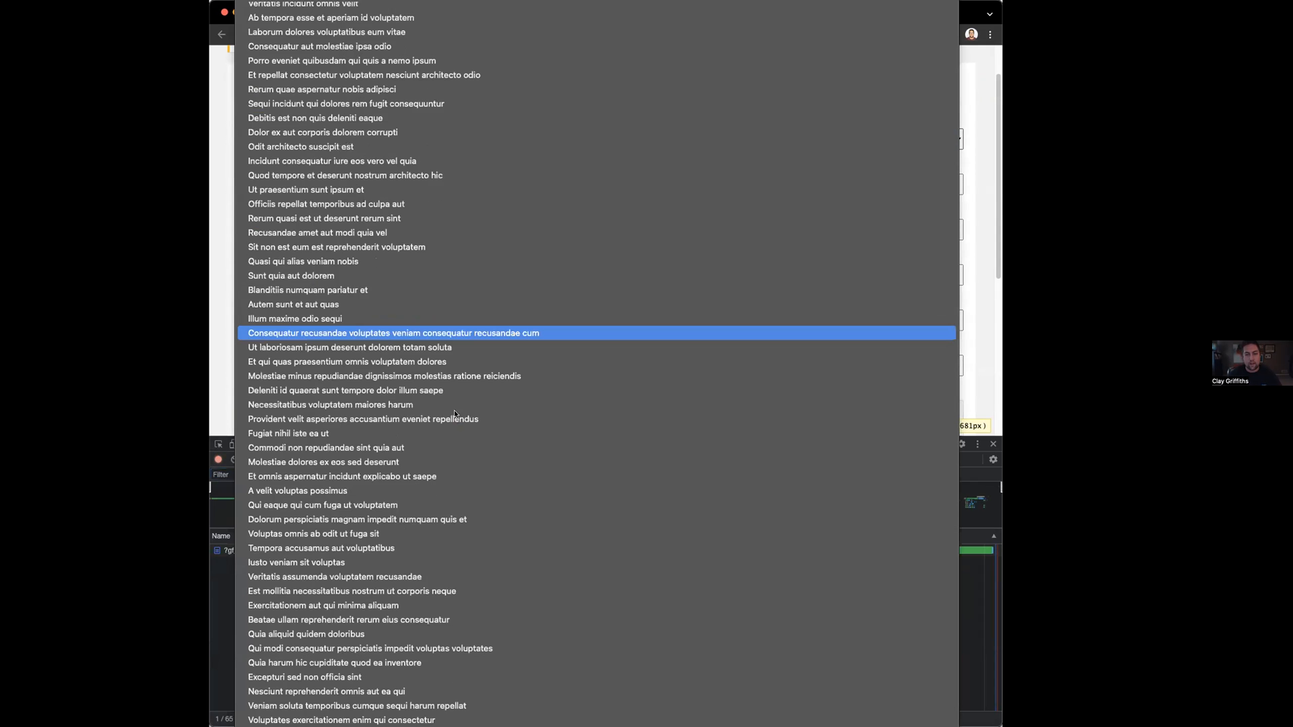
pyautogui.scroll(-10, 466, 506)
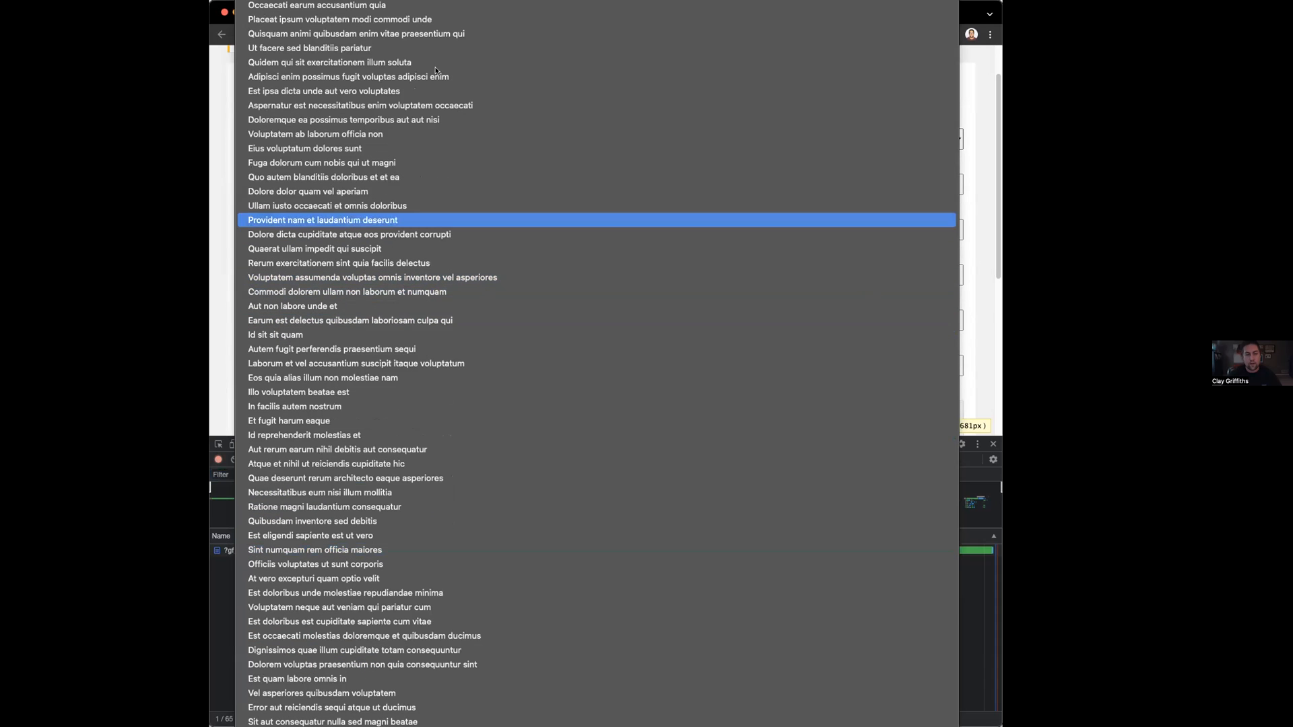
pyautogui.press('Escape')
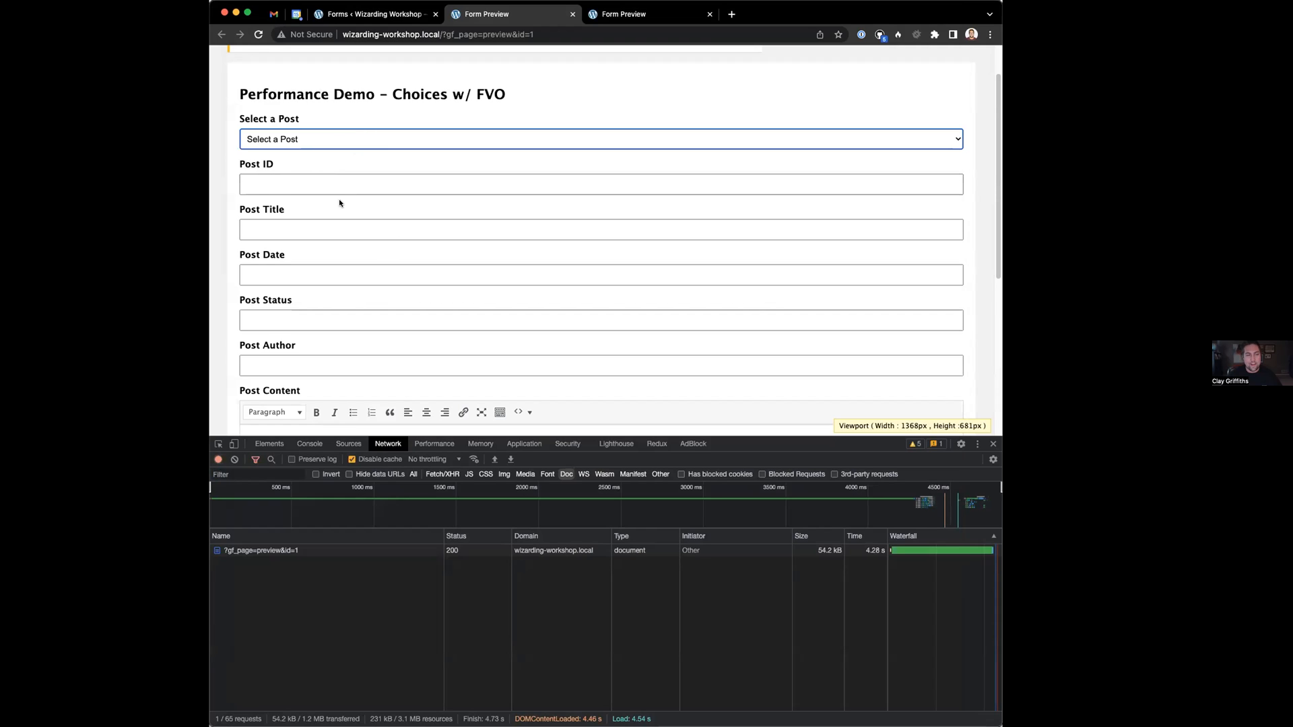
pyautogui.click(302, 139)
pyautogui.press('Escape')
pyautogui.click(429, 476)
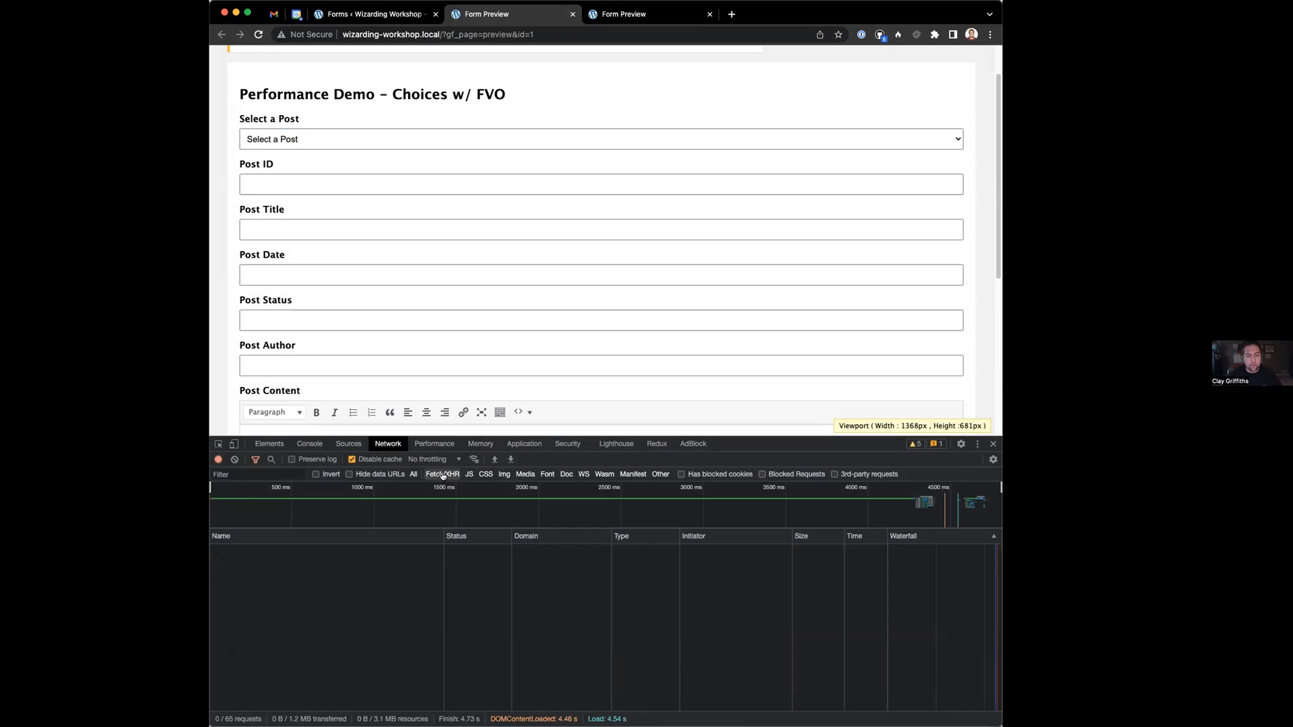
# Pick Sample Page and several other posts, ending on 'Ut atque tenetur qui reiciendis et' (post ID 8)
pyautogui.click(318, 140)
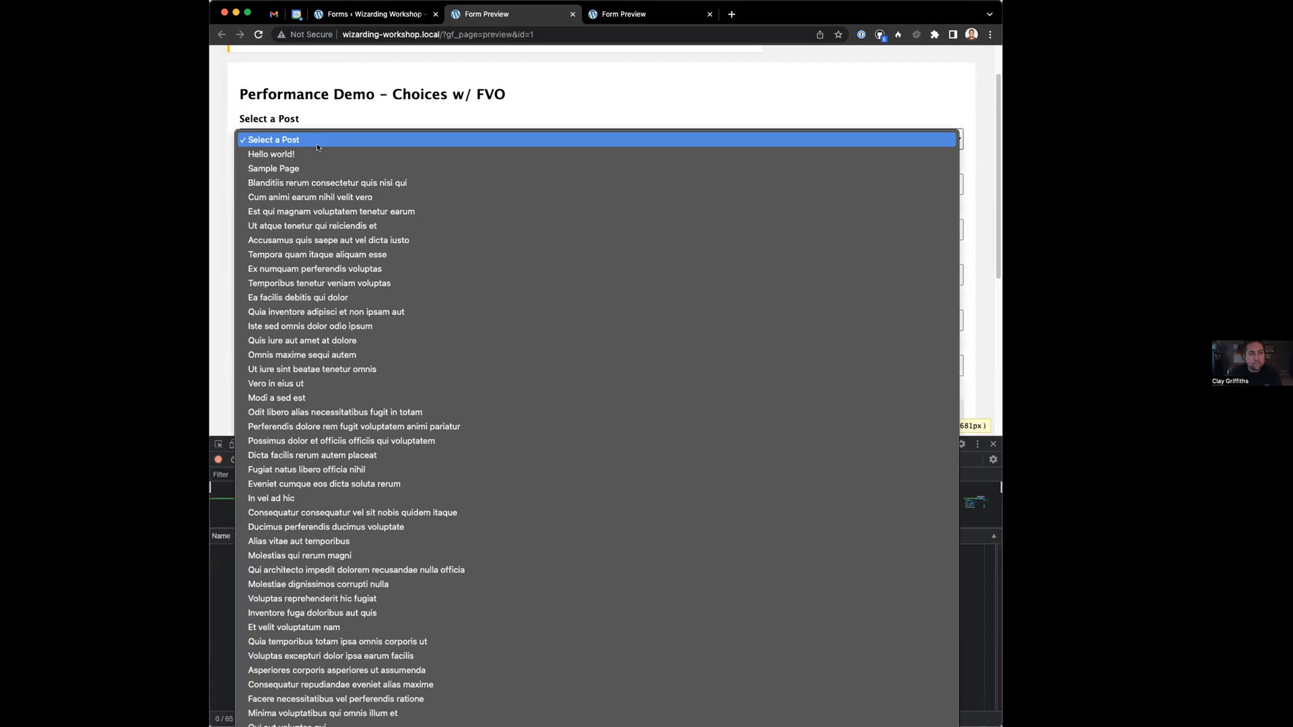
pyautogui.click(310, 169)
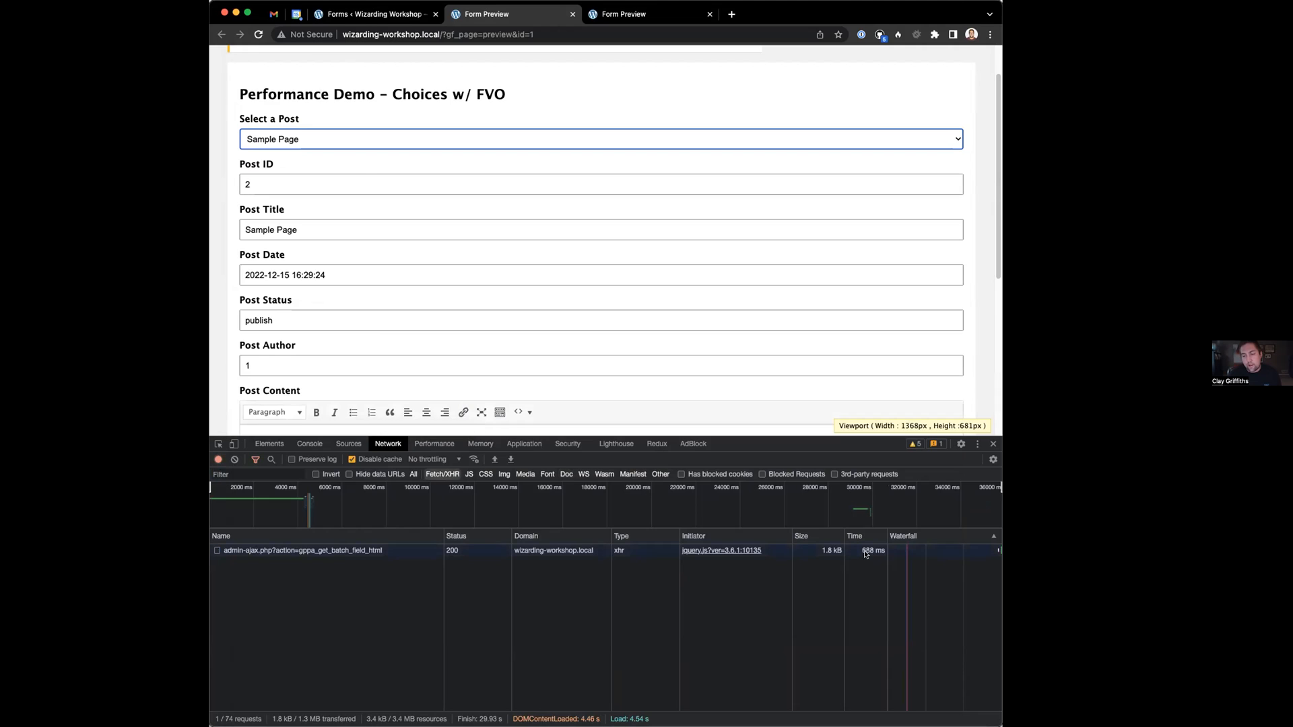
pyautogui.click(338, 140)
pyautogui.click(338, 150)
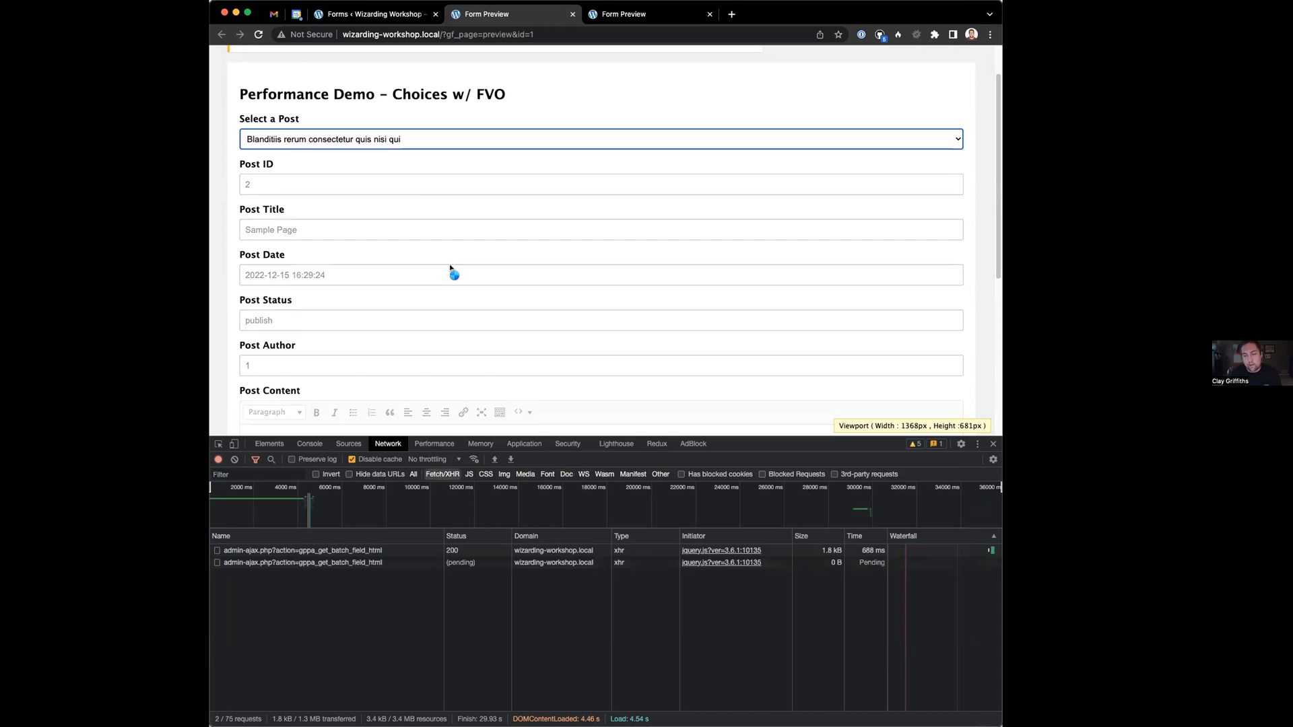
pyautogui.click(254, 139)
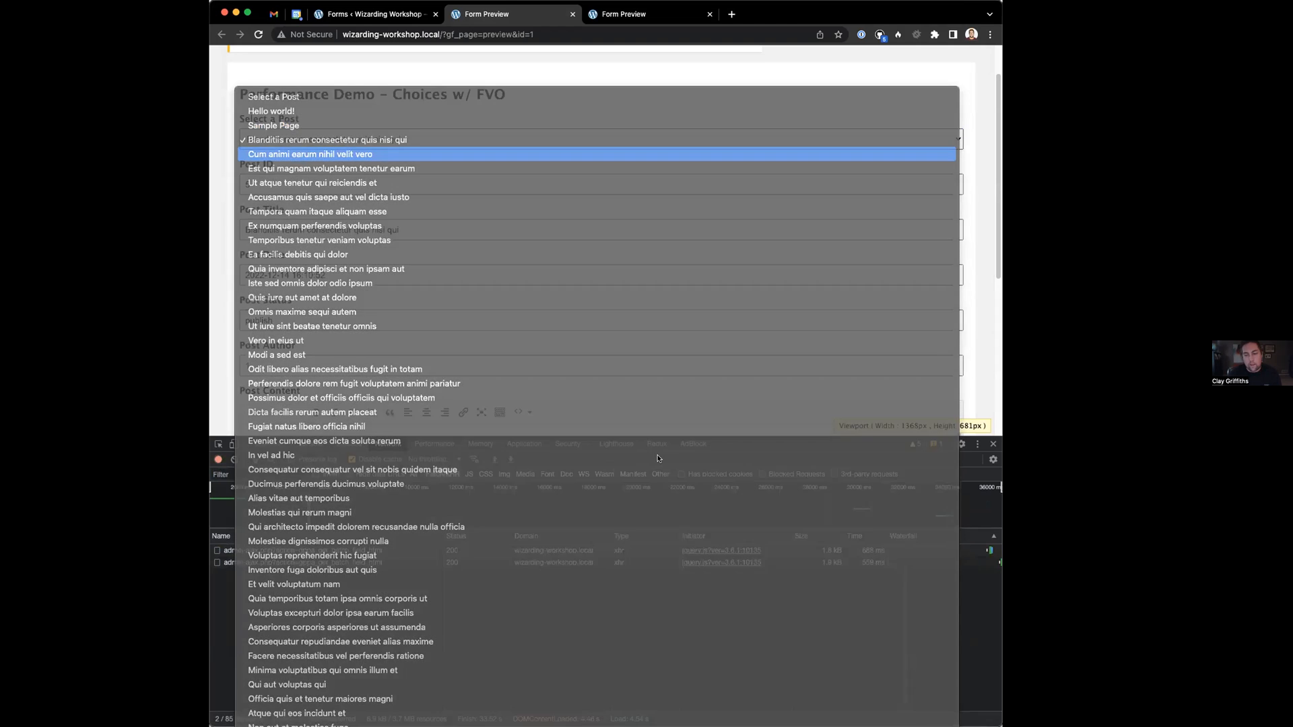
pyautogui.press('Return')
pyautogui.click(531, 109)
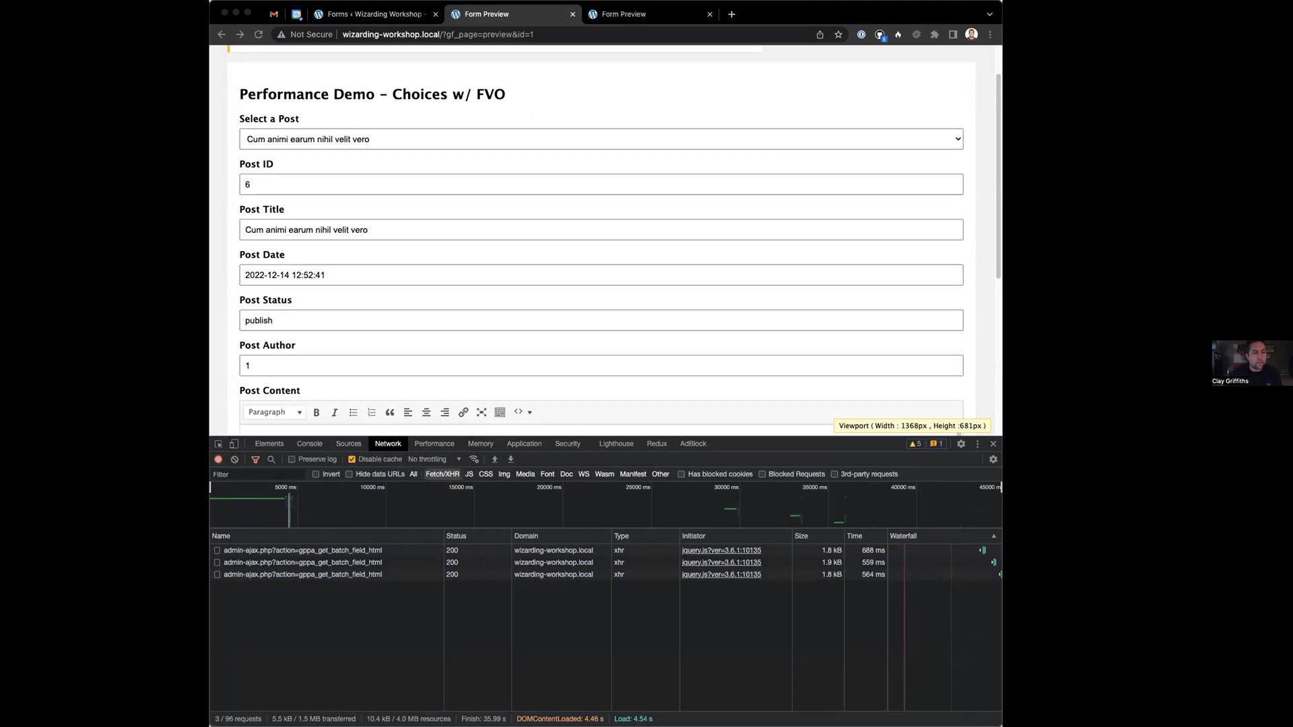
pyautogui.click(431, 139)
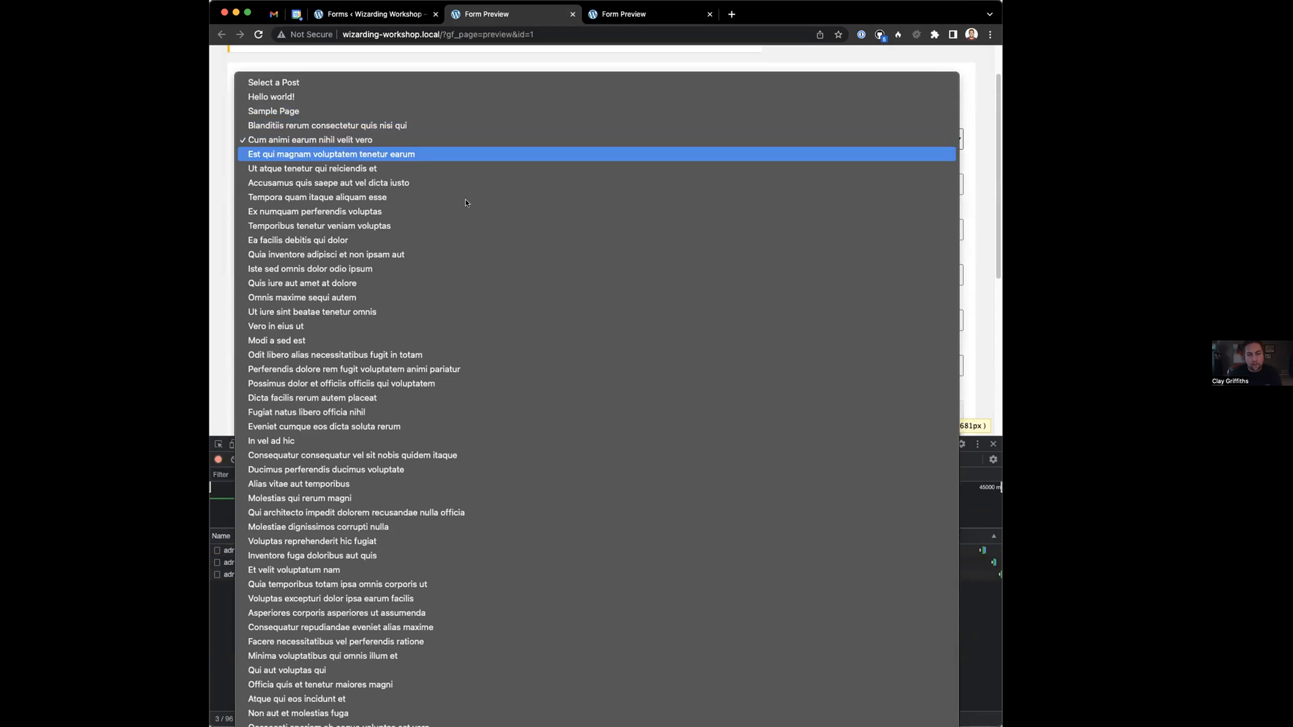
pyautogui.click(434, 155)
pyautogui.click(303, 140)
pyautogui.click(310, 155)
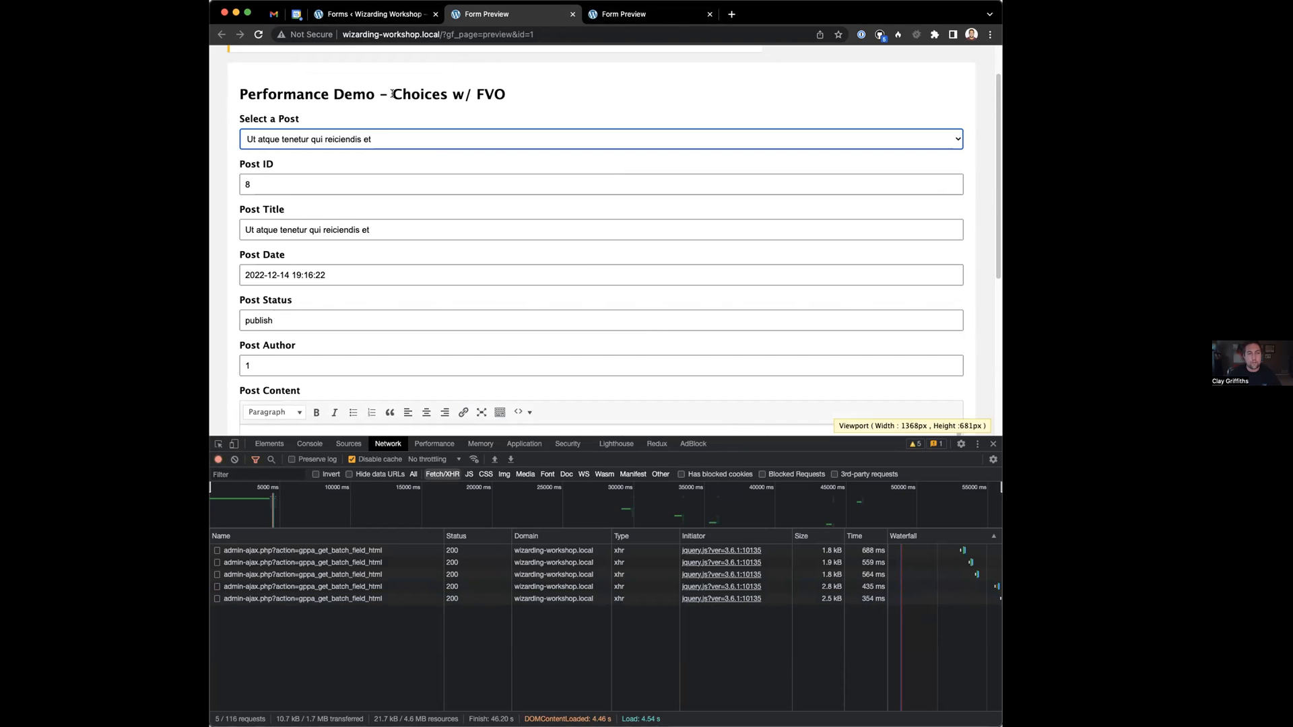
pyautogui.click(609, 16)
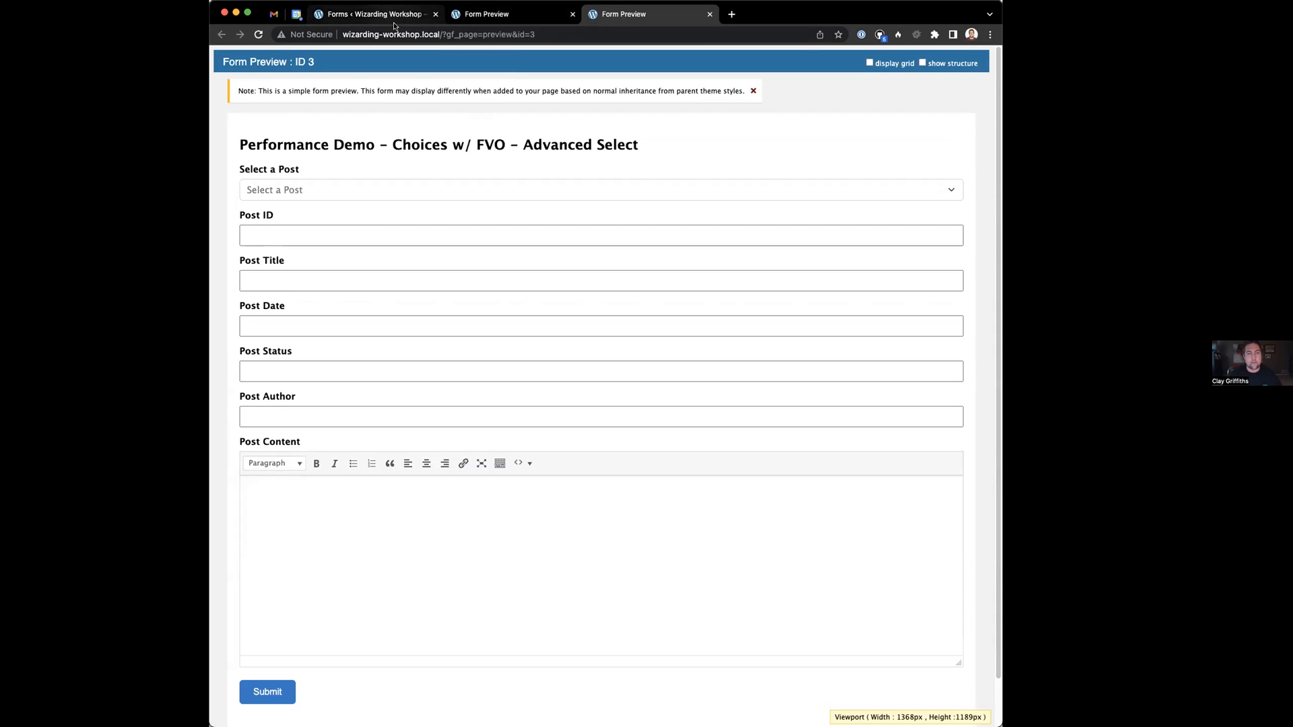
# Open developer tools on the Advanced Select preview's title and show the Network panel
pyautogui.rightClick(659, 144)
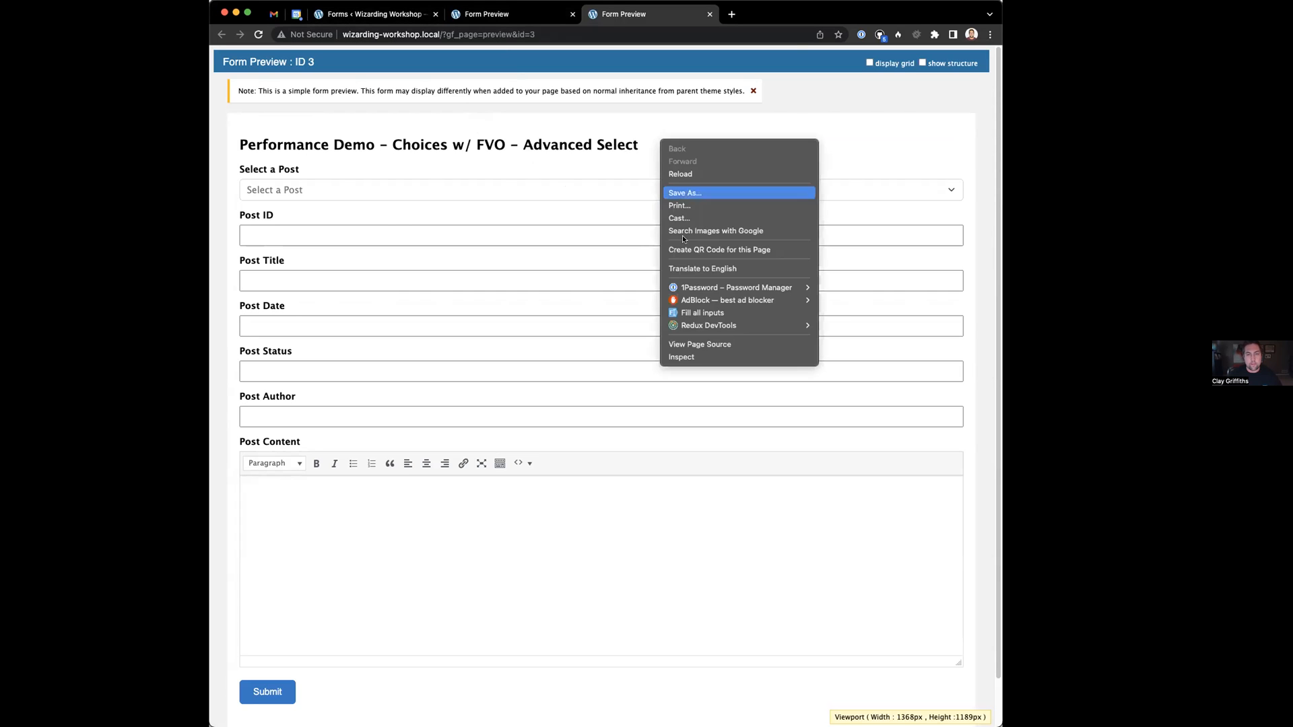
pyautogui.click(716, 350)
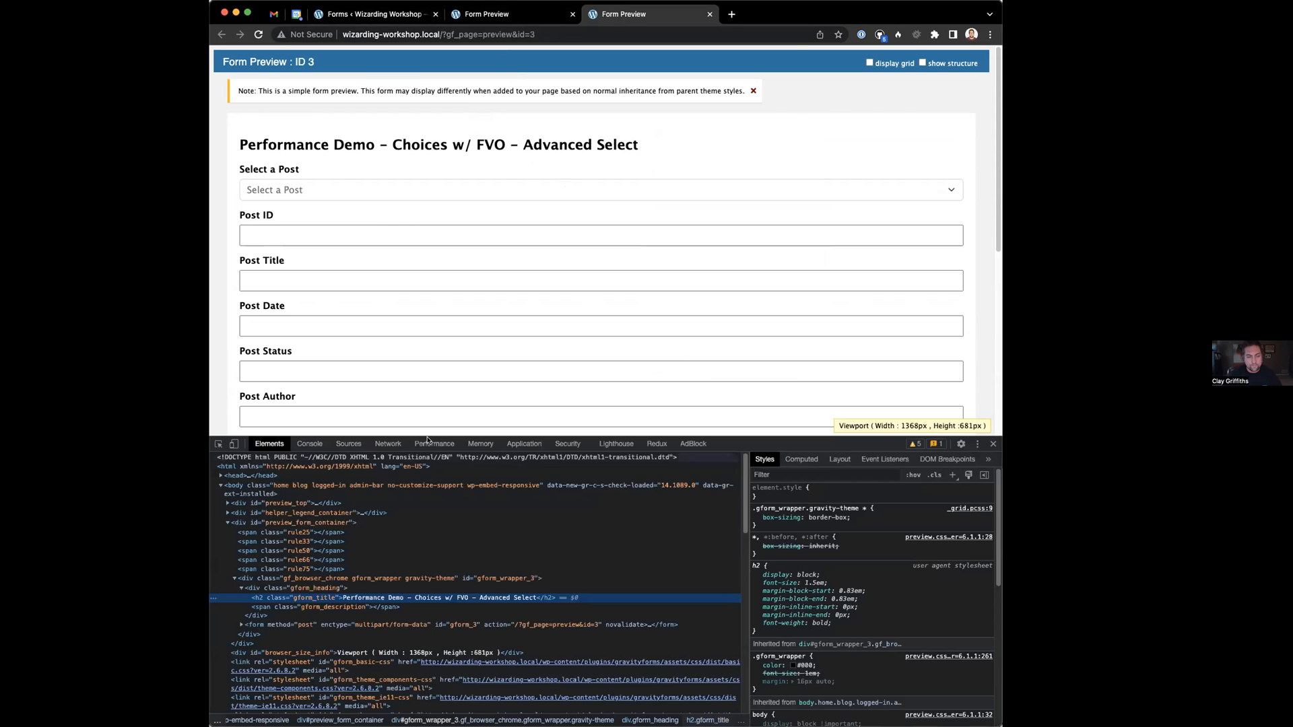
pyautogui.click(388, 444)
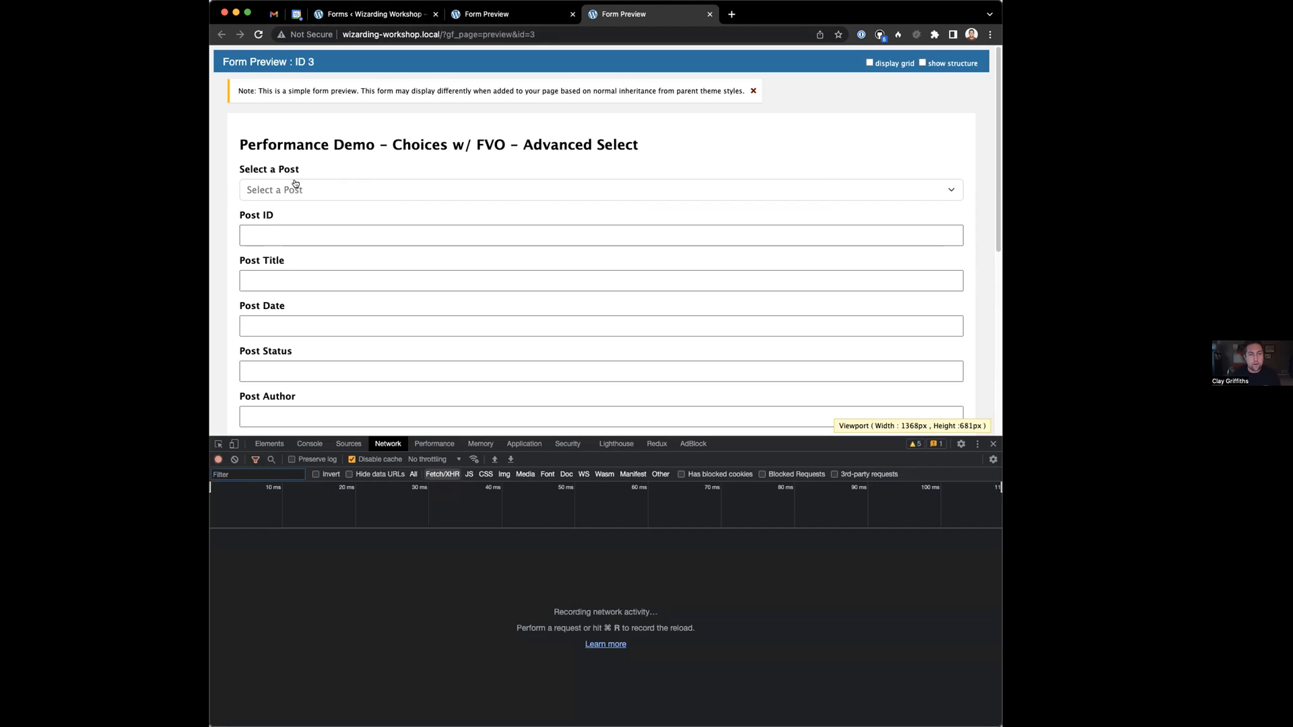
# Switch the form editor to the Performance Demo - Choices w/ FVO - Advanced Select form
pyautogui.click(372, 14)
pyautogui.click(408, 83)
pyautogui.click(409, 162)
# Expand the Select a Post field's Advanced, Appearance and Perks settings to check Enable Advanced Select
pyautogui.click(587, 257)
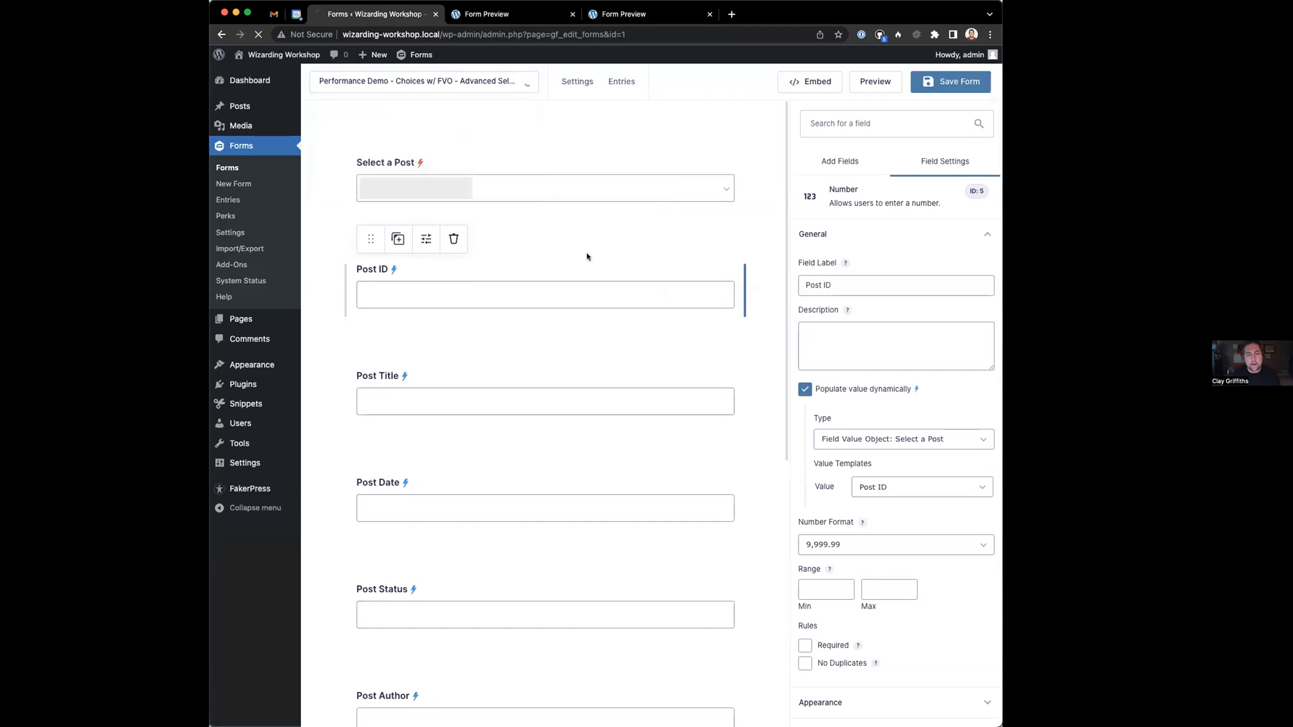
pyautogui.click(510, 180)
pyautogui.scroll(-3, 875, 472)
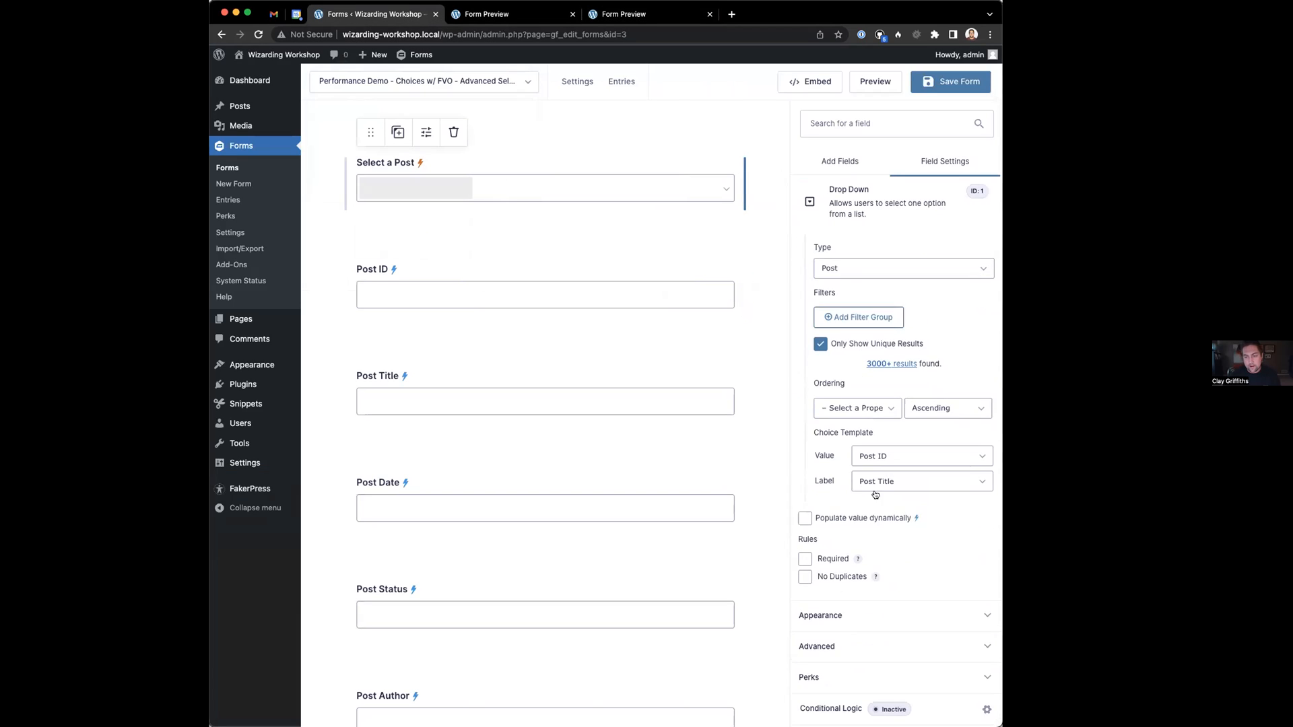
pyautogui.click(835, 647)
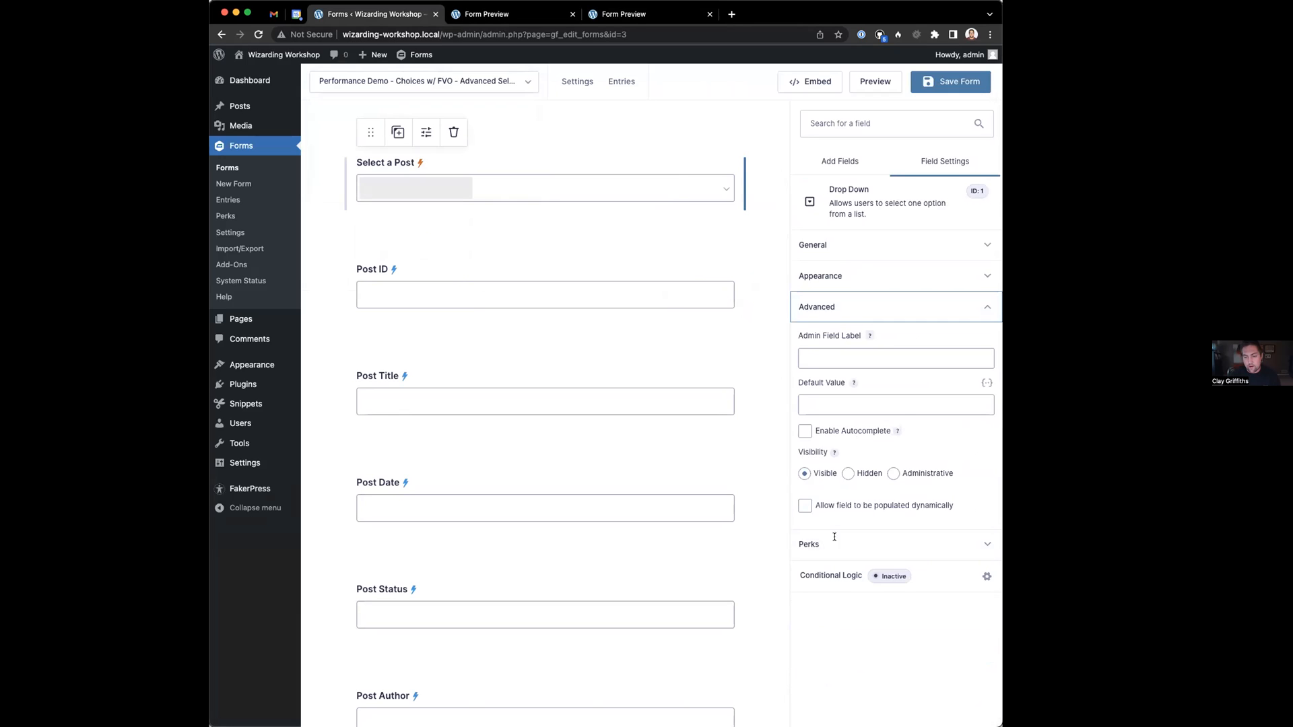
pyautogui.click(822, 277)
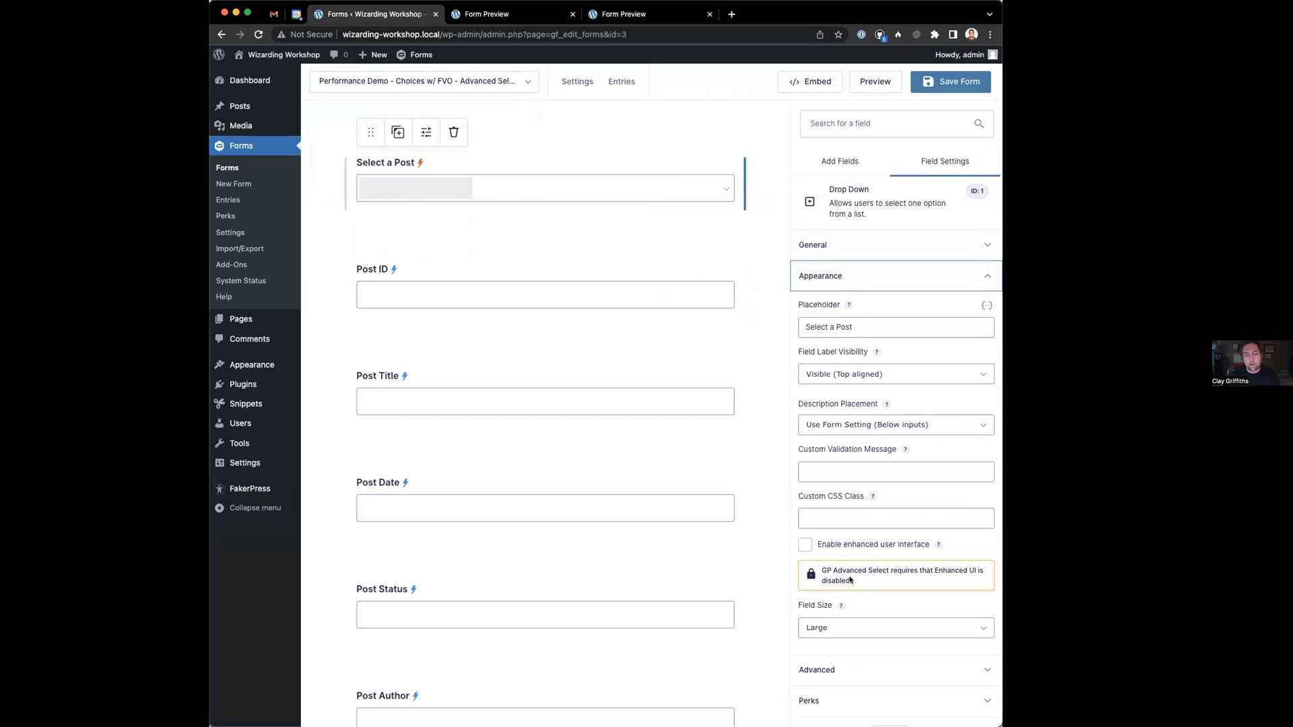
pyautogui.scroll(-1, 862, 480)
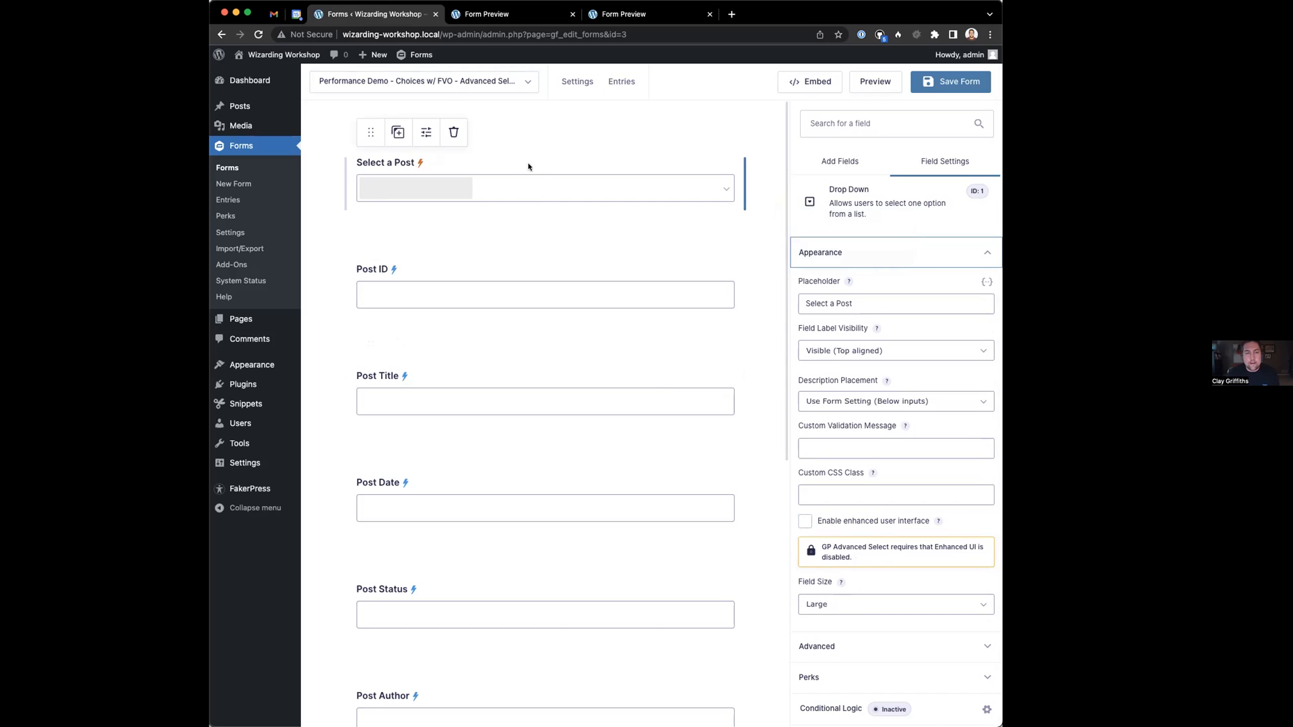
pyautogui.click(868, 671)
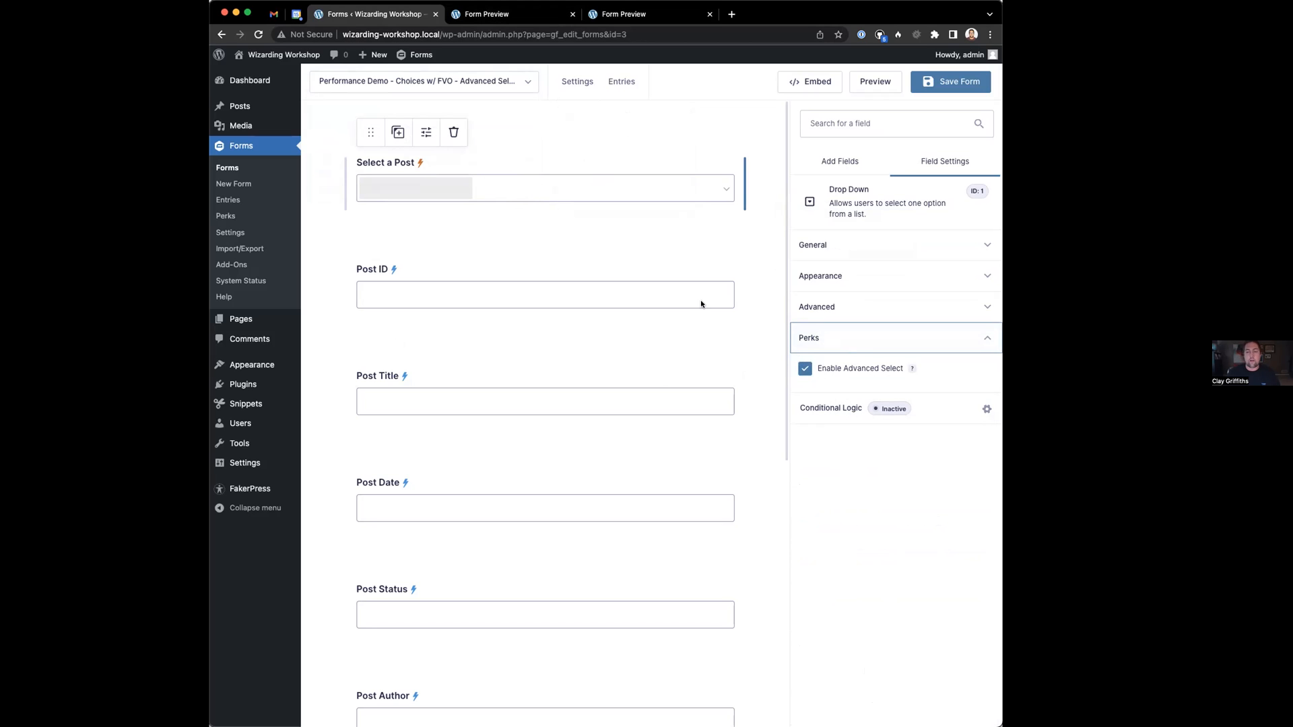
pyautogui.click(626, 13)
pyautogui.click(564, 33)
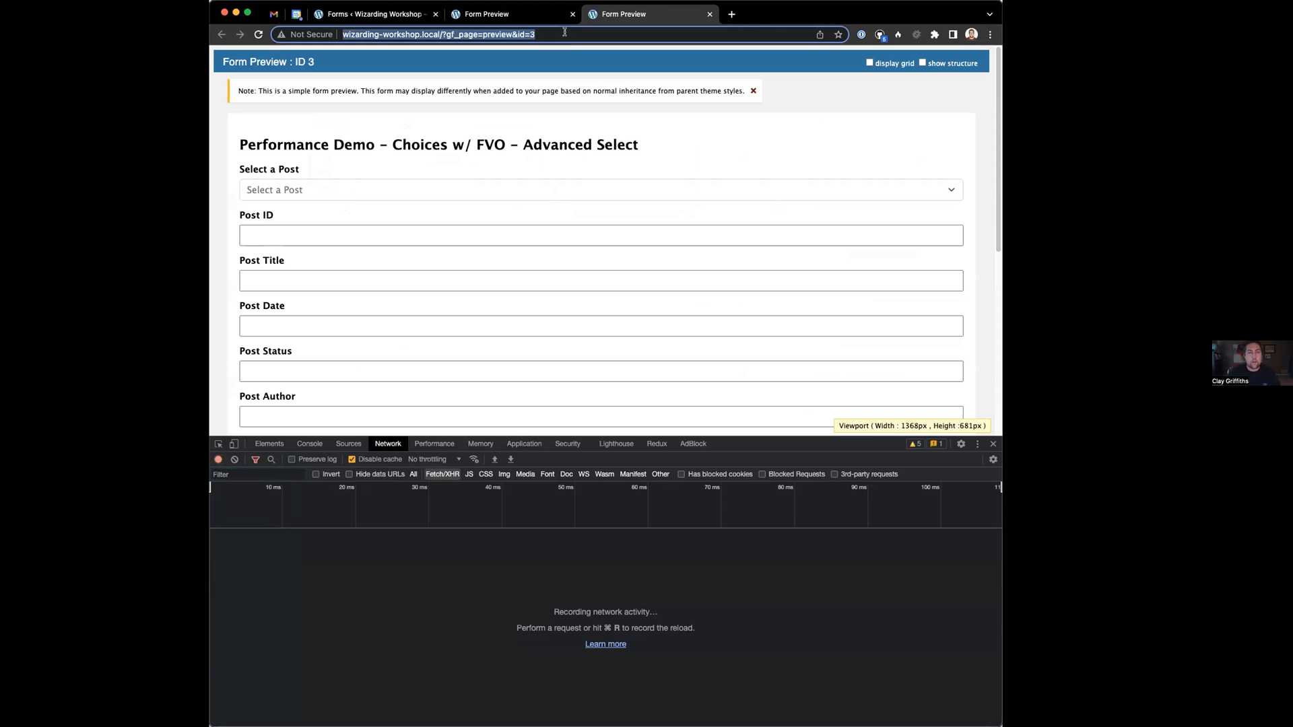
# Reload the Advanced Select and Choices w/ FVO previews with the network log filtered to Doc
pyautogui.press('Return')
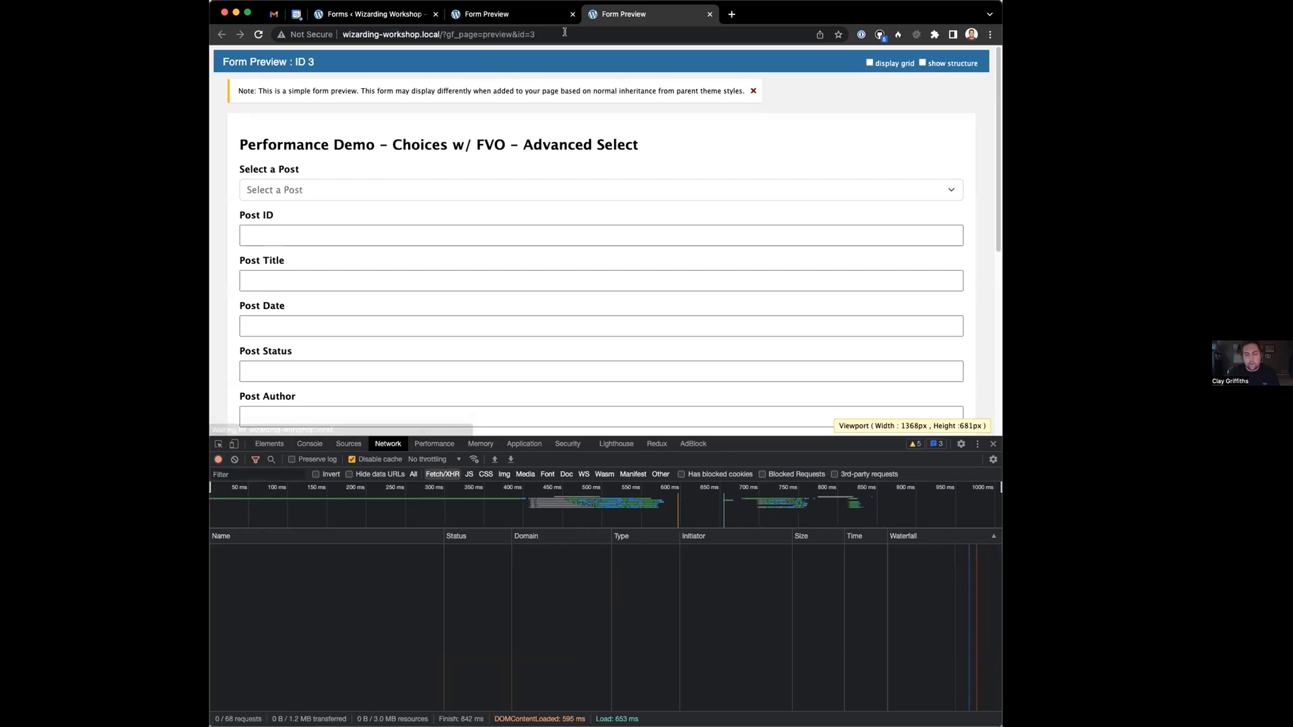
pyautogui.click(566, 475)
pyautogui.press('super+r')
pyautogui.press('super+r')
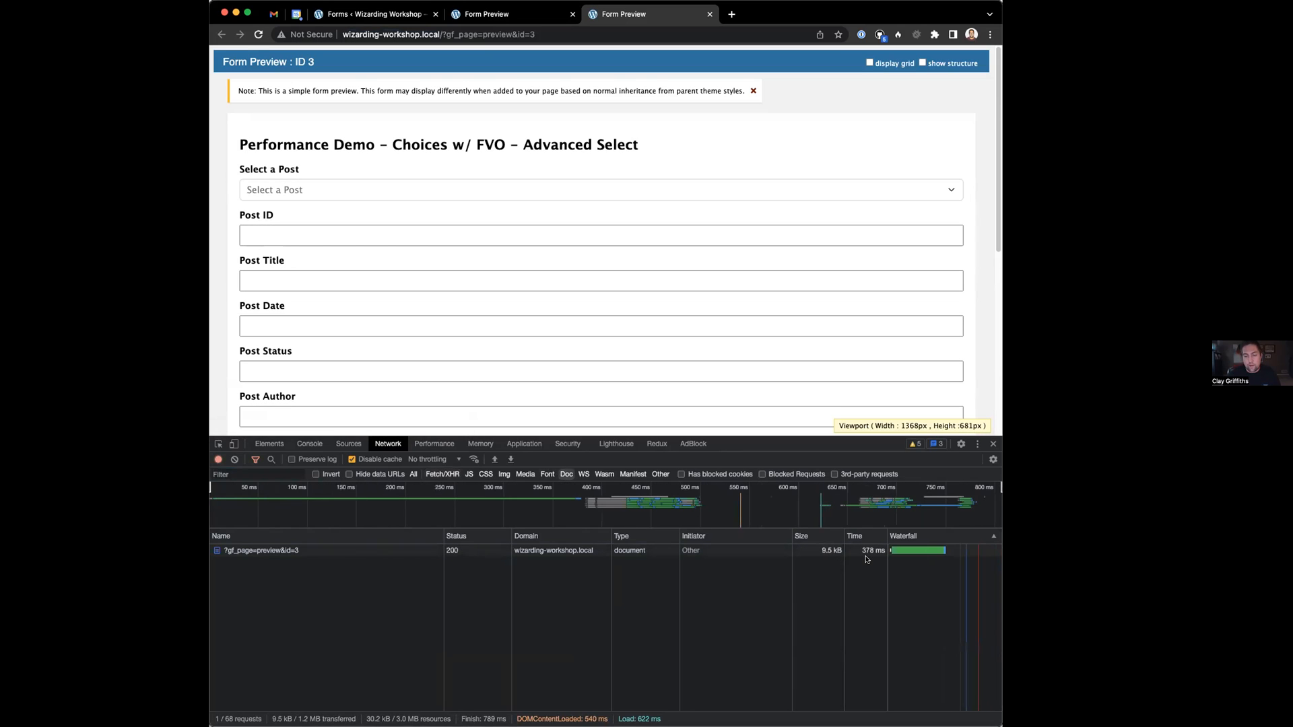
pyautogui.click(478, 15)
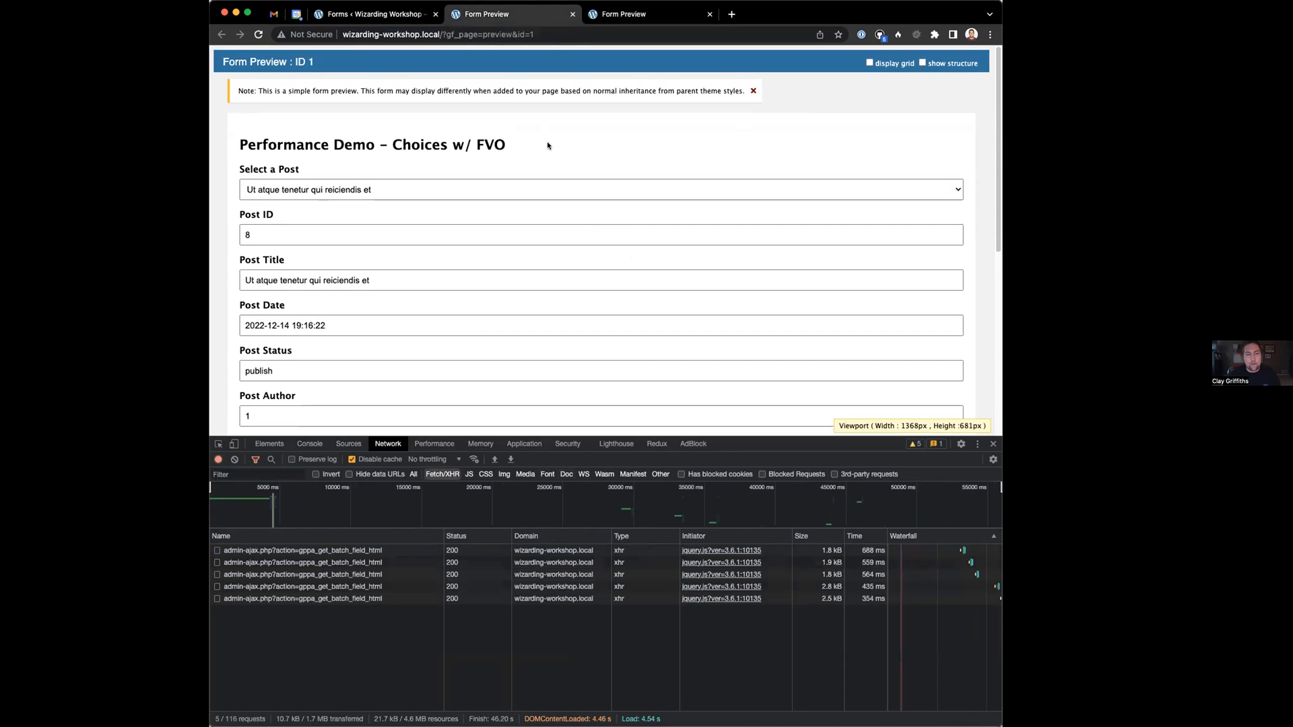
pyautogui.press('super+r')
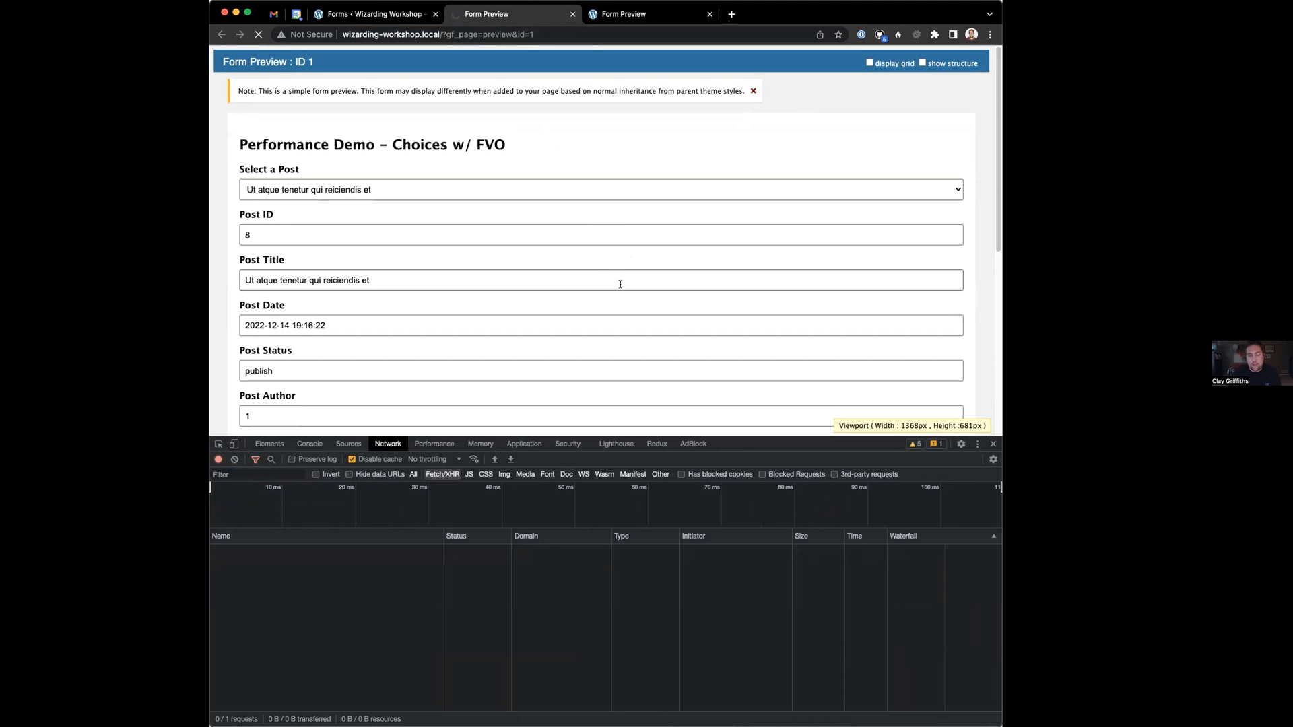
pyautogui.click(567, 474)
pyautogui.hotkey('ctrl', 'Tab')
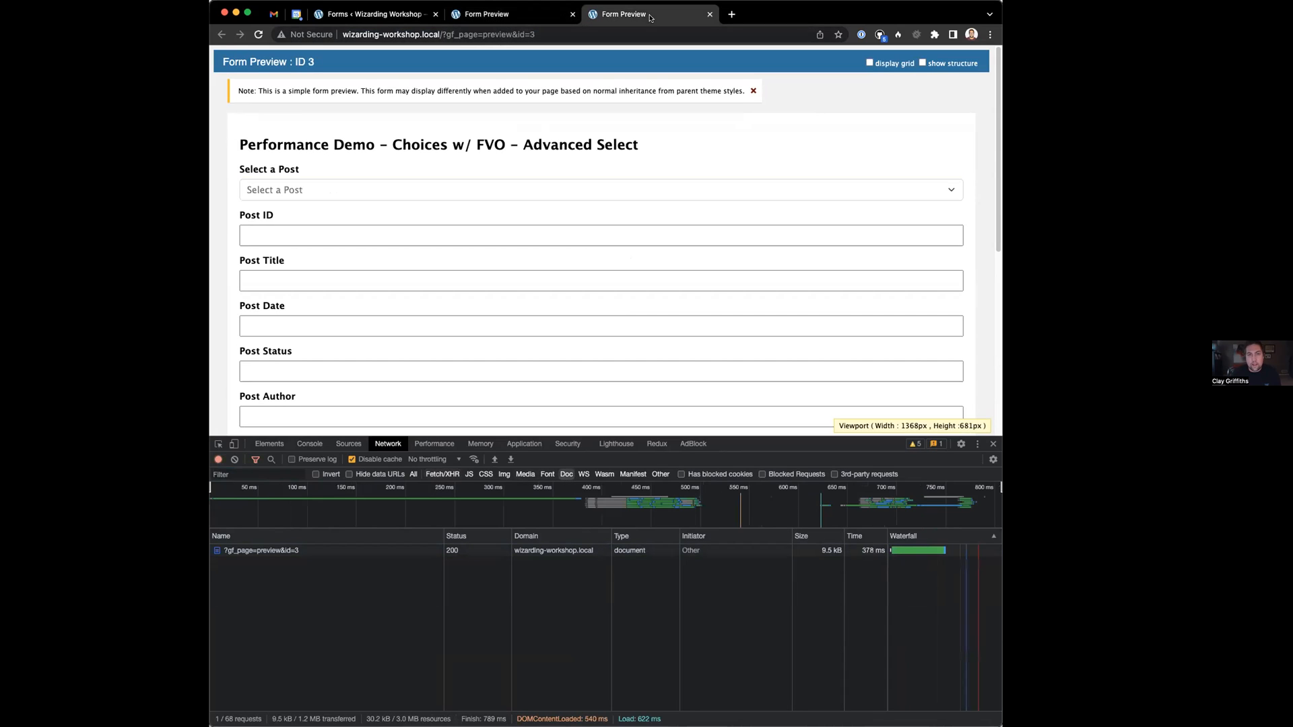
# Scroll the Advanced Select post list to the end, choose Sample Page, and show Fetch/XHR requests
pyautogui.click(294, 194)
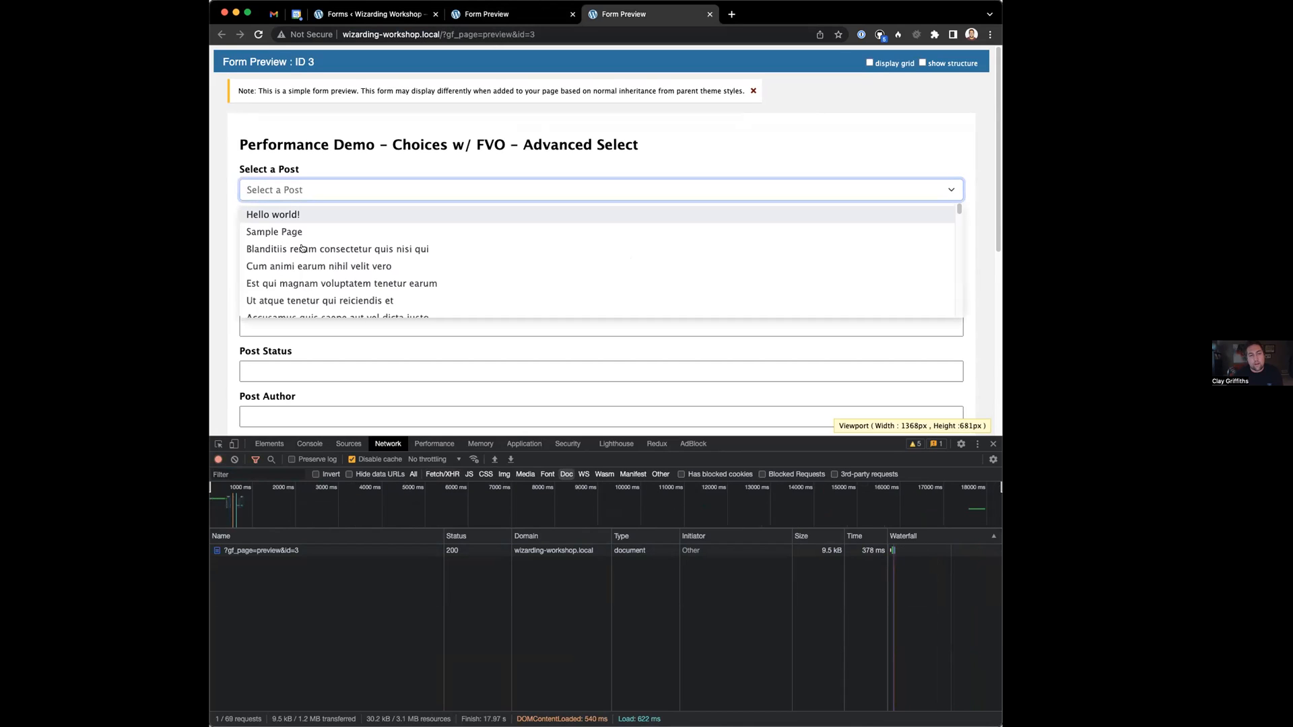
pyautogui.scroll(-1, 341, 239)
pyautogui.scroll(-1, 341, 241)
pyautogui.scroll(1, 340, 246)
pyautogui.moveTo(957, 208); pyautogui.dragTo(969, 327)
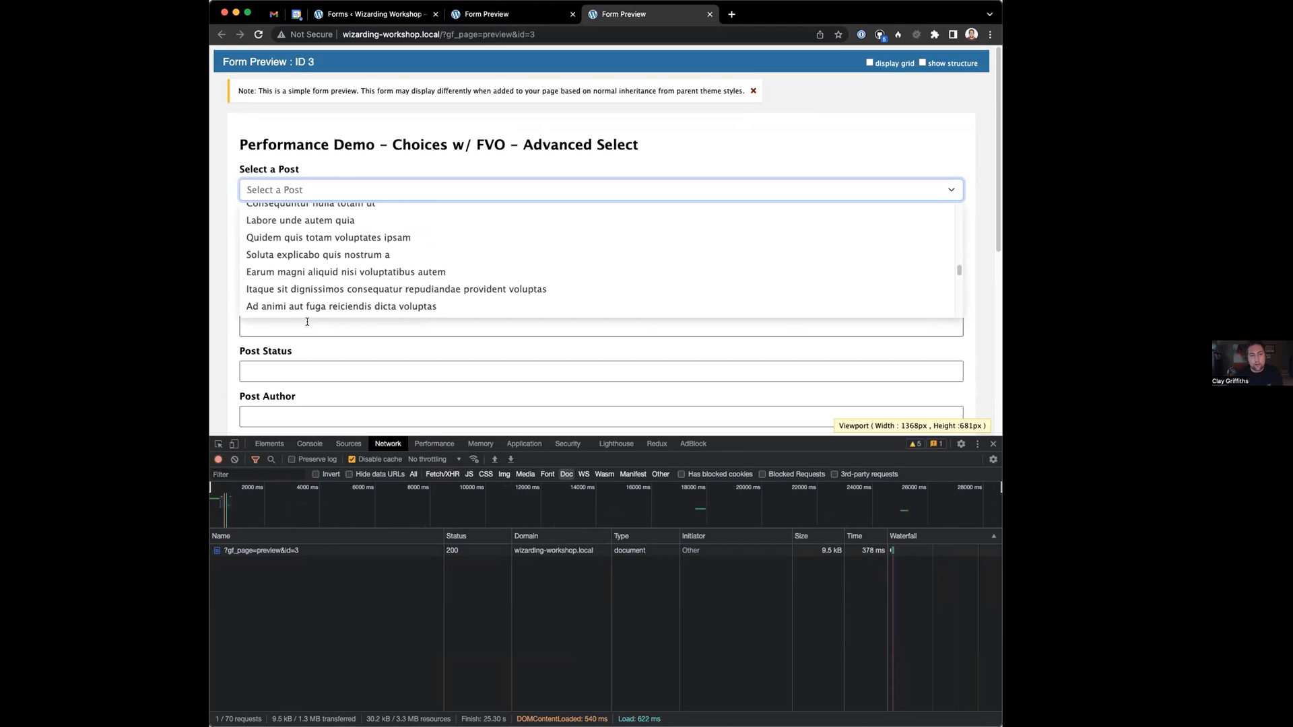
pyautogui.scroll(-3, 384, 267)
pyautogui.scroll(-4, 384, 268)
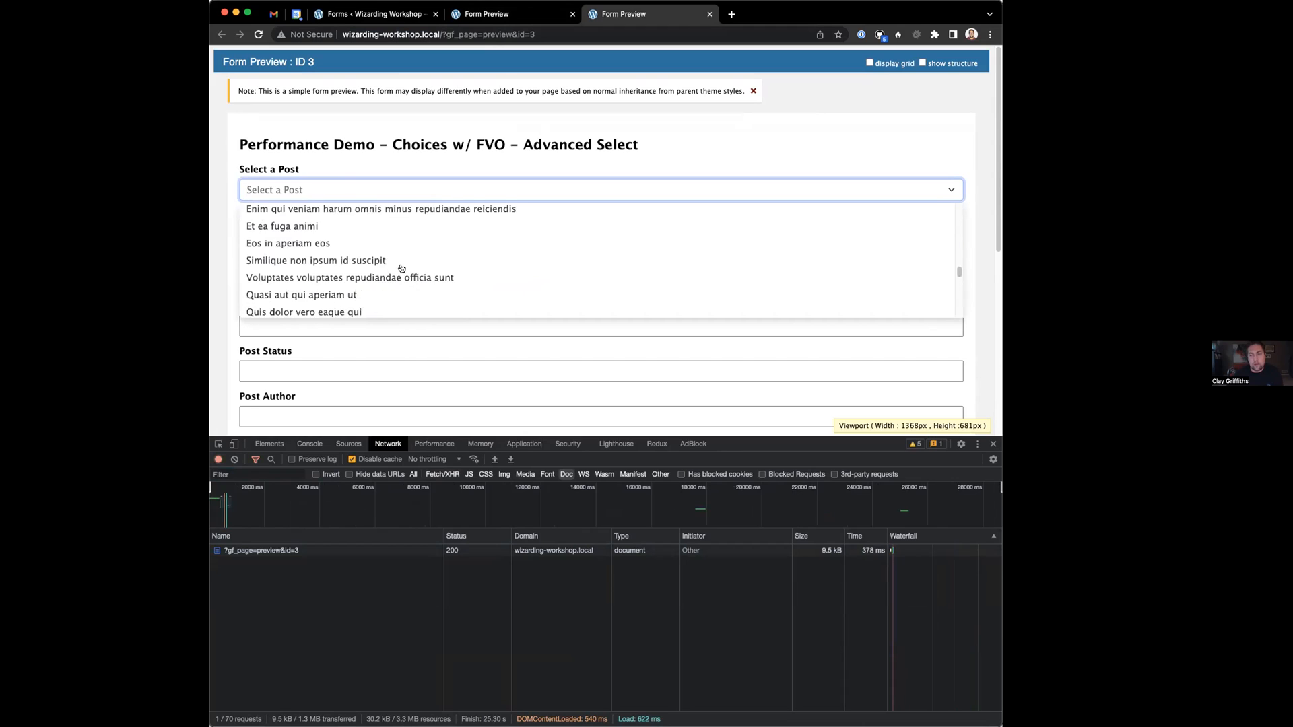
pyautogui.moveTo(959, 275); pyautogui.dragTo(962, 312)
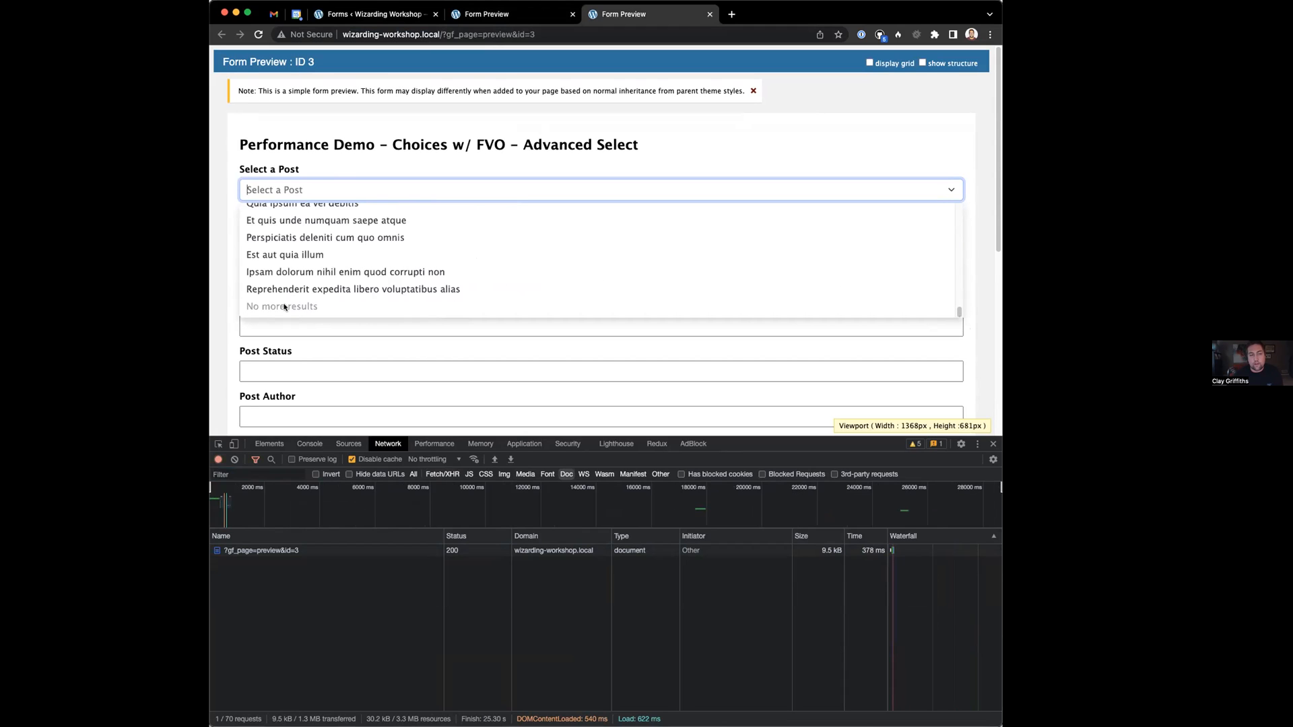
pyautogui.moveTo(955, 315); pyautogui.dragTo(956, 190)
pyautogui.click(295, 232)
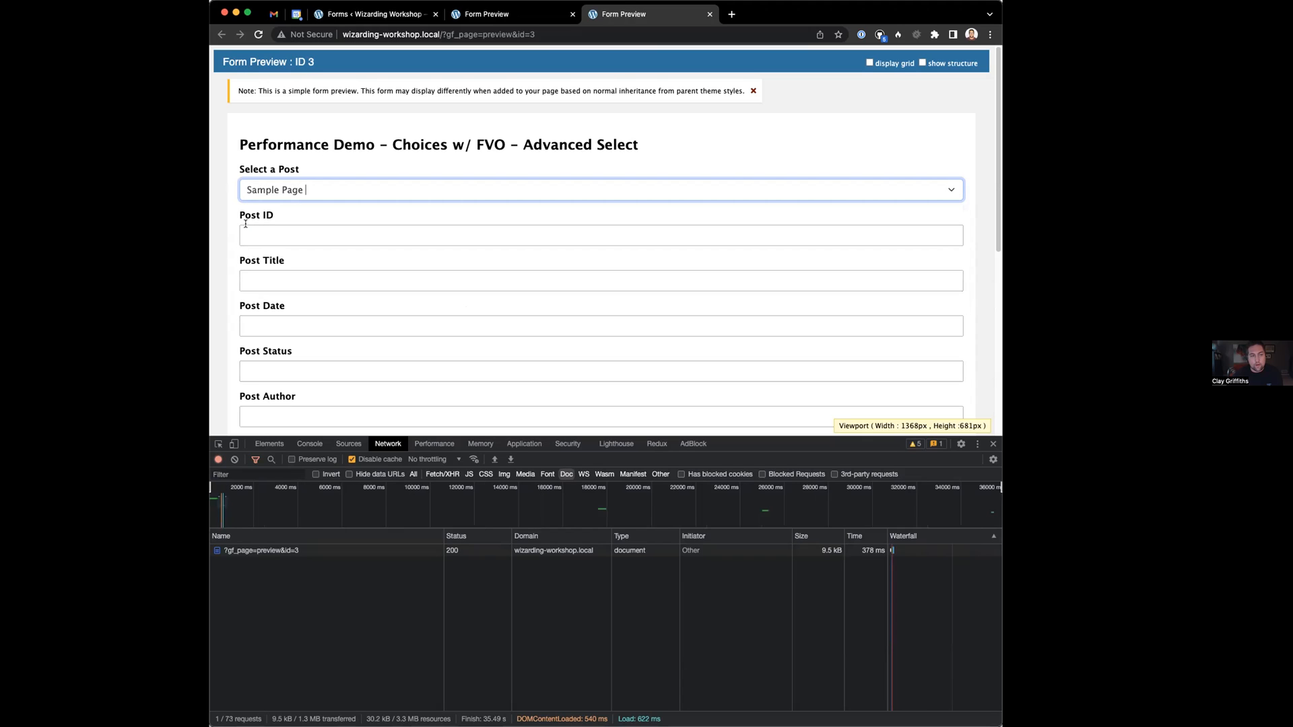
pyautogui.scroll(-2, 323, 337)
pyautogui.click(443, 474)
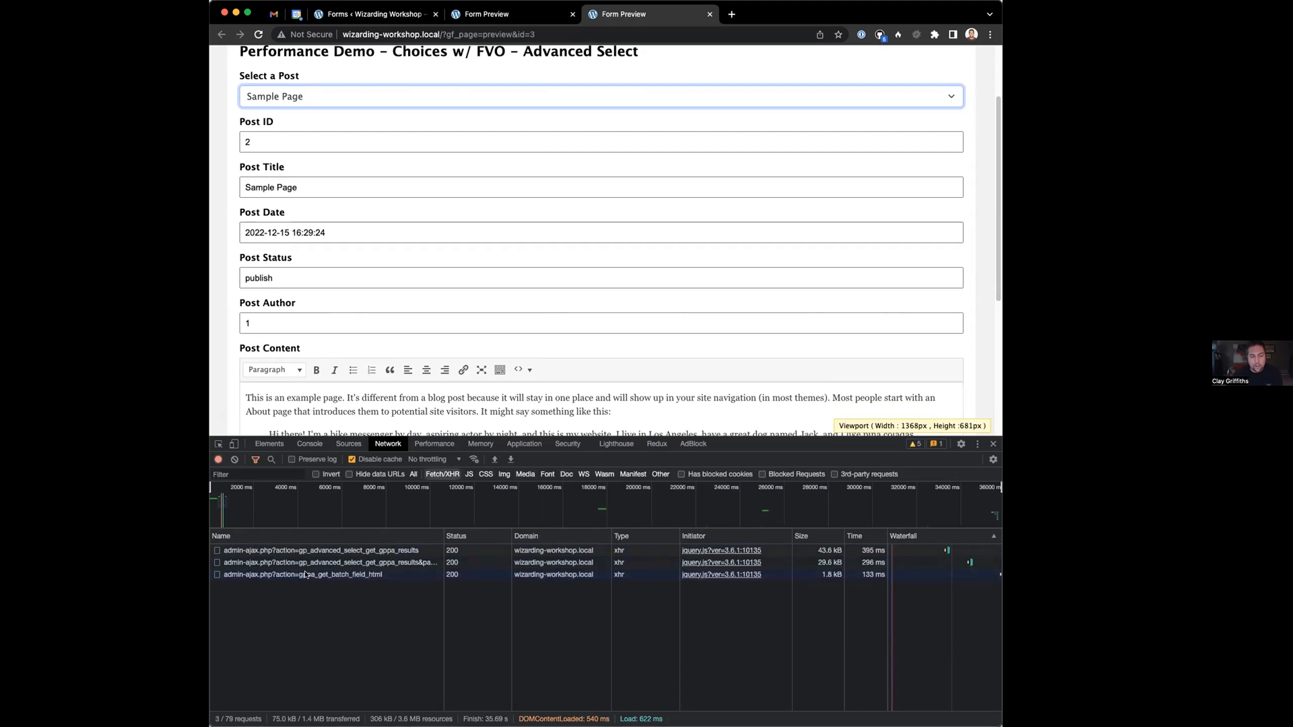
# Reopen and close the post list keeping Sample Page (Post ID 2) selected
pyautogui.scroll(2, 337, 163)
pyautogui.click(297, 171)
pyautogui.click(310, 164)
pyautogui.moveTo(298, 170); pyautogui.dragTo(270, 170)
pyautogui.click(270, 170)
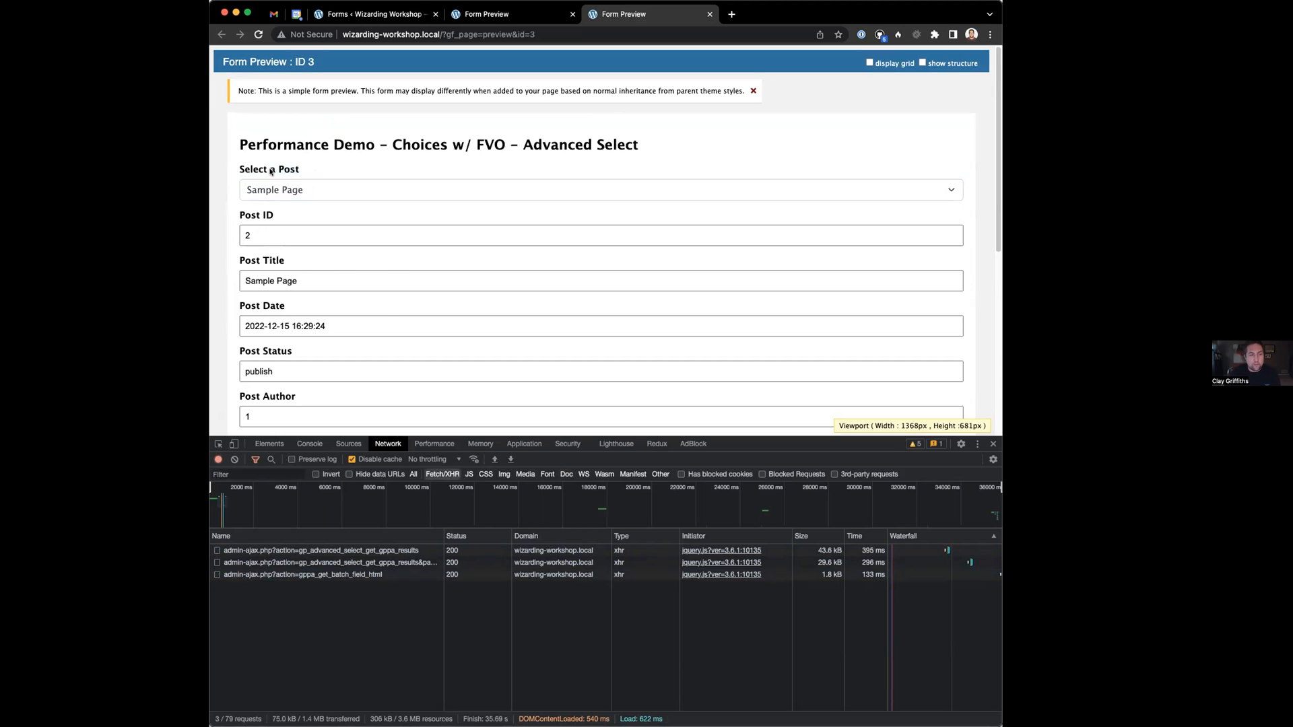
pyautogui.click(281, 171)
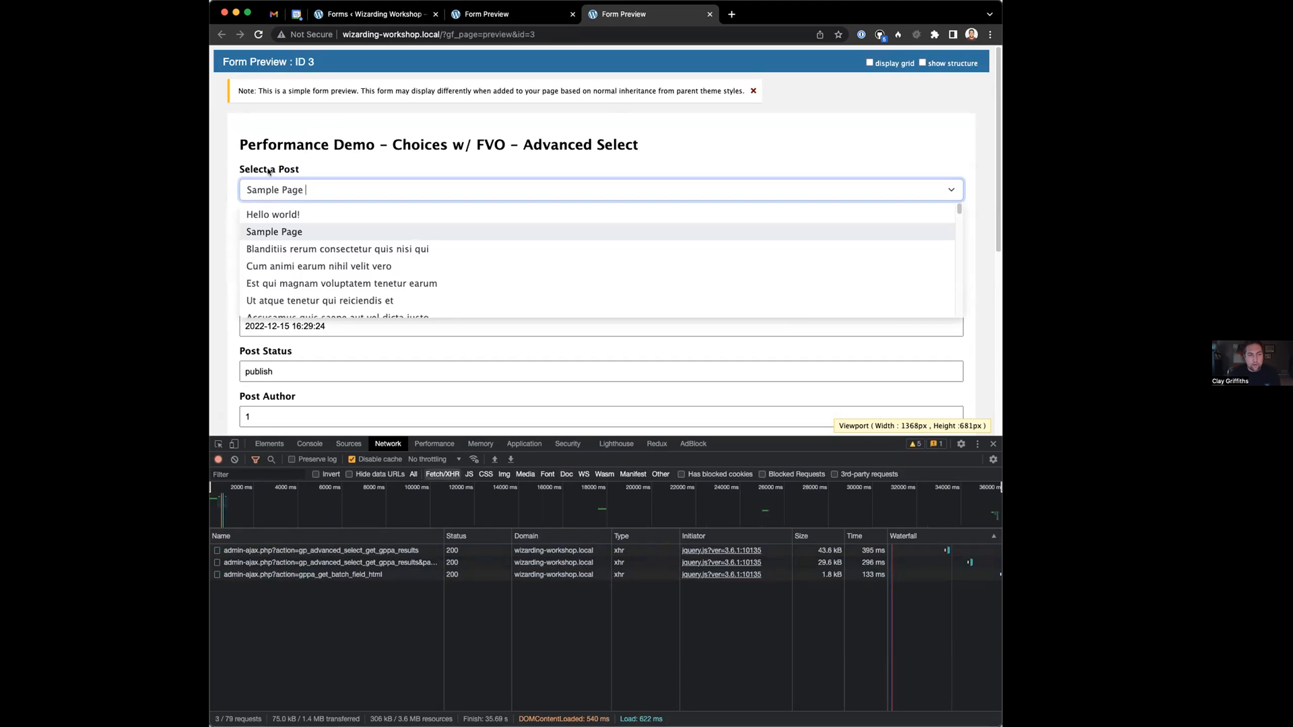
pyautogui.click(317, 171)
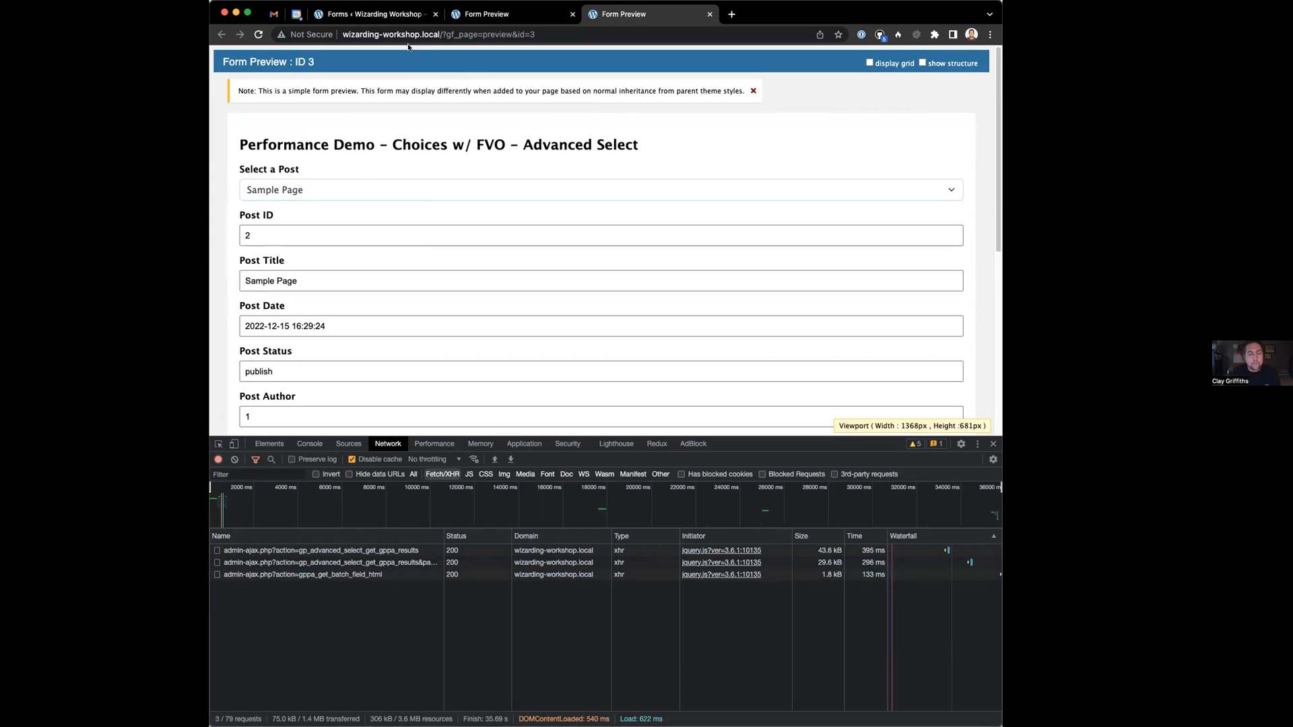
pyautogui.click(401, 20)
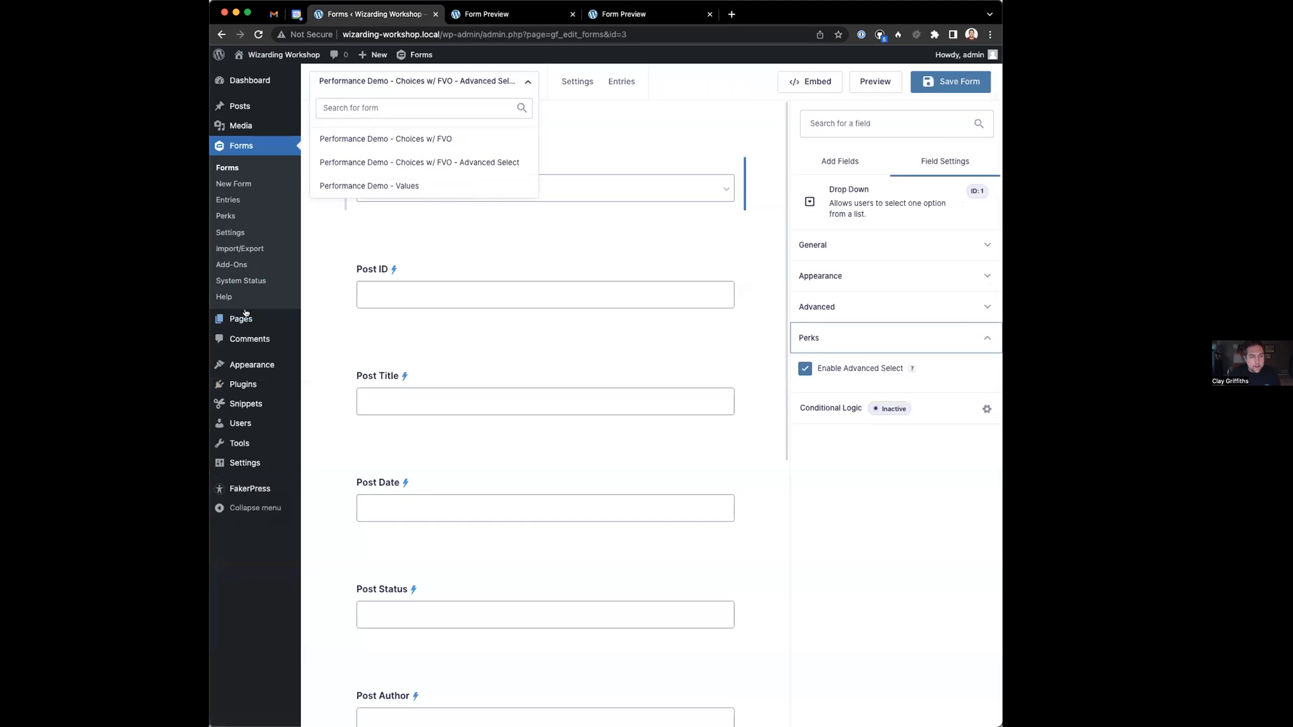
# Open the Enable Lazy Loading snippet and compare it against the Advanced Select preview's post list
pyautogui.click(255, 403)
pyautogui.click(590, 261)
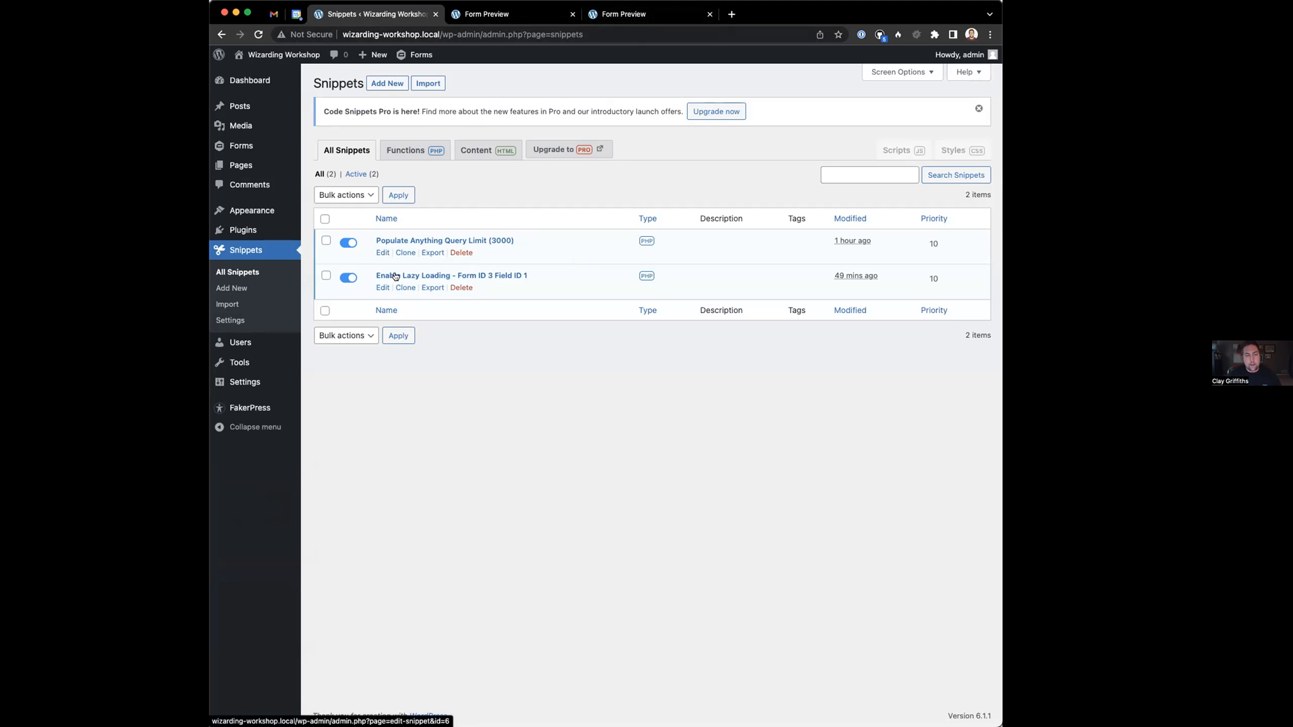
pyautogui.click(623, 15)
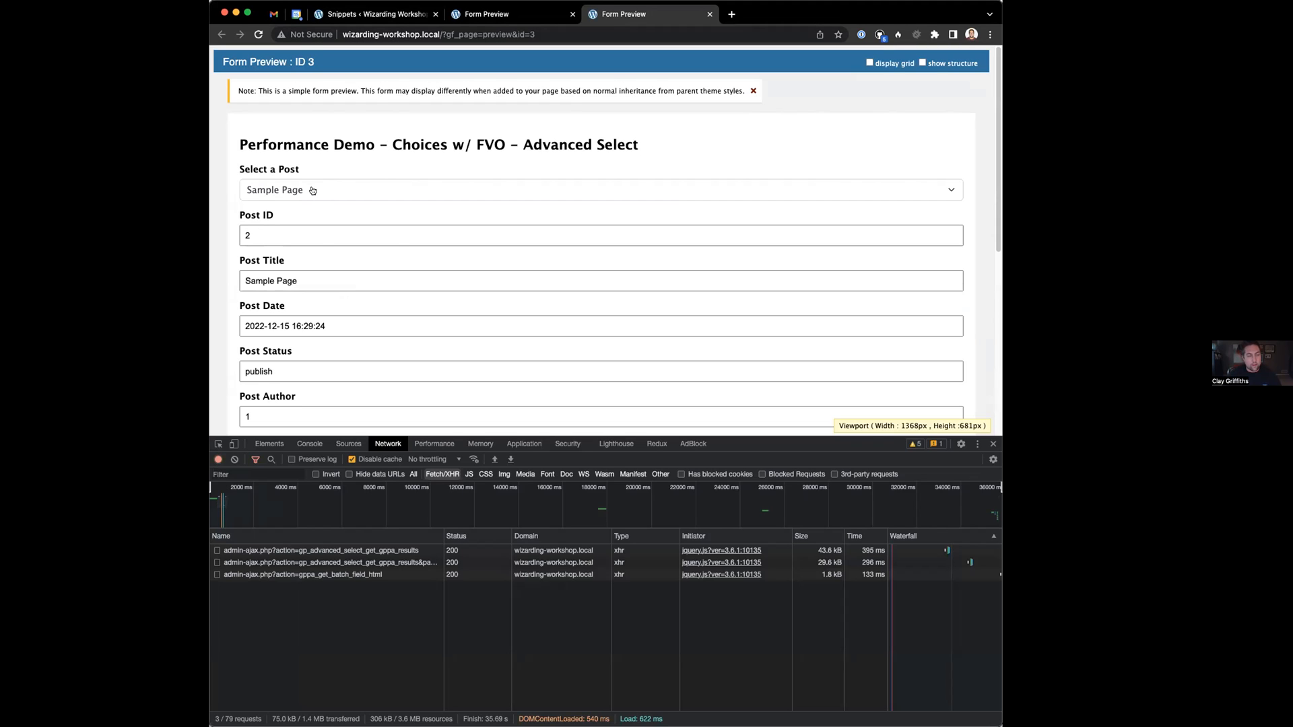
pyautogui.click(353, 18)
pyautogui.click(398, 277)
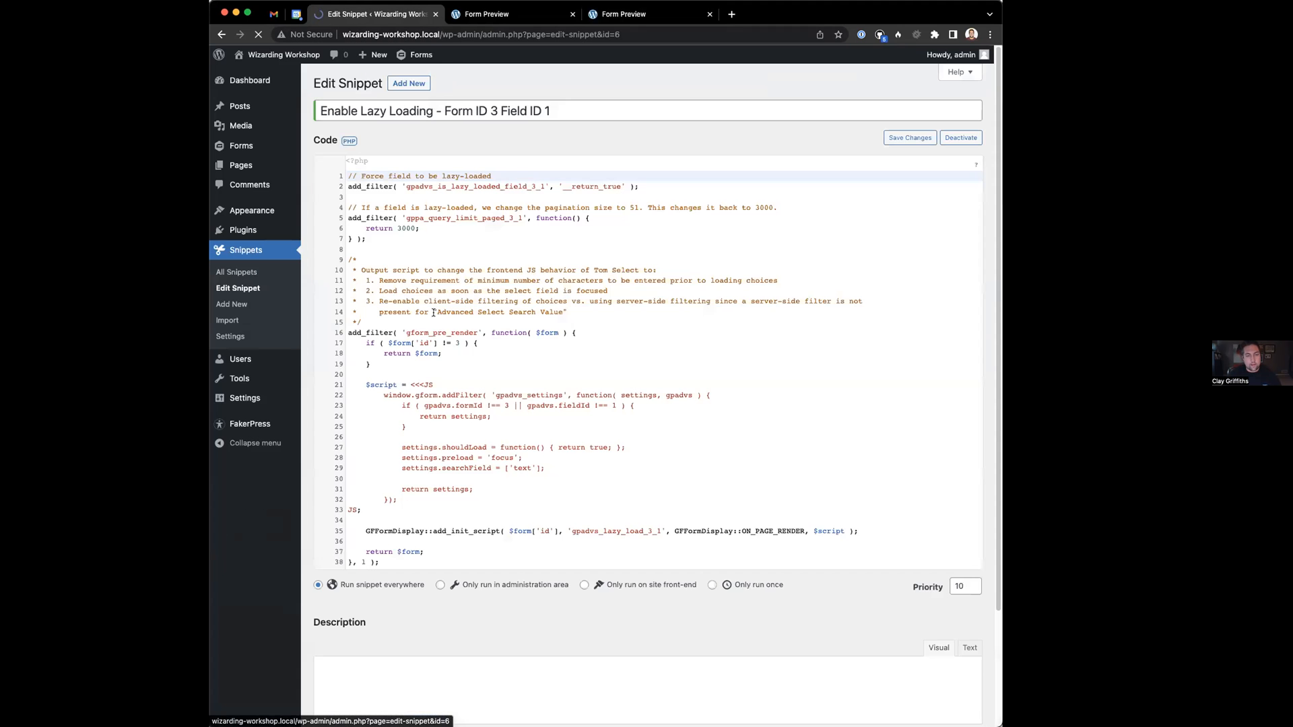
pyautogui.scroll(-1, 353, 163)
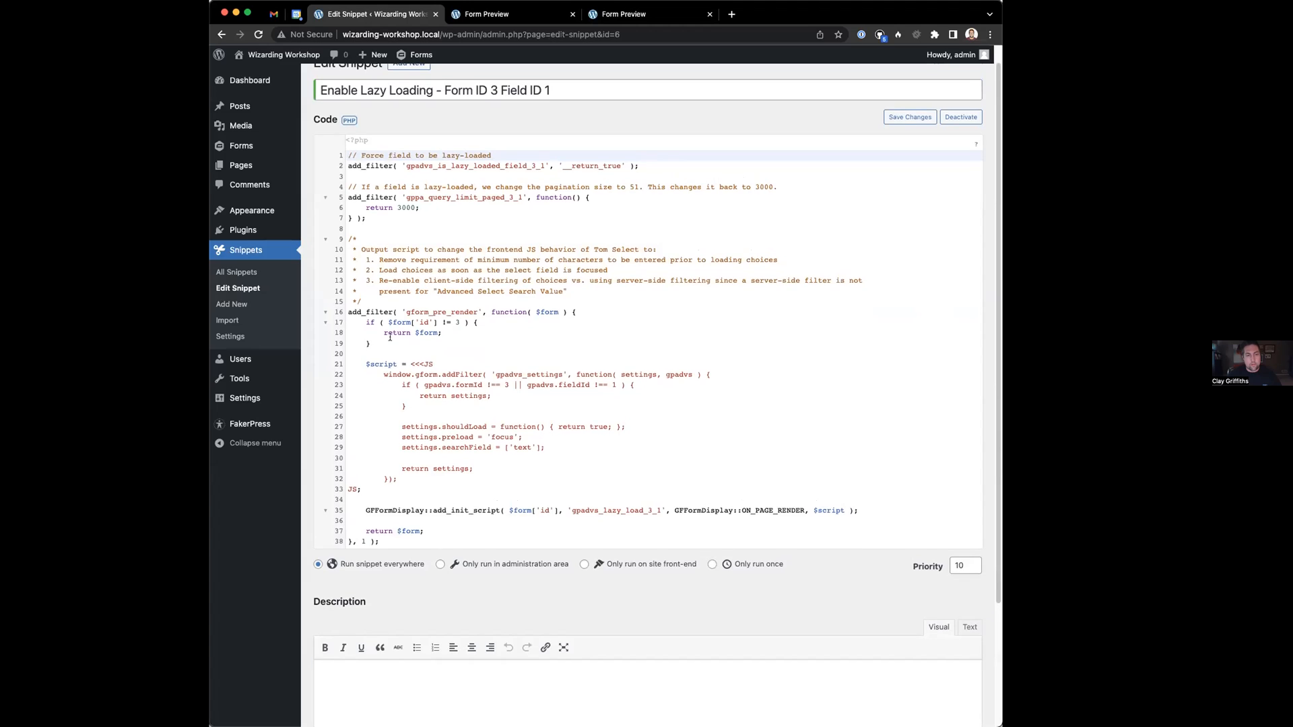
pyautogui.click(626, 14)
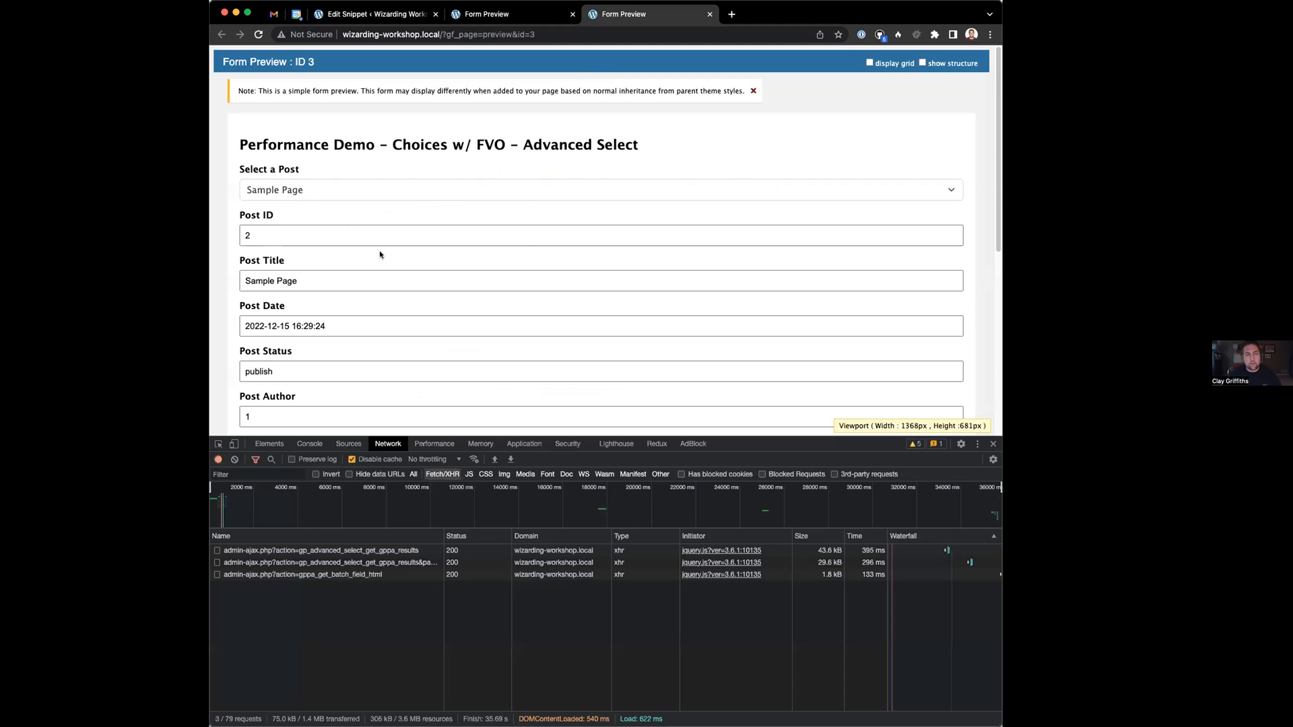
pyautogui.click(314, 192)
pyautogui.click(370, 155)
# Leave the lazy-loading snippet unchanged and go to the Gravity Forms forms list
pyautogui.click(324, 16)
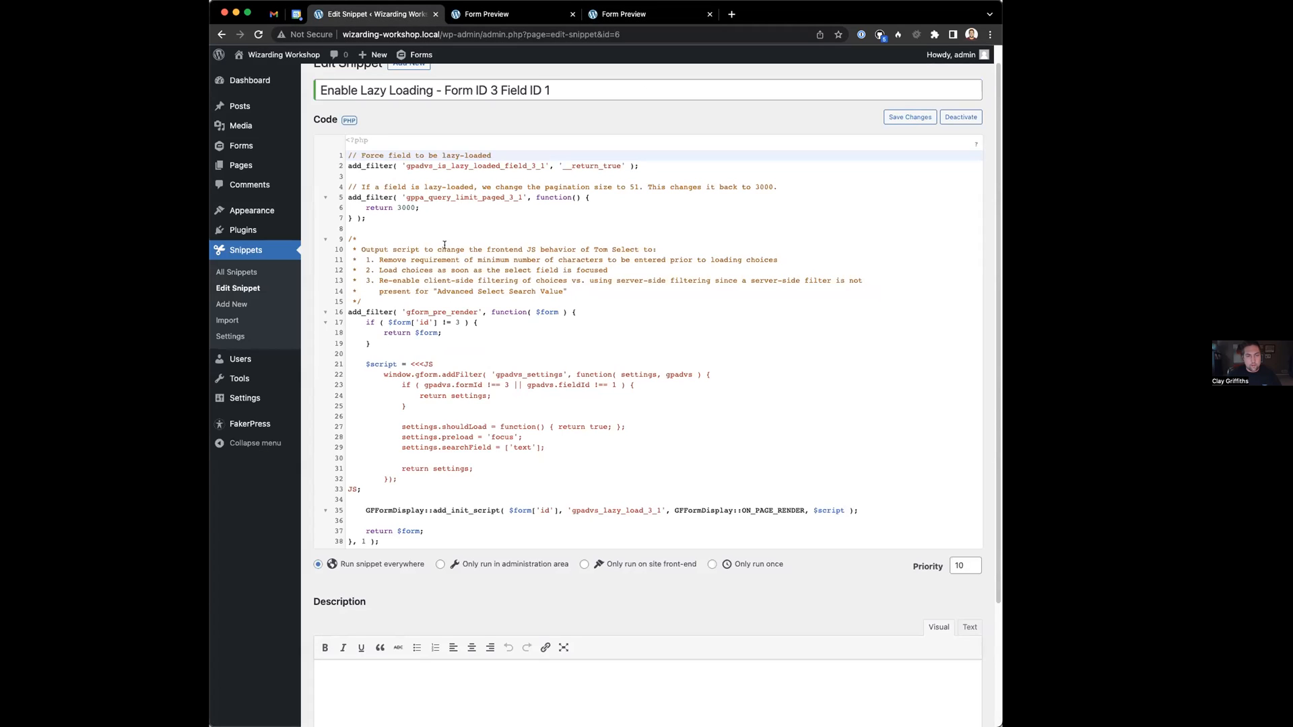
pyautogui.click(424, 238)
pyautogui.click(237, 305)
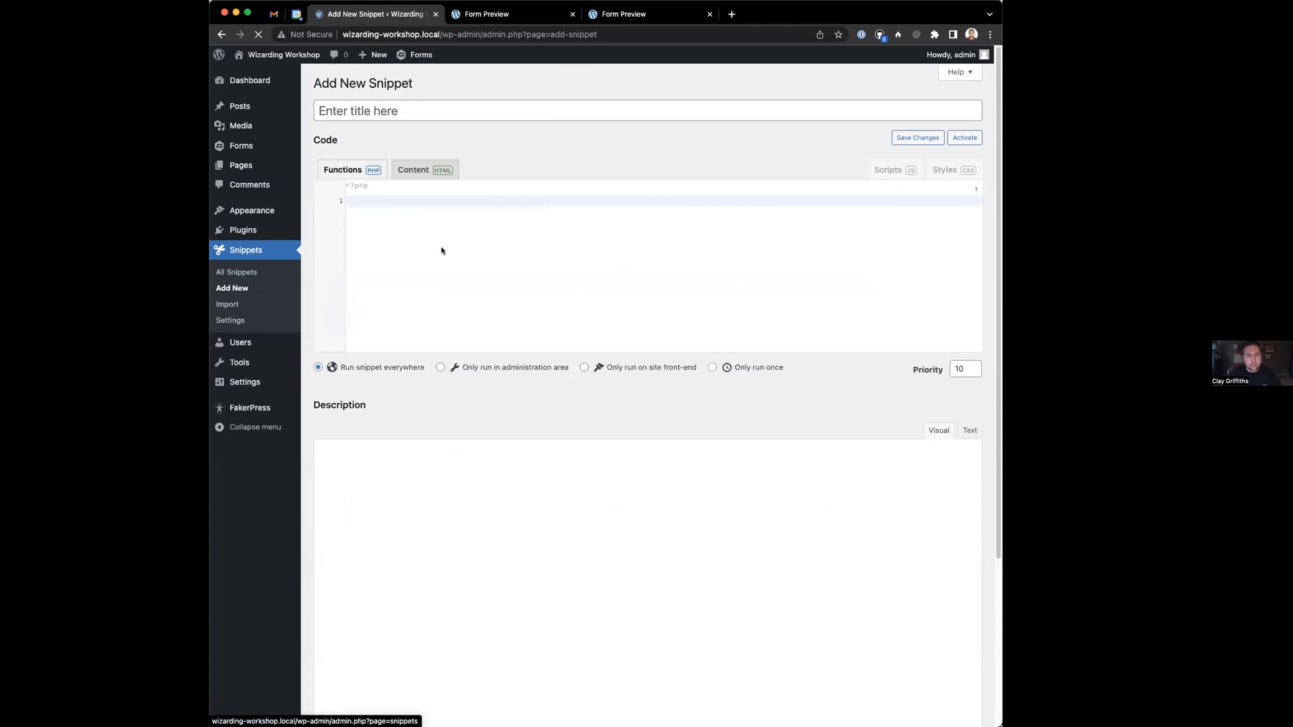
pyautogui.click(236, 272)
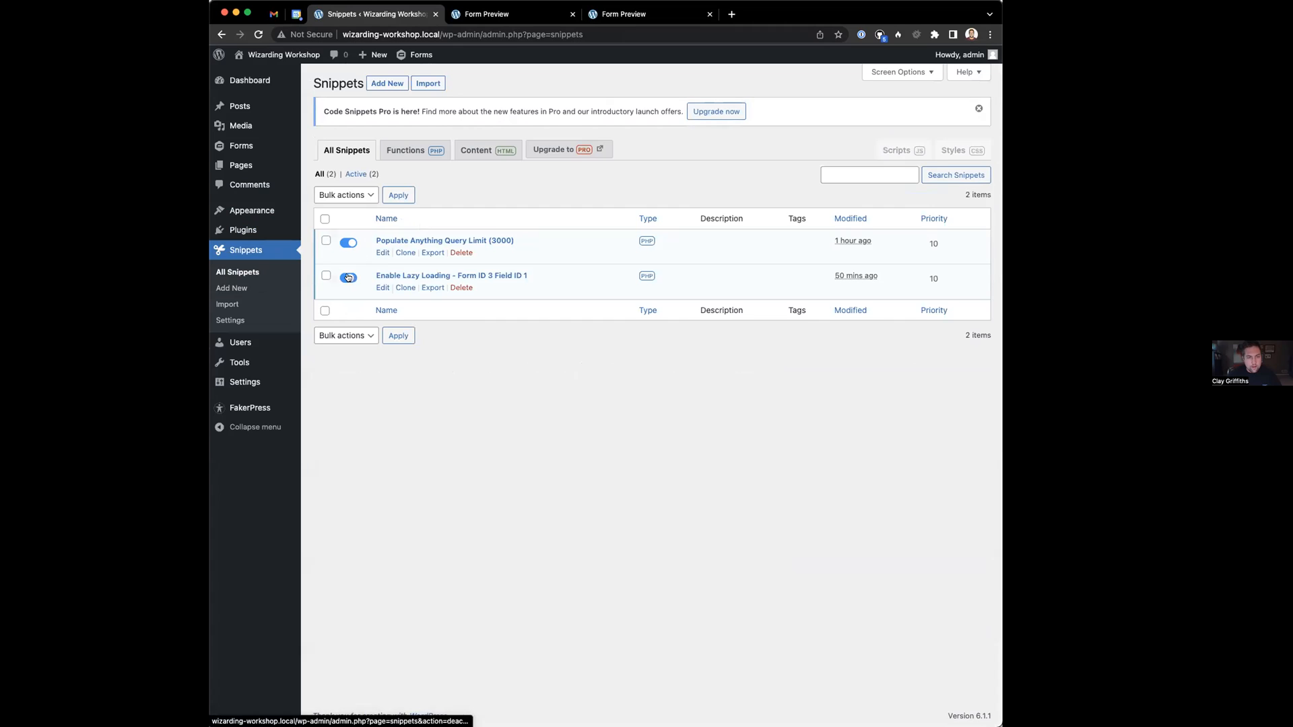
pyautogui.click(241, 145)
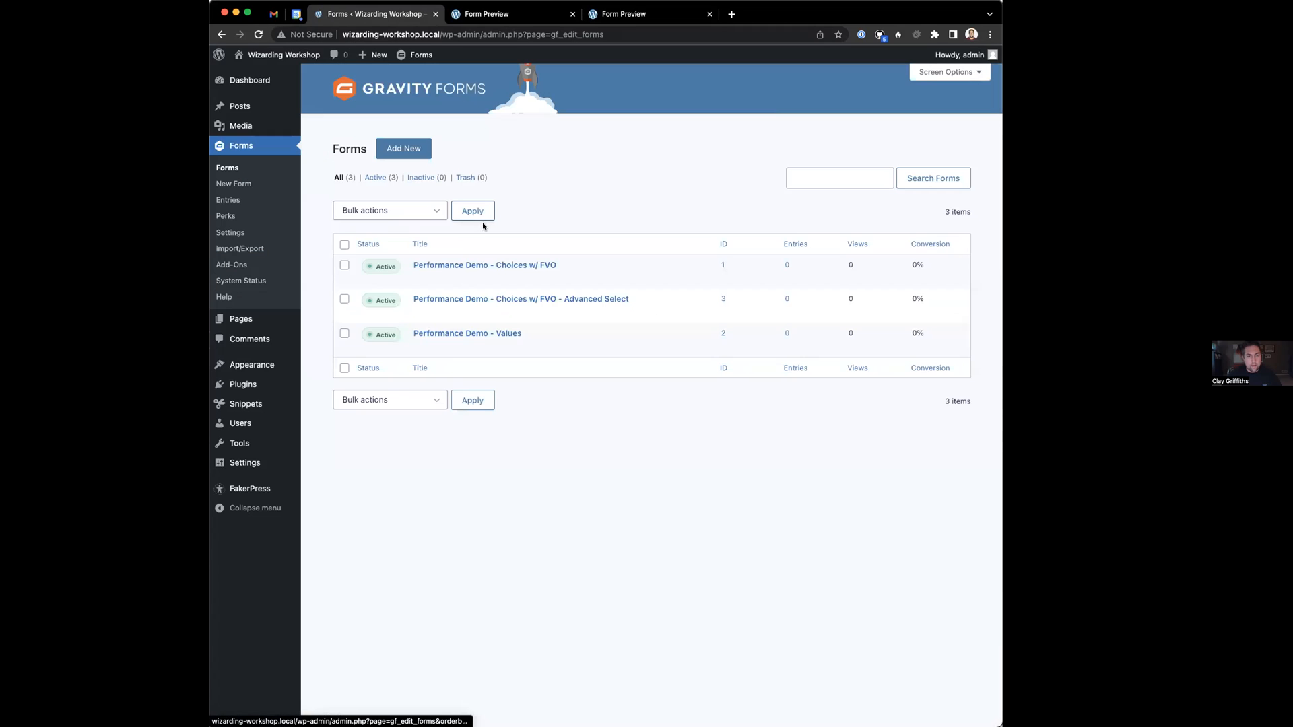
# On the Advanced Select form, add a Post Title contains Advanced Select Search Value filter and save
pyautogui.click(472, 300)
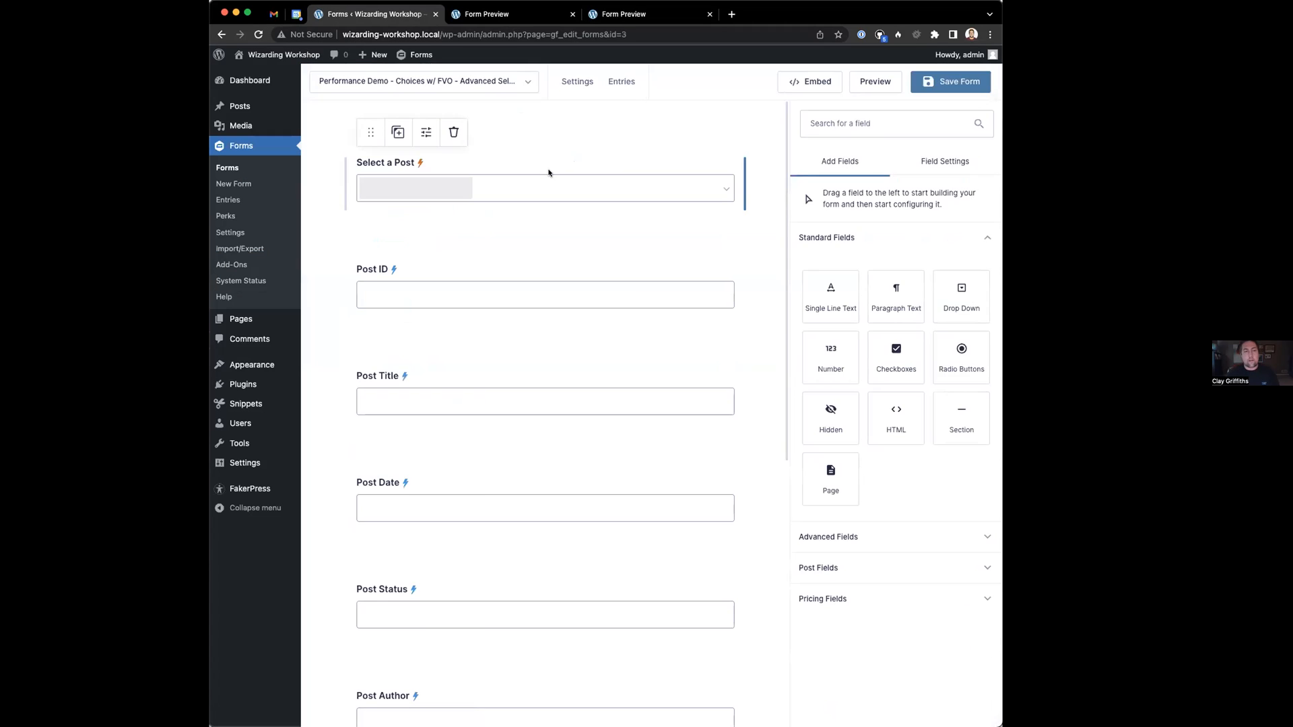
pyautogui.scroll(-3, 857, 399)
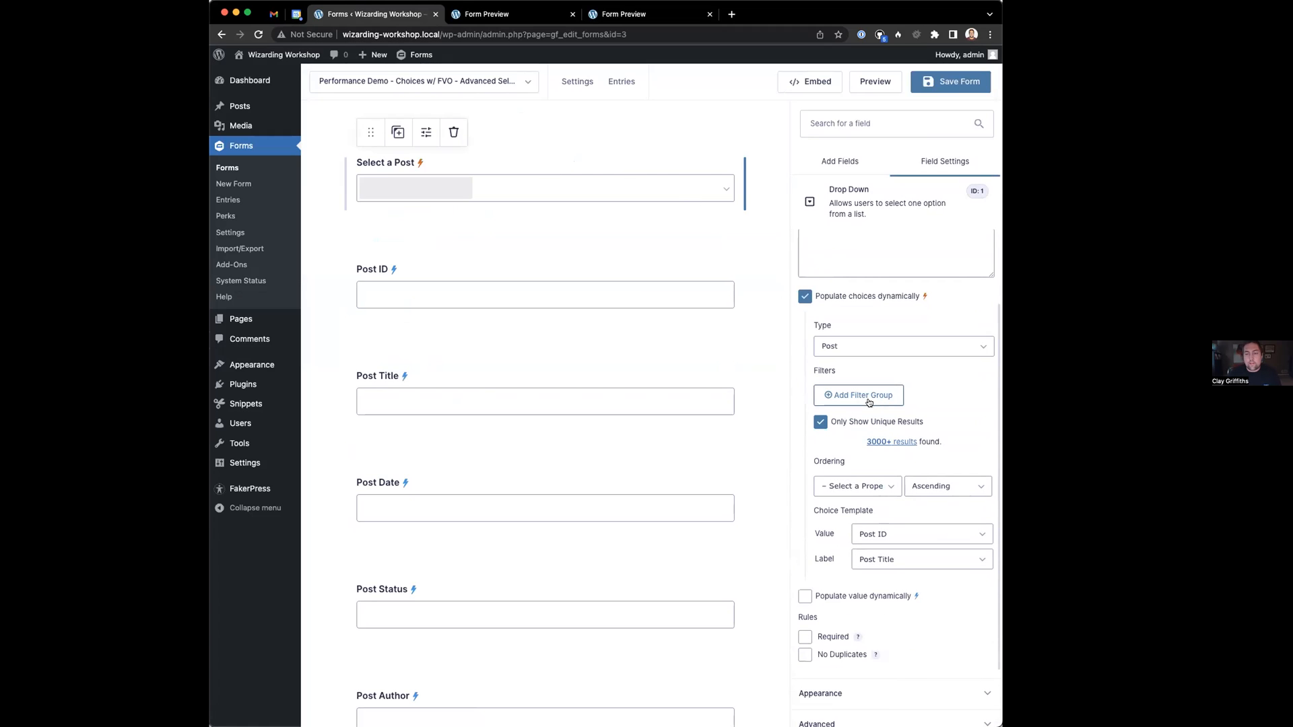
pyautogui.click(840, 403)
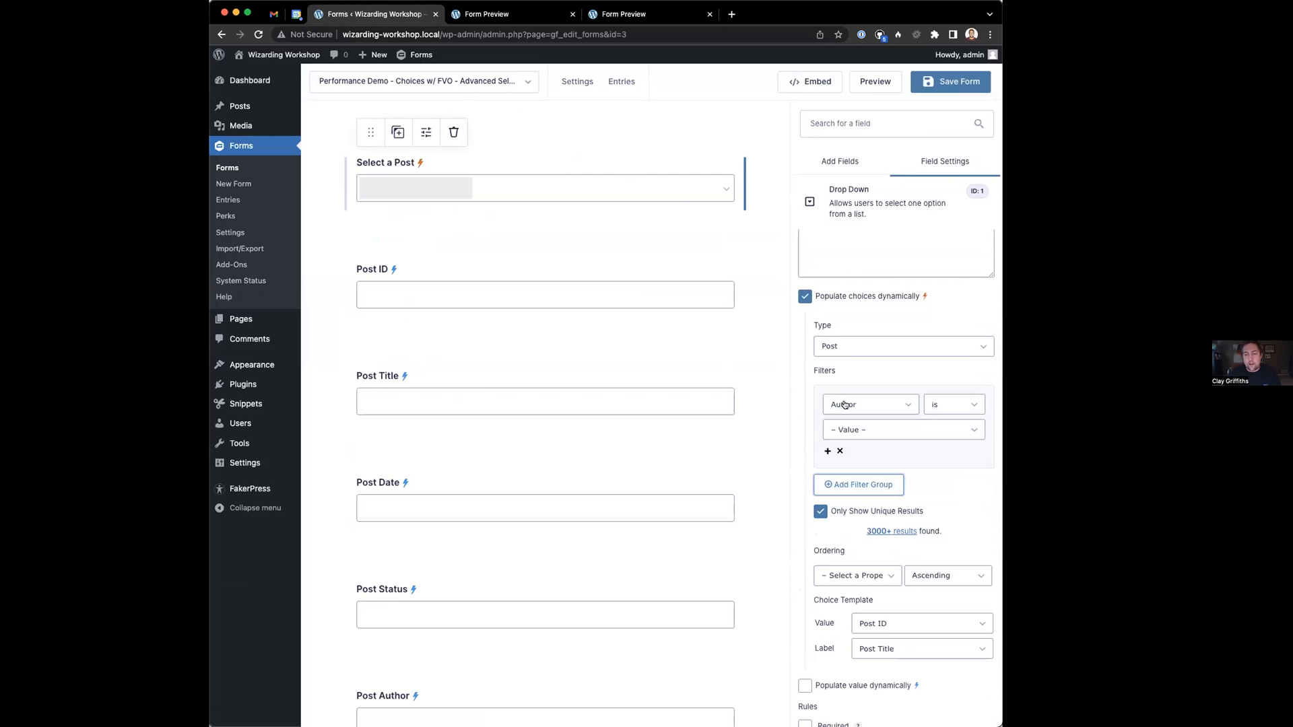
pyautogui.click(854, 407)
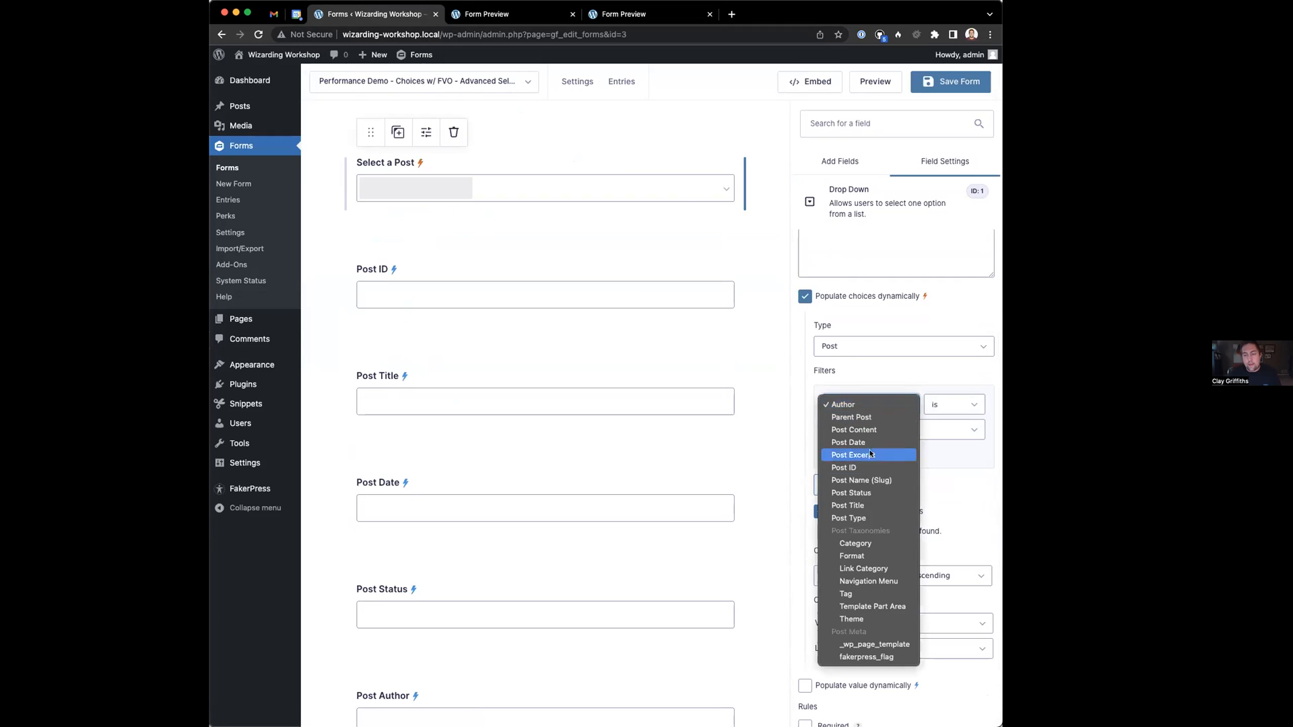
pyautogui.click(872, 505)
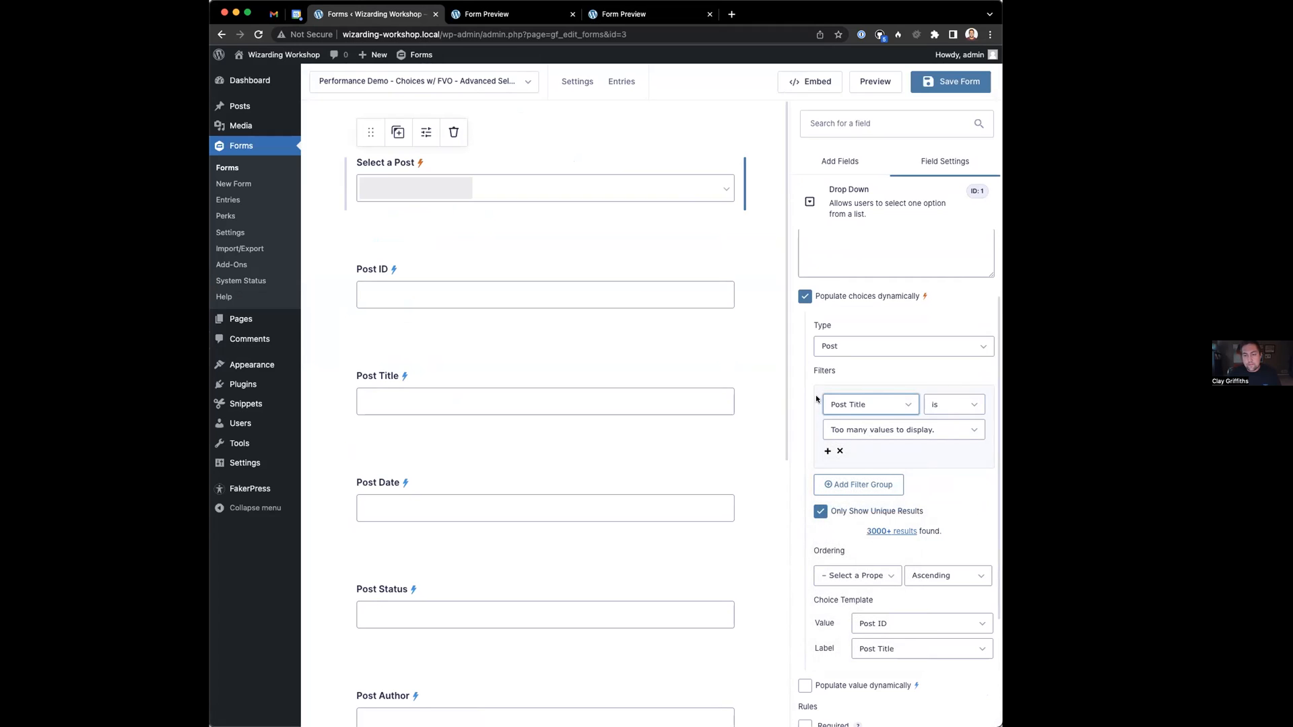
pyautogui.click(938, 408)
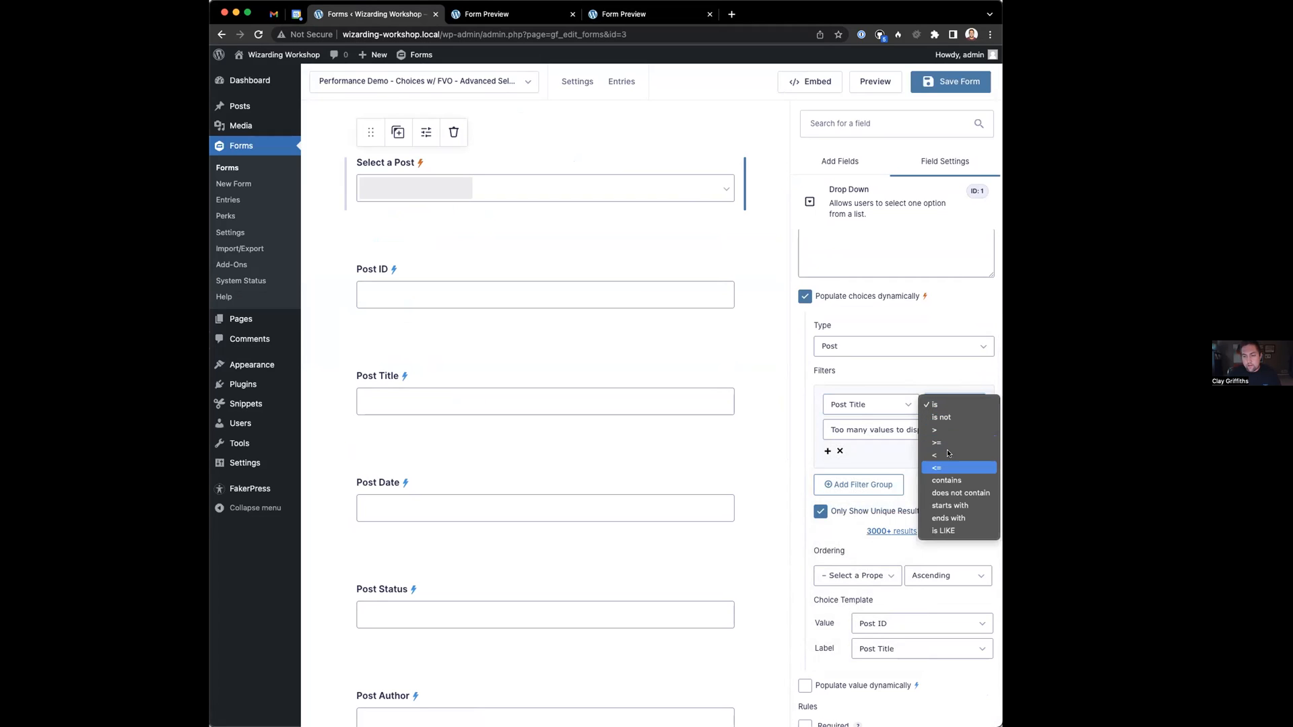
pyautogui.click(932, 478)
pyautogui.click(902, 431)
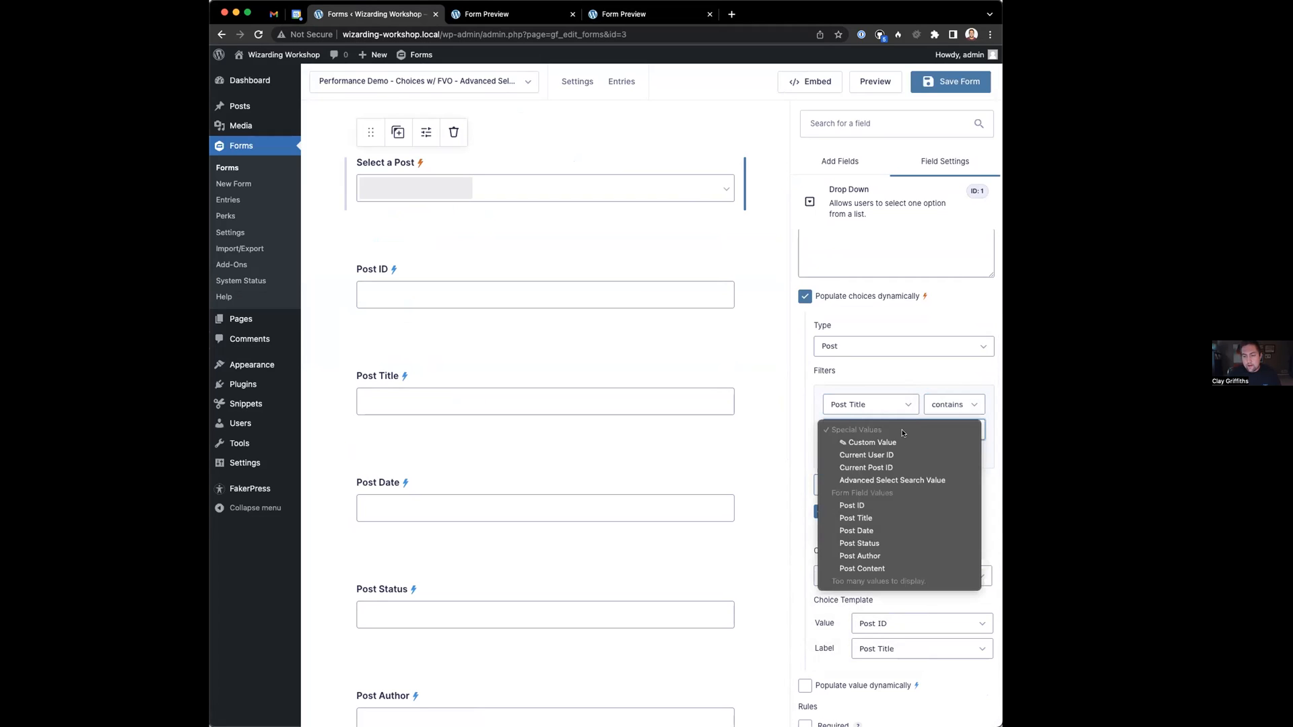
pyautogui.click(864, 482)
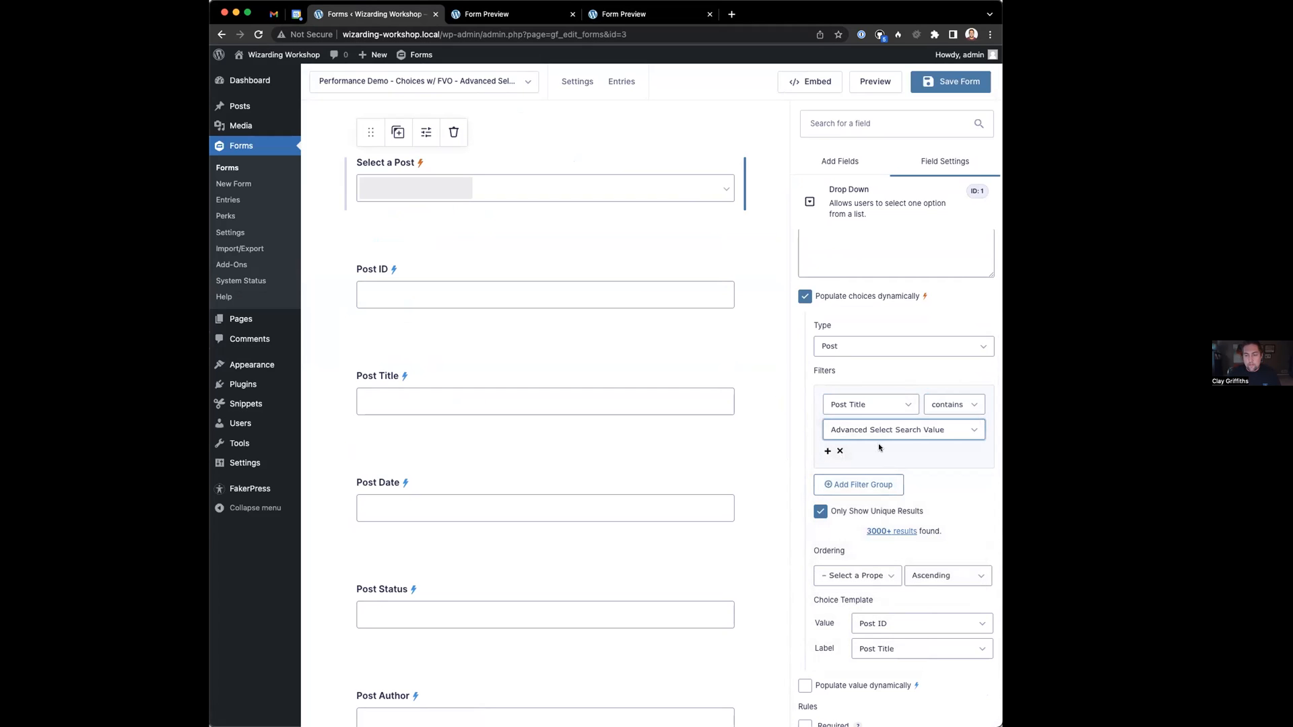
pyautogui.click(946, 80)
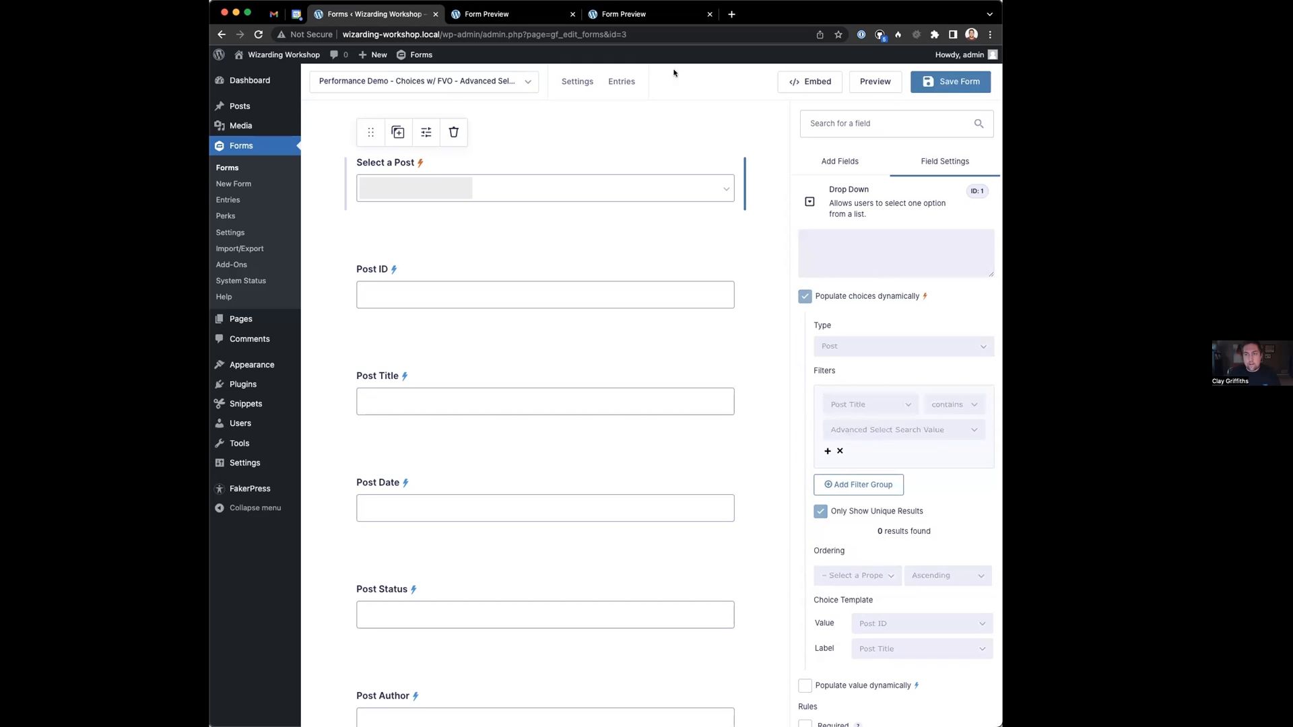
pyautogui.click(662, 17)
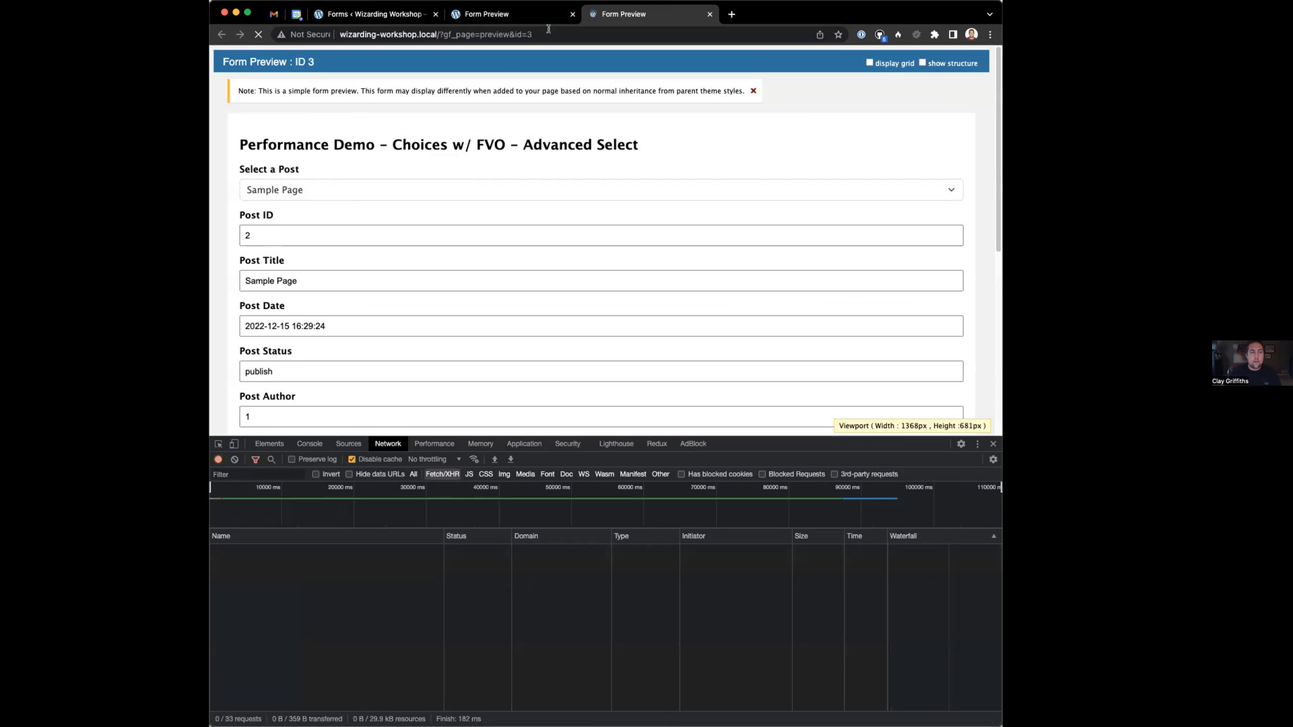
# Reload the preview and search 'hl' in Select a Post to pick Hello world!
pyautogui.press('super+r')
pyautogui.click(380, 185)
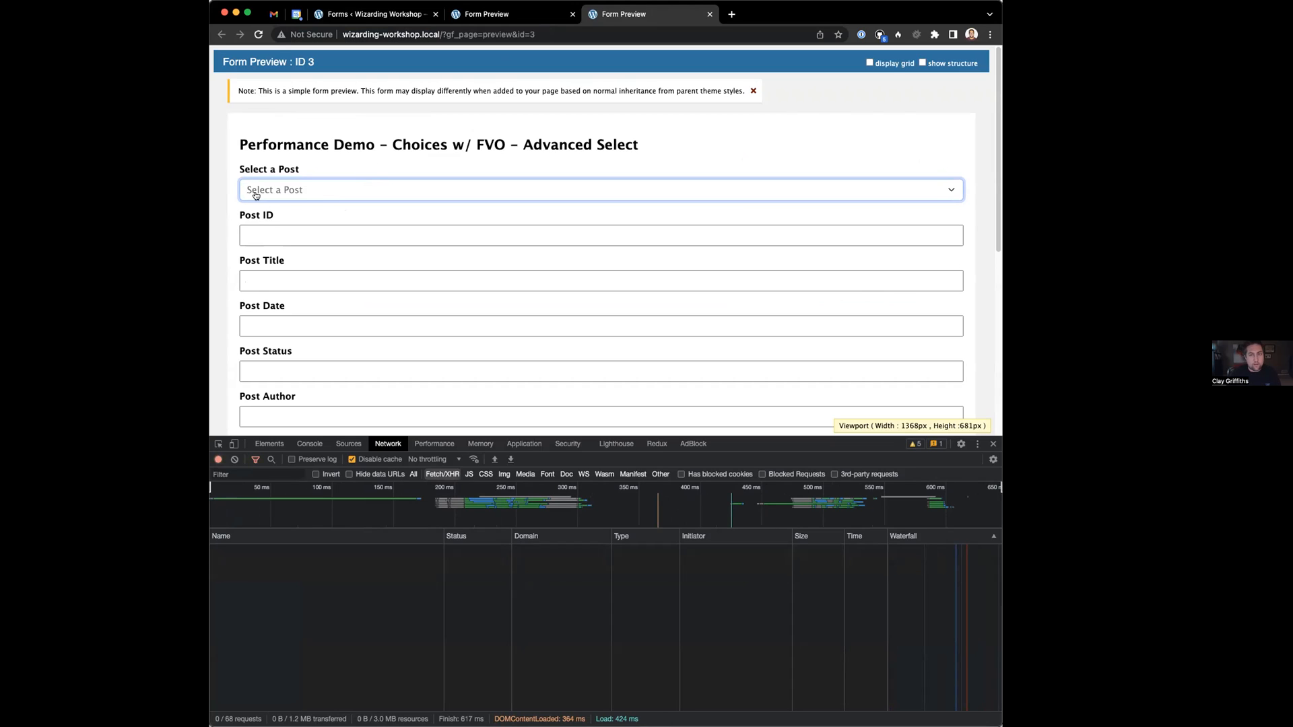
pyautogui.write('he')
pyautogui.write('l')
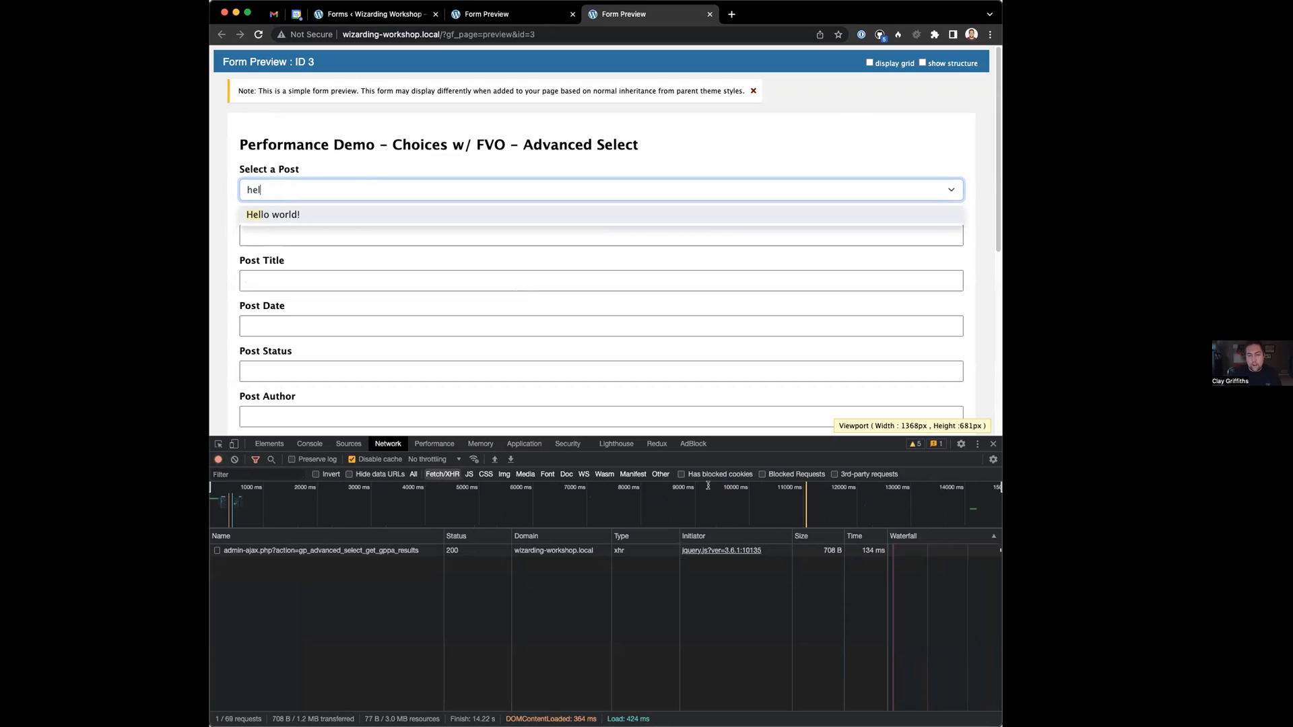
pyautogui.click(296, 214)
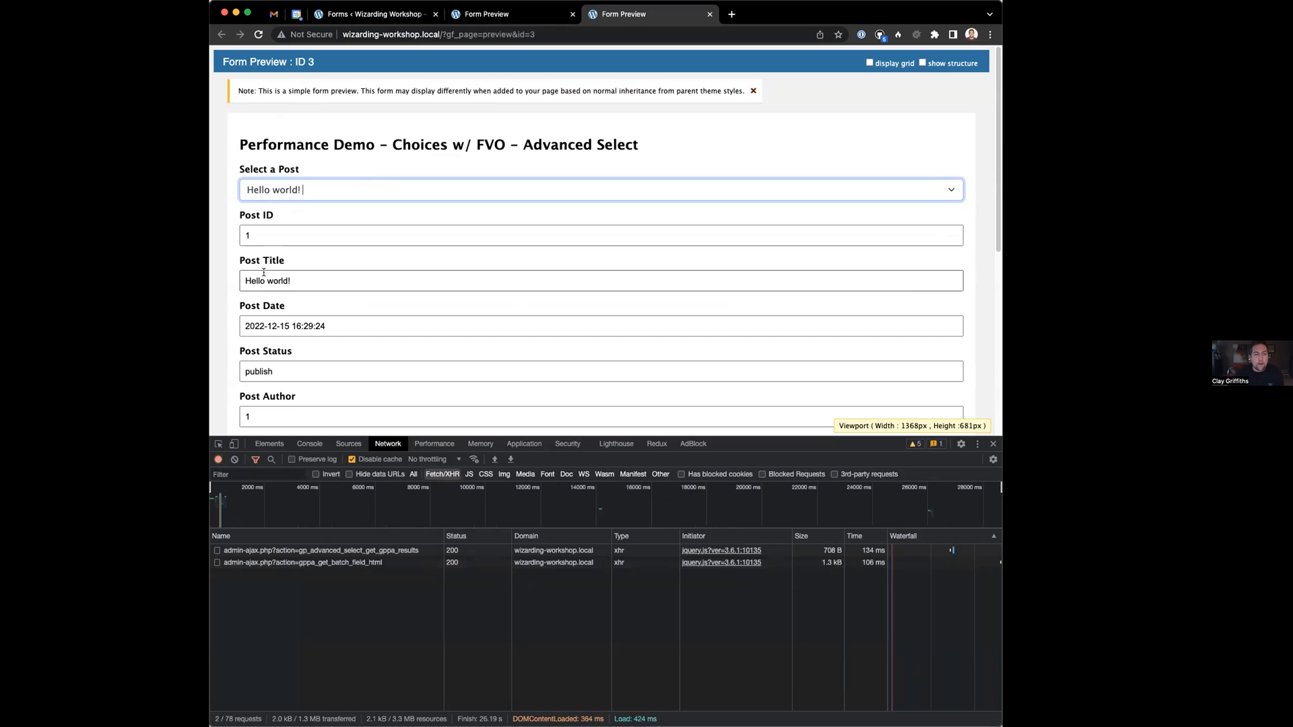
pyautogui.scroll(-3, 312, 193)
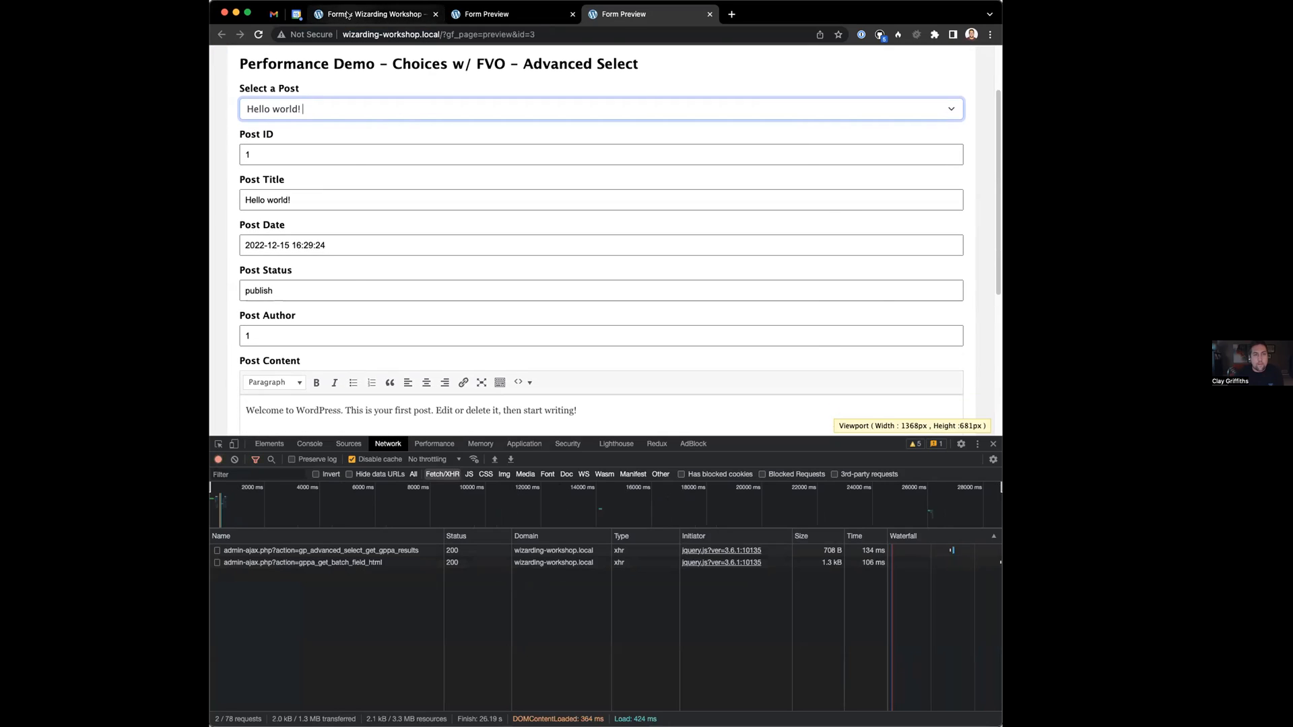
# Add a required Untitled single line text field above Post ID, save, and reload the preview
pyautogui.click(374, 14)
pyautogui.click(574, 291)
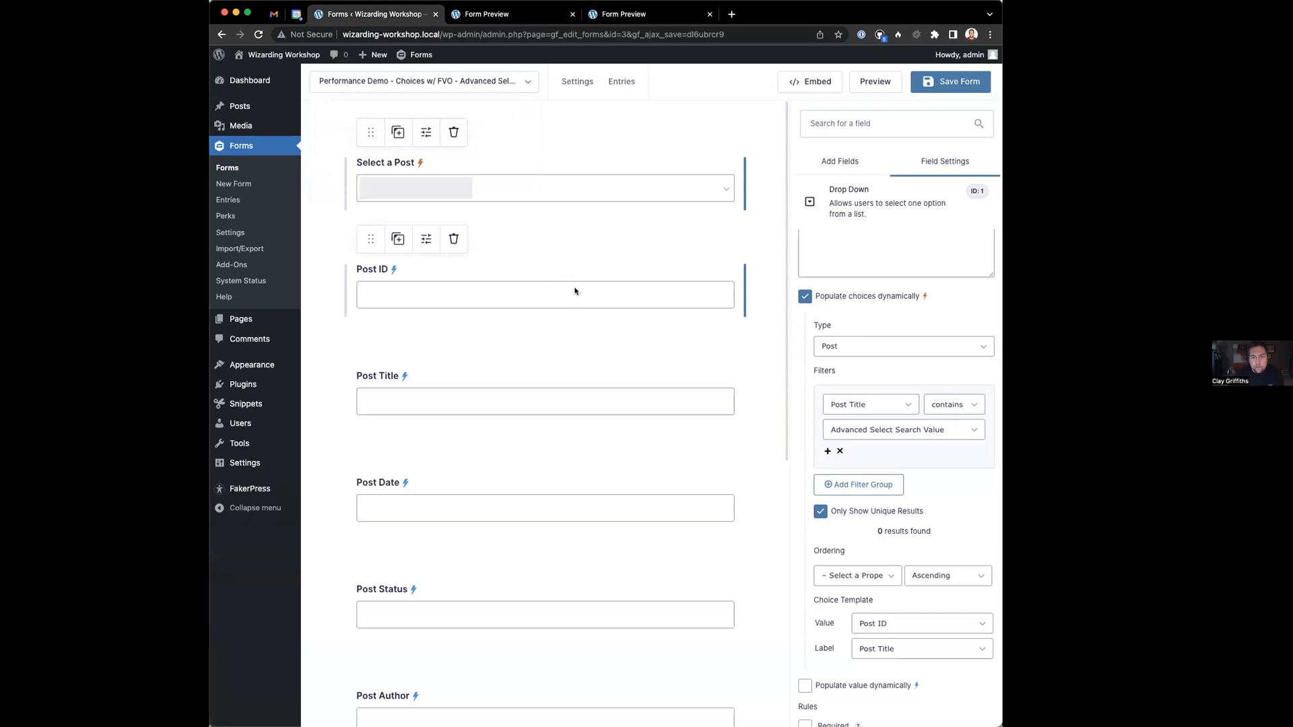
pyautogui.click(508, 192)
pyautogui.click(840, 161)
pyautogui.moveTo(830, 296); pyautogui.dragTo(458, 293)
pyautogui.click(832, 512)
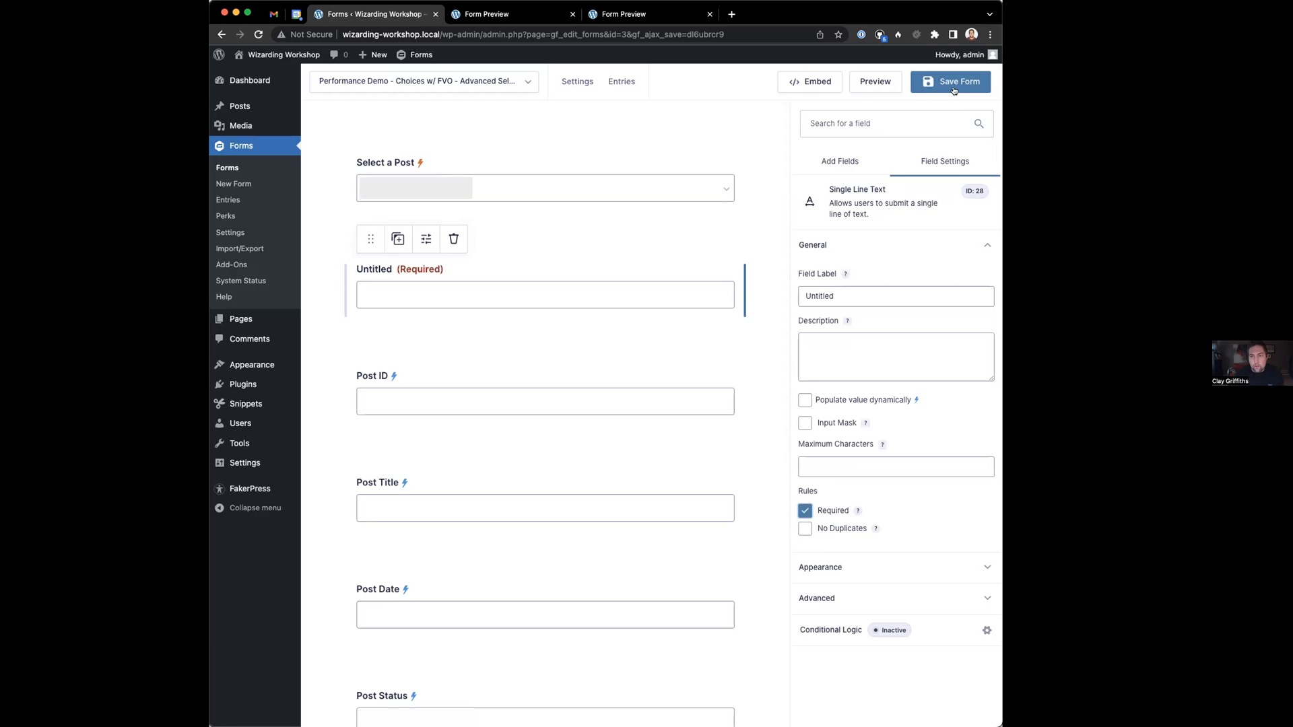
pyautogui.click(620, 17)
pyautogui.click(612, 34)
pyautogui.press('Return')
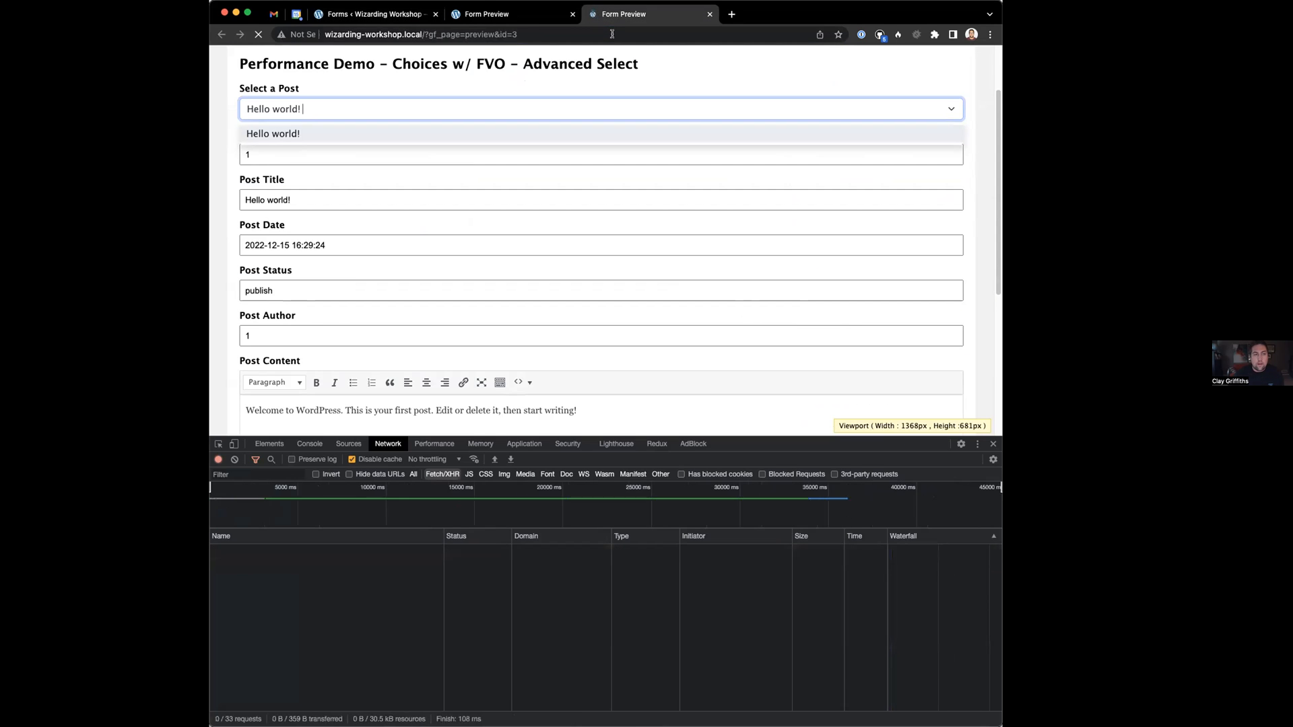
# Search 'hel', choose Hello world!, and submit the preview form
pyautogui.click(326, 108)
pyautogui.write('hel')
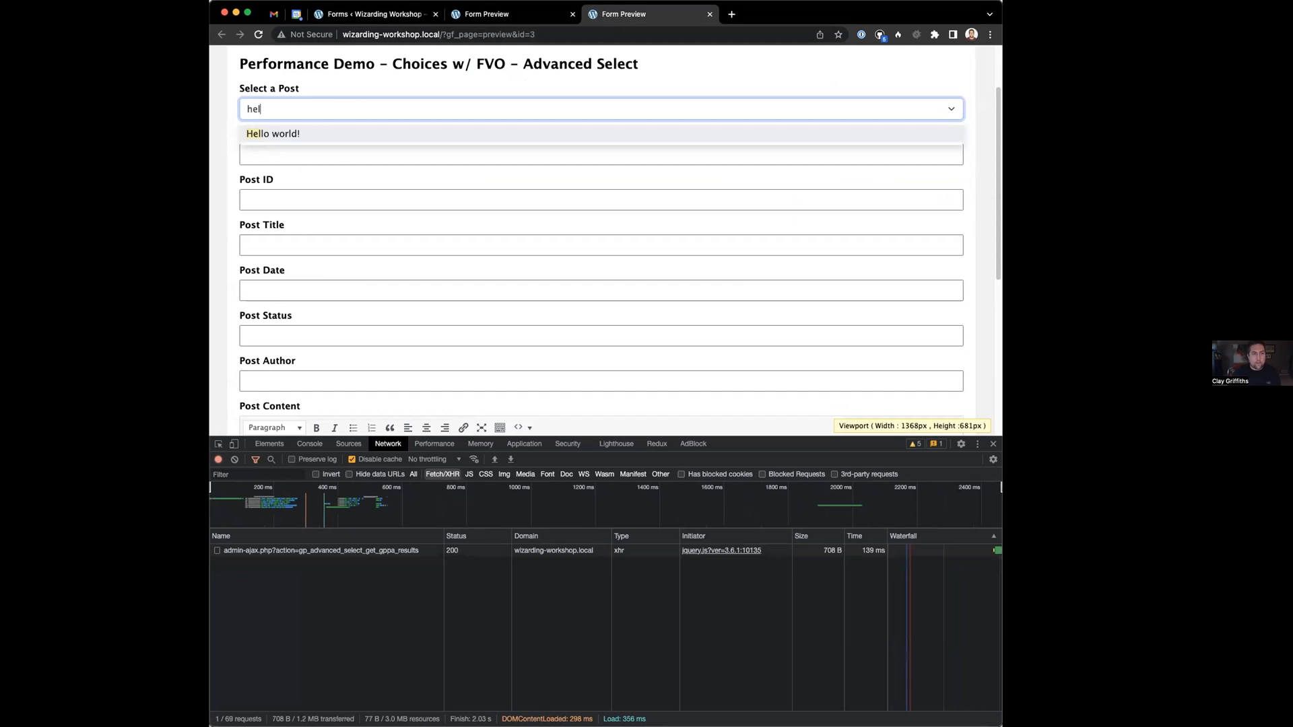
pyautogui.click(309, 134)
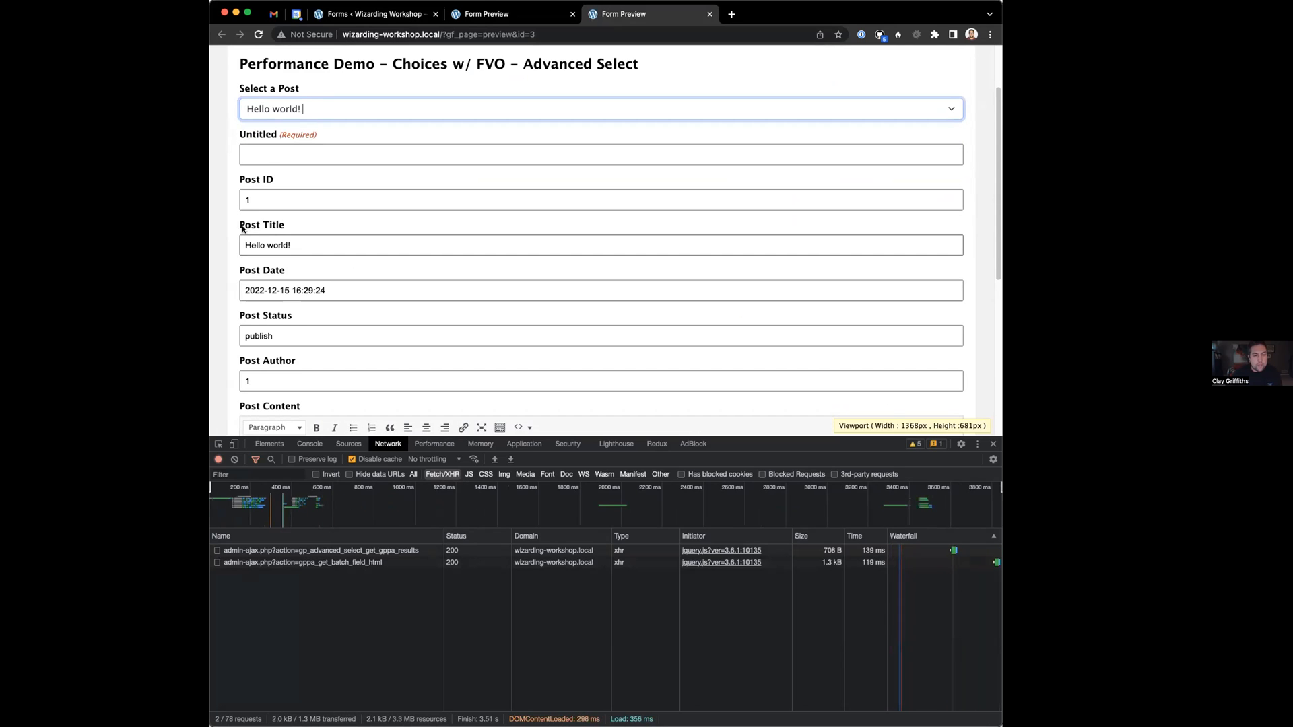
pyautogui.scroll(-5, 256, 283)
pyautogui.click(268, 346)
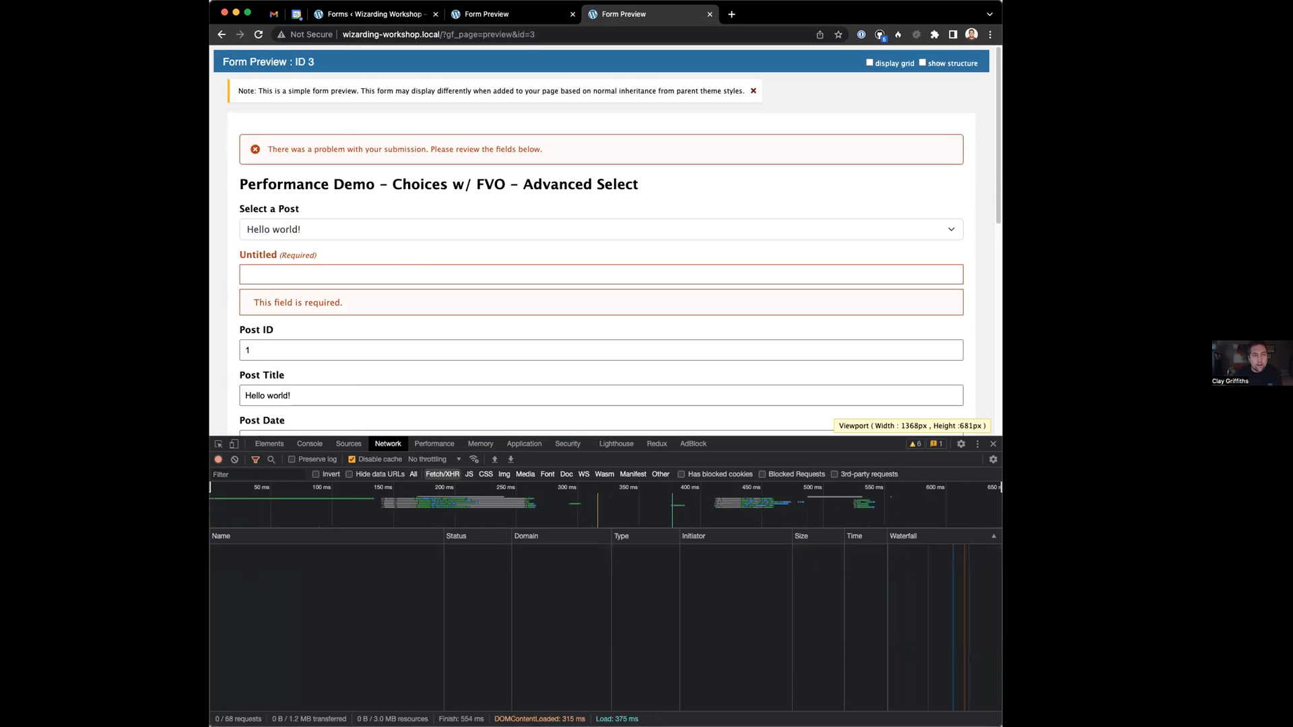
# Reopen and close the post list, then review the This field is required error under Untitled
pyautogui.click(276, 234)
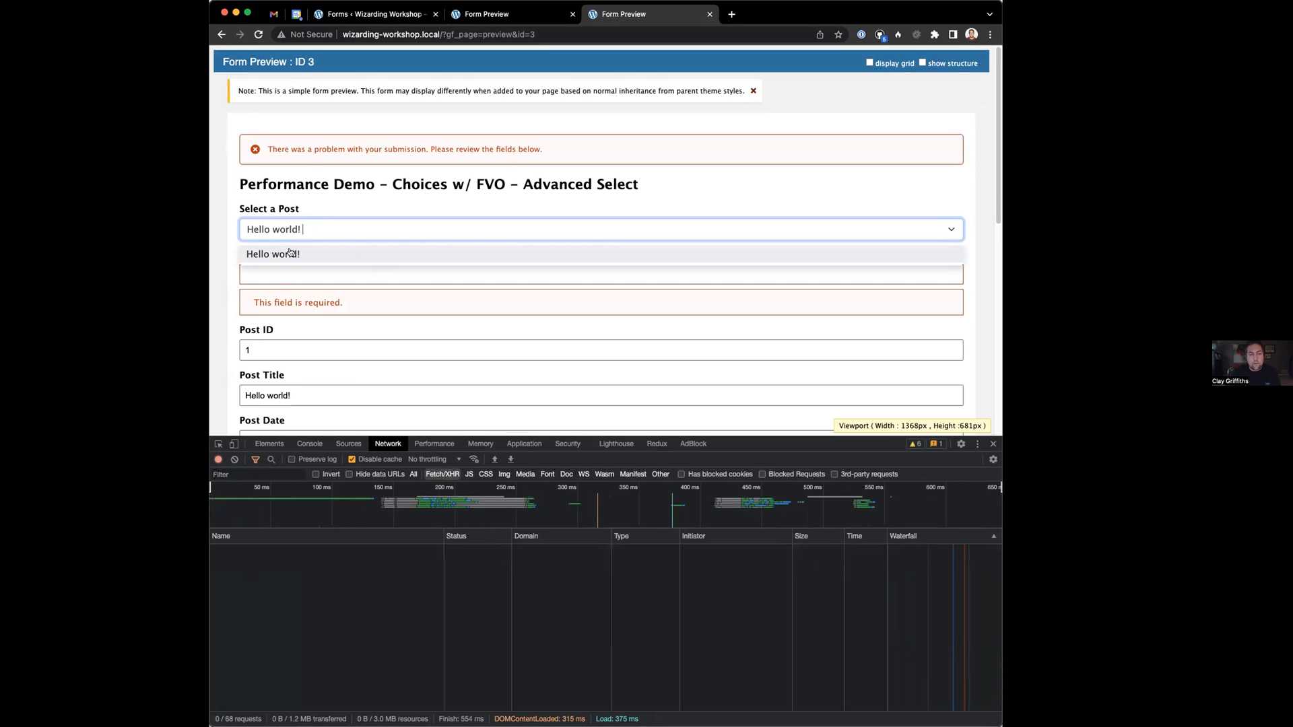
pyautogui.click(304, 202)
pyautogui.scroll(-1, 307, 212)
pyautogui.scroll(-1, 317, 236)
pyautogui.scroll(-1, 328, 259)
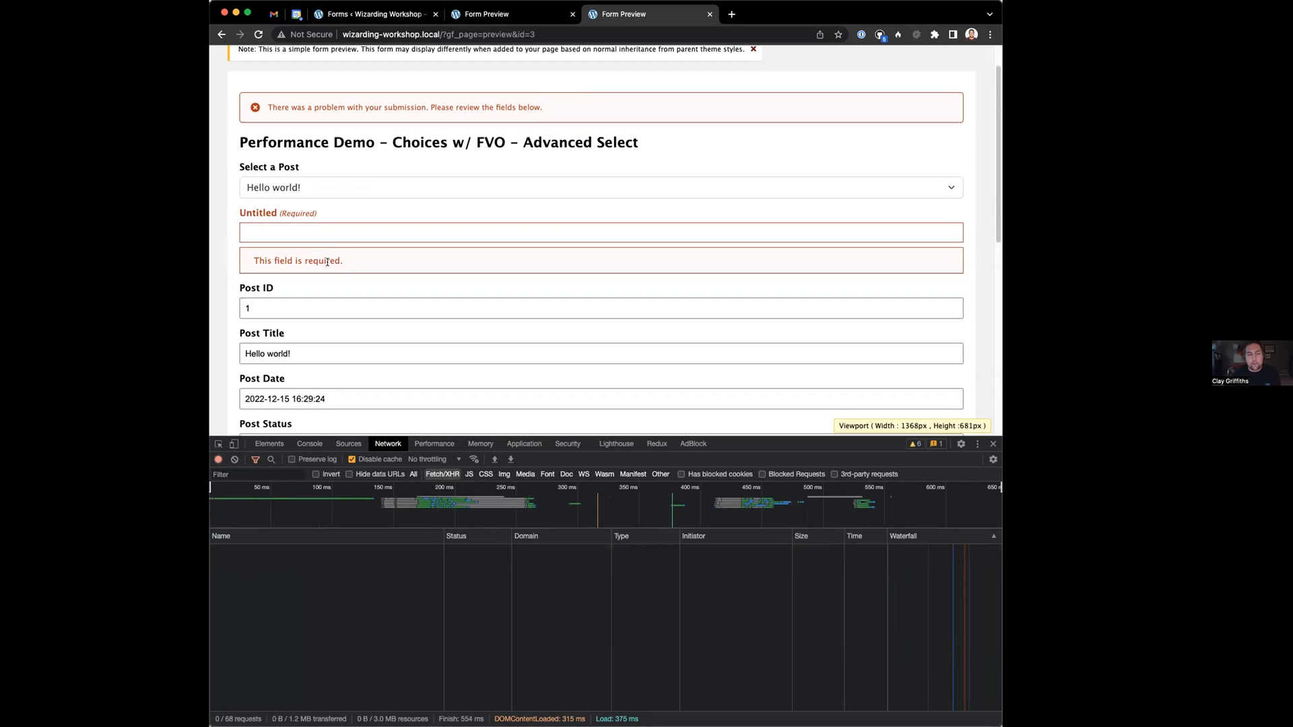